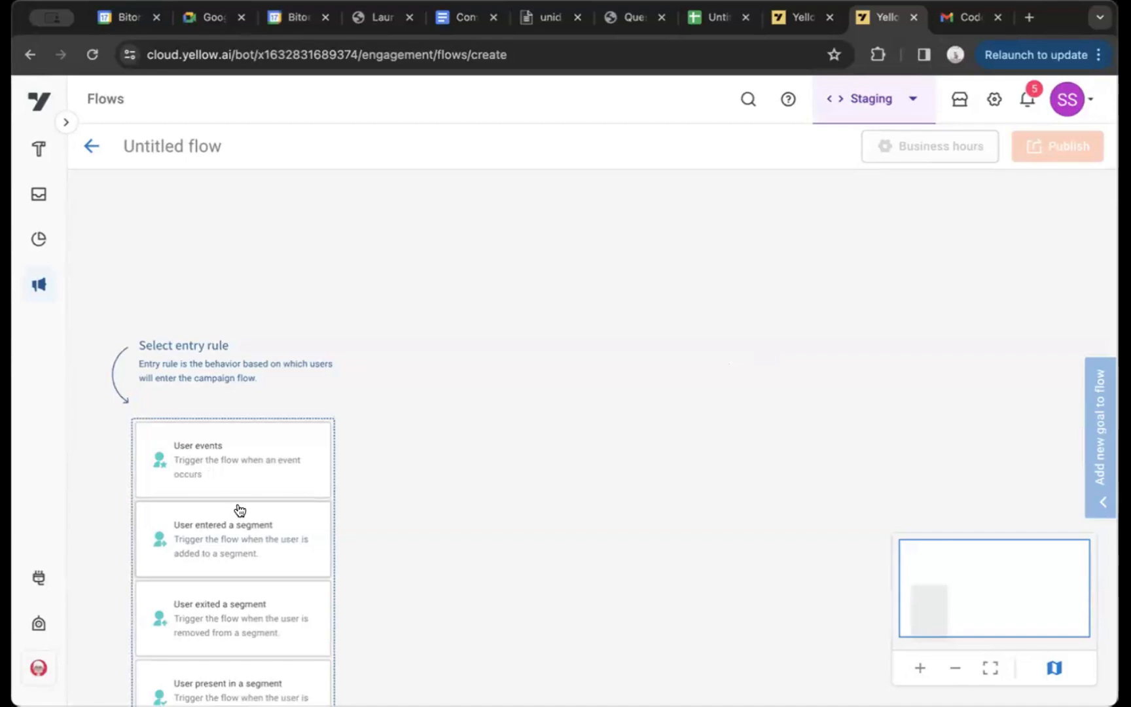
Open the new outbound campaign form to view its setup stages and channels, and return to the outbound campaign list
click(47, 290)
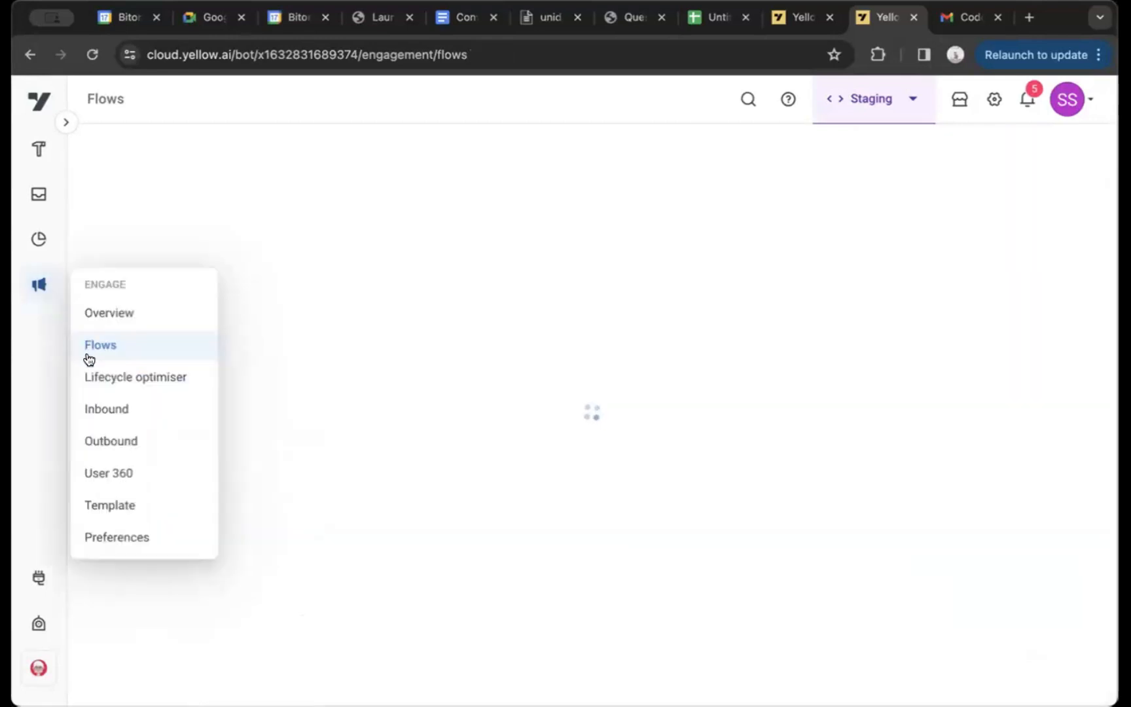
click(127, 438)
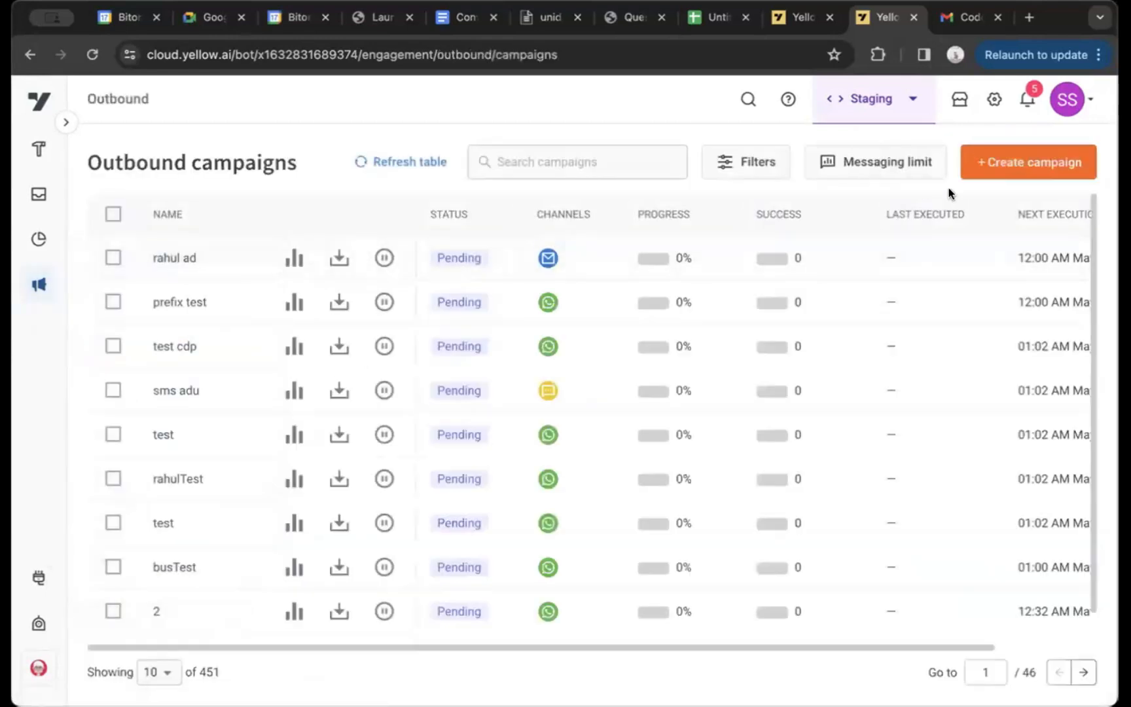
click(989, 163)
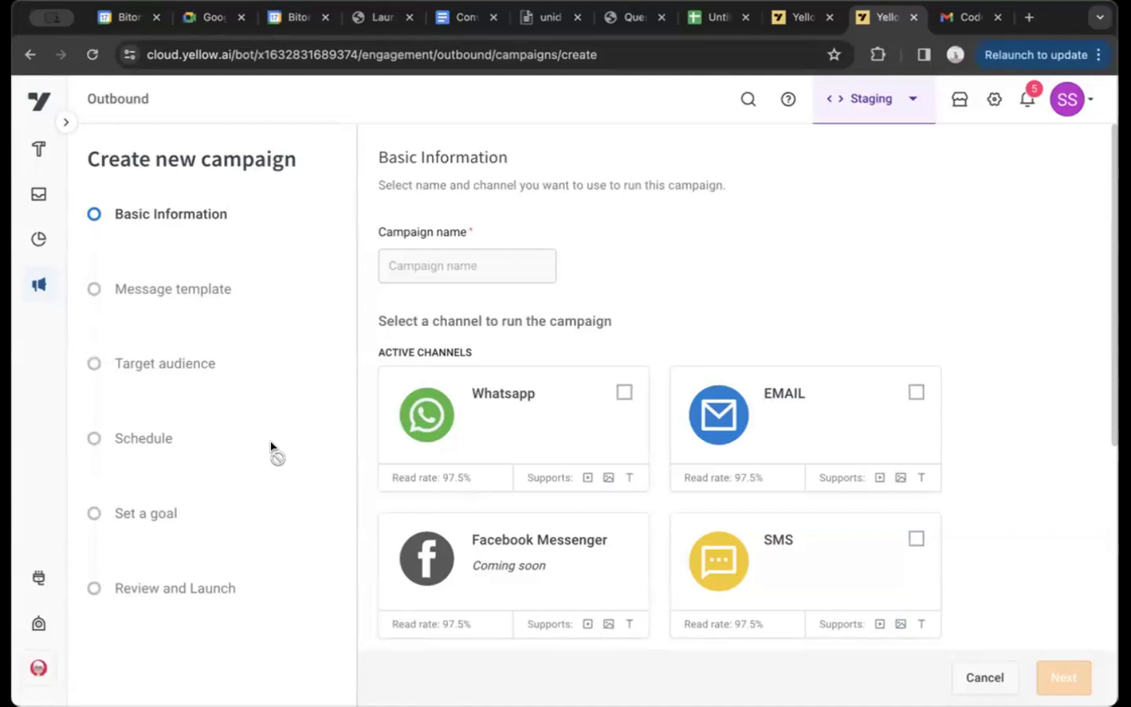
mouse_move(37, 281)
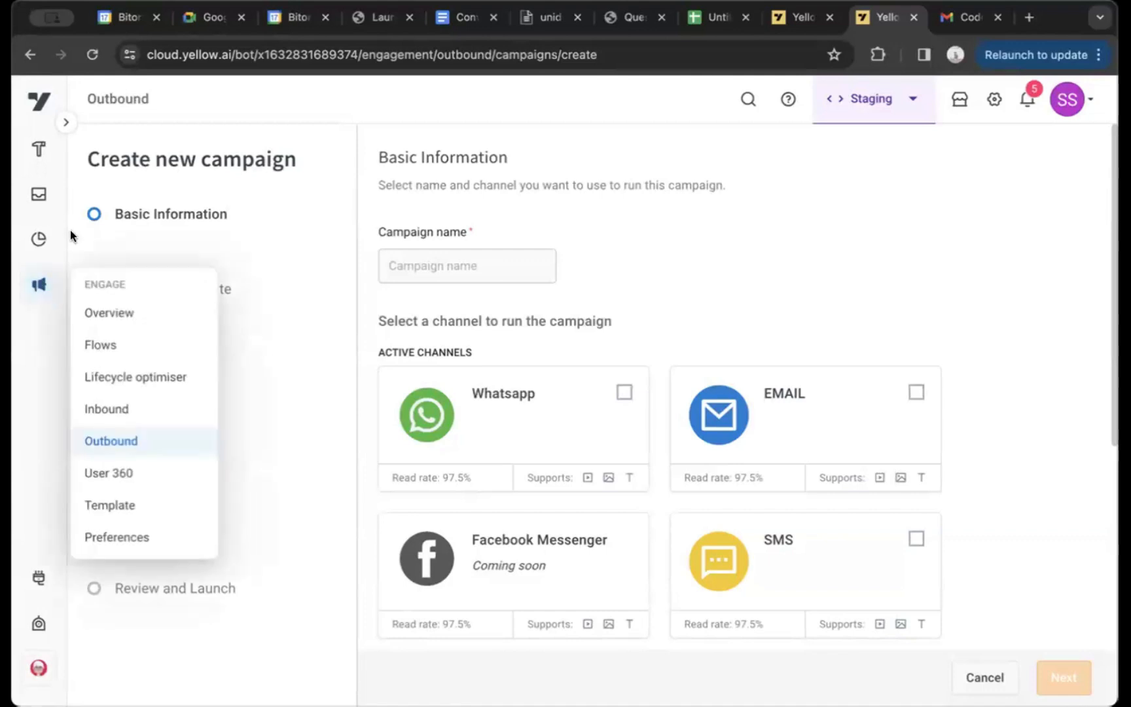
click(105, 437)
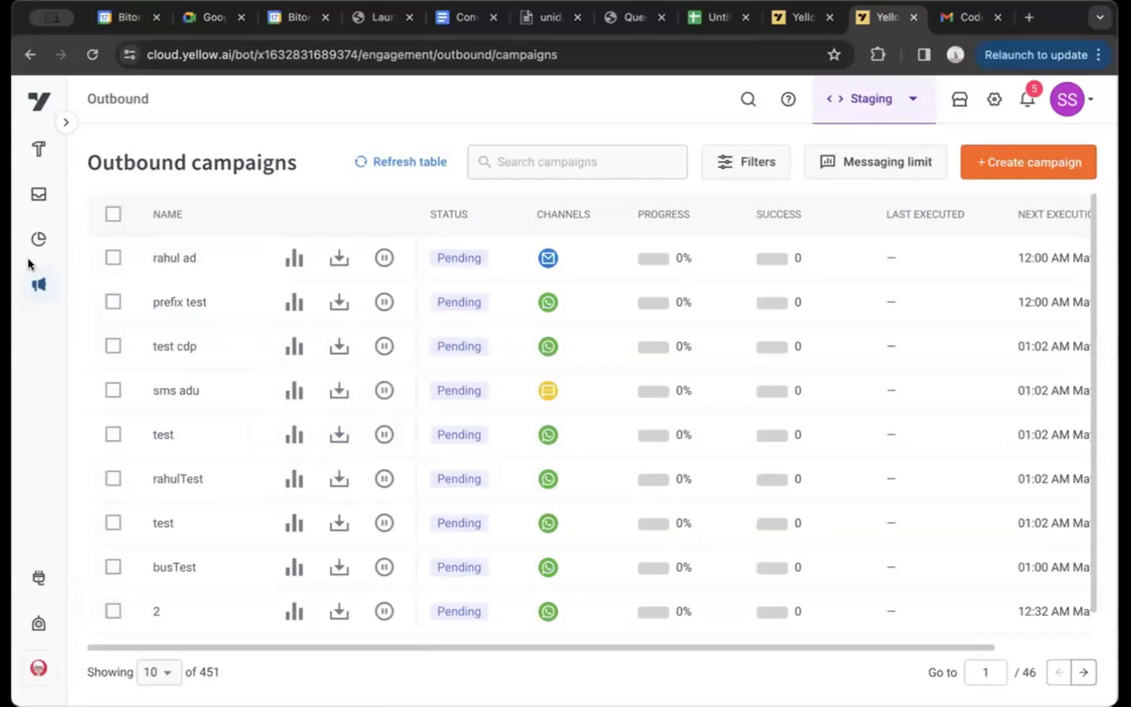
Go to the Flows section for the untitled user-events flow and collapse the Condition node group
mouse_move(51, 275)
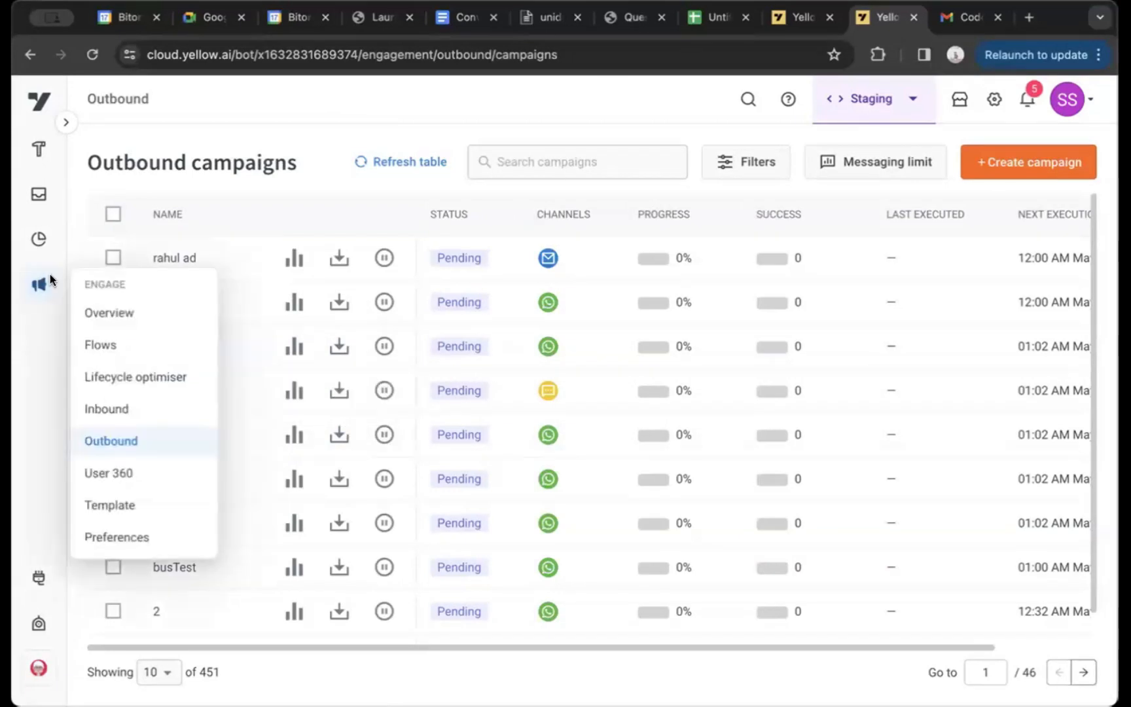
click(98, 333)
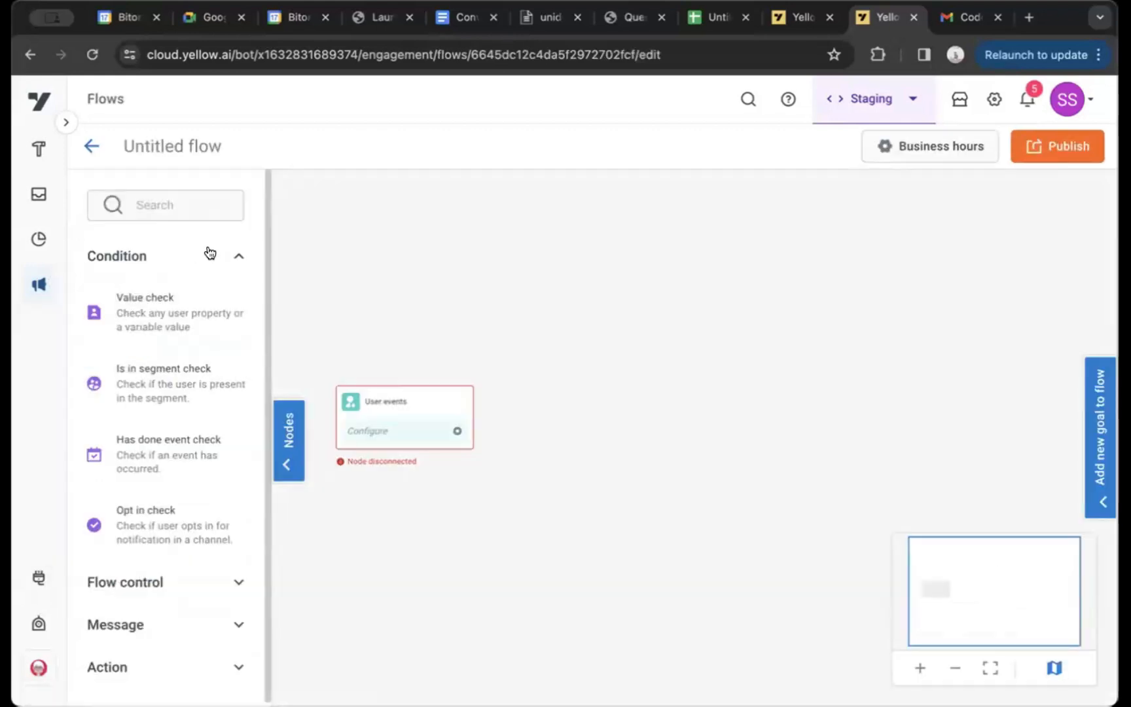
click(208, 254)
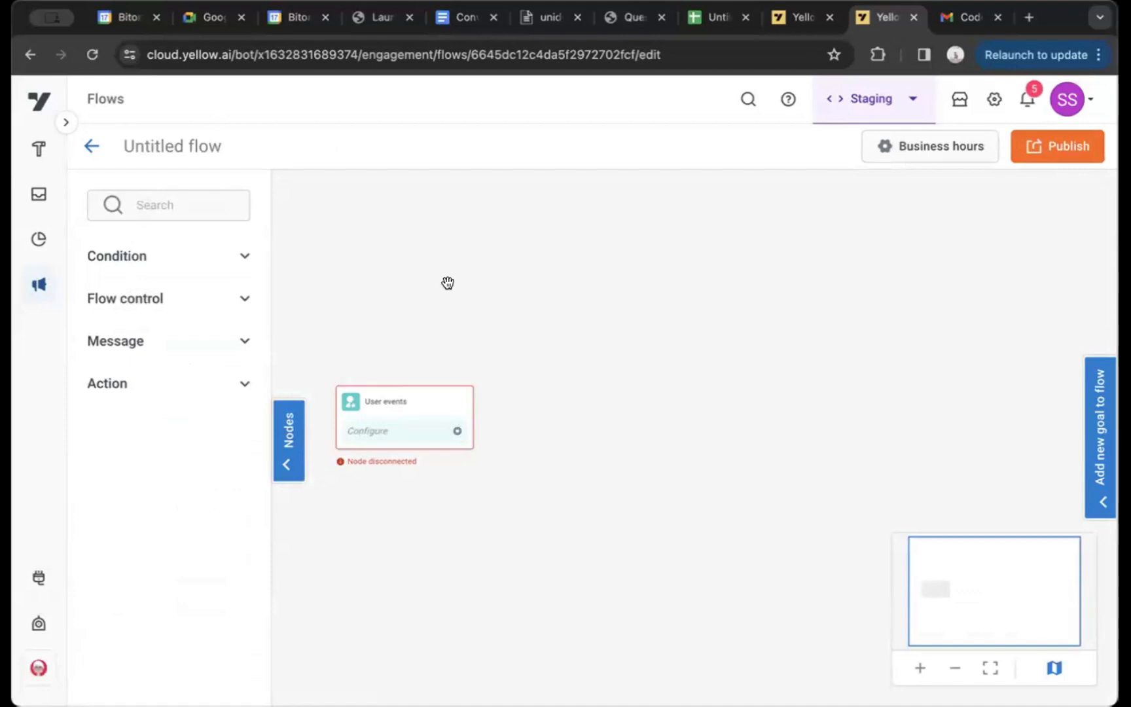
Change the flow's entry rule to User present in a segment and look through the segments available in its settings
click(449, 404)
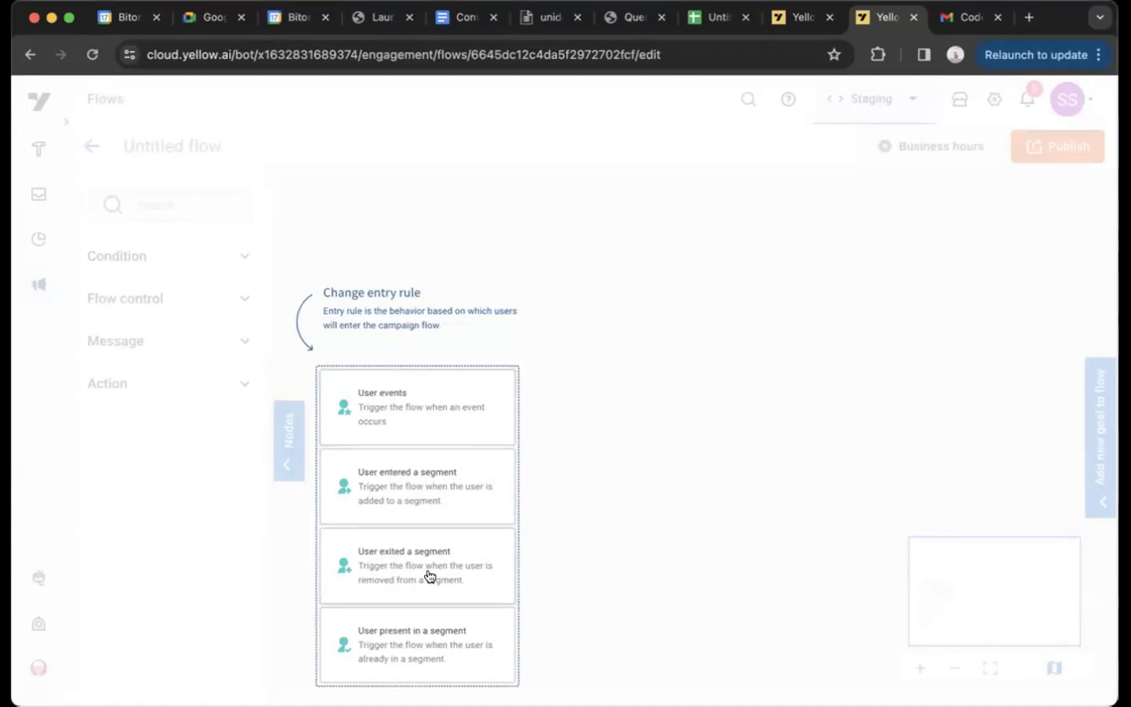
click(411, 646)
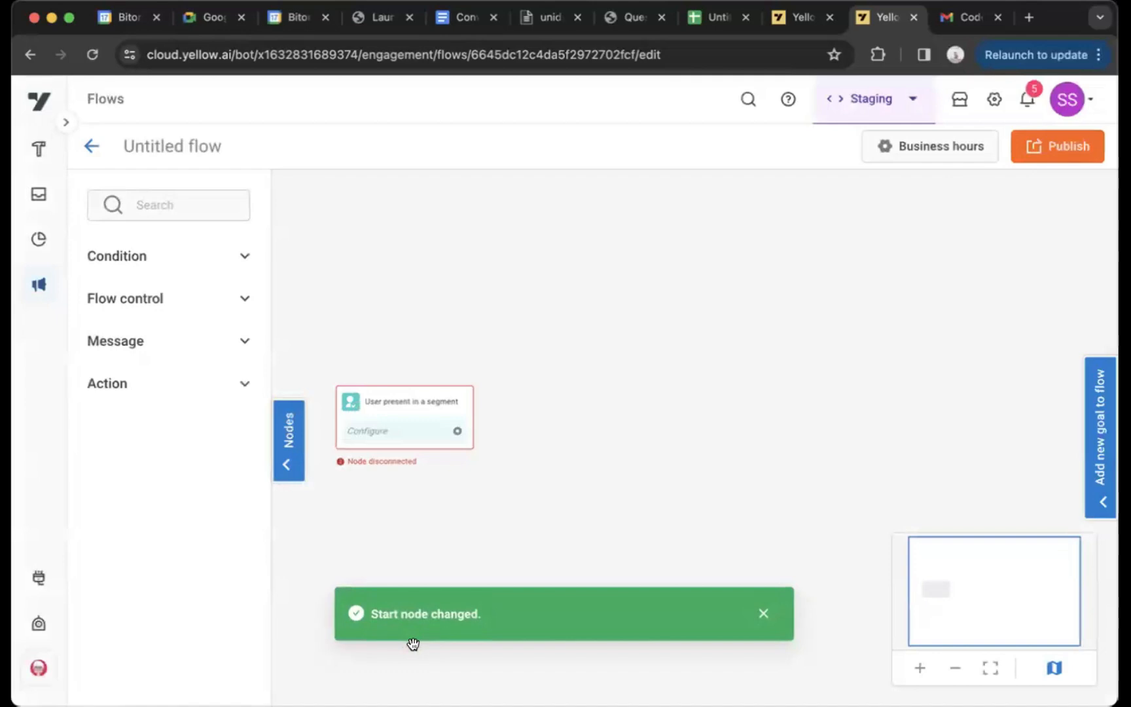
click(403, 409)
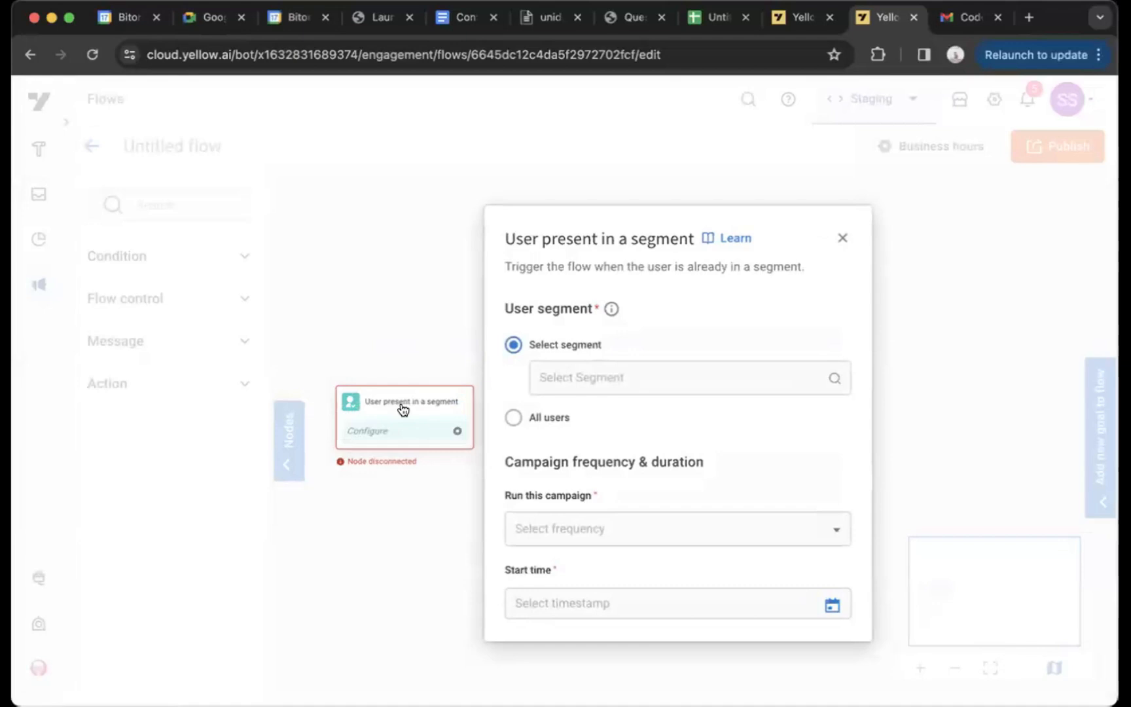
click(566, 379)
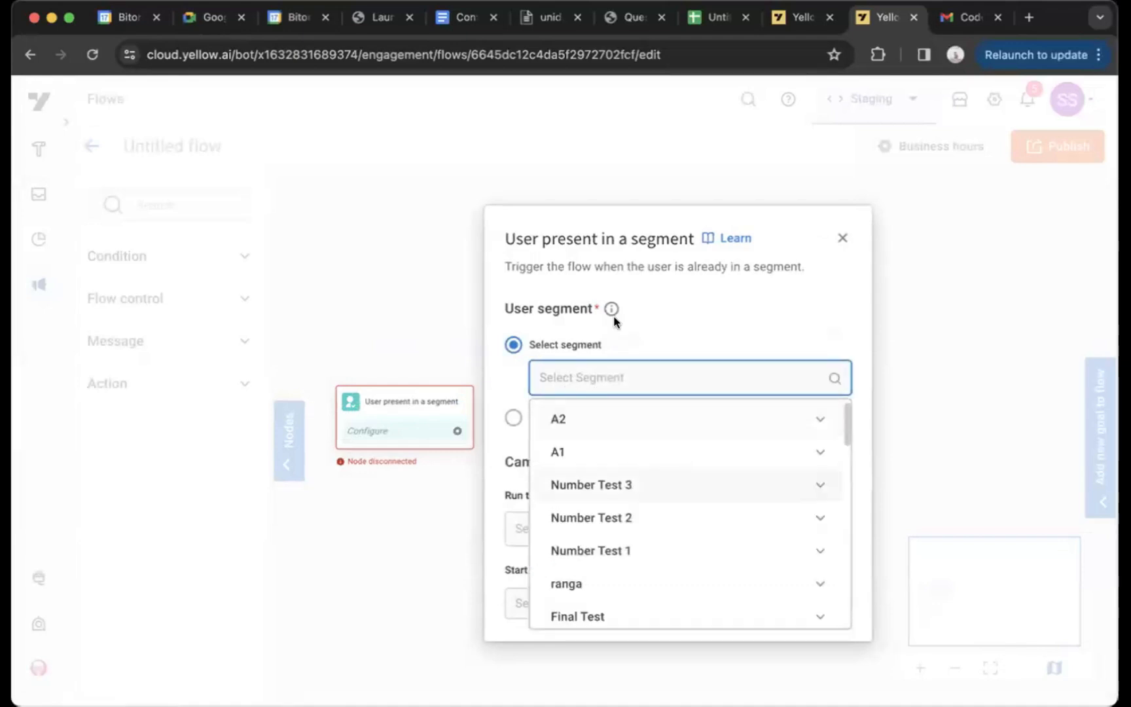
scroll(702, 508, down, 3)
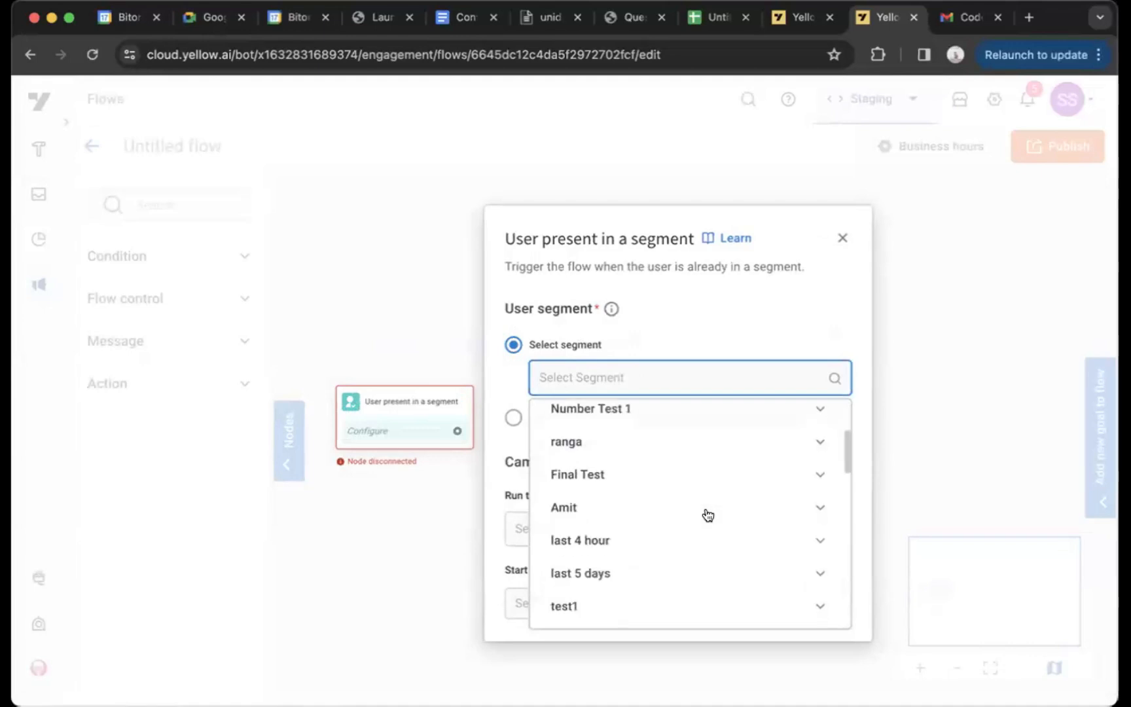
scroll(705, 497, up, 3)
click(701, 323)
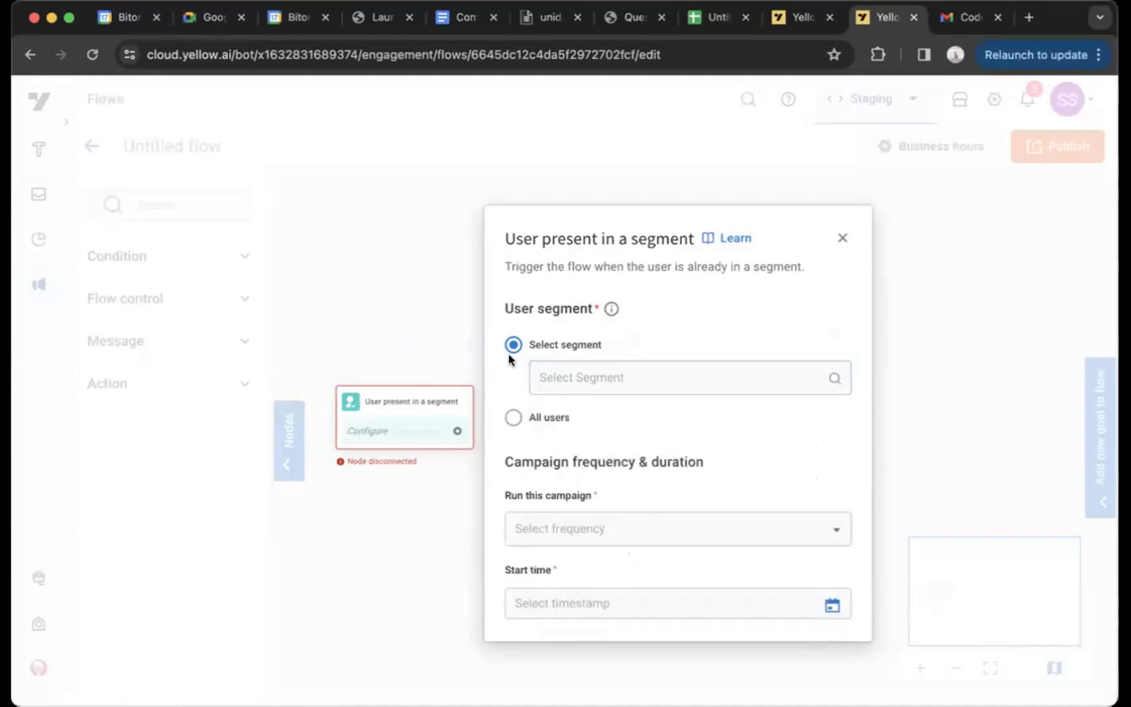
Set the segment-based campaign to run Once, with the start time 17/05/2024 16:18:24
click(560, 522)
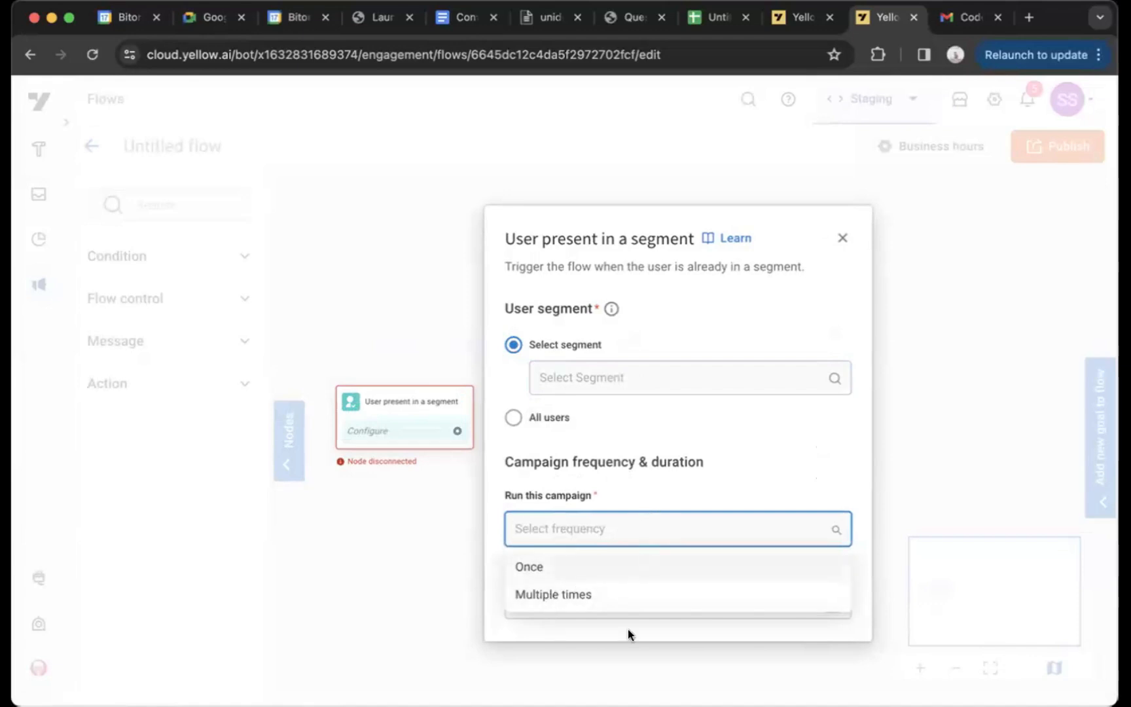
click(614, 566)
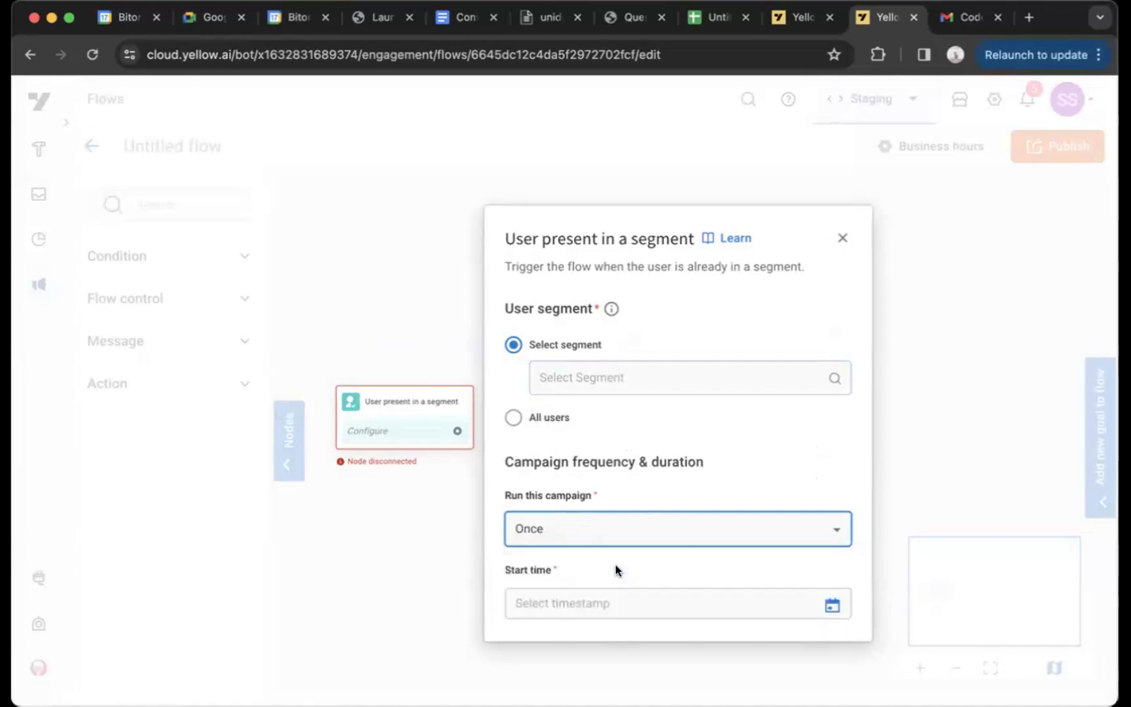
click(591, 603)
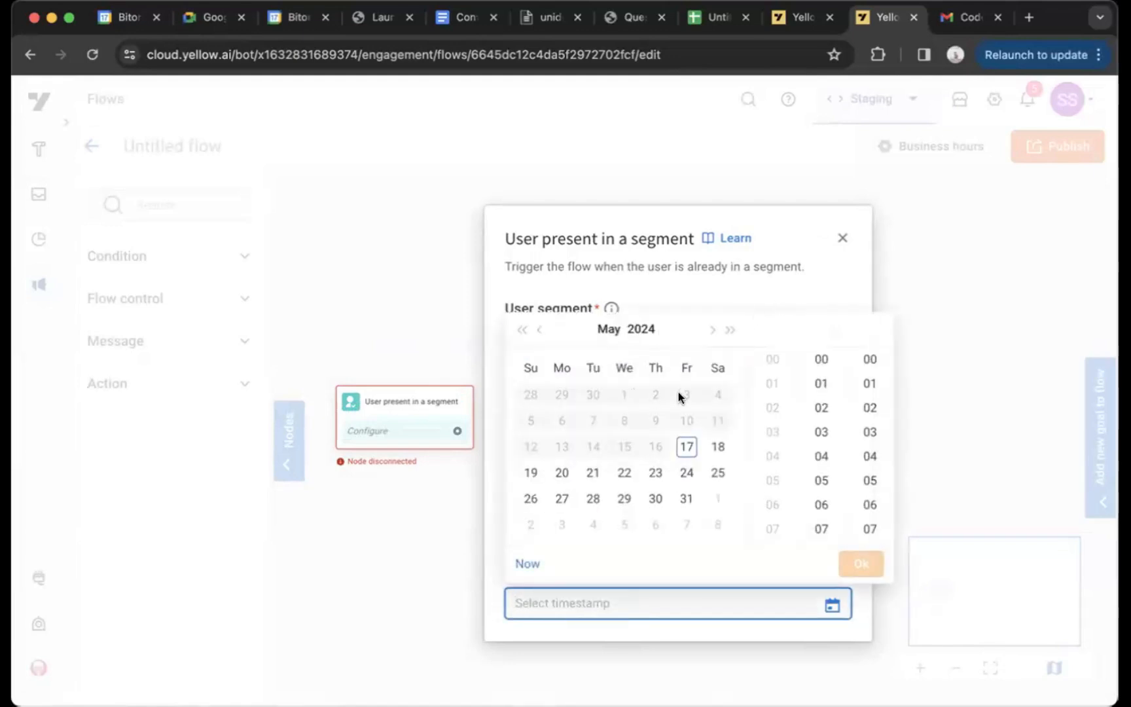
click(684, 445)
click(762, 458)
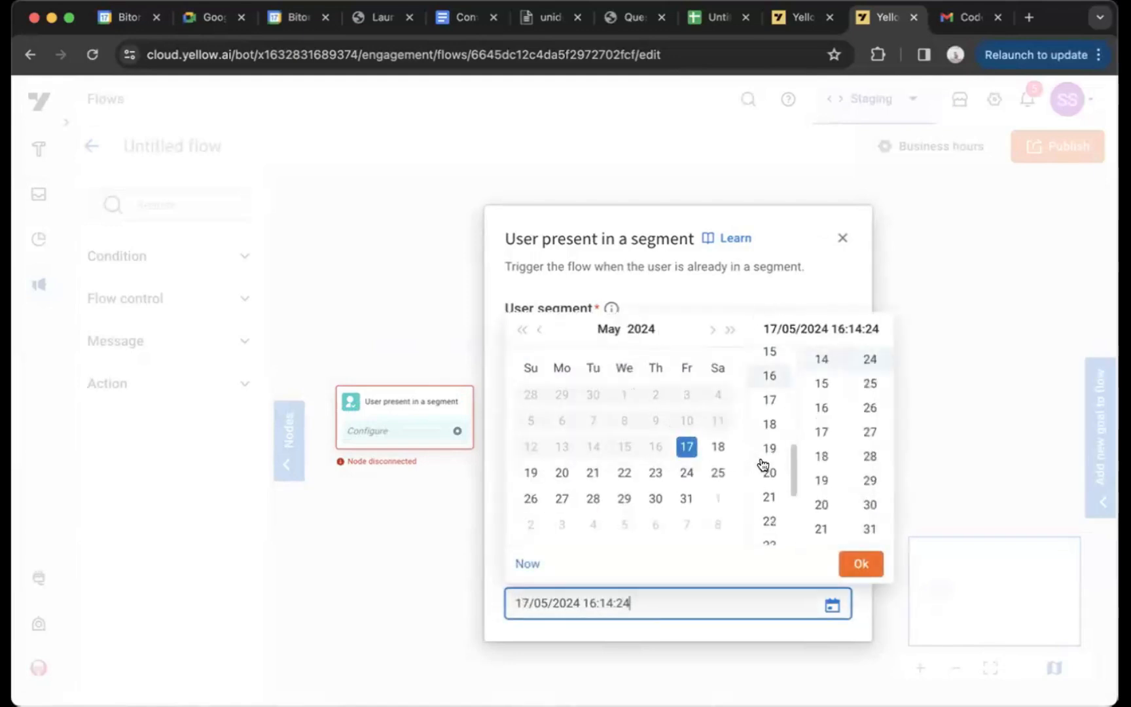
click(818, 456)
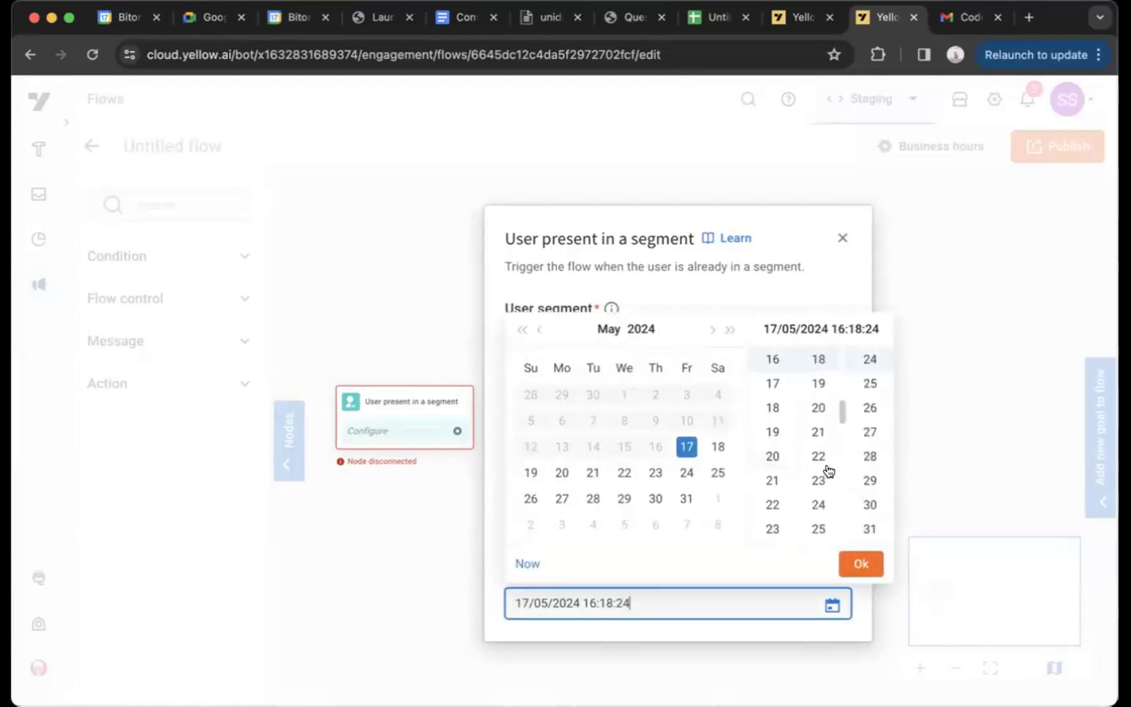
click(853, 564)
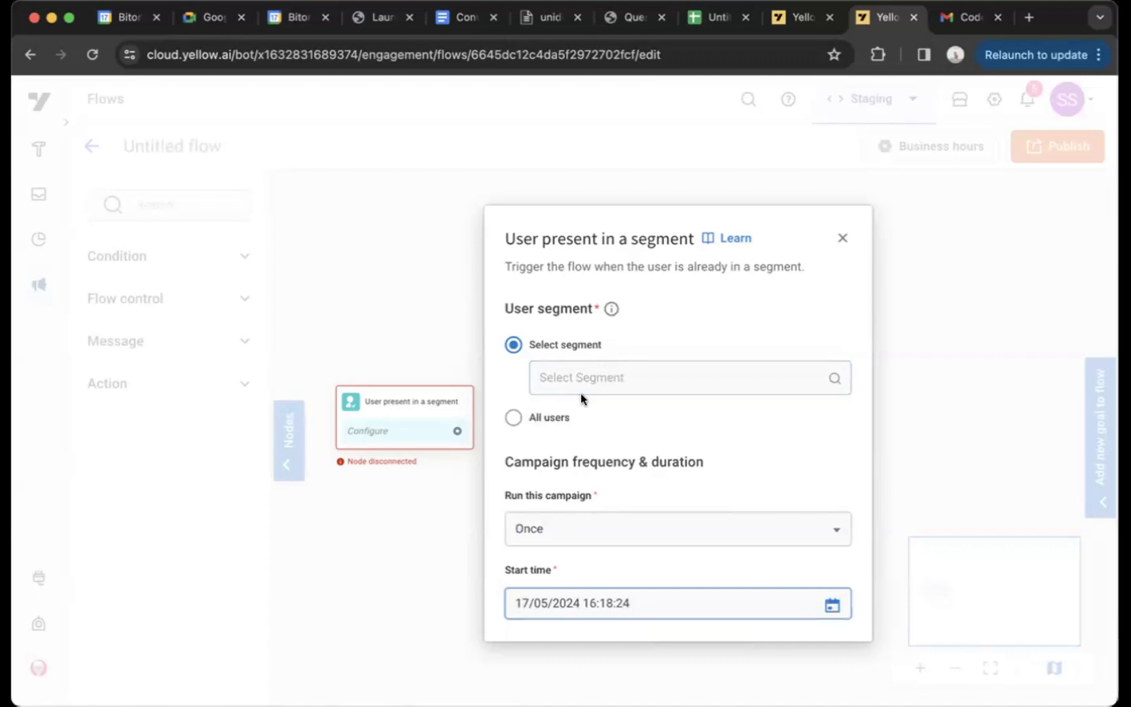
Select Number Test 3 as the entry rule's user segment and close the settings
click(591, 378)
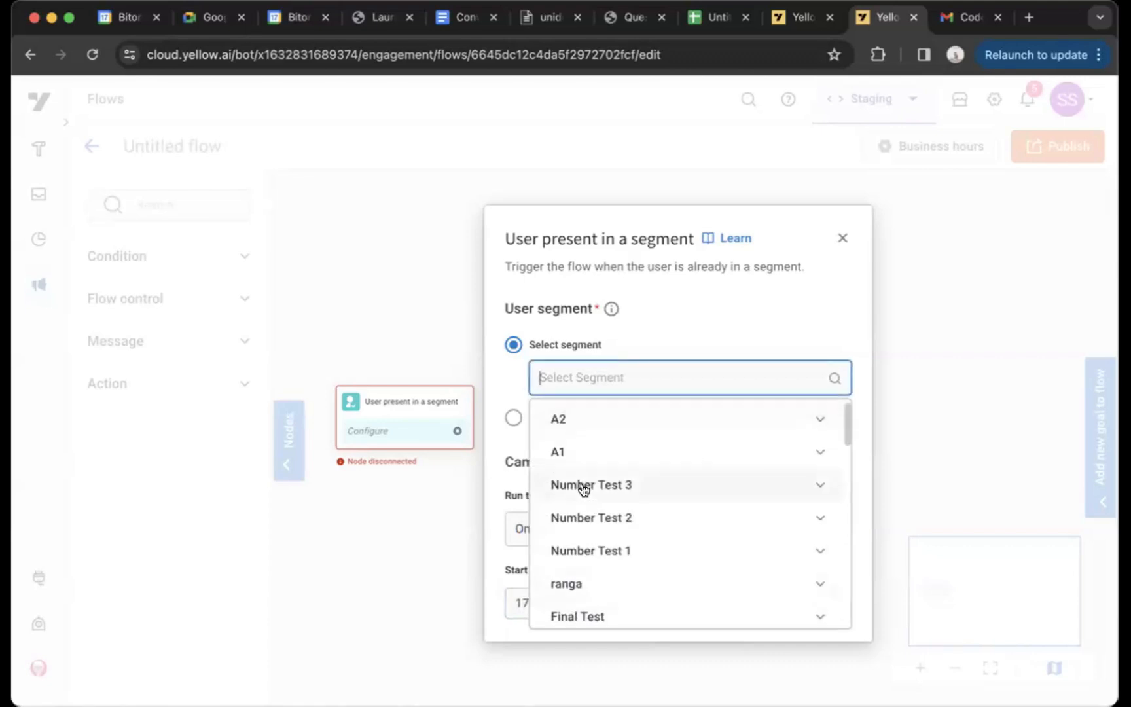
click(580, 484)
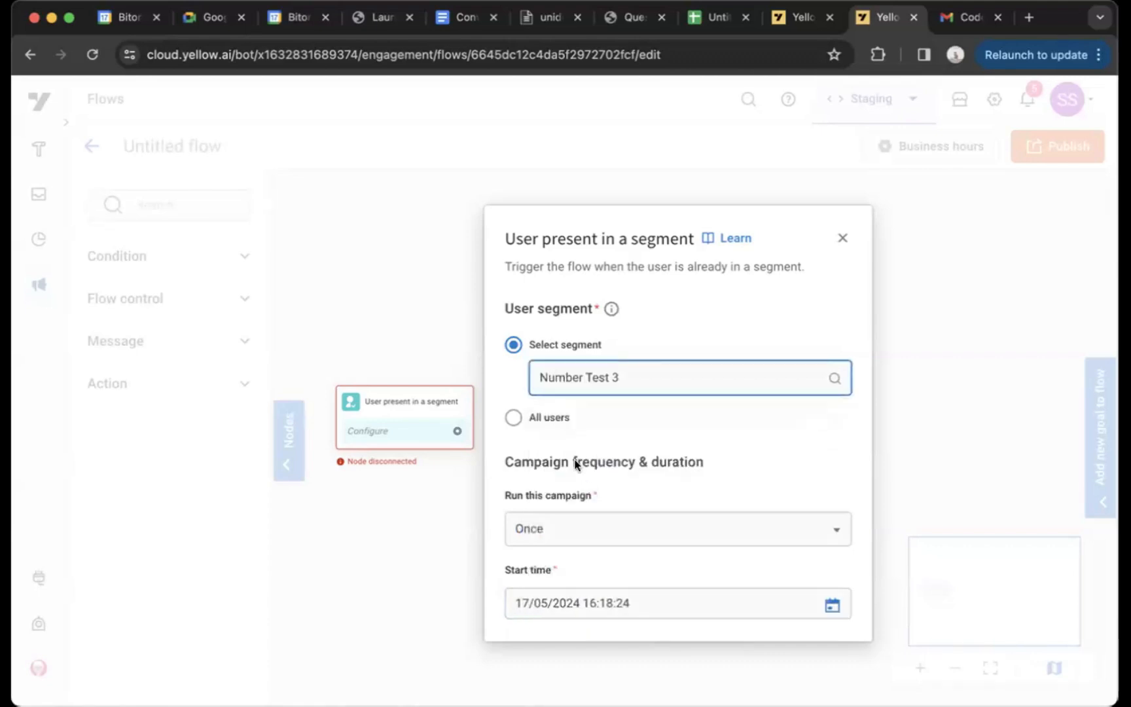
click(828, 245)
click(842, 240)
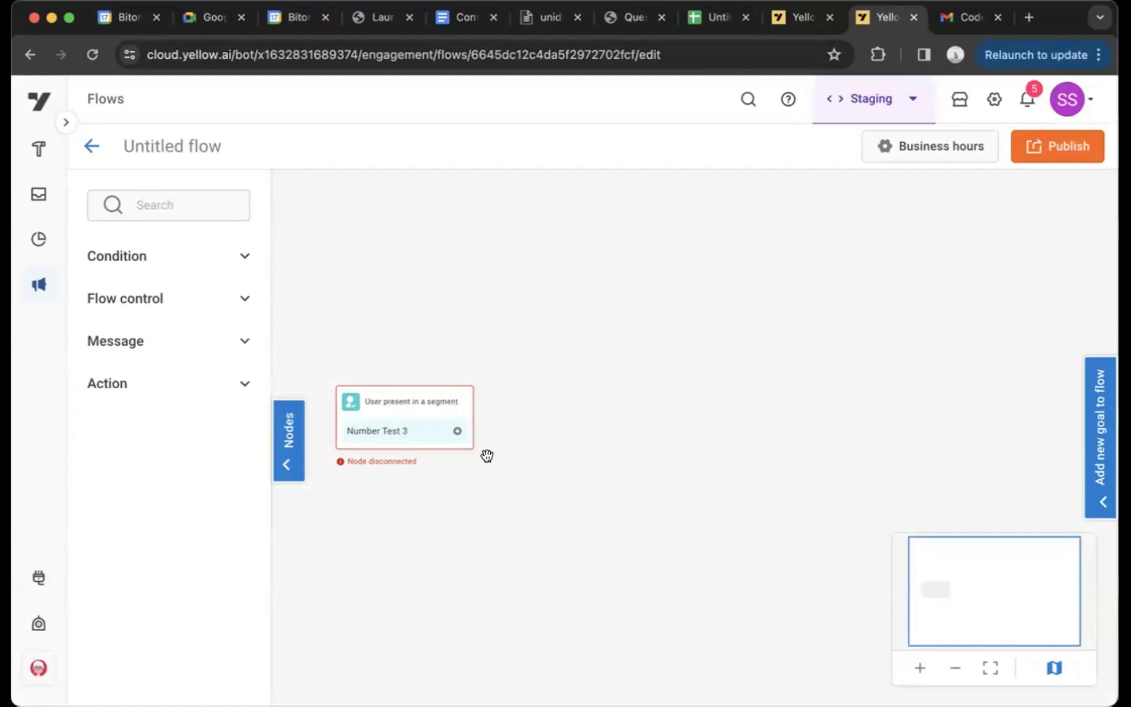
Change the flow's entry rule to User events and open the start node's settings
click(459, 406)
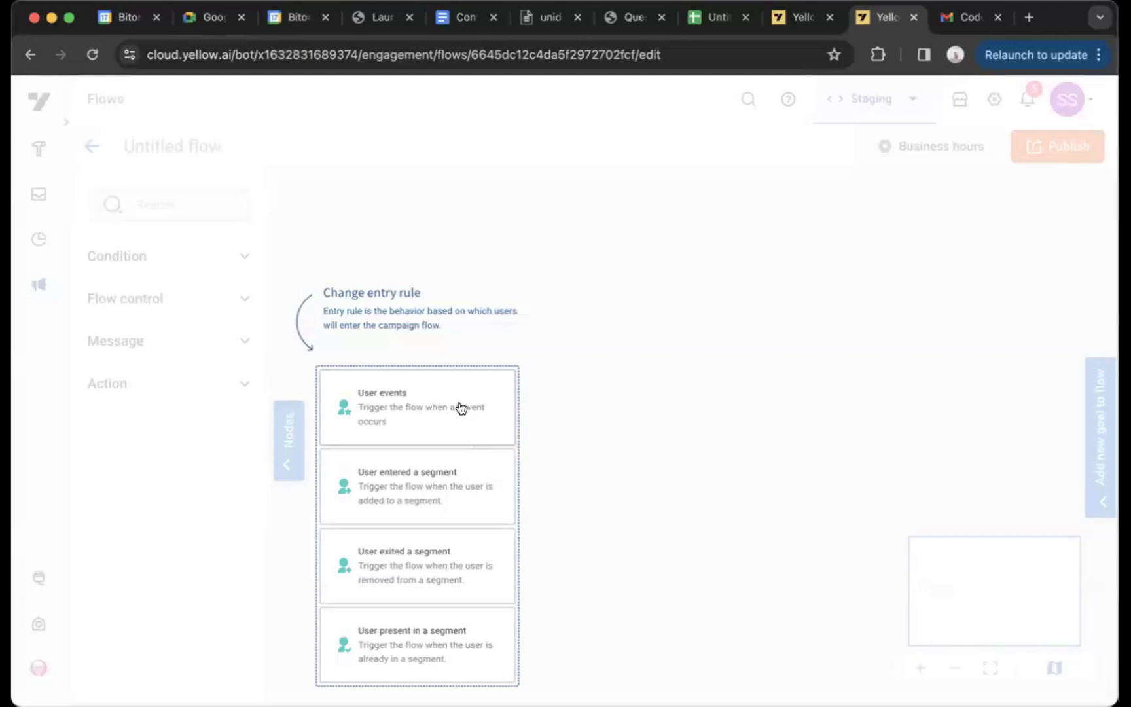
click(432, 416)
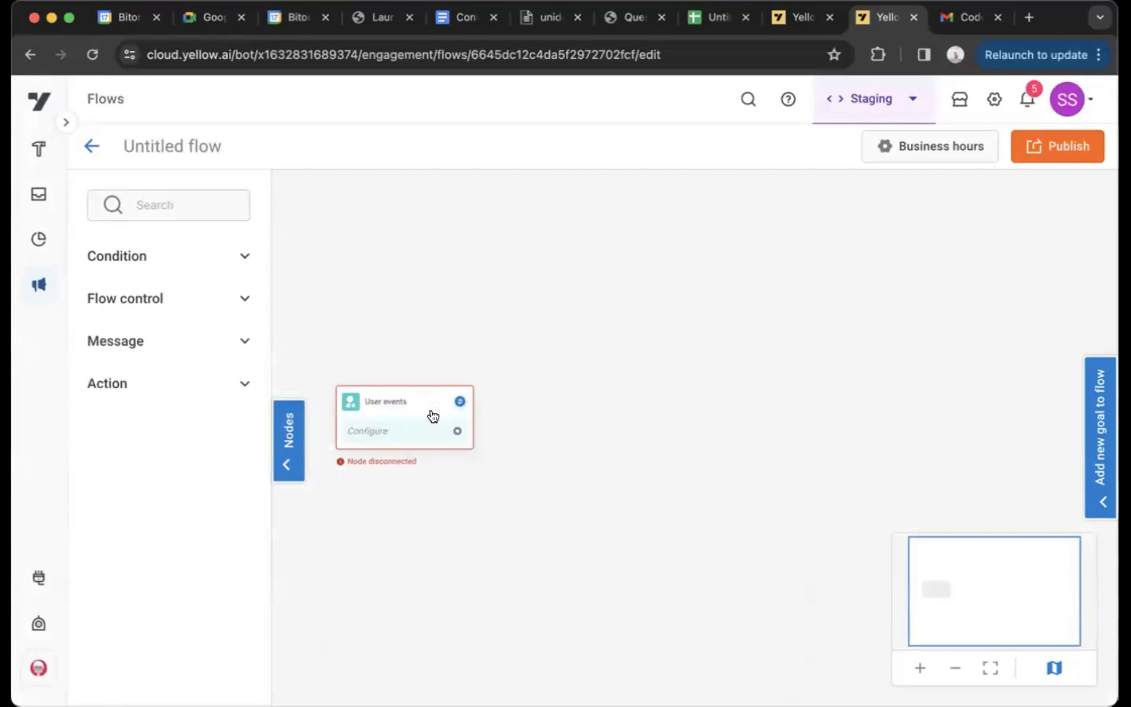
click(432, 415)
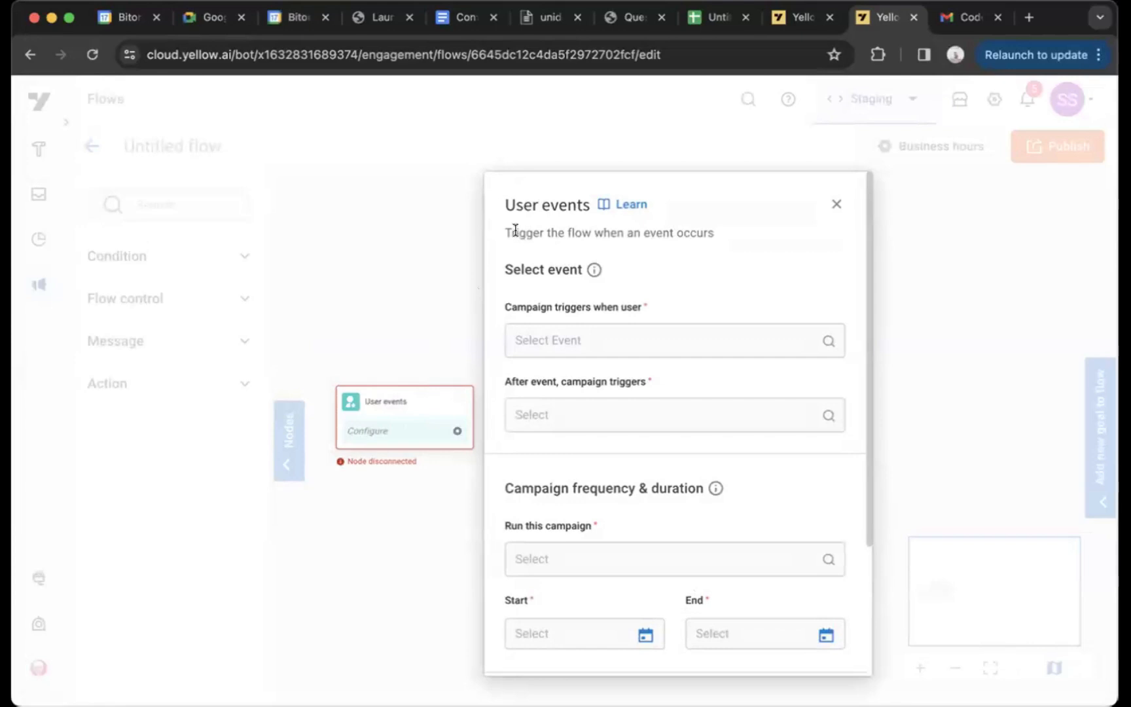
Choose usereventtest1 as the user event that triggers the campaign
click(652, 339)
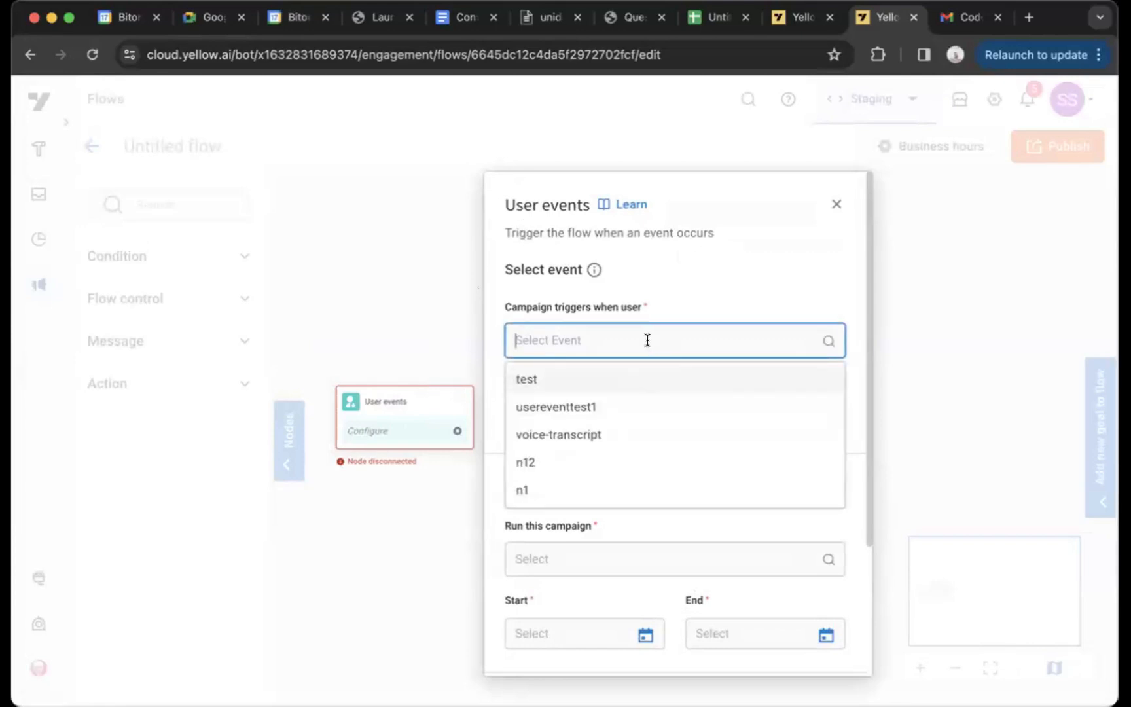
scroll(617, 433, down, 3)
scroll(618, 435, up, 3)
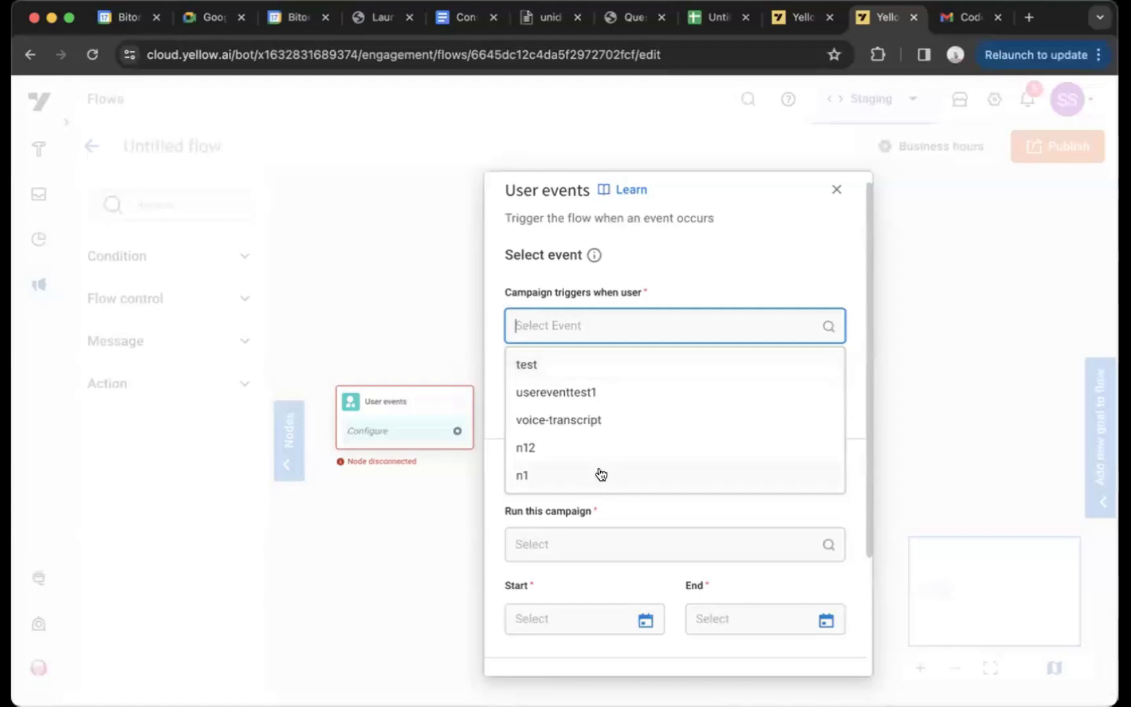
click(632, 393)
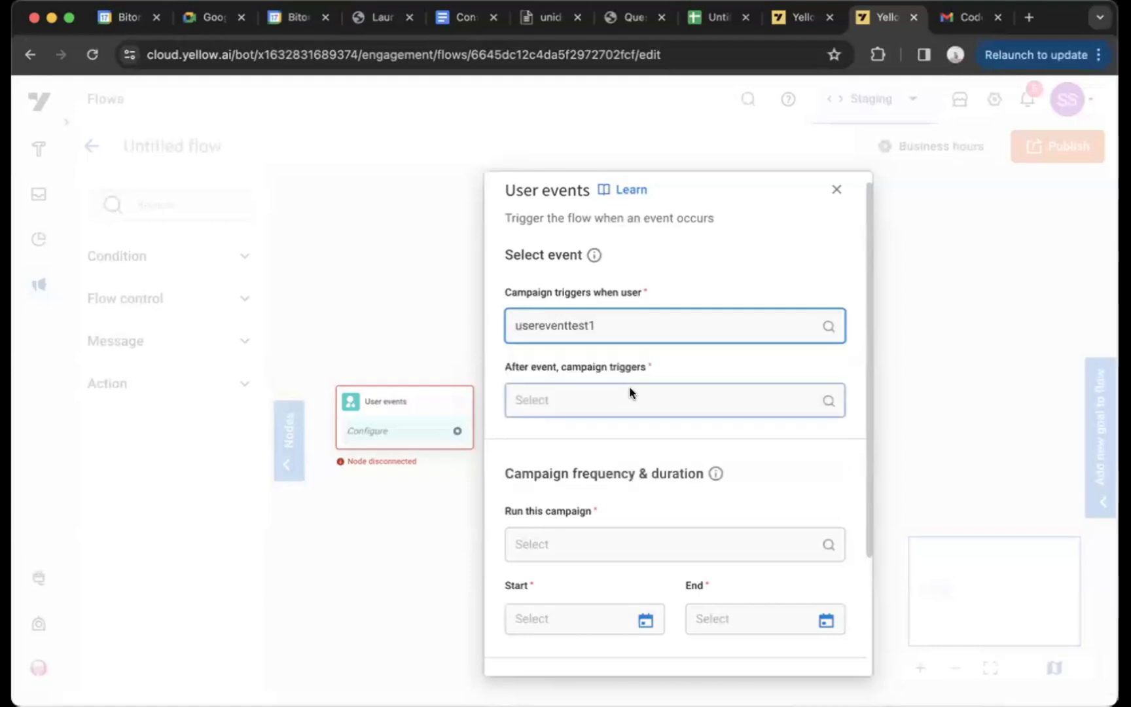
Try the After a delay option for the campaign trigger, and switch the trigger timing to Immediately
click(629, 389)
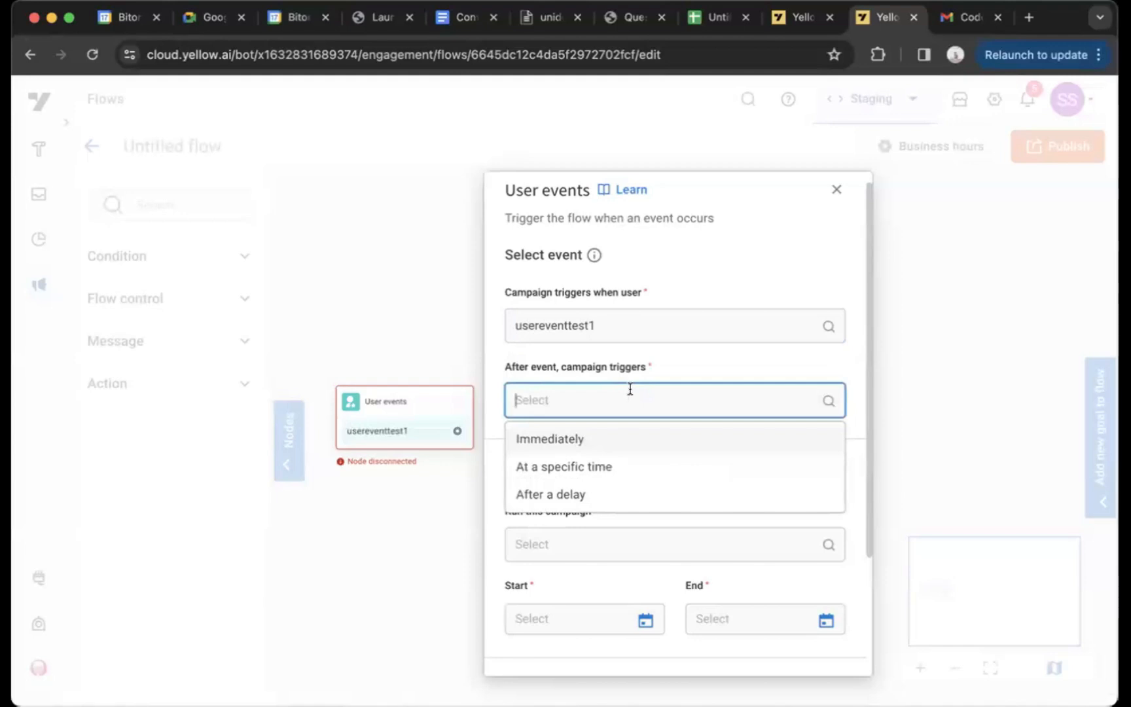
click(577, 488)
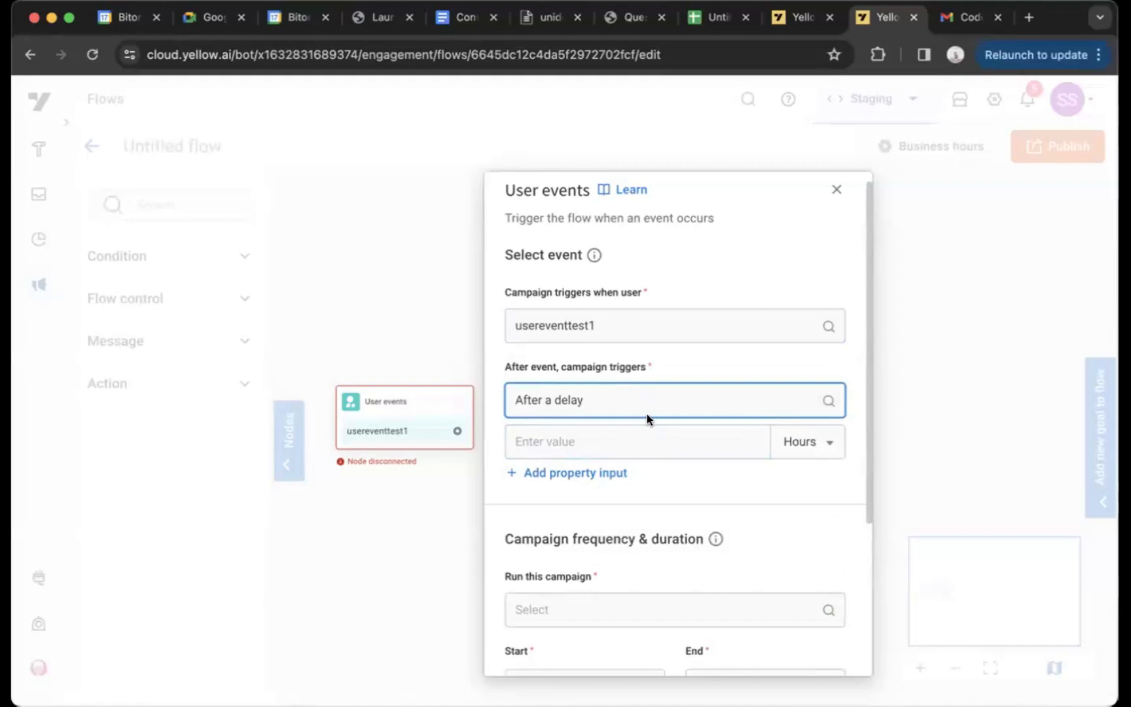
click(656, 391)
click(637, 436)
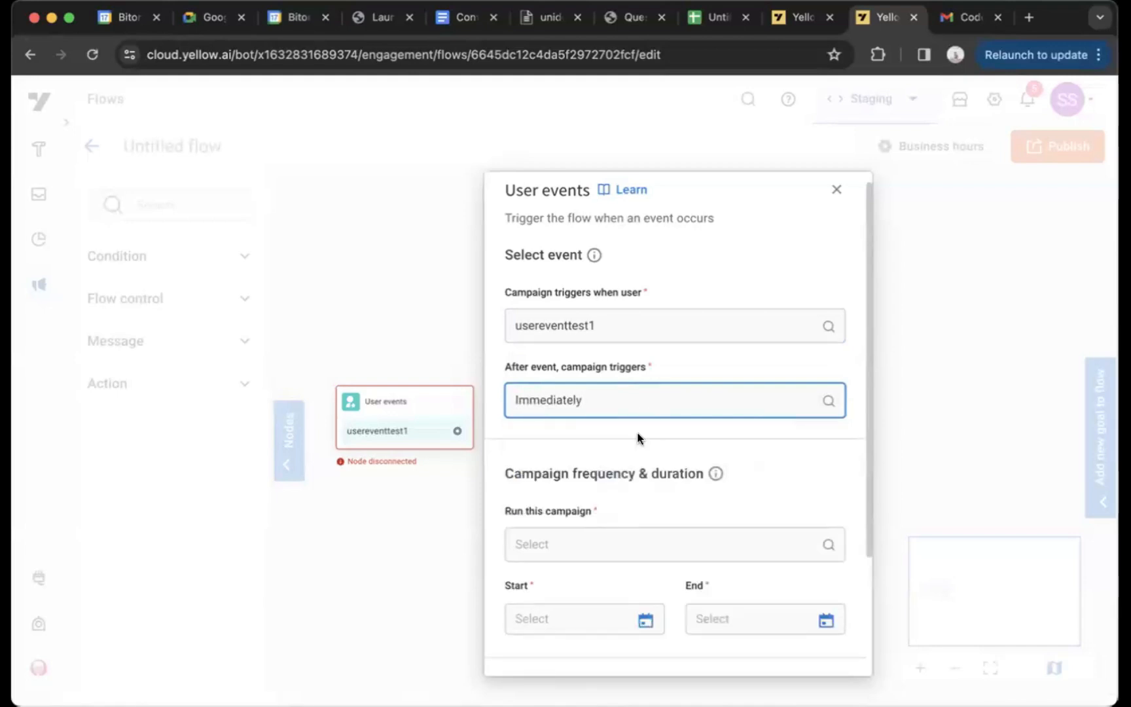
Enter 2 hours as the delay amount for the event trigger's property-based timing
scroll(637, 437, down, 3)
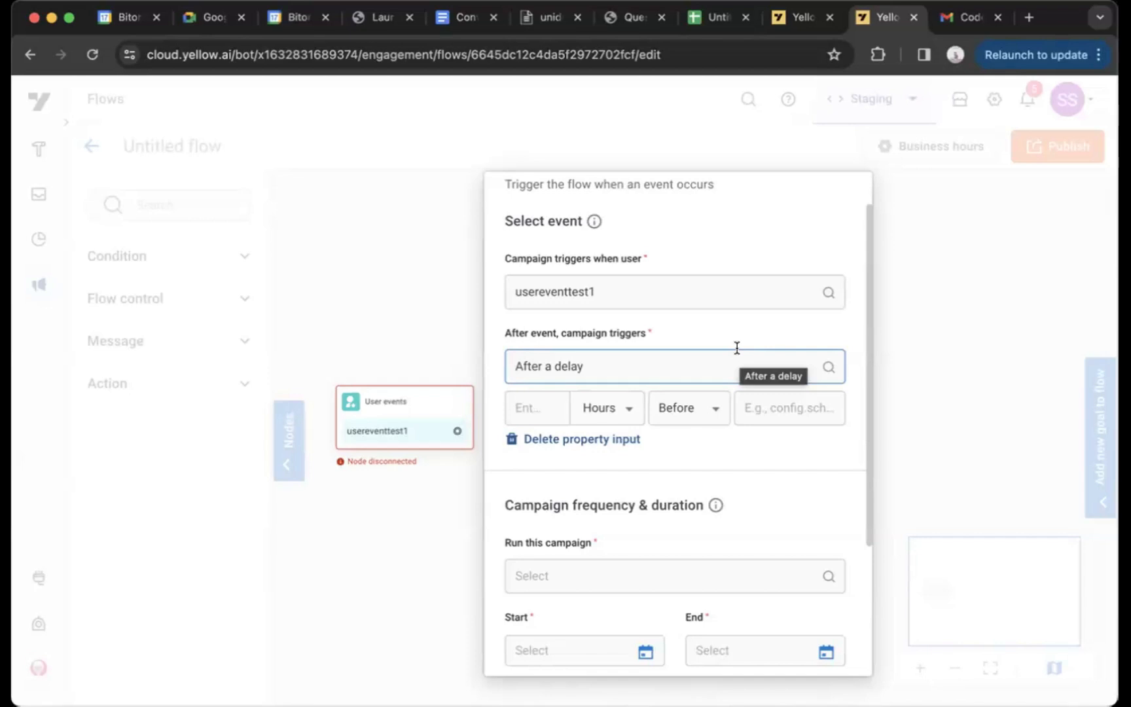
click(558, 411)
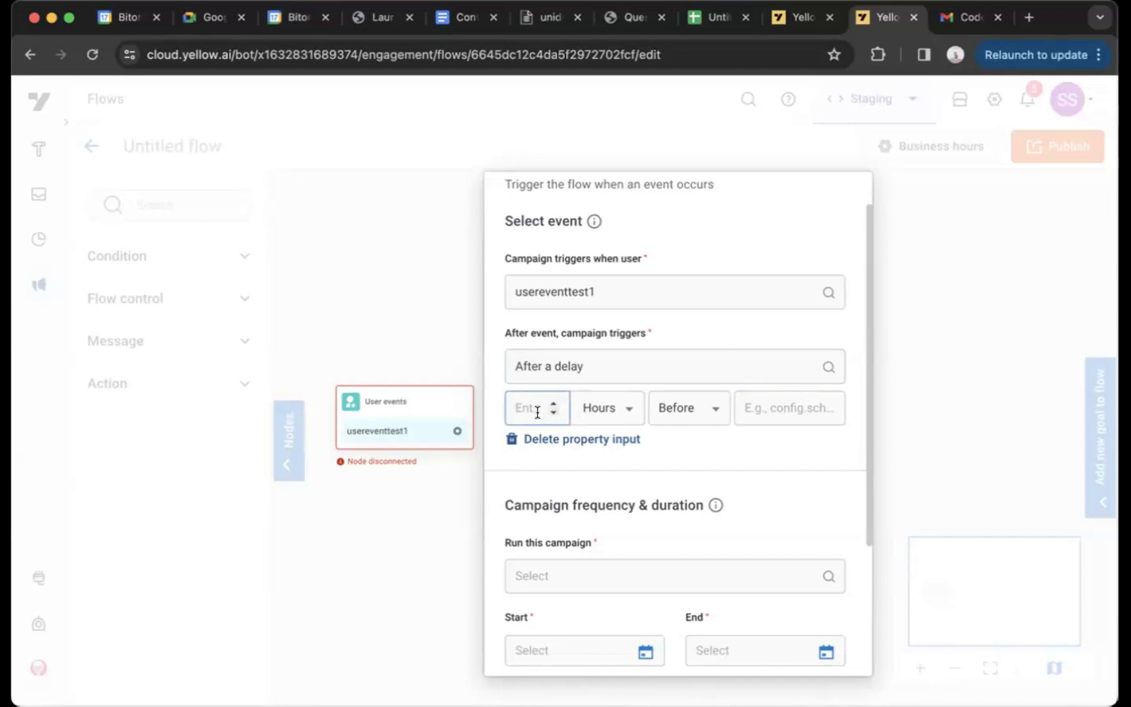
text(2)
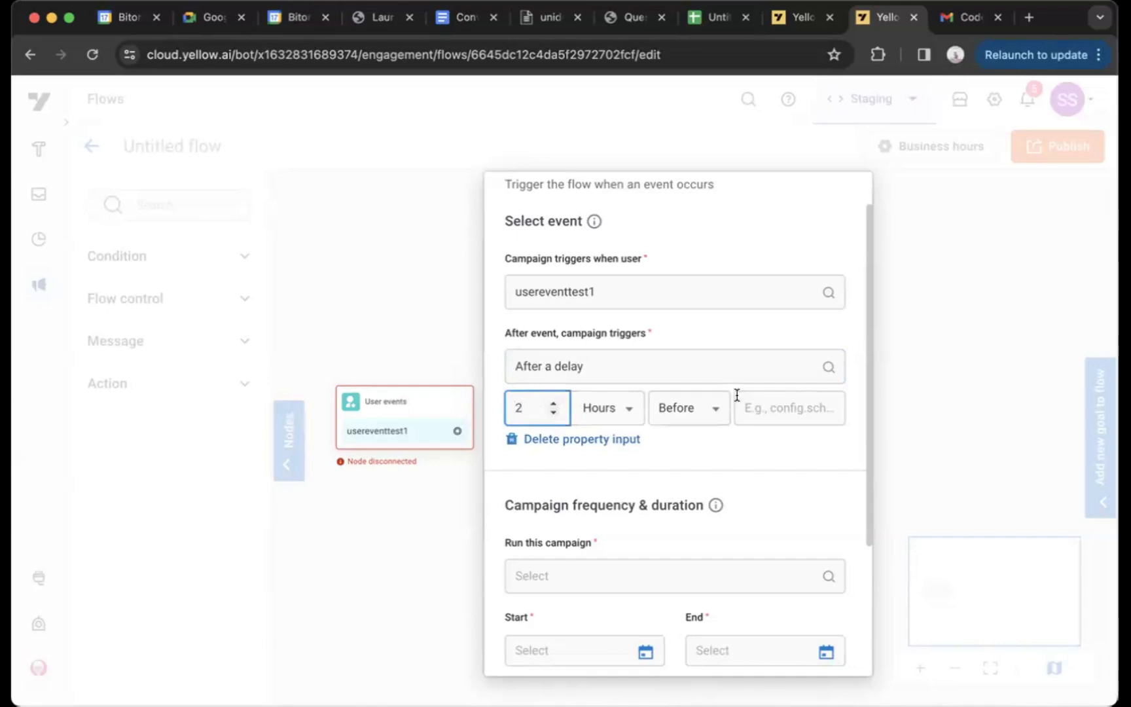
Try the At a specific time option for the campaign trigger and view its selectable times
click(765, 411)
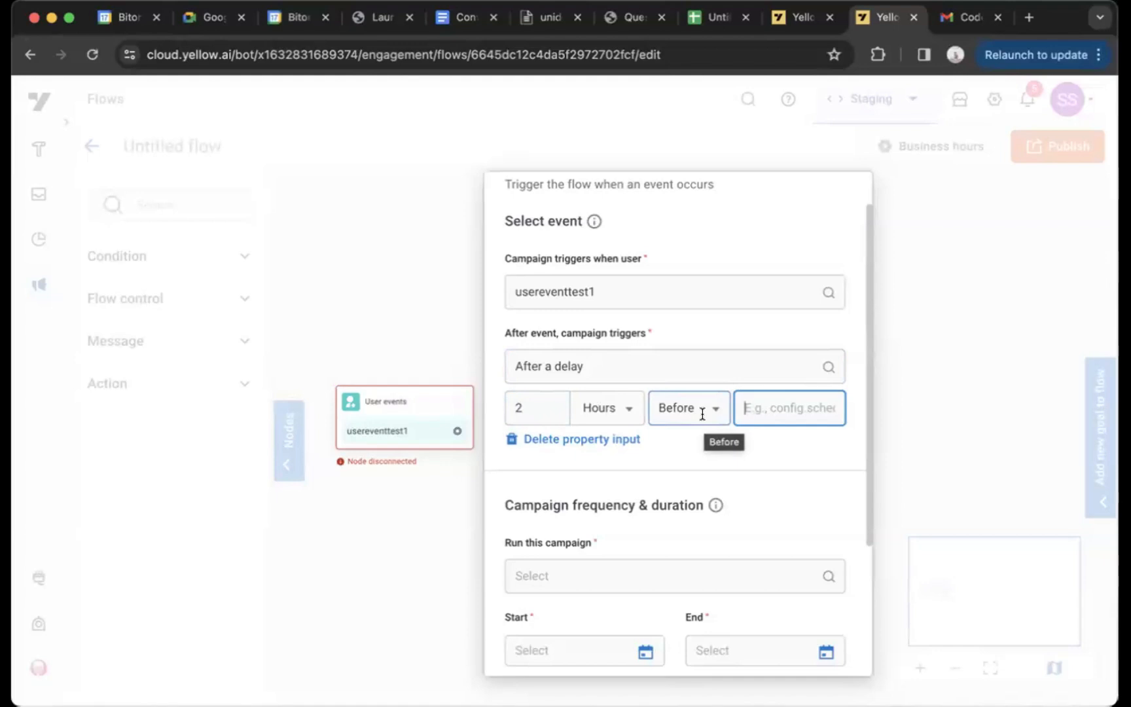
click(589, 366)
click(581, 432)
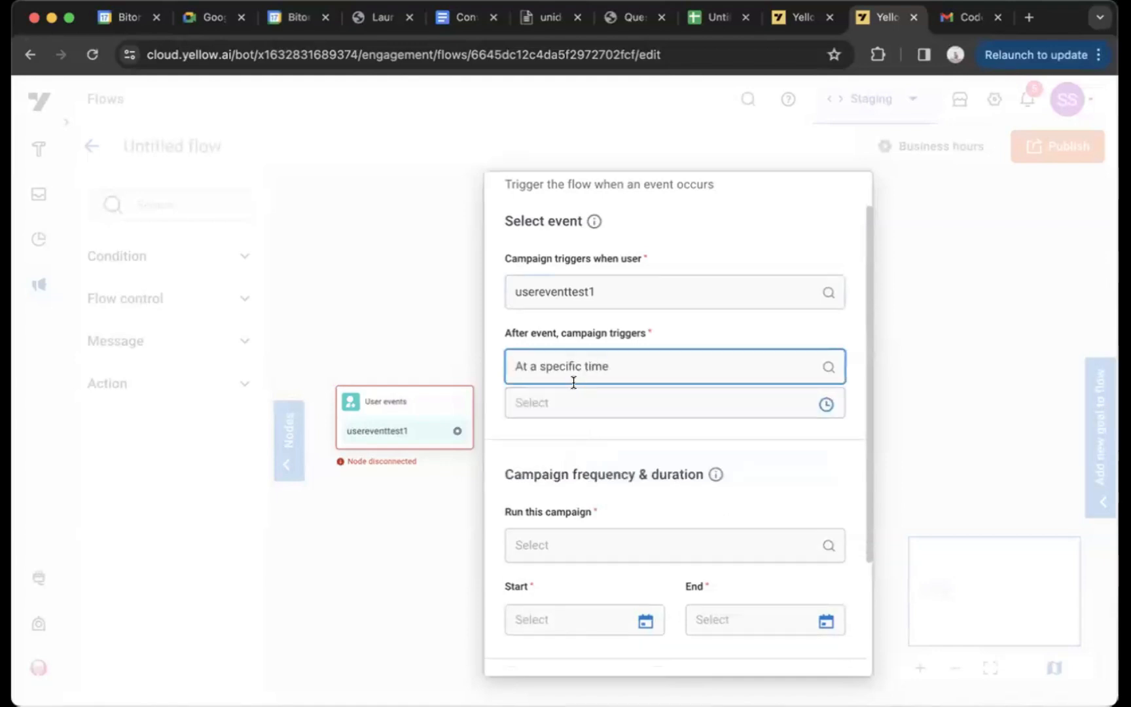
click(594, 413)
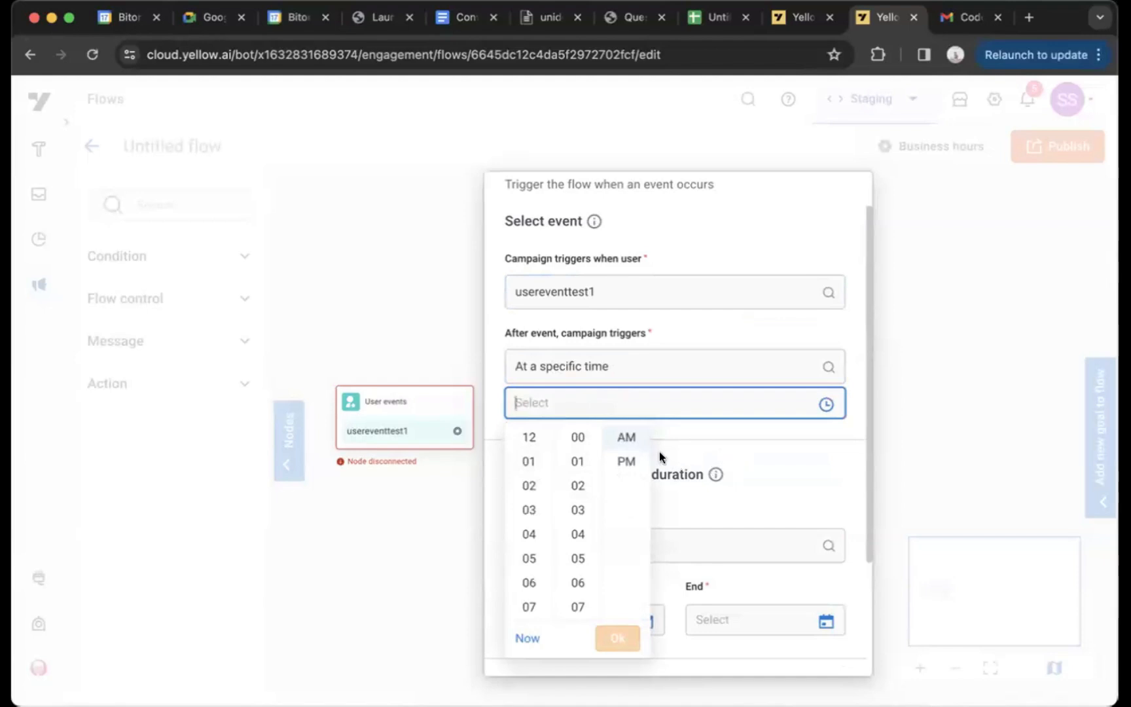
click(710, 437)
scroll(677, 508, down, 3)
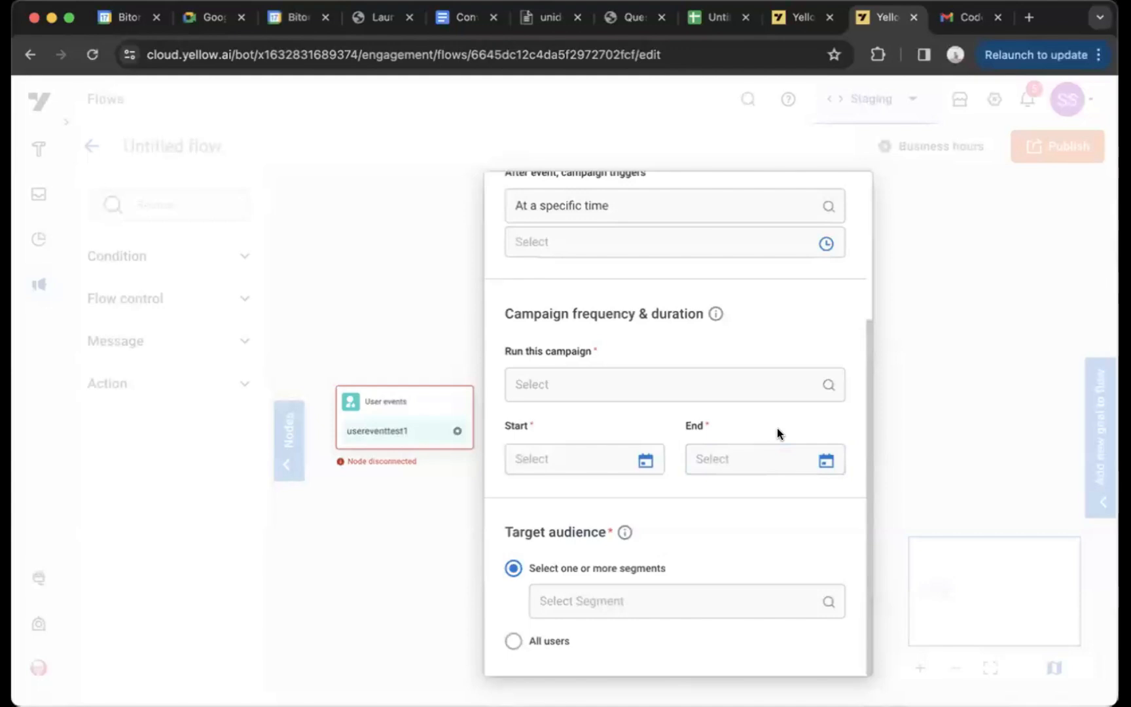
Change the flow's entry rule to User present in a segment and set the campaign to run once
click(397, 367)
click(453, 400)
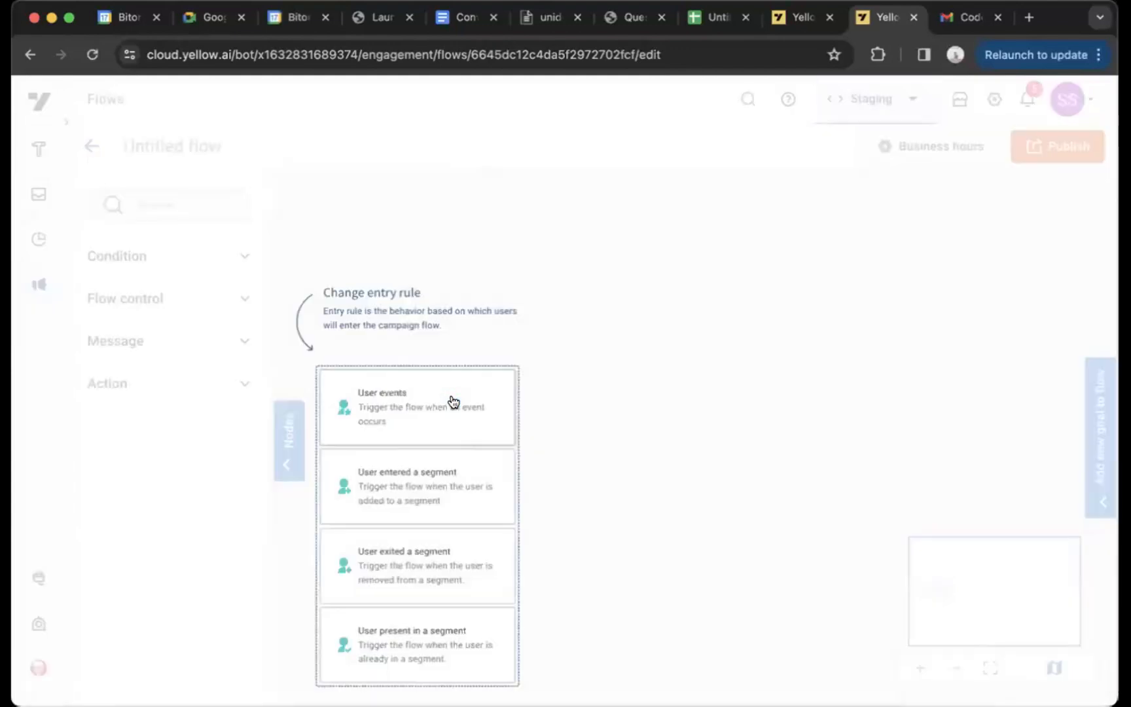
click(422, 634)
click(403, 406)
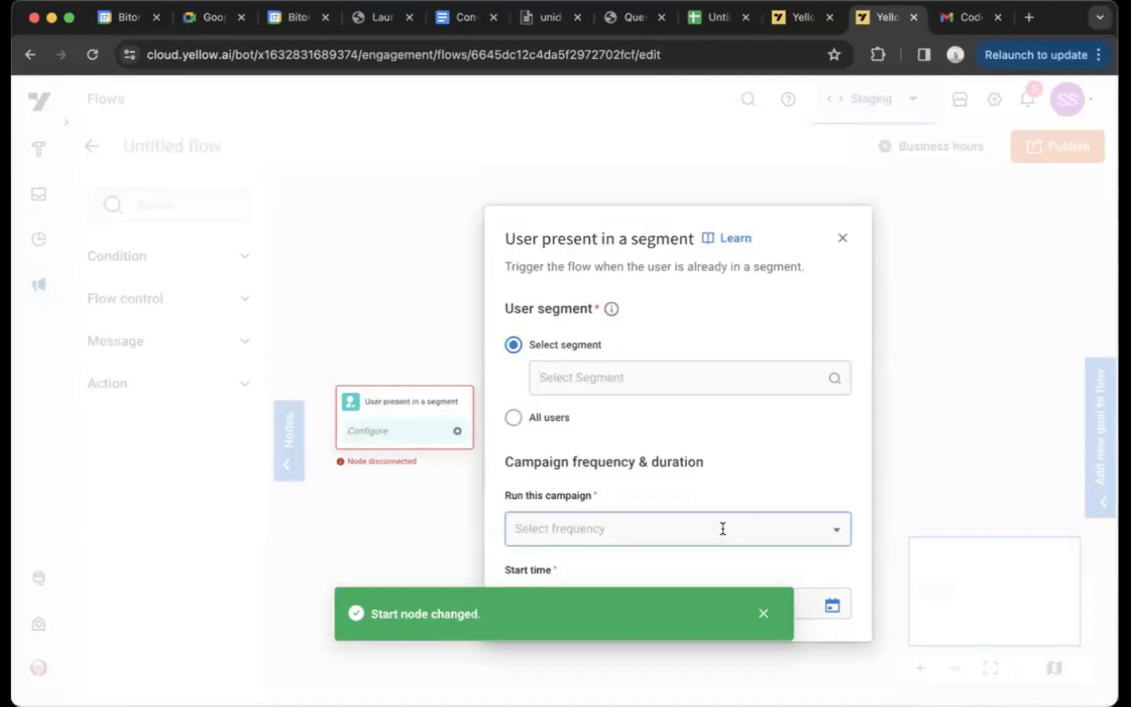
click(722, 528)
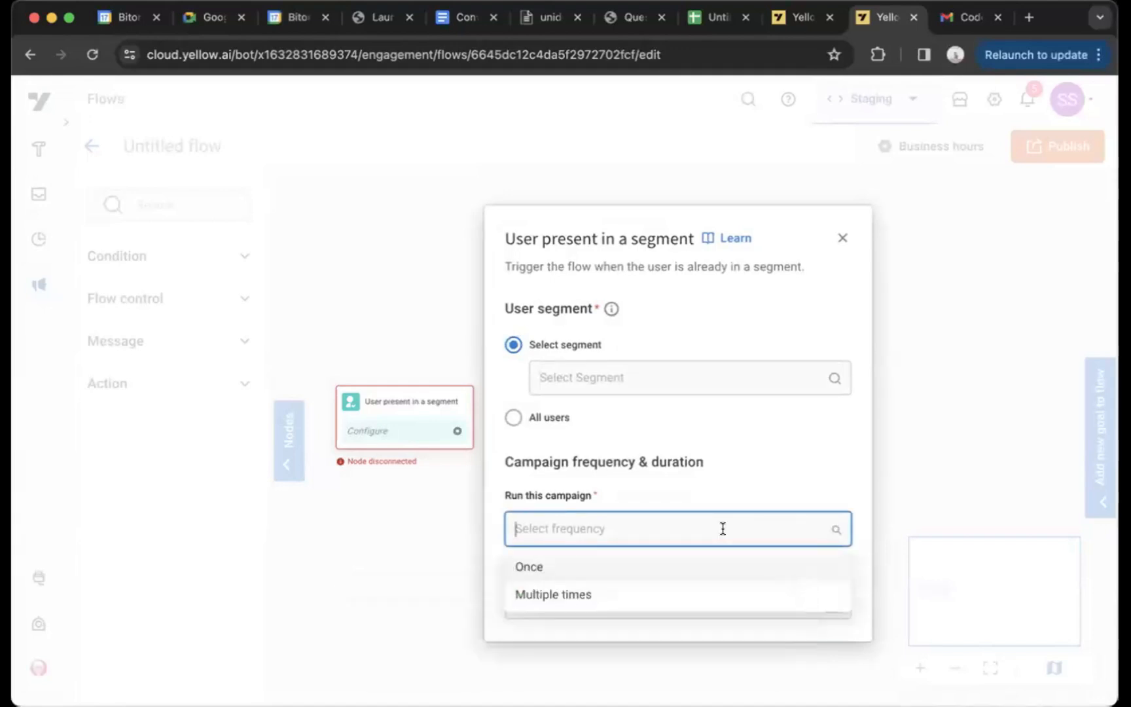
click(704, 565)
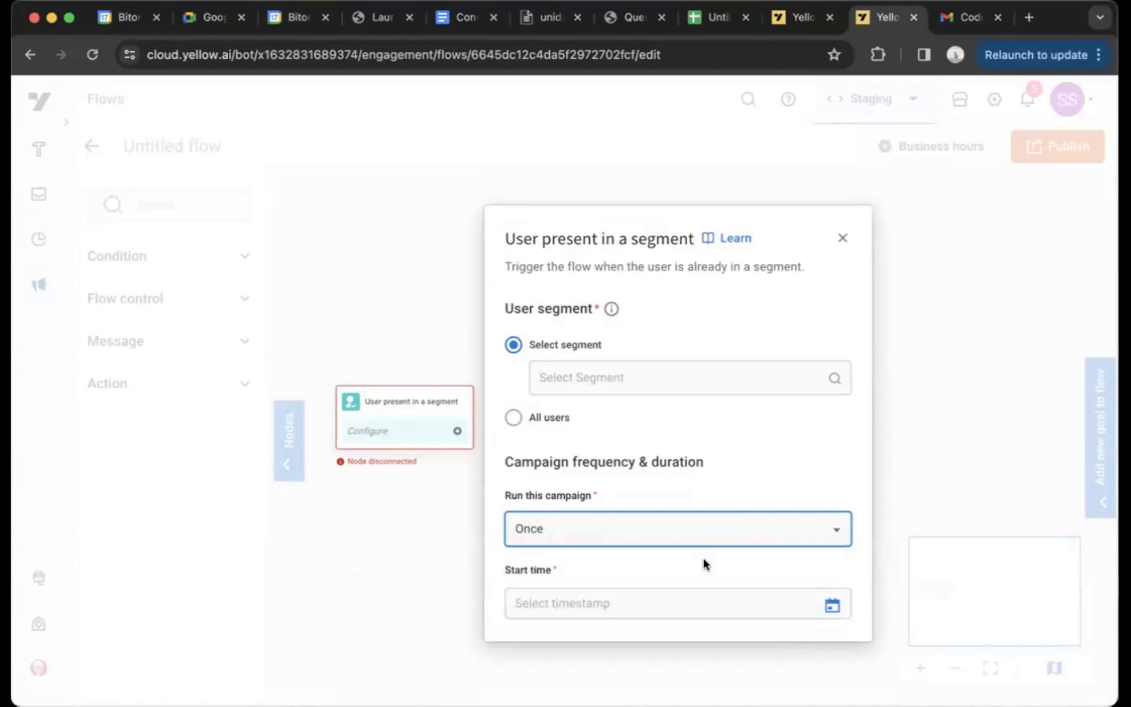
click(445, 352)
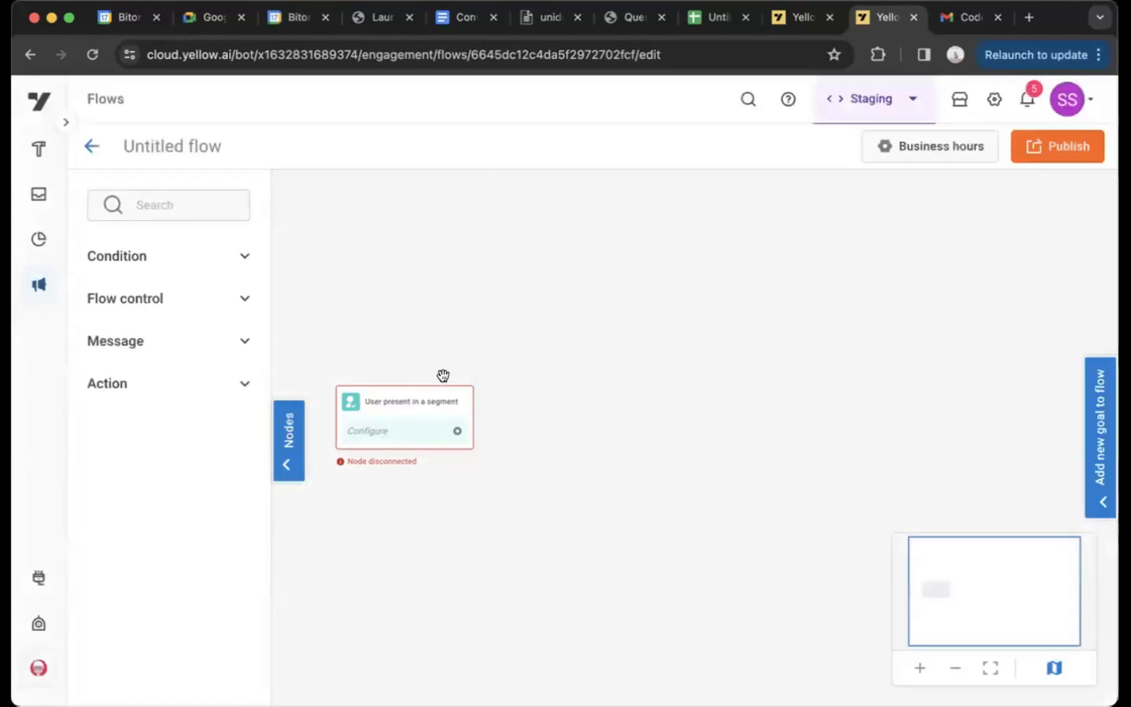
Change the flow's entry rule back to User events and open the start node's settings
click(457, 400)
click(441, 419)
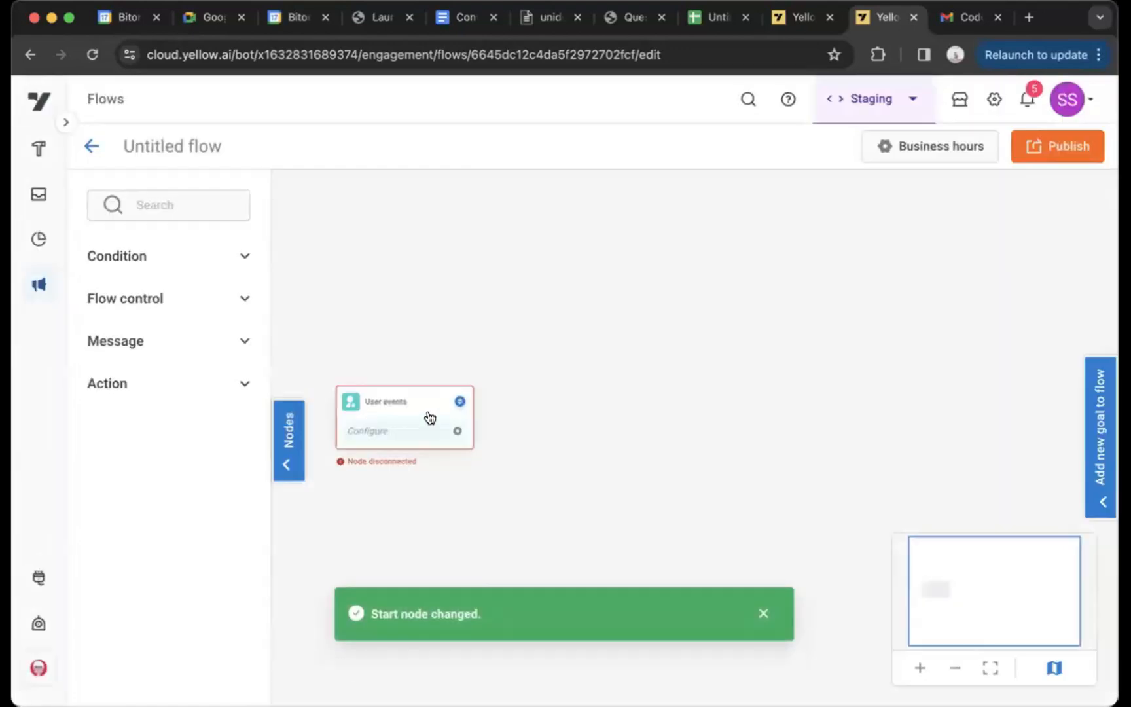
click(409, 417)
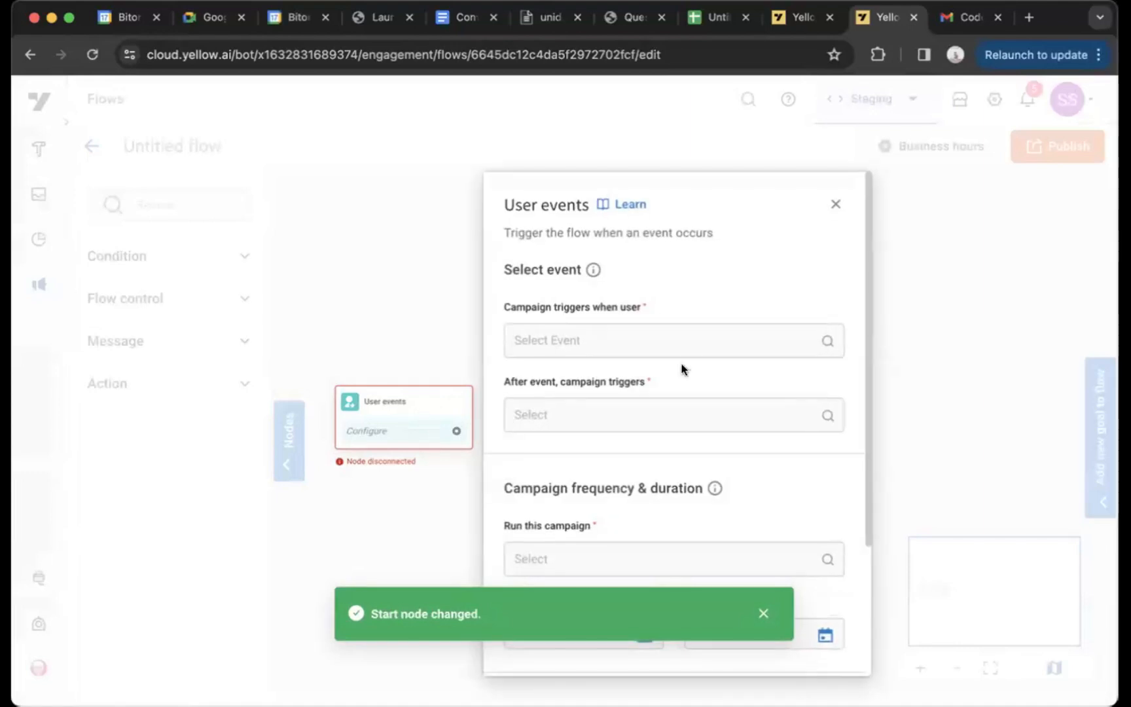
Set the campaign to run once per user, with its start at 17/05/2024 12:19:24
scroll(674, 326, down, 5)
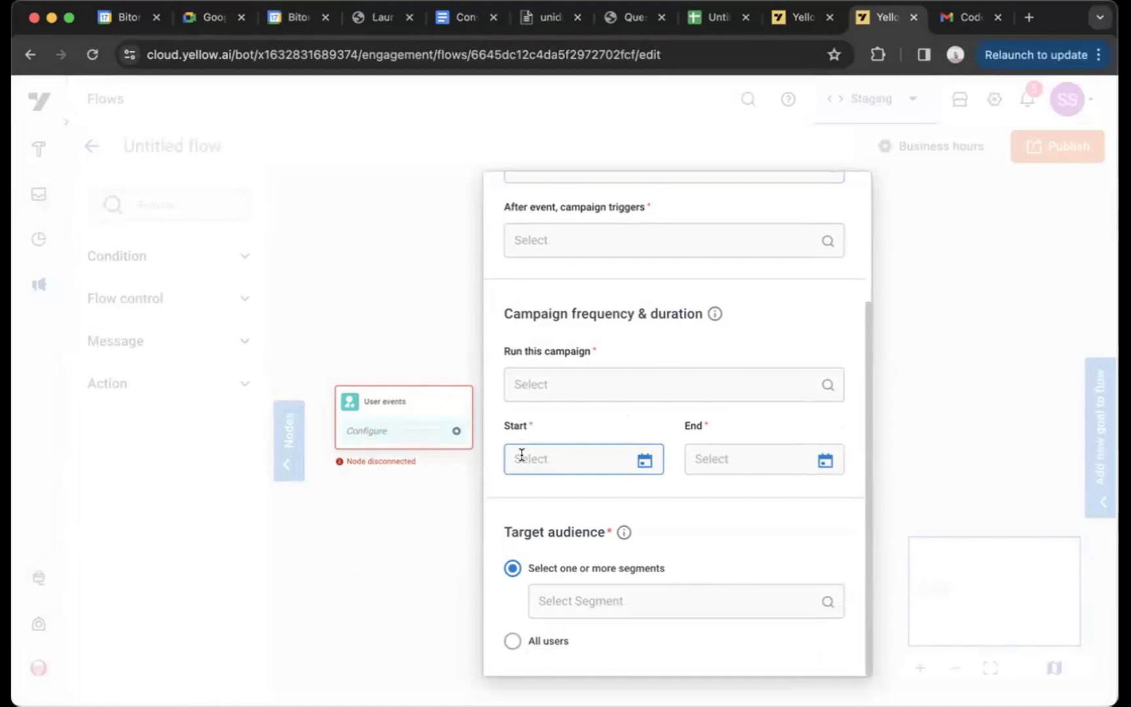
click(563, 389)
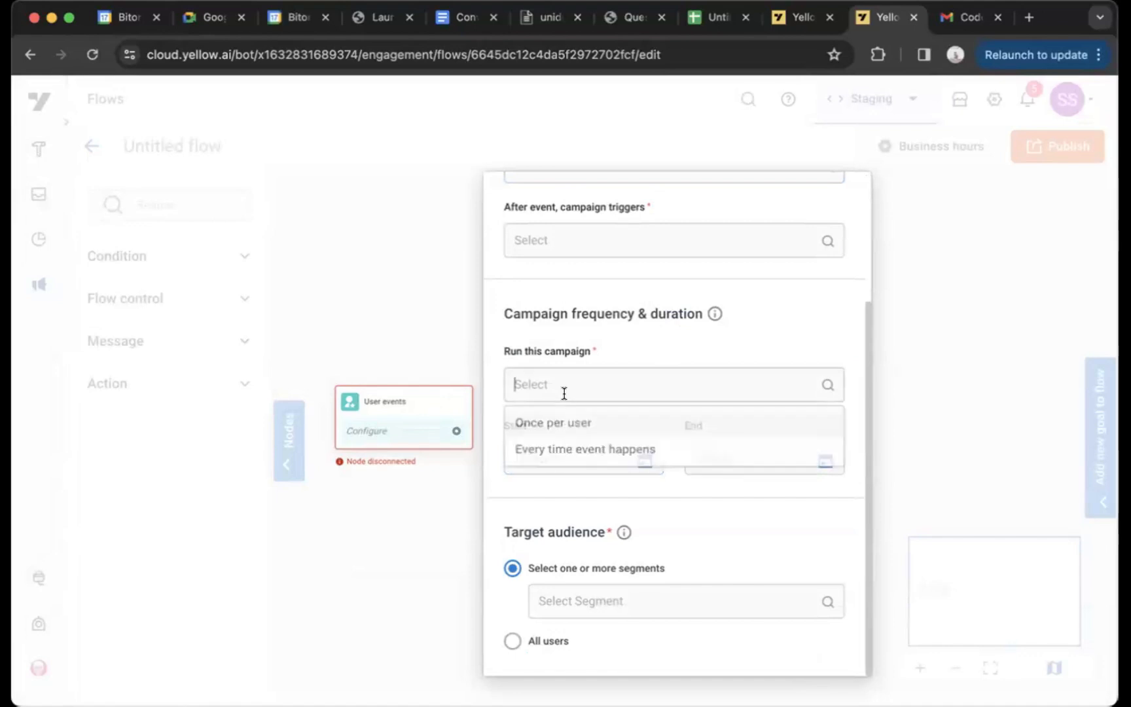
click(575, 429)
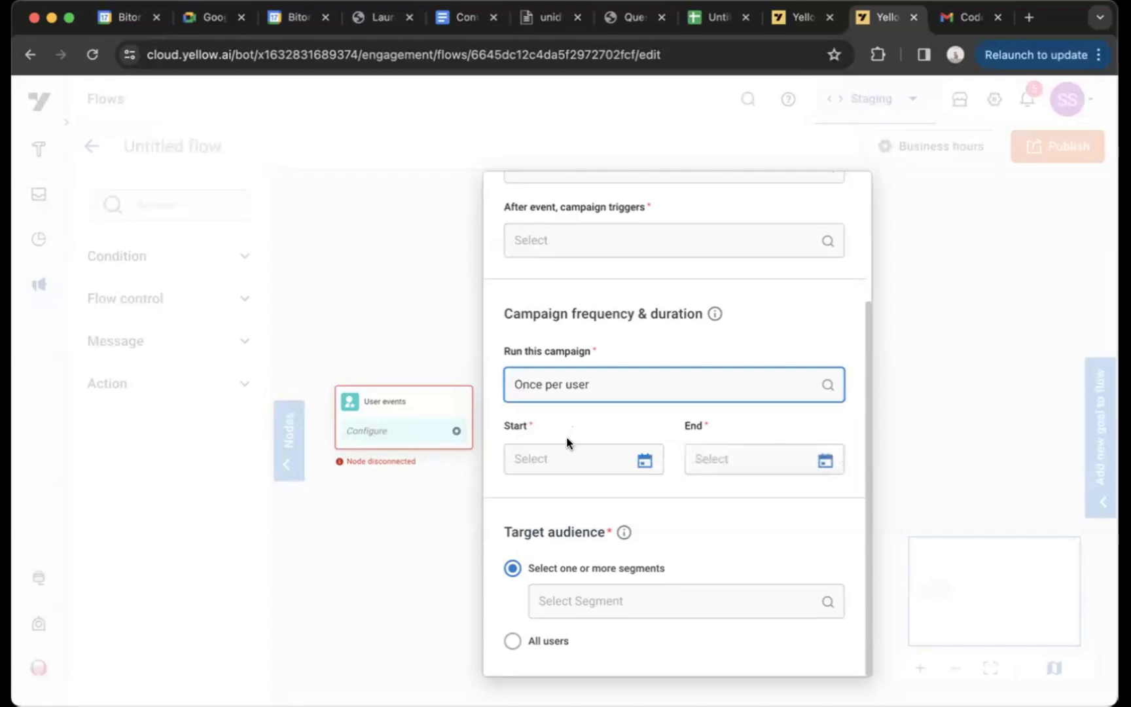
click(564, 447)
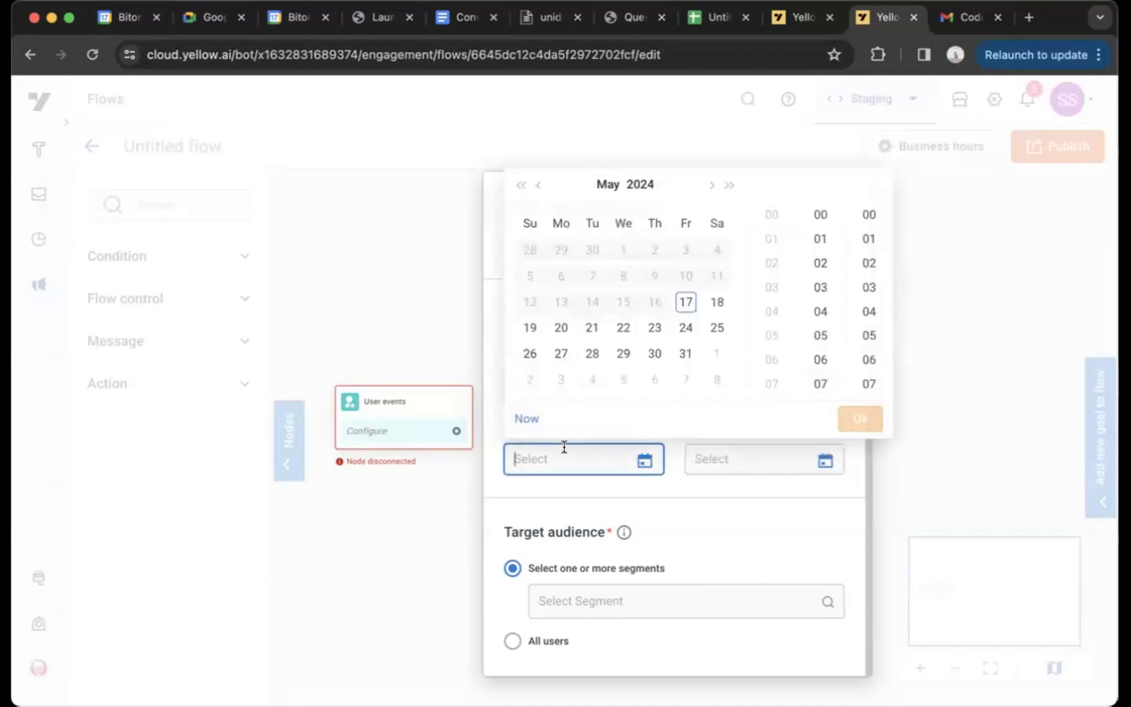
click(687, 306)
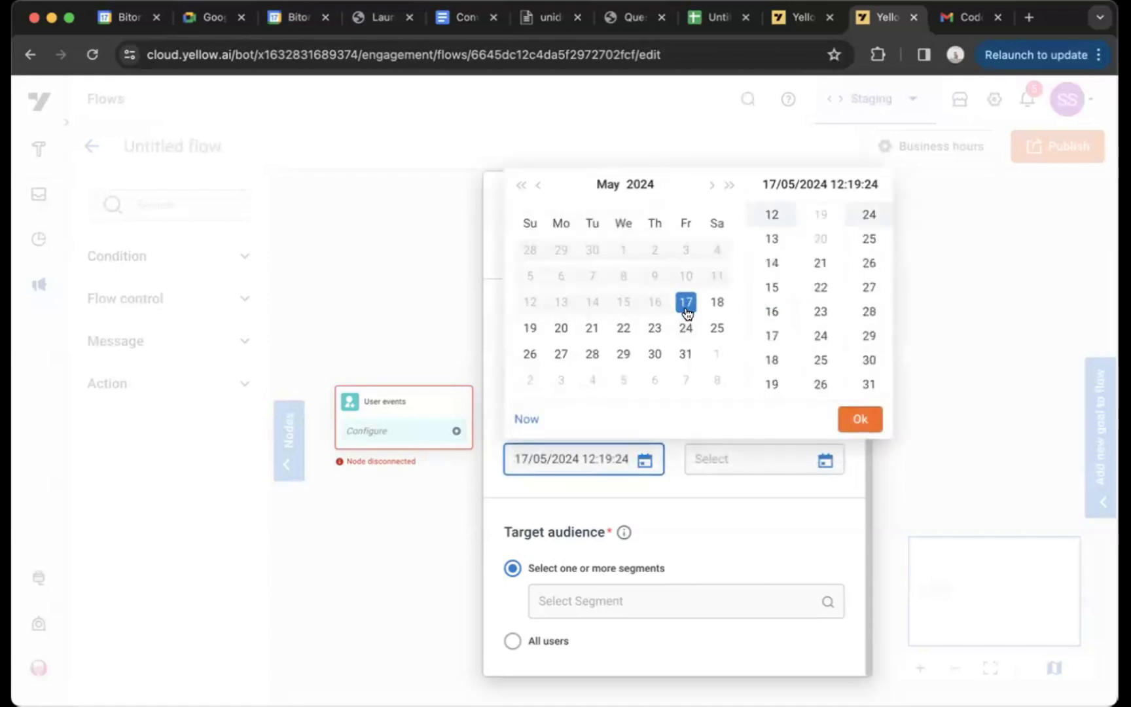
click(849, 415)
Set the campaign's end to 31/05/2024 22:19:29
click(790, 458)
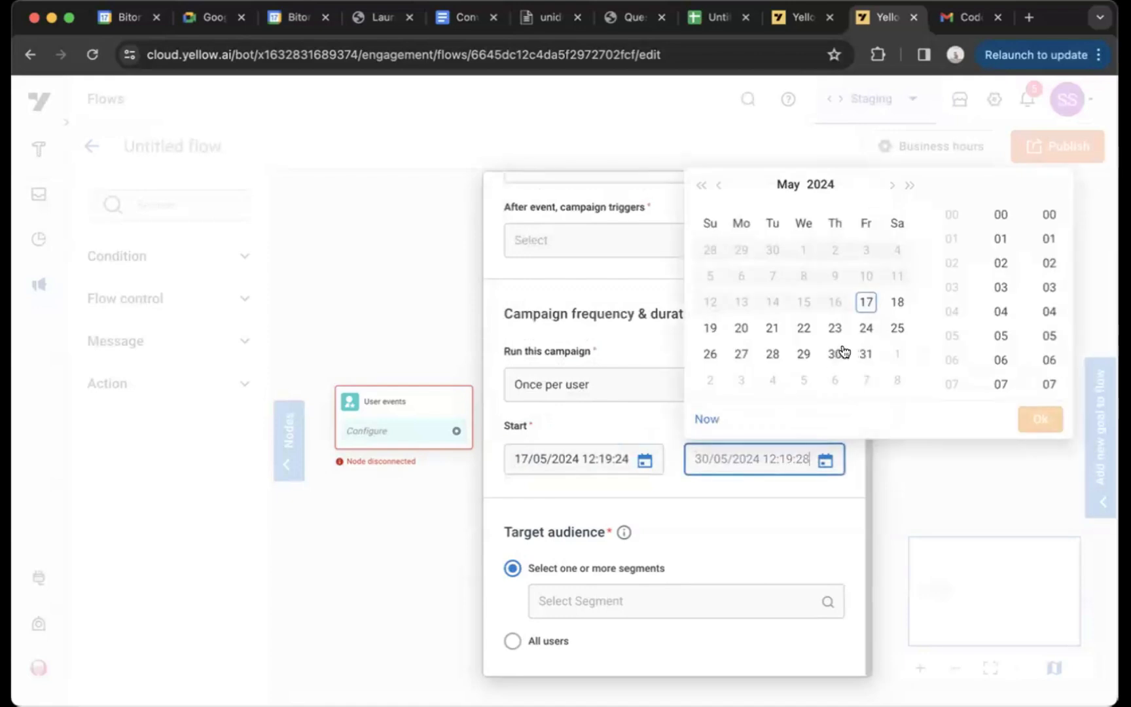
click(862, 355)
scroll(949, 341, down, 3)
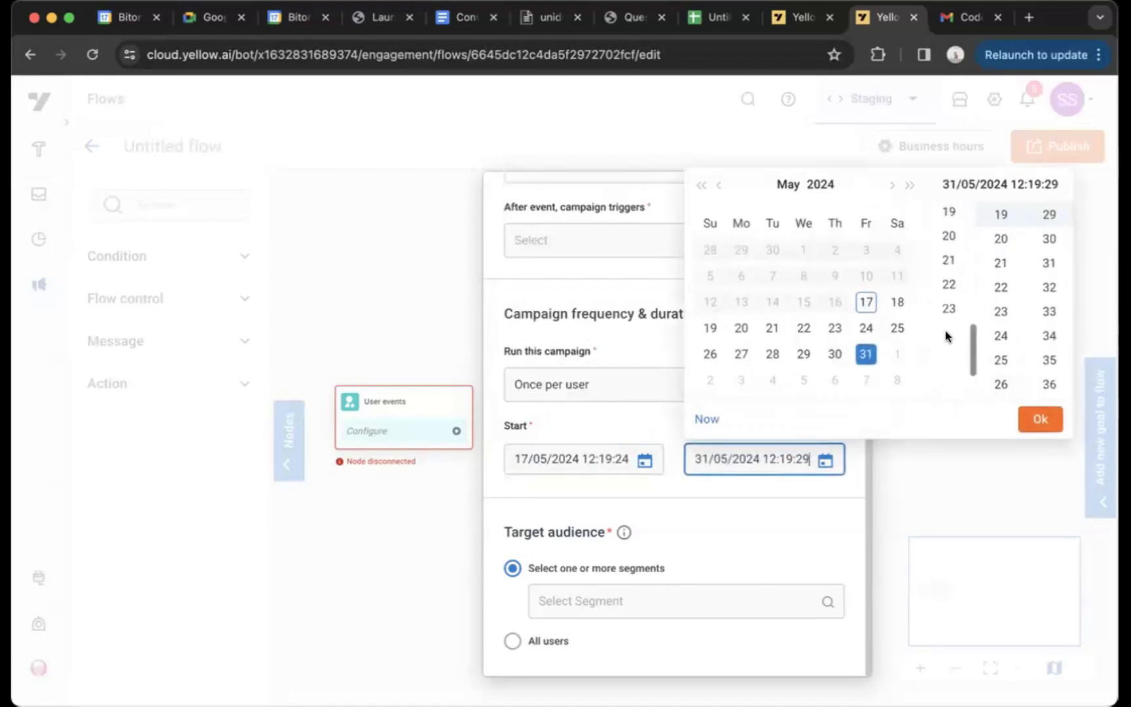
click(949, 284)
click(1040, 419)
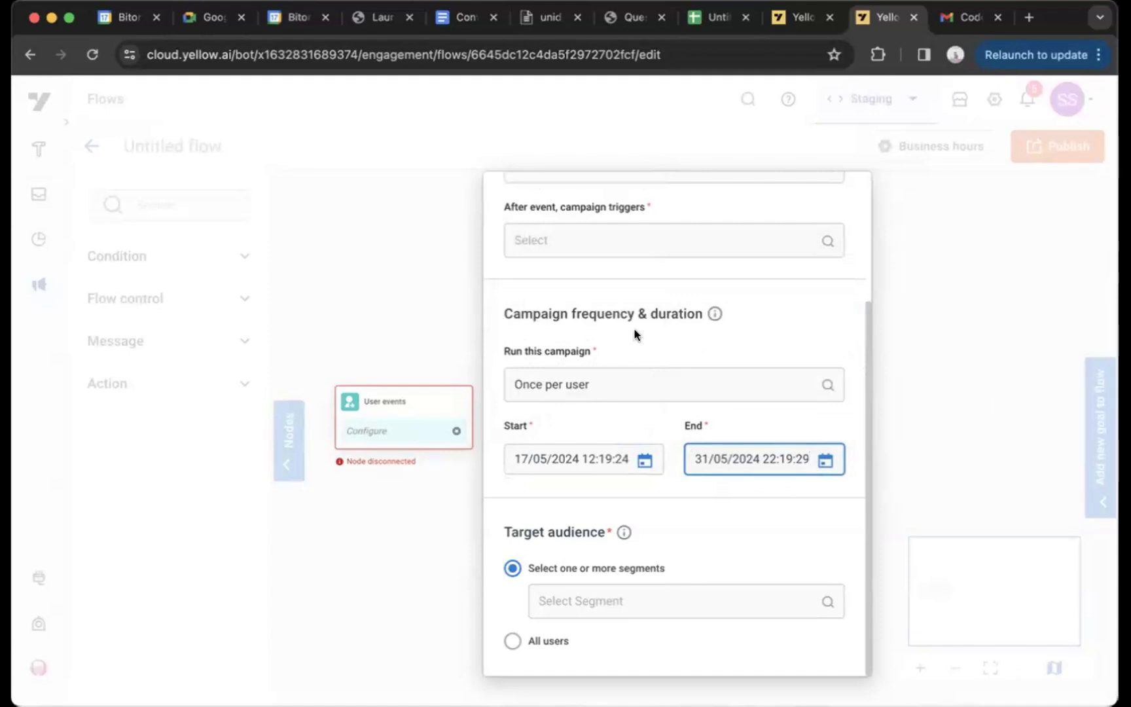
Review the User events settings for event selection, trigger timing, campaign frequency, duration and target audience
scroll(634, 334, up, 3)
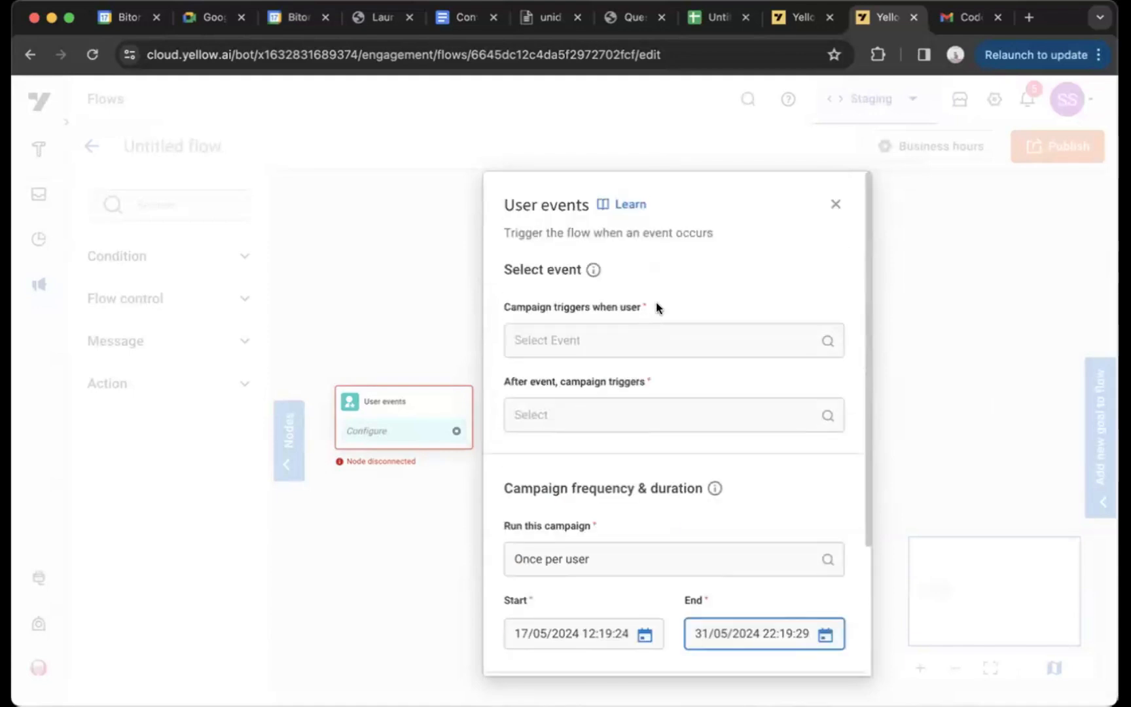
scroll(658, 307, down, 5)
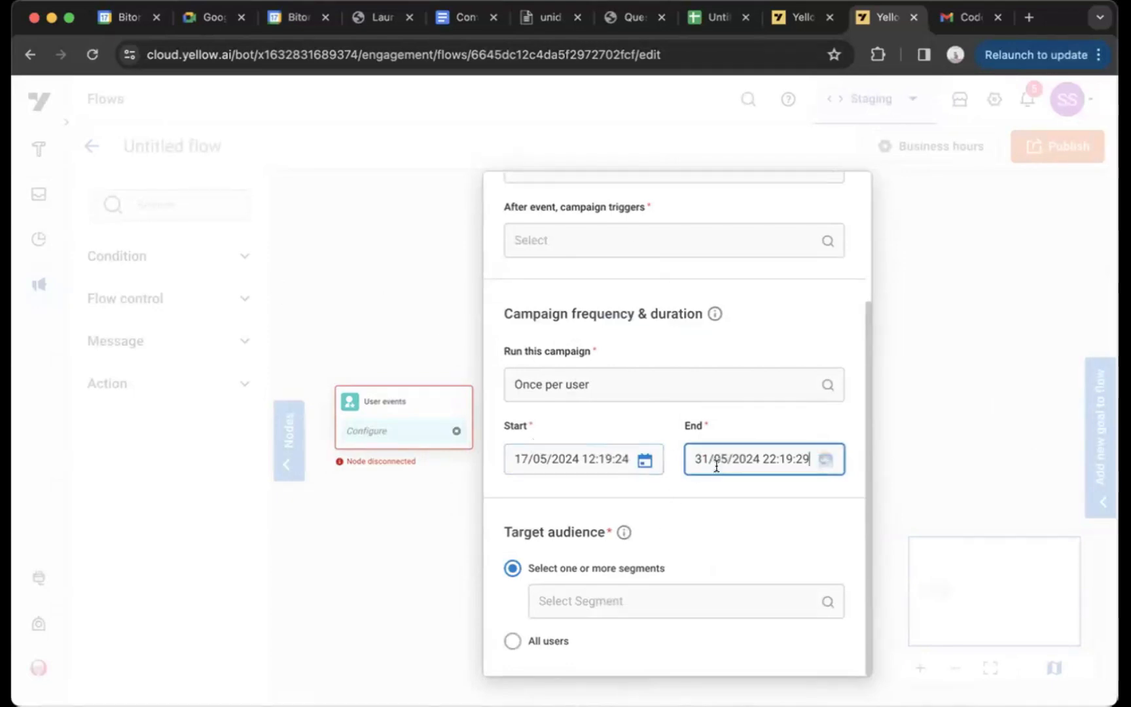
scroll(684, 393, up, 3)
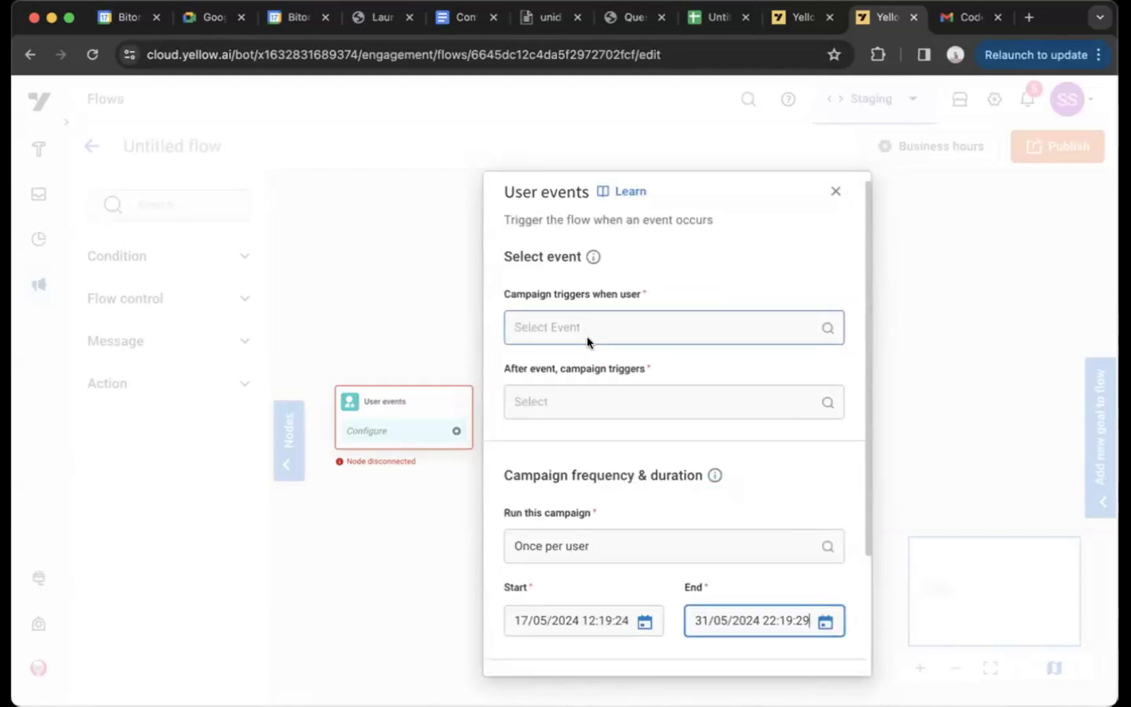
scroll(586, 341, down, 3)
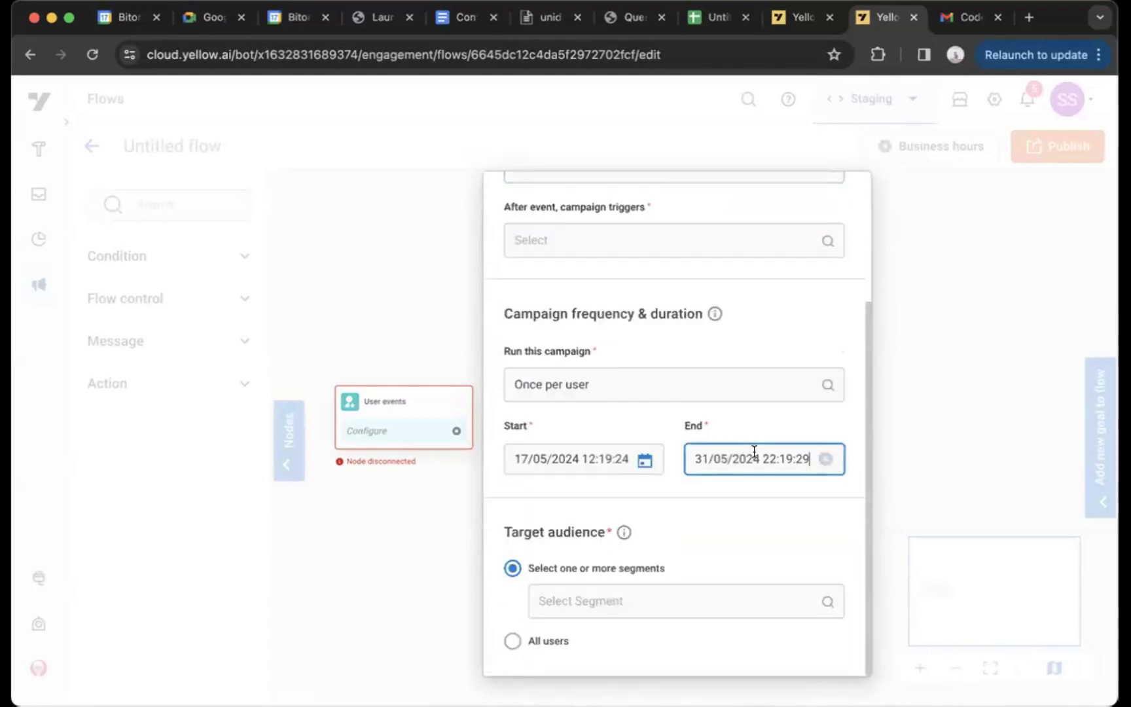
scroll(720, 445, up, 3)
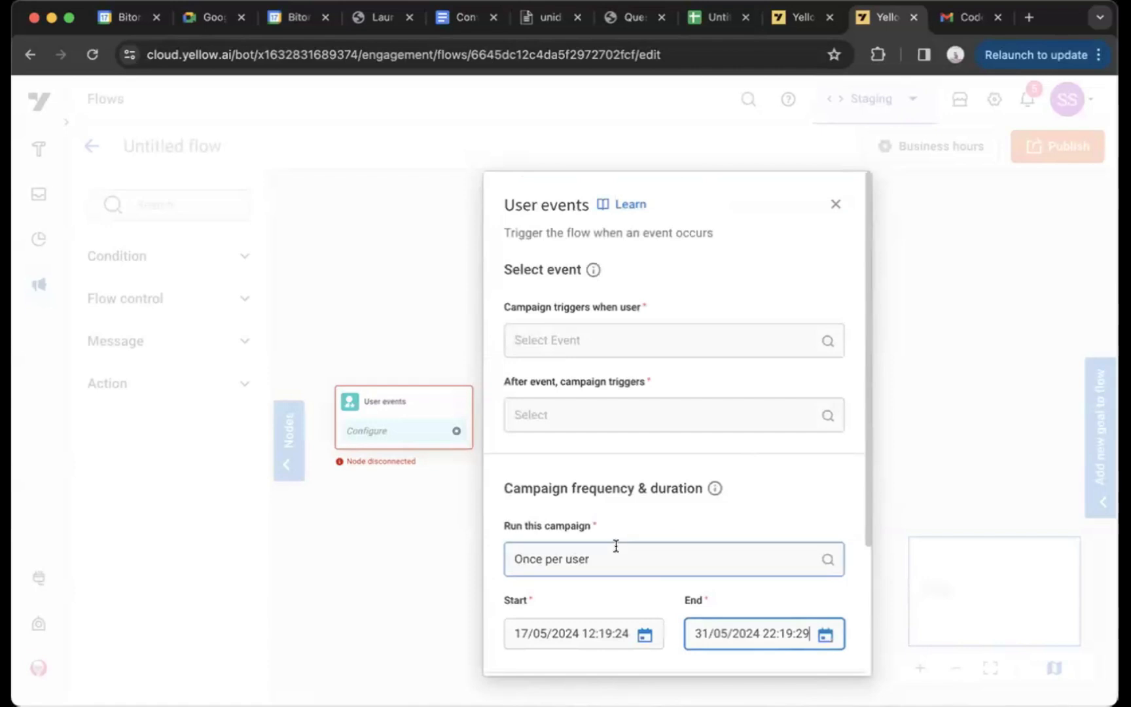
scroll(615, 545, down, 3)
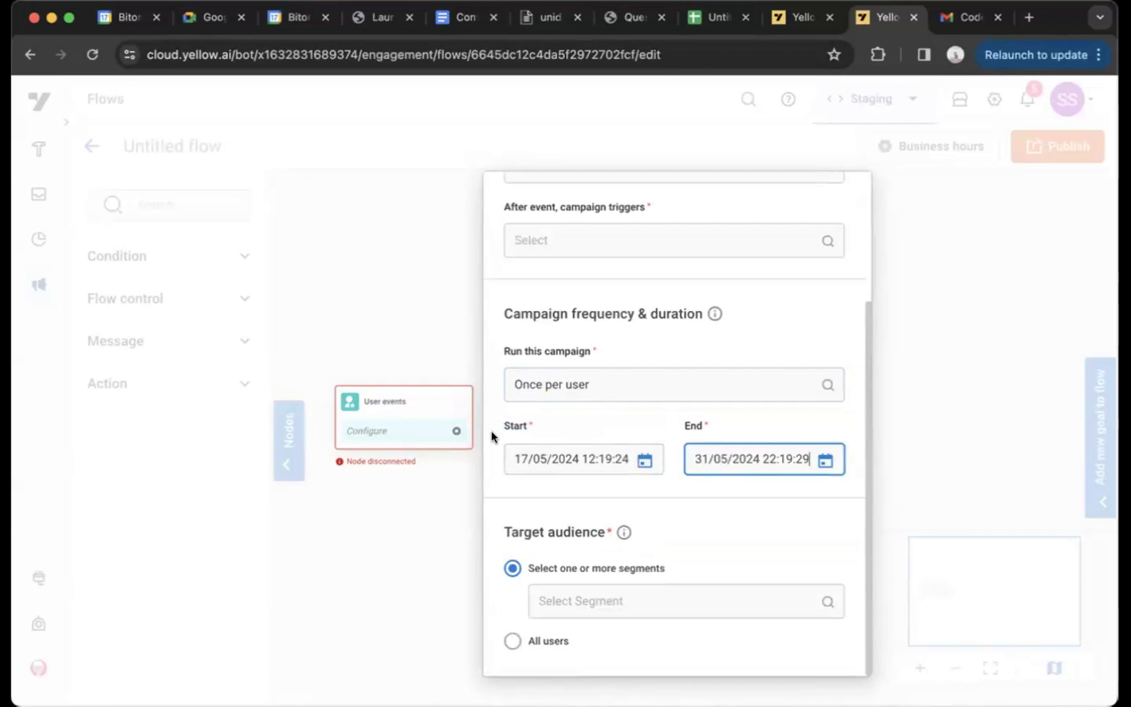
scroll(726, 445, up, 3)
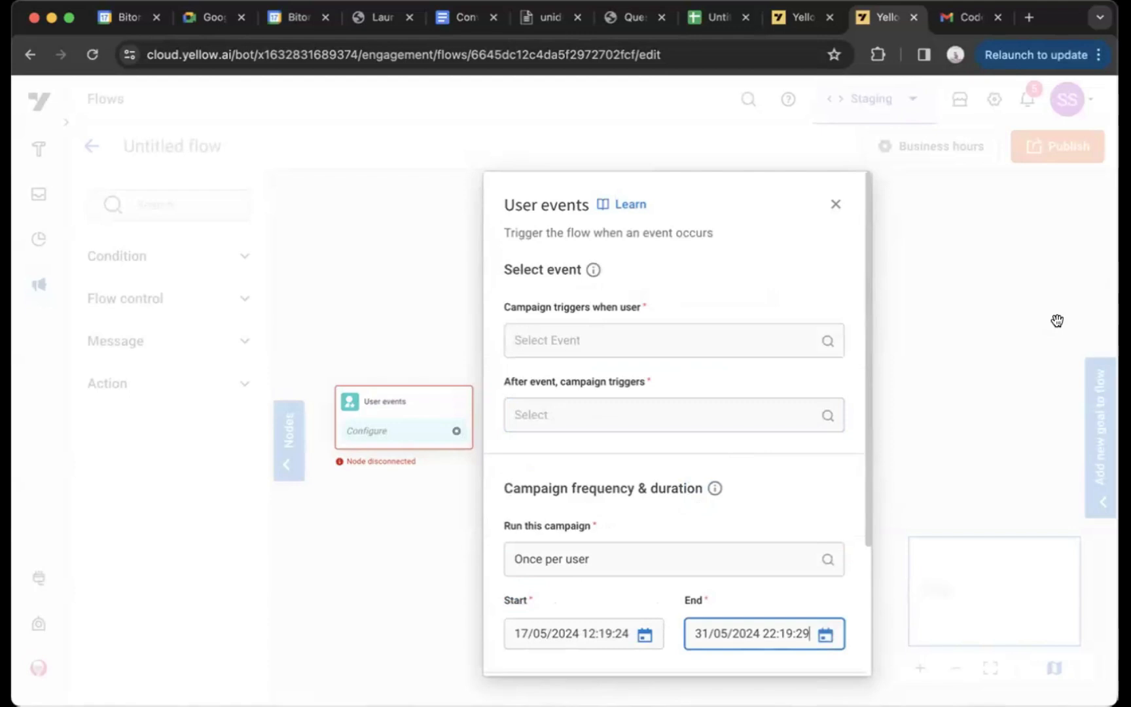
Change the flow's entry rule to User entered a segment and open the start node's settings
click(836, 203)
click(432, 400)
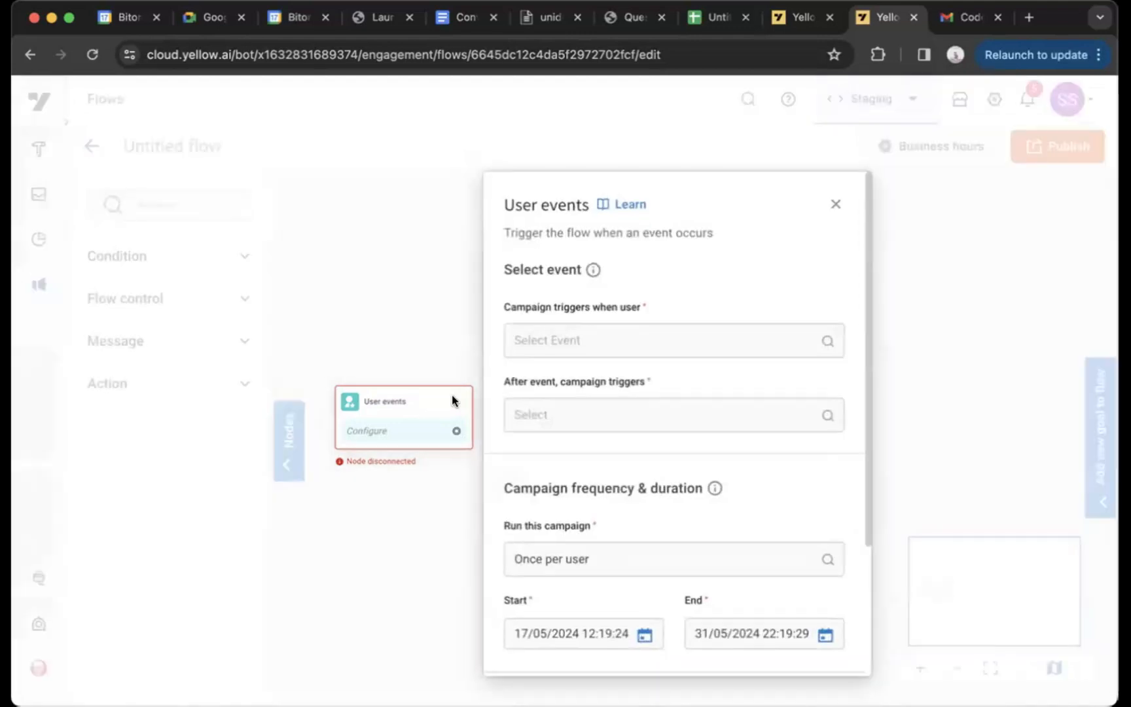
click(427, 360)
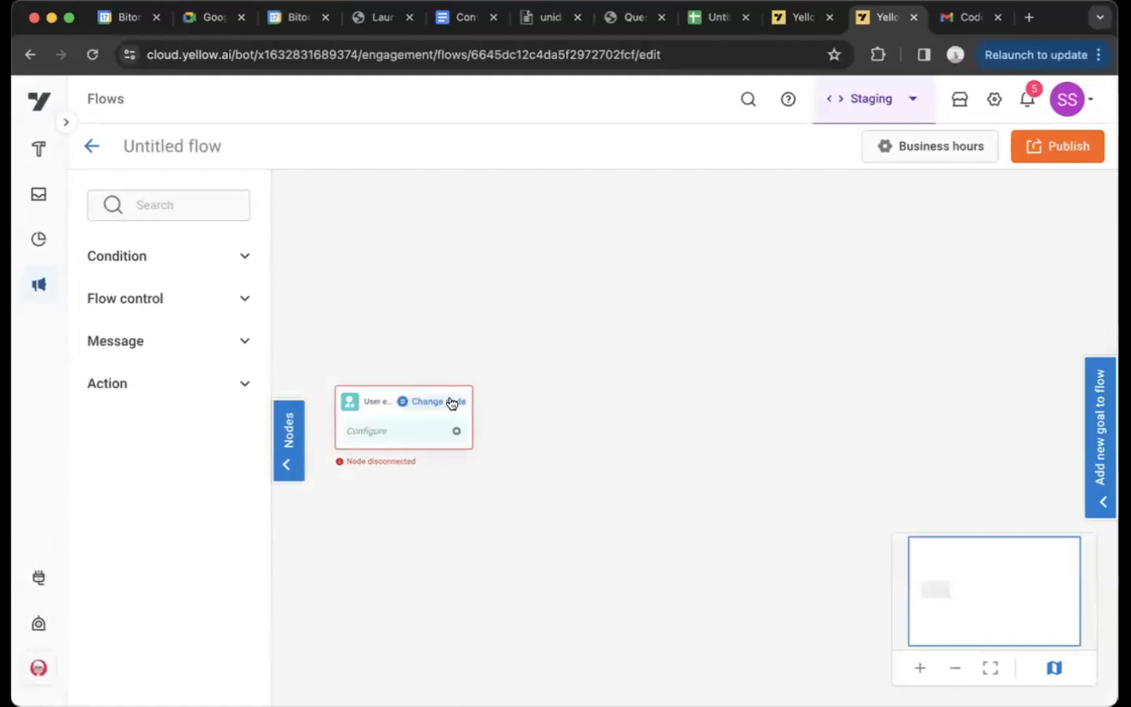
click(449, 401)
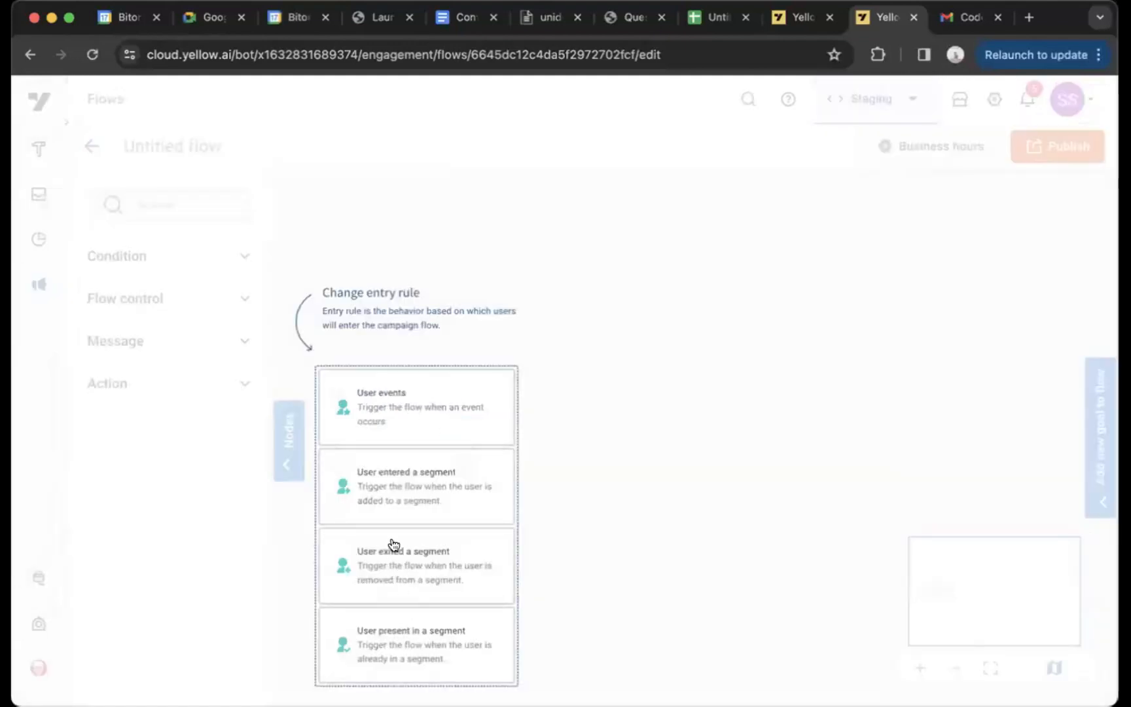
click(373, 481)
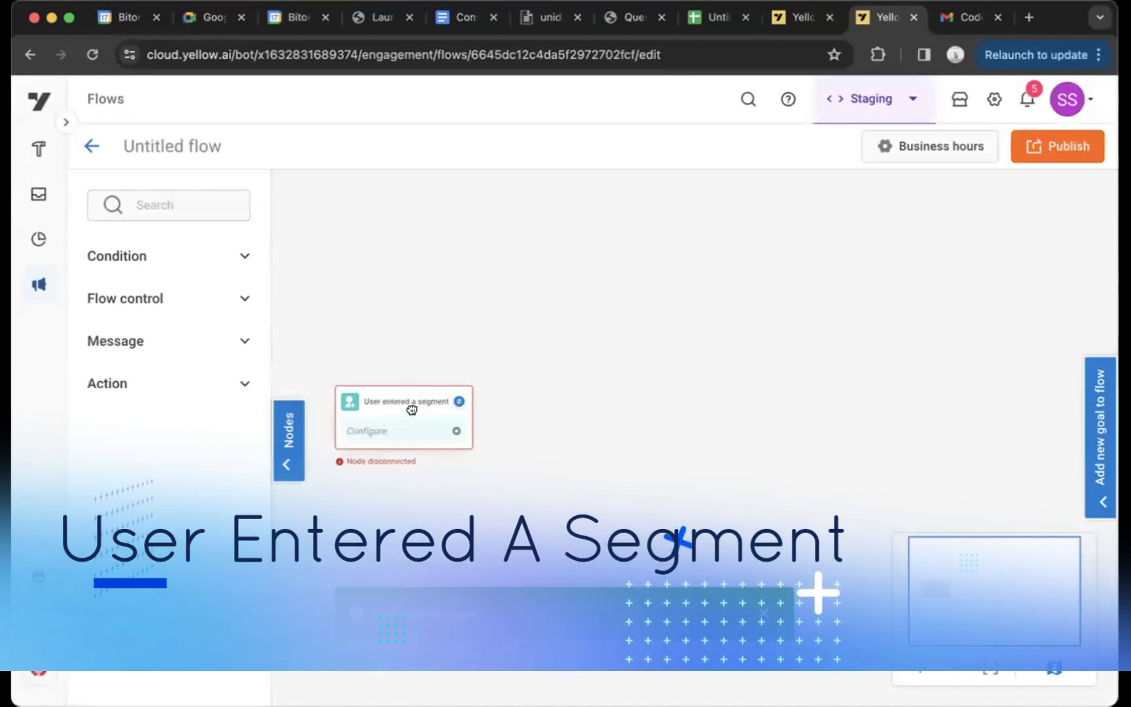
click(411, 410)
Choose A2 as the segment users enter and set the campaign to trigger immediately after entry
click(658, 323)
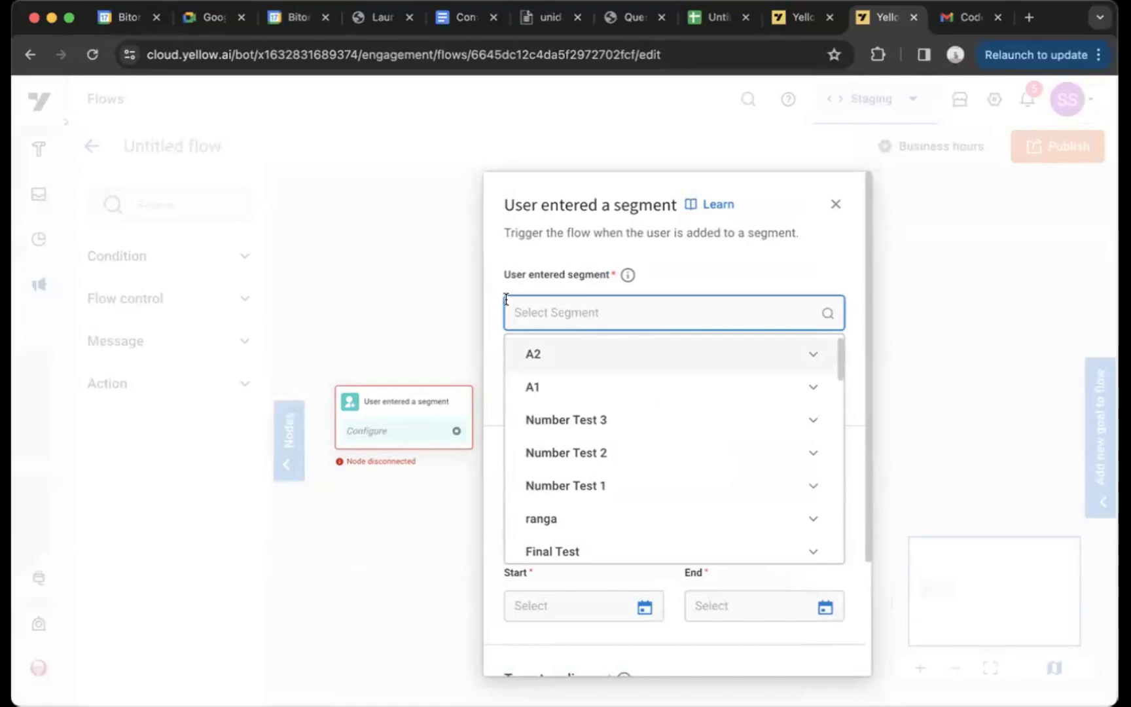
scroll(645, 373, down, 3)
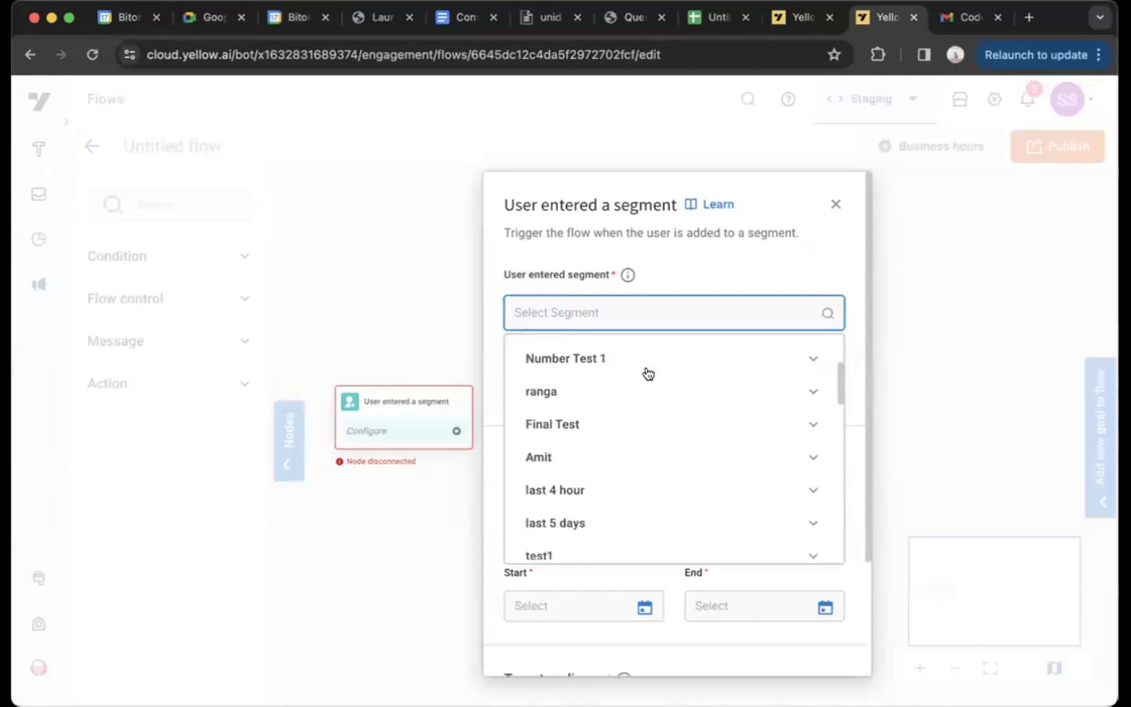
scroll(647, 374, up, 3)
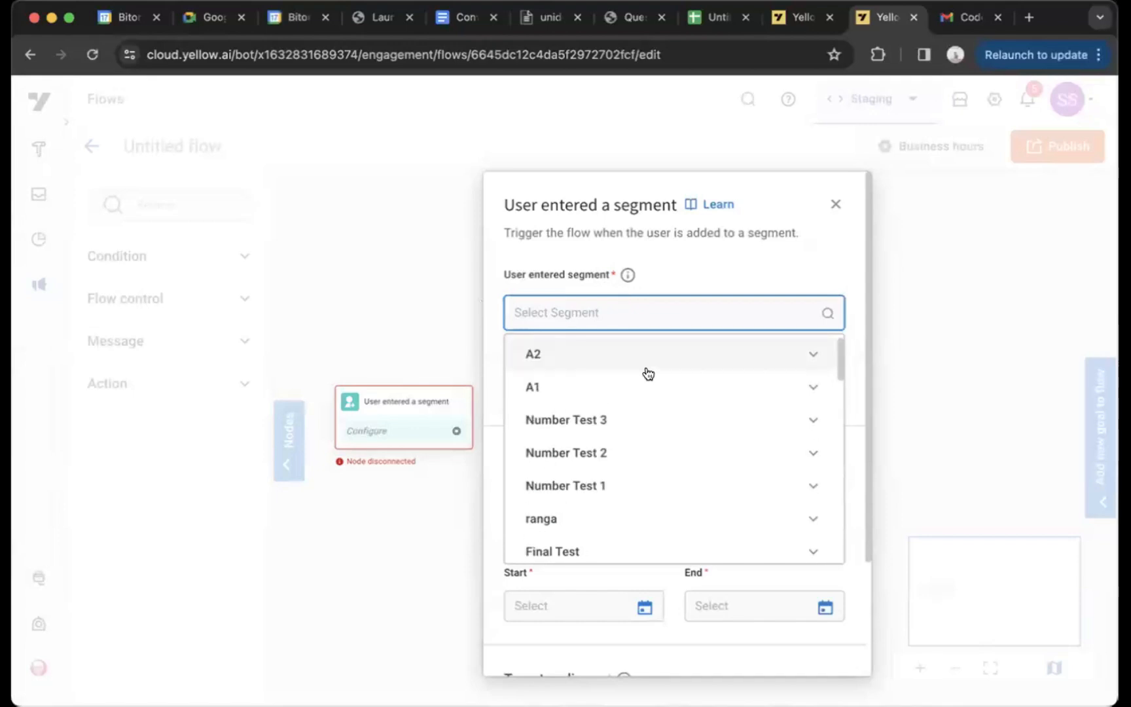
click(581, 358)
click(572, 388)
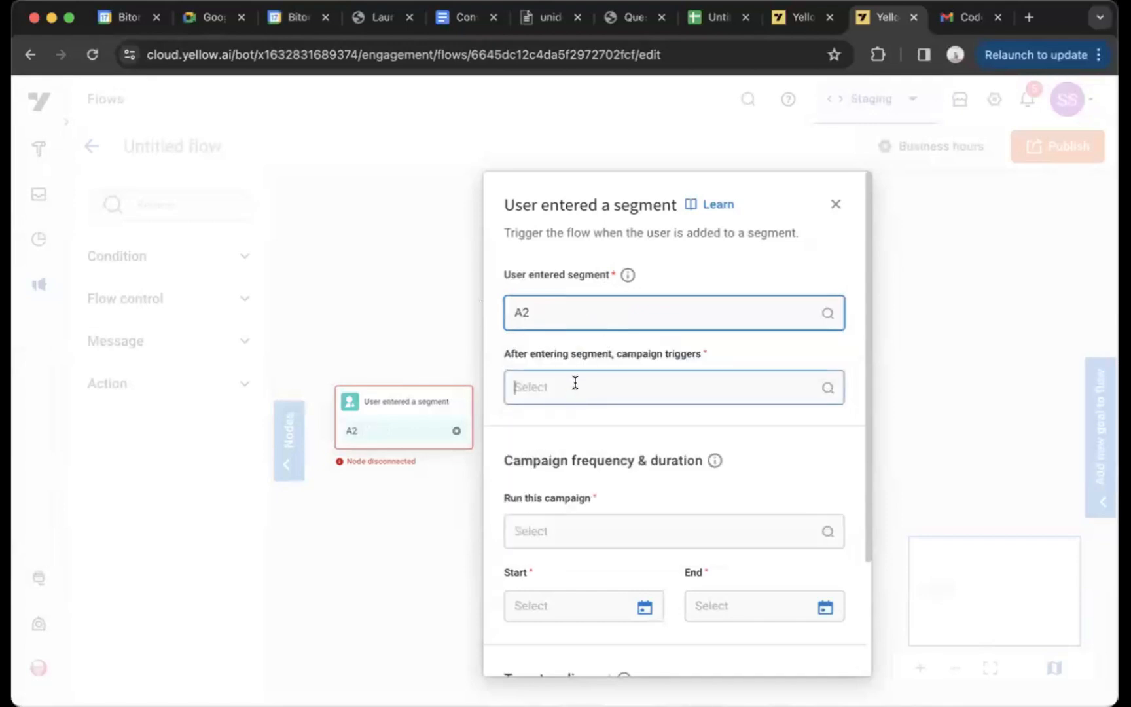
click(563, 424)
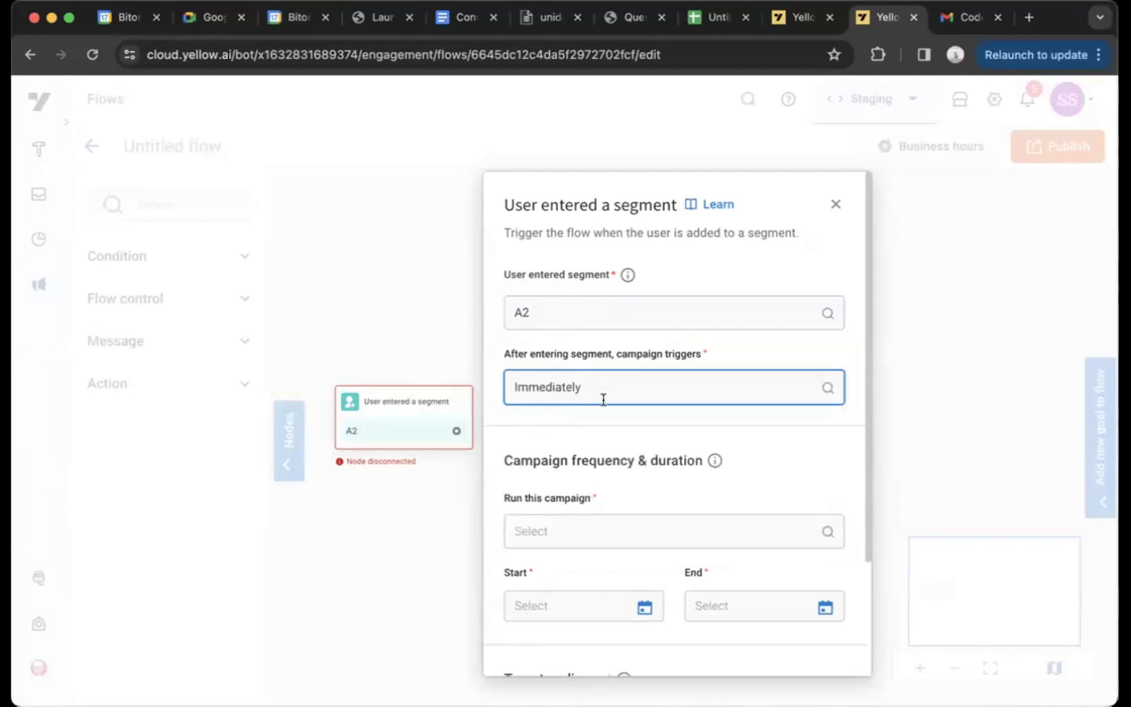
Review the User entered a segment settings for trigger timing, campaign frequency, duration and target audience, and close them
scroll(603, 400, down, 3)
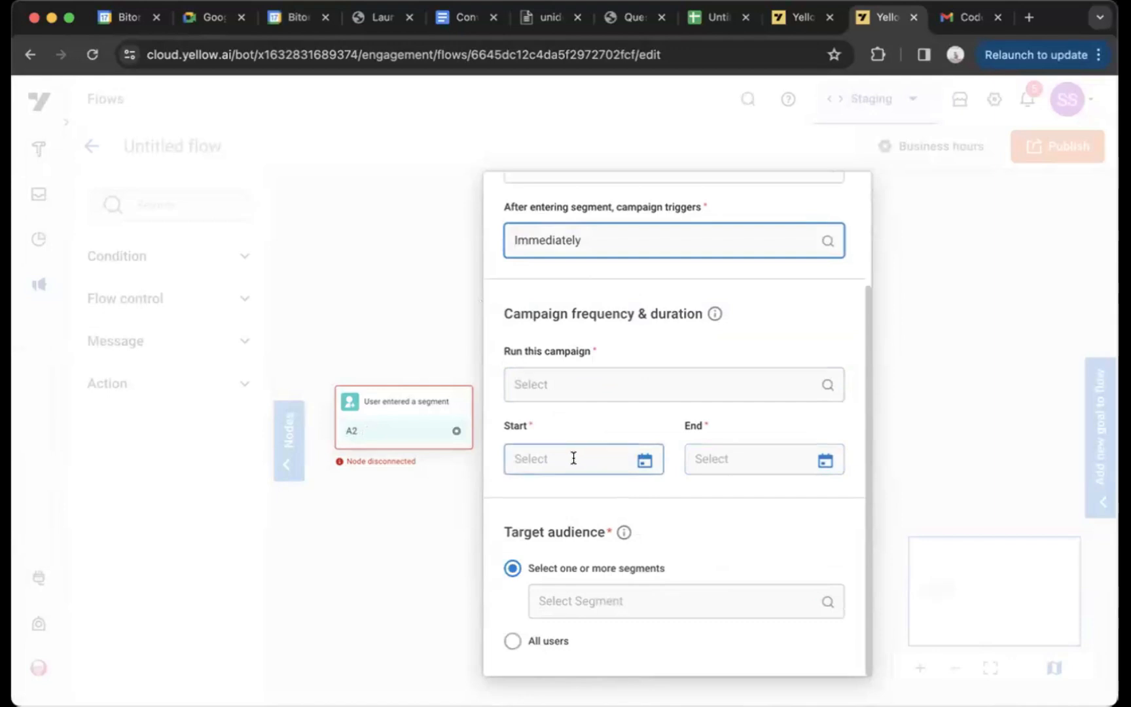
scroll(573, 458, up, 5)
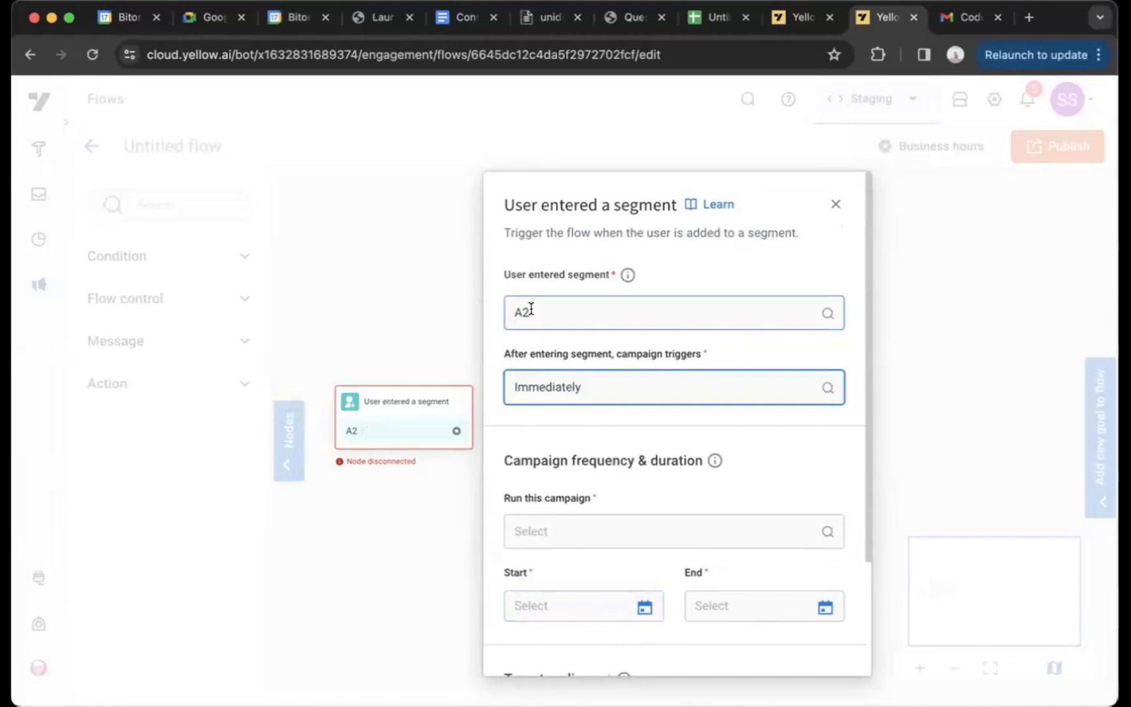
scroll(531, 309, down, 5)
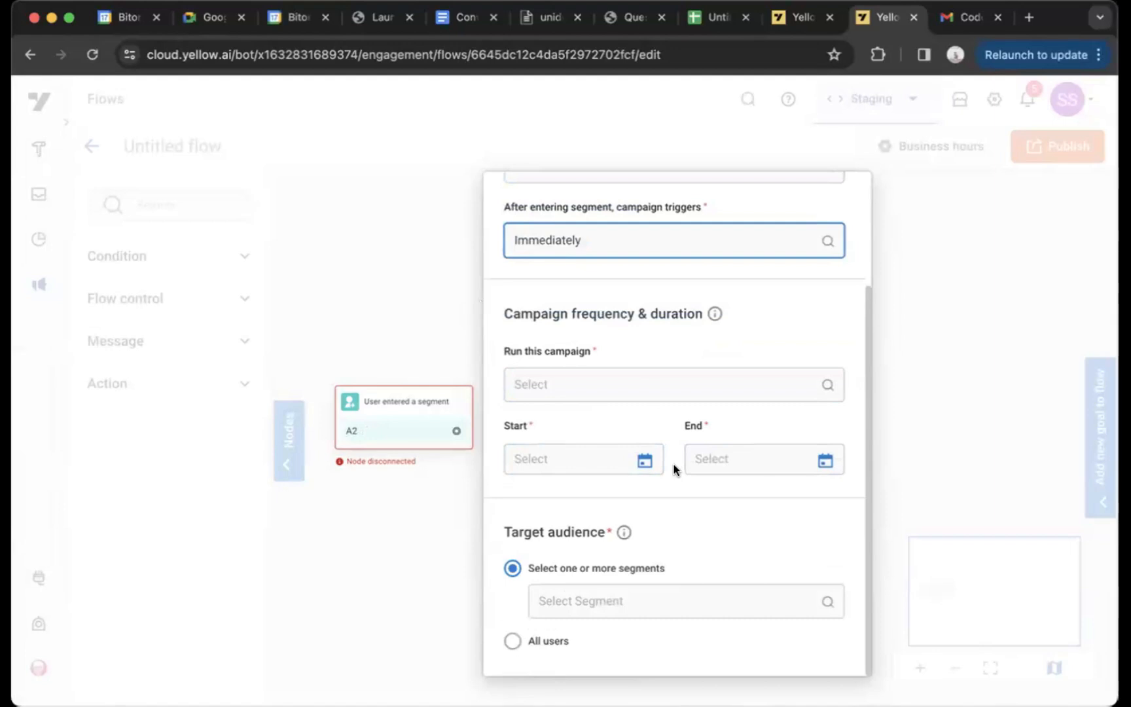
scroll(673, 464, up, 5)
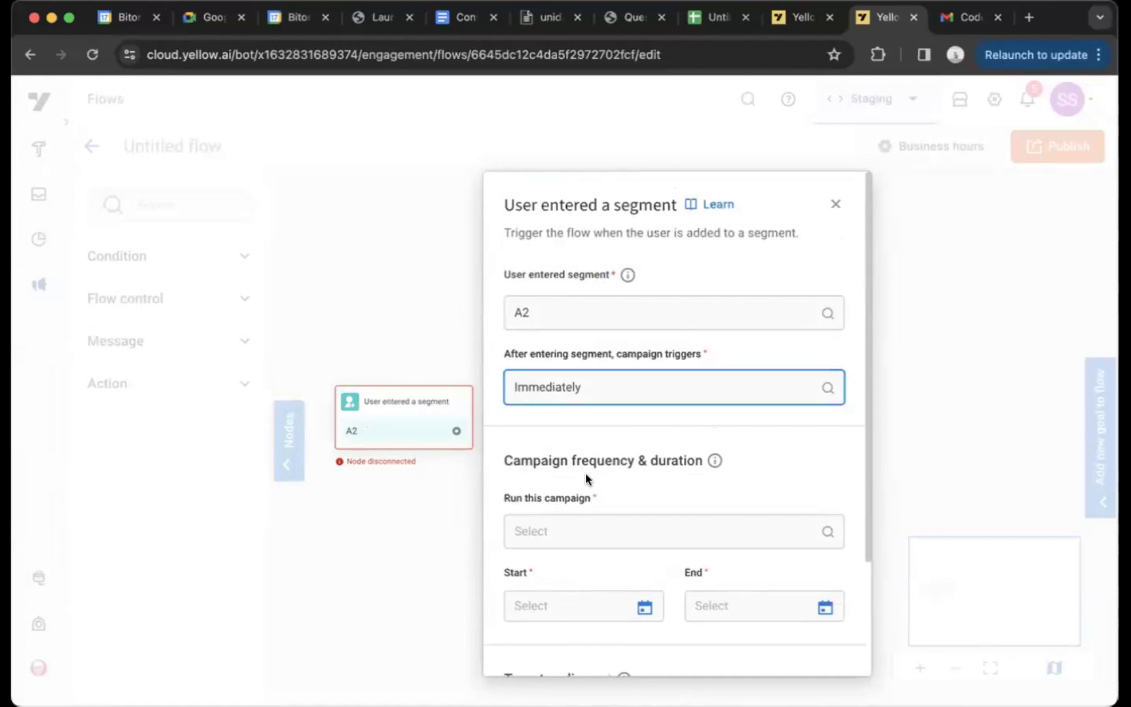
click(401, 379)
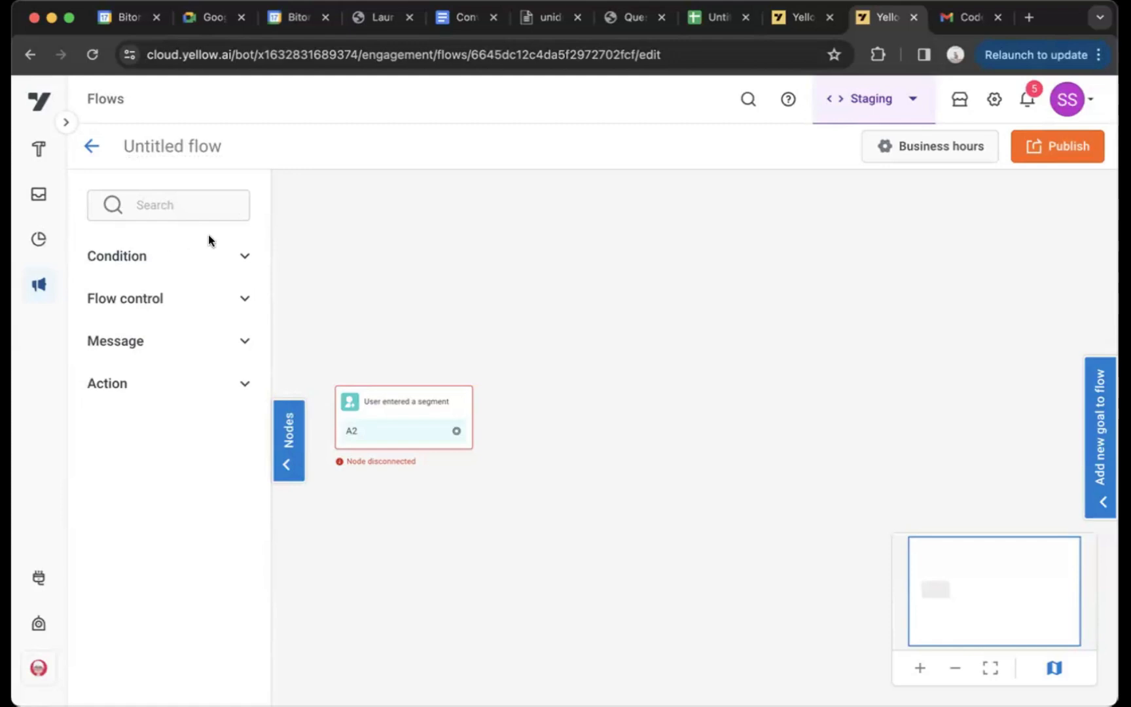
Examine the available Condition nodes and the Message channel nodes from WhatsApp through MS Teams
click(211, 256)
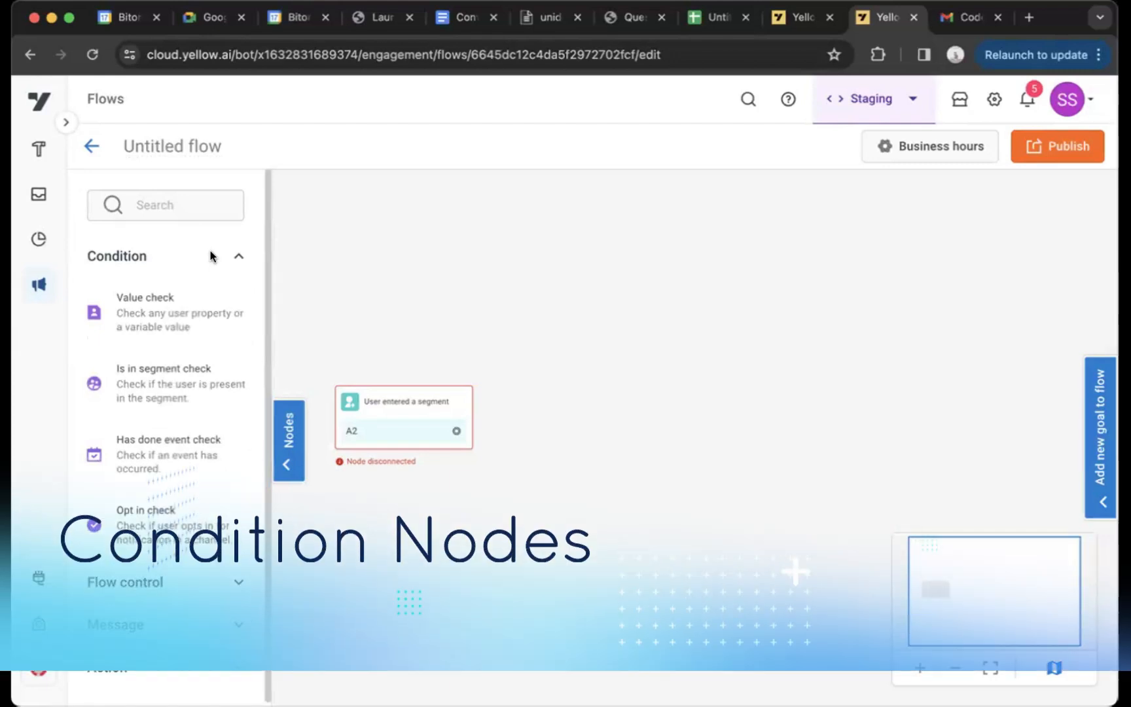
click(211, 256)
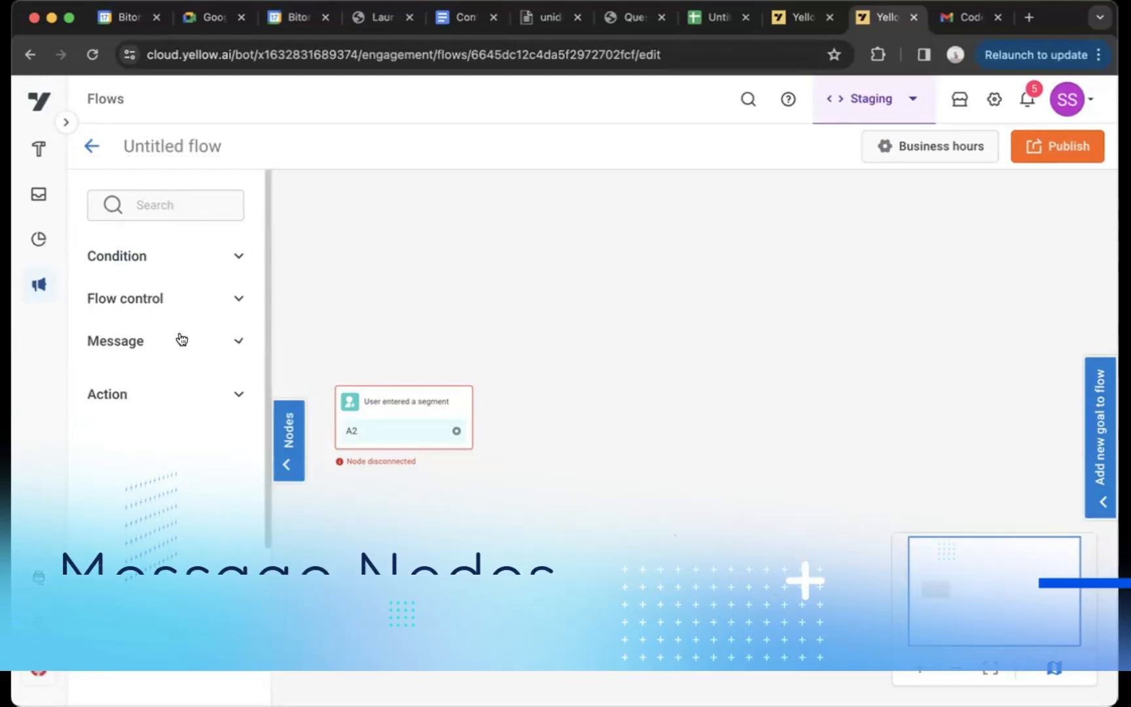
click(177, 338)
scroll(174, 334, down, 3)
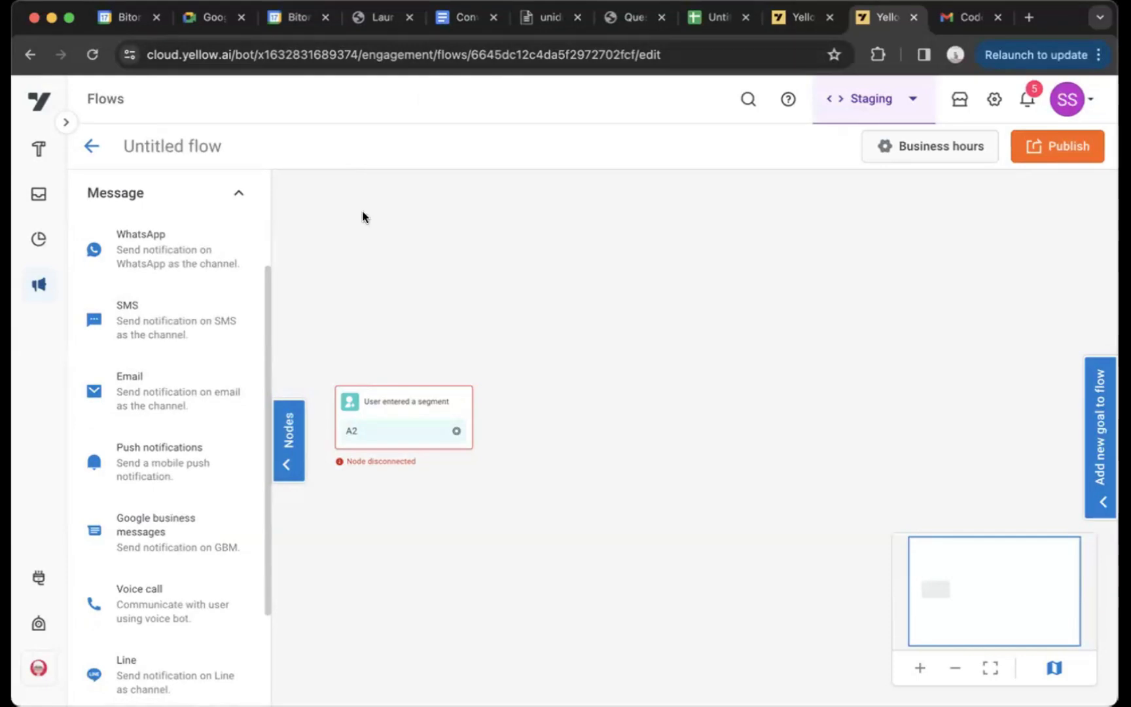
scroll(183, 405, down, 1)
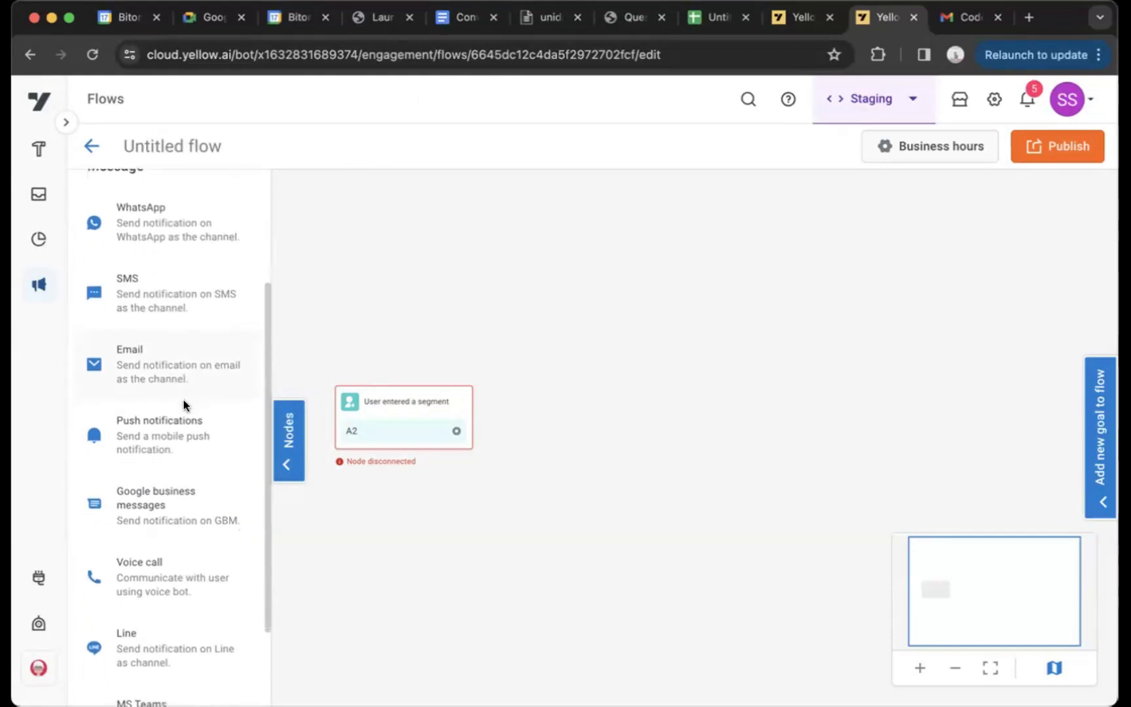
scroll(183, 404, up, 1)
scroll(184, 404, down, 2)
scroll(183, 403, up, 1)
scroll(184, 404, down, 1)
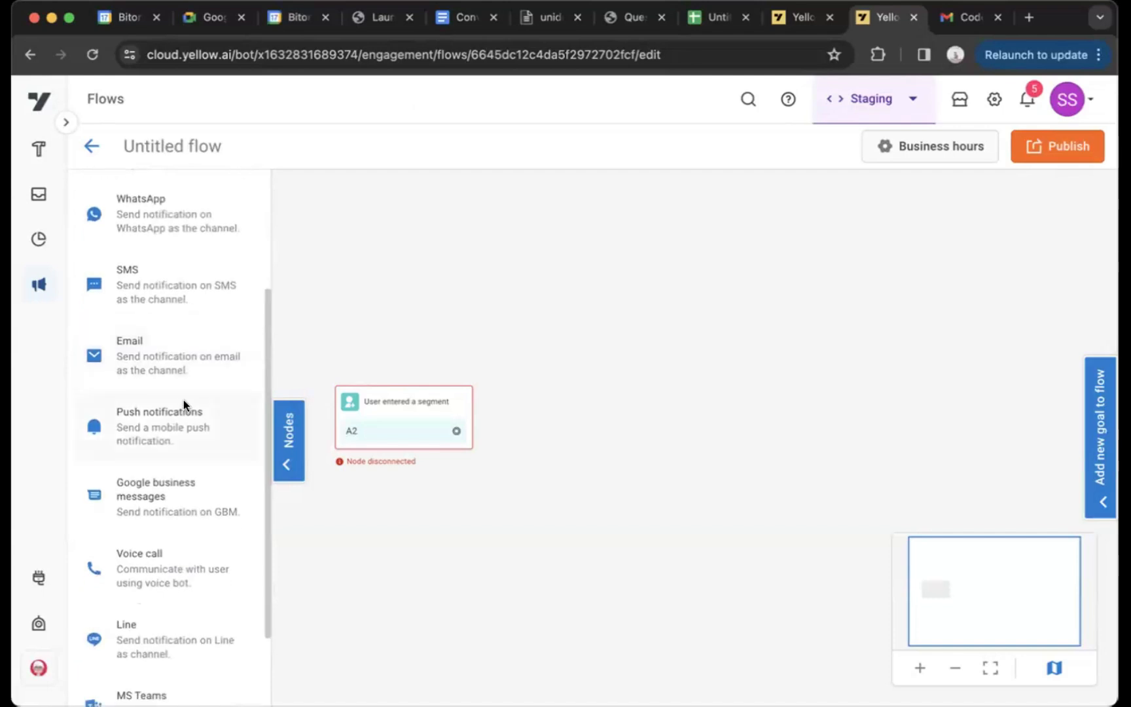
scroll(188, 298, up, 1)
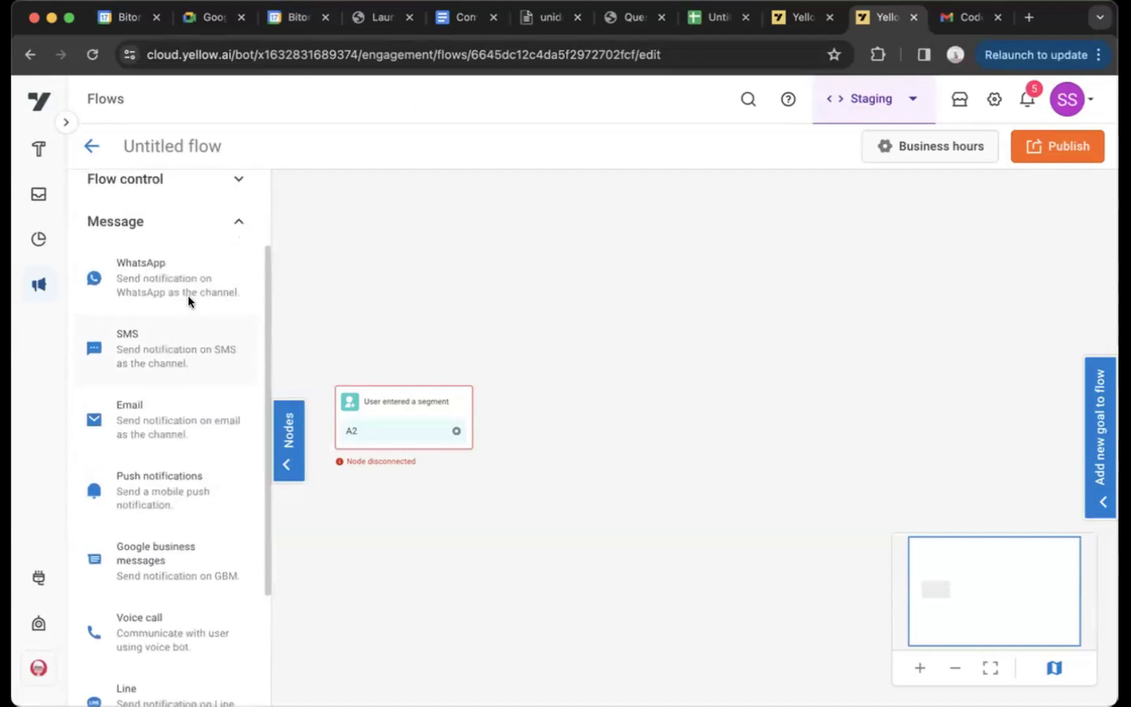
scroll(188, 301, down, 3)
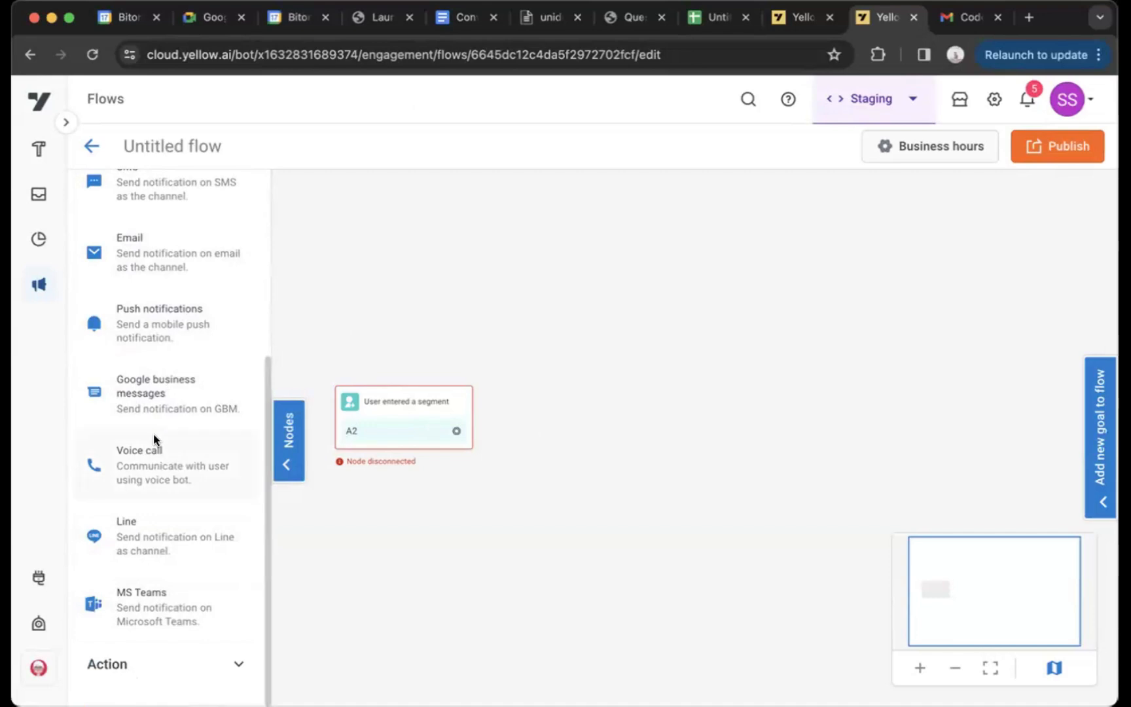
Add an SMS node to the right of the start node and connect the start node's A2 output to it
scroll(154, 438, up, 2)
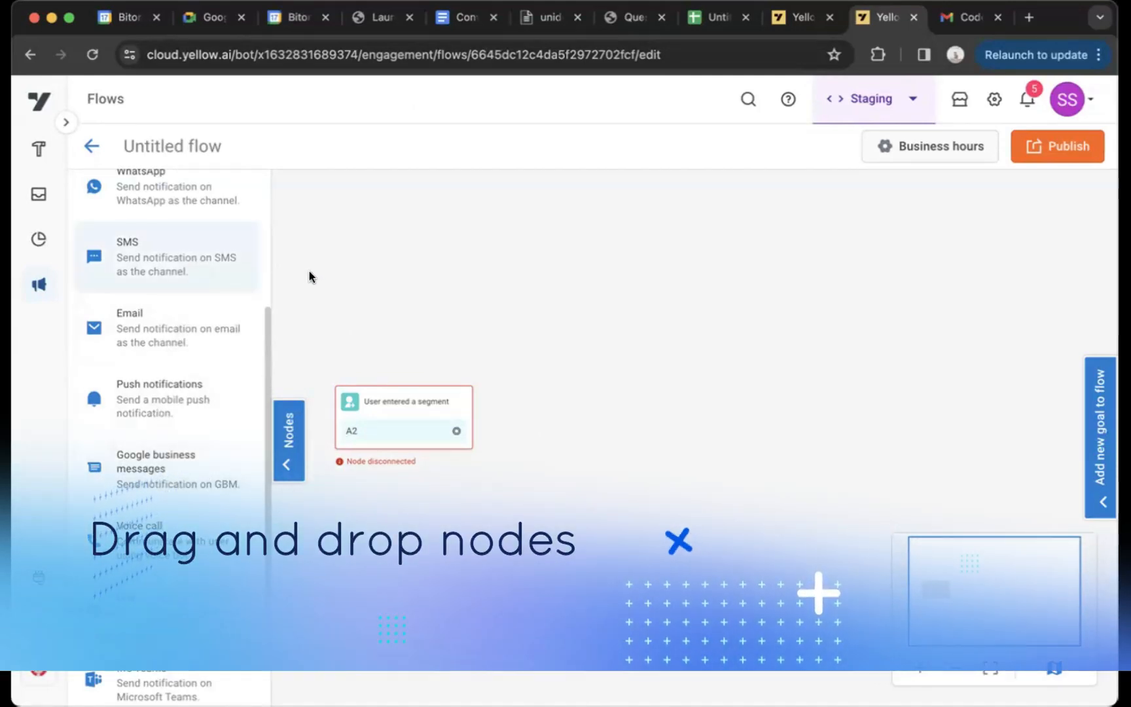
drag(638, 393, 641, 396)
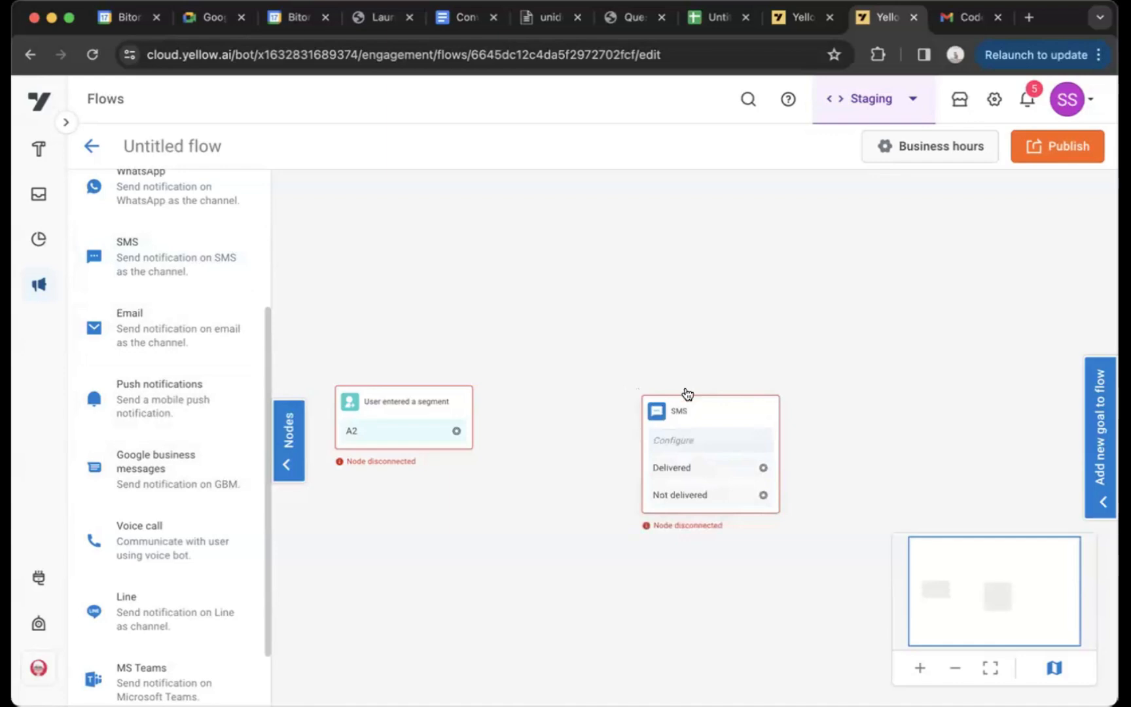
drag(689, 422, 663, 343)
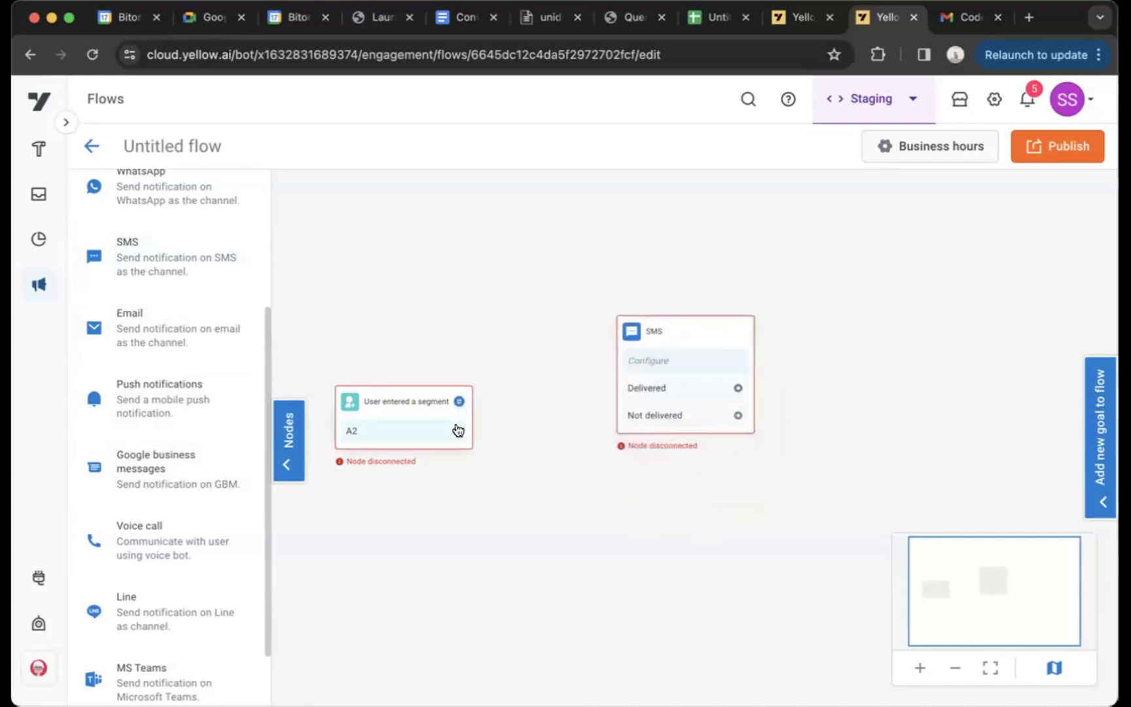
drag(457, 430, 636, 367)
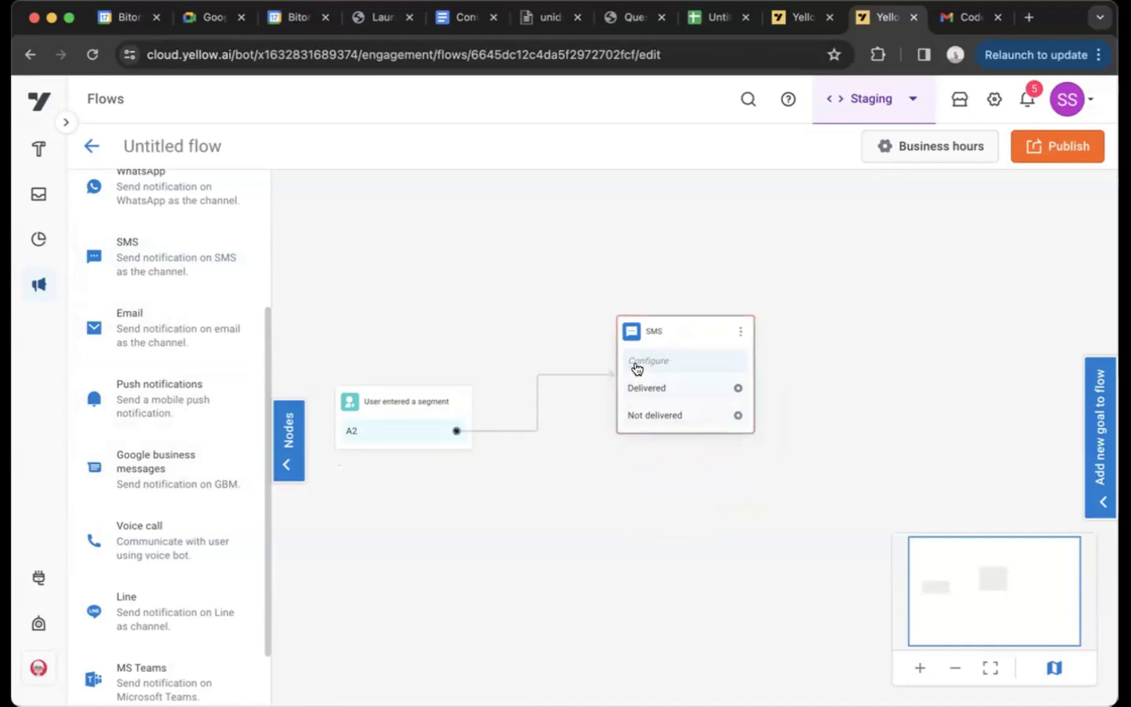
Open the SMS node's settings and look through the From and To options without choosing any
click(677, 336)
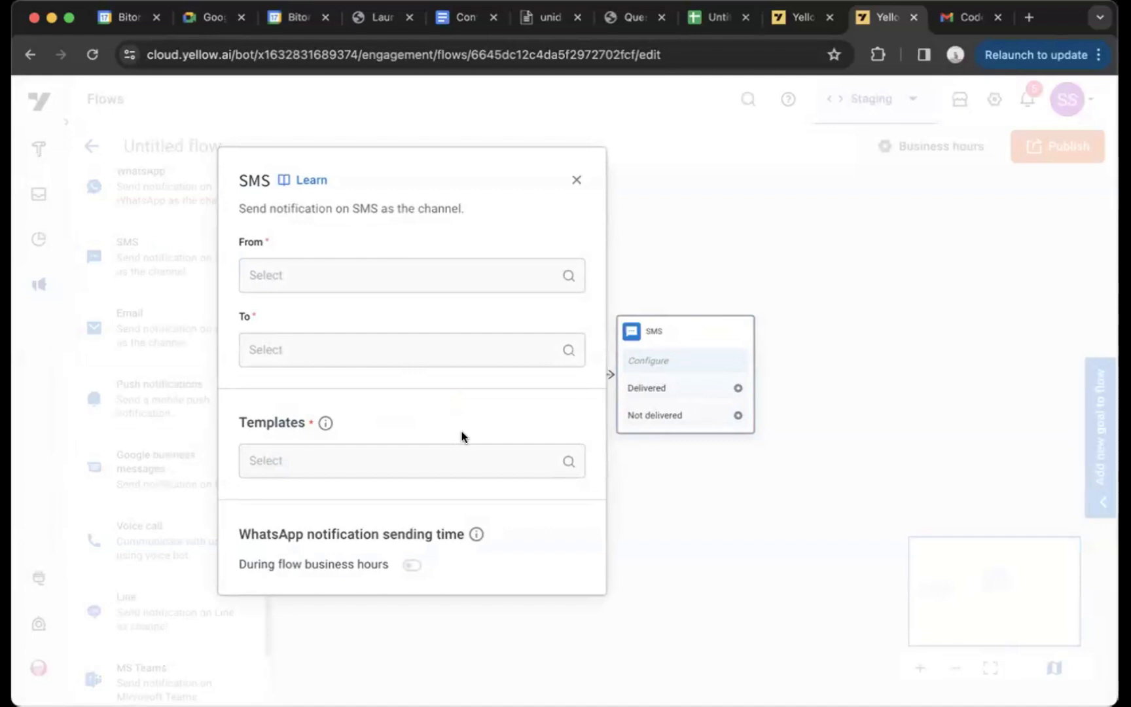
click(404, 284)
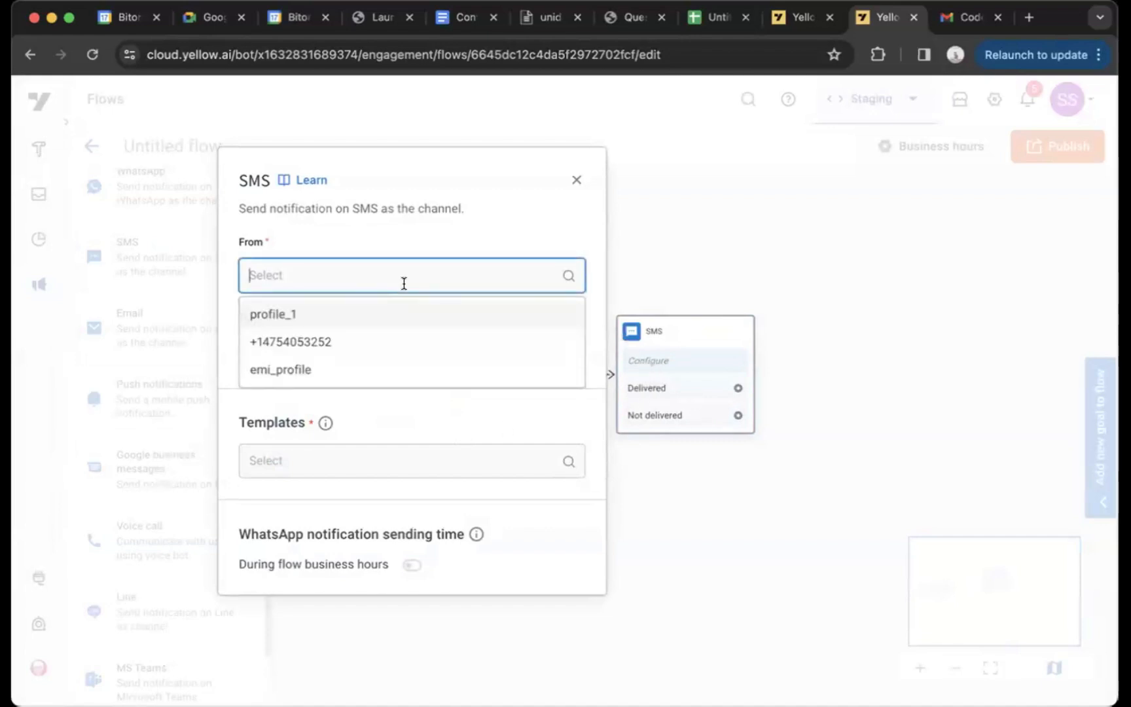
click(334, 226)
click(336, 359)
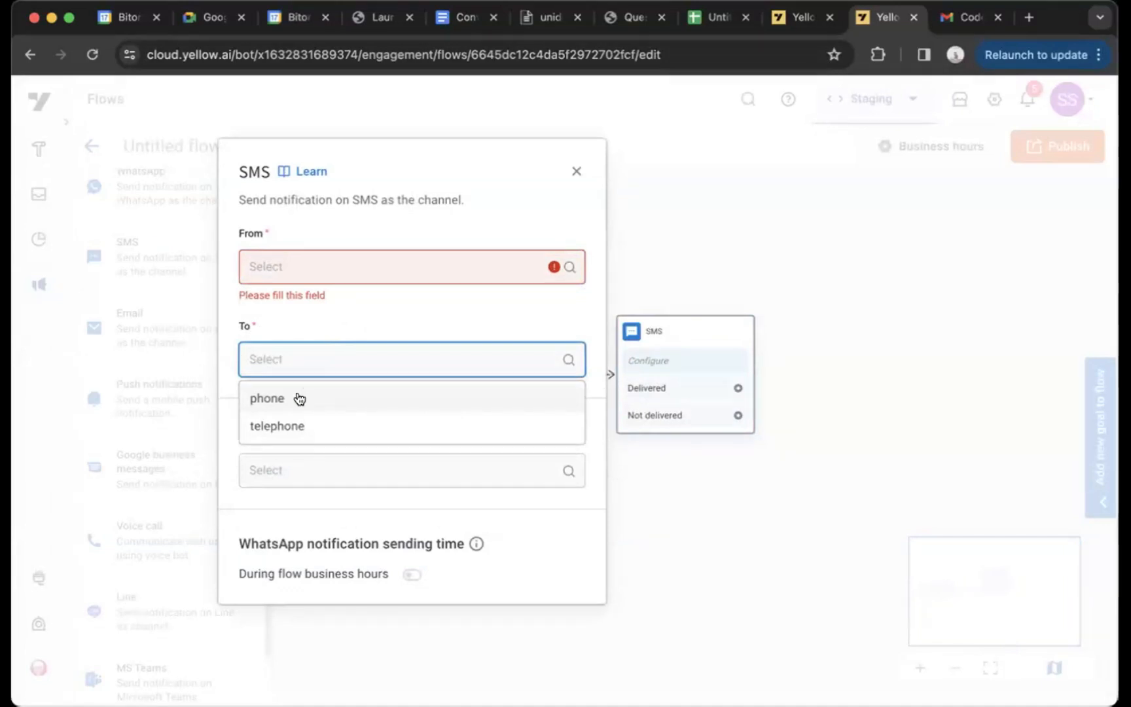
click(350, 321)
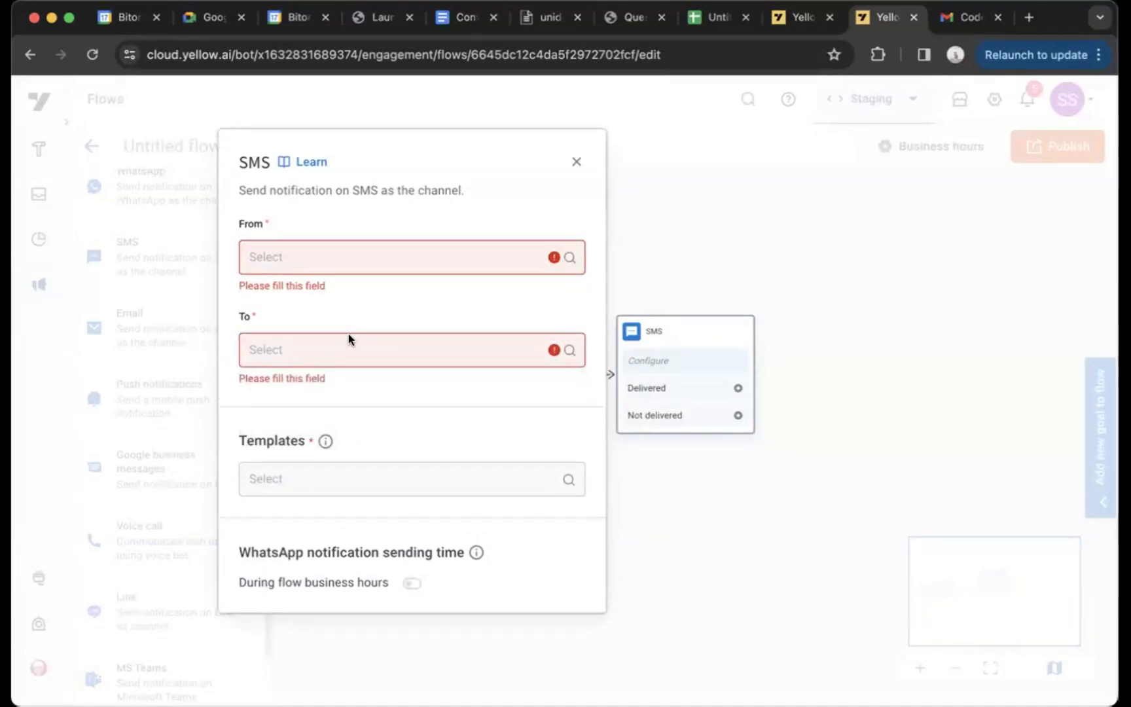
Set the SMS node's template to testing_variable_mapping_popover
click(321, 465)
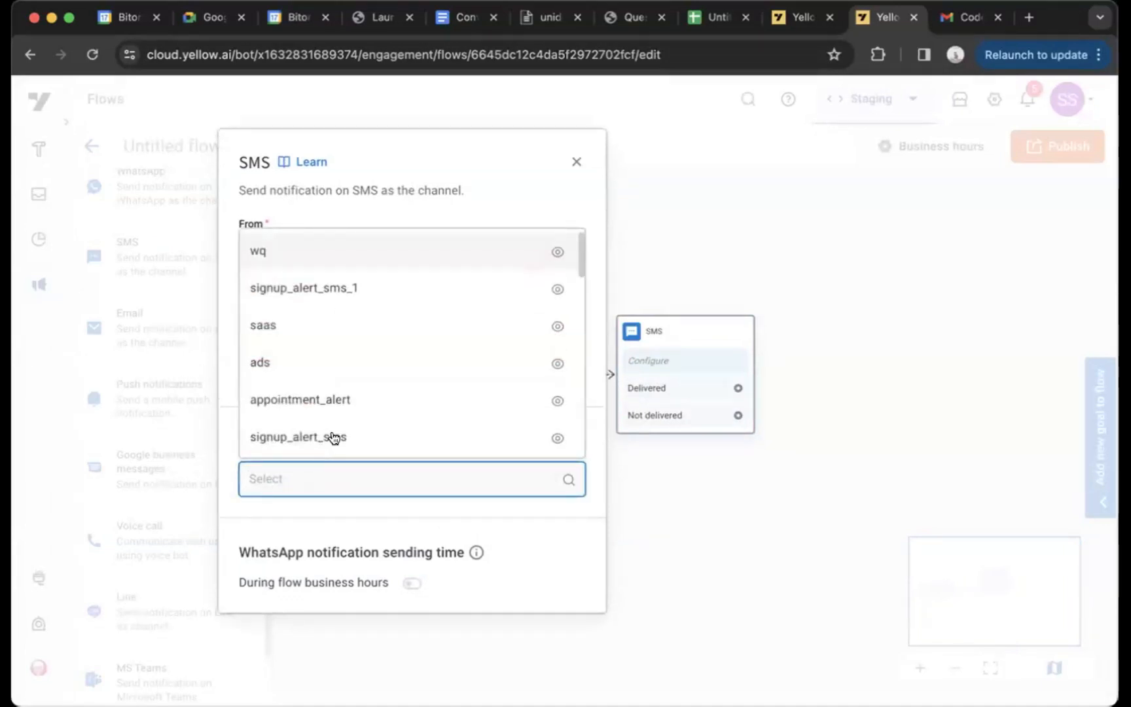
click(398, 285)
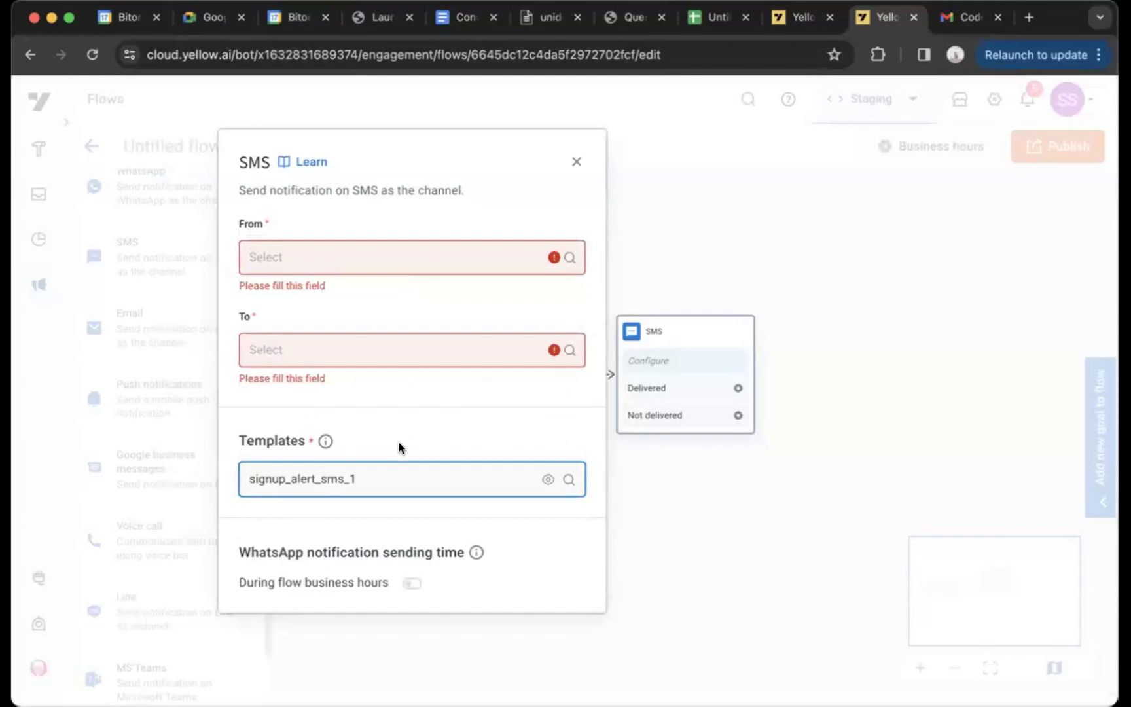
click(394, 480)
text(va)
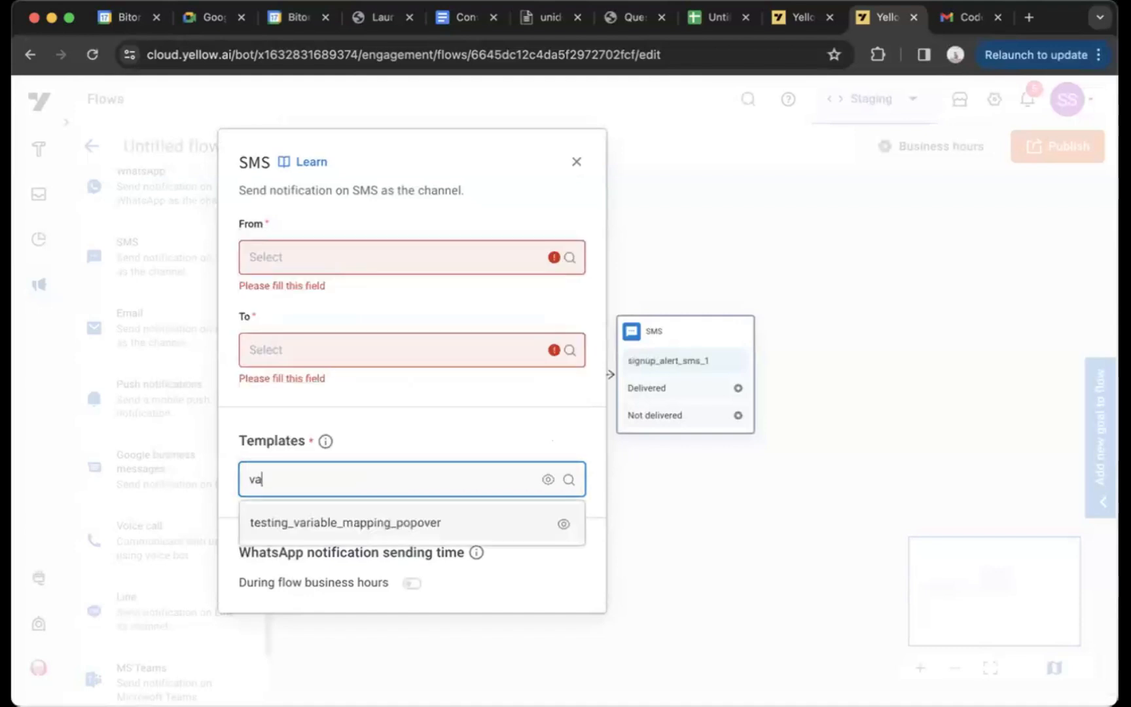
click(379, 522)
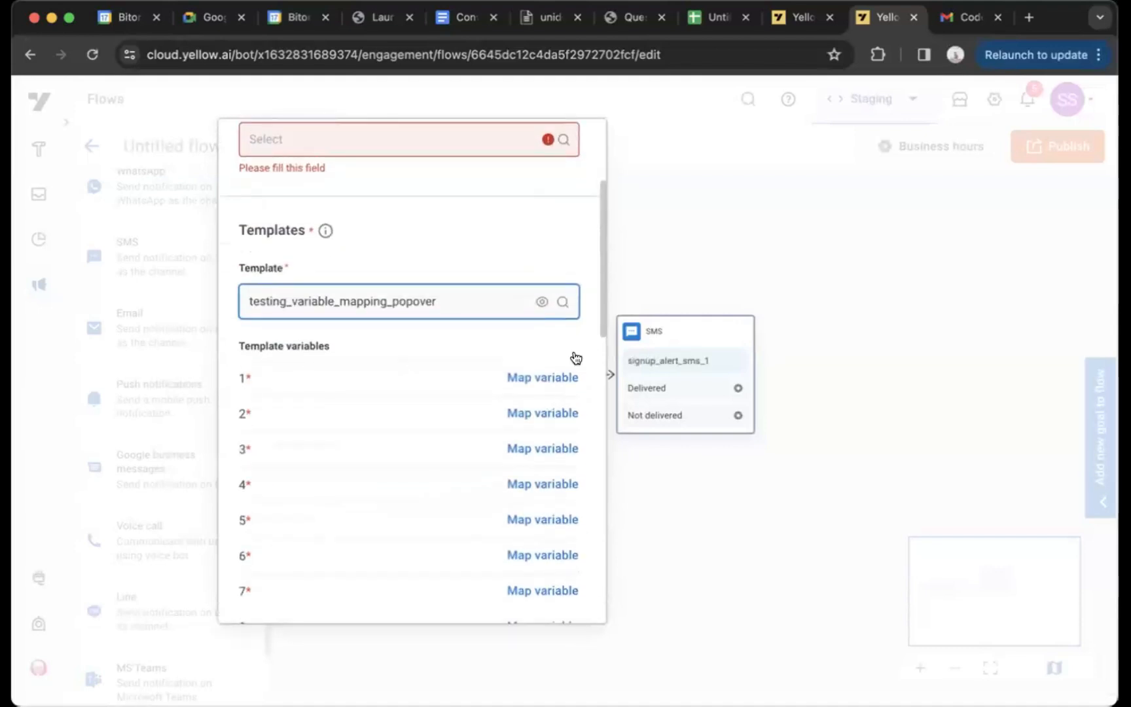
Examine the mapping options for template variable 1, including Event property, and close the SMS node's settings
click(538, 386)
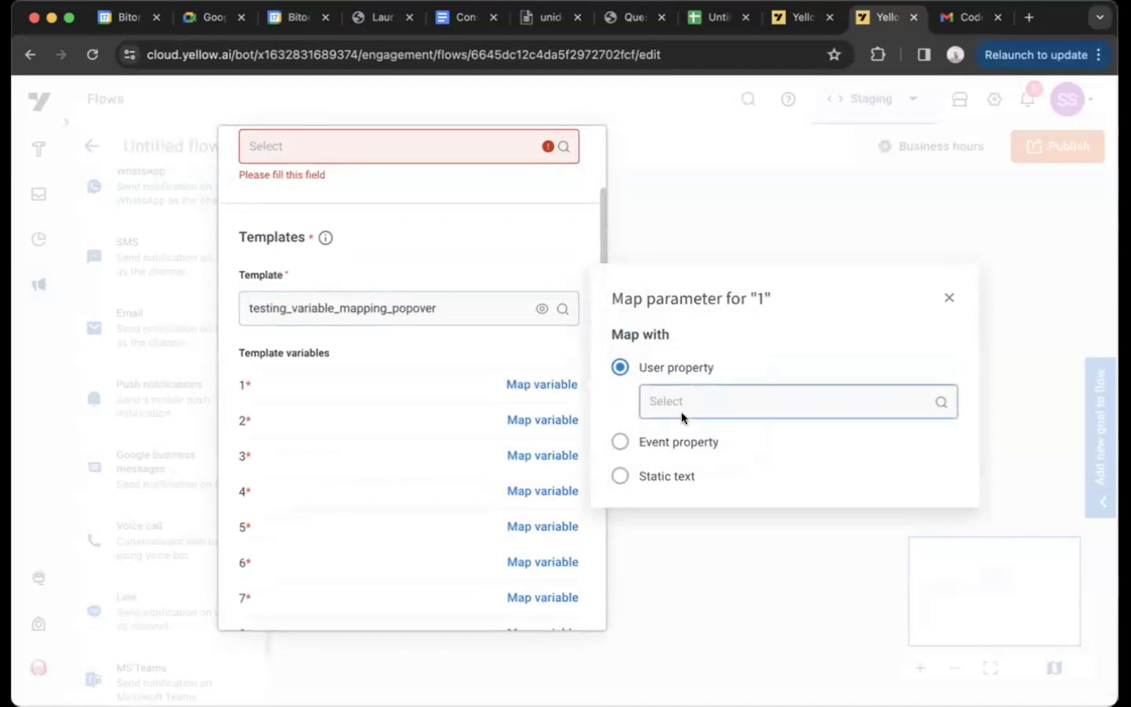
click(619, 441)
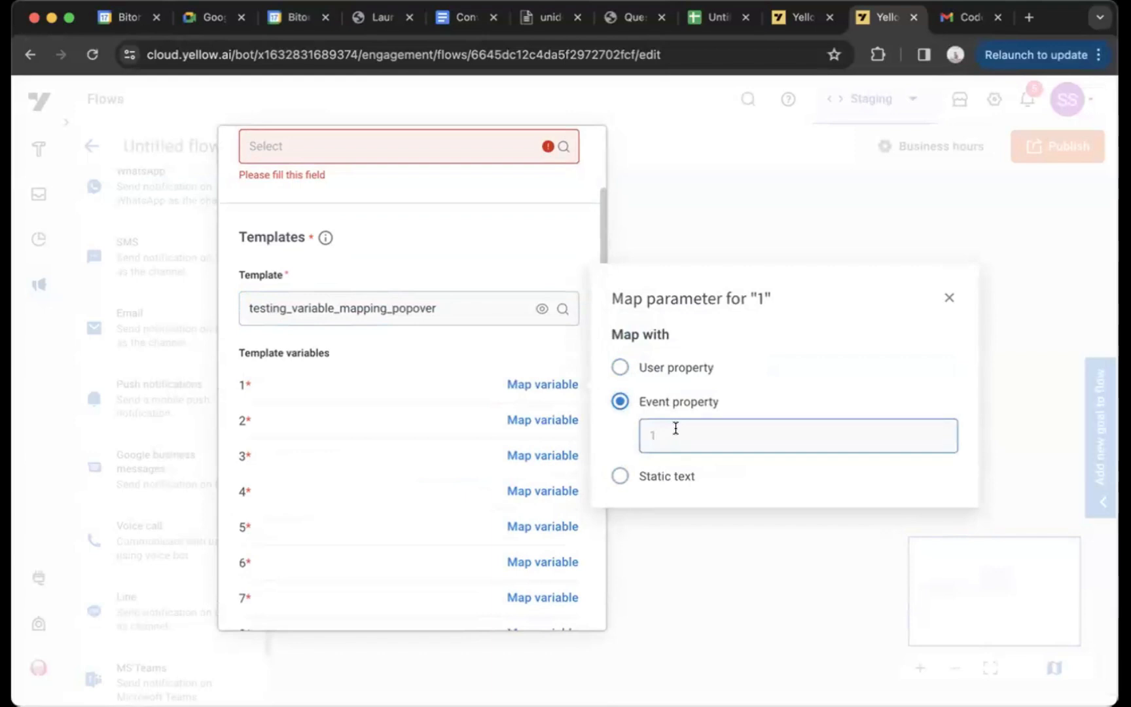
click(483, 355)
scroll(483, 355, down, 15)
scroll(483, 355, up, 15)
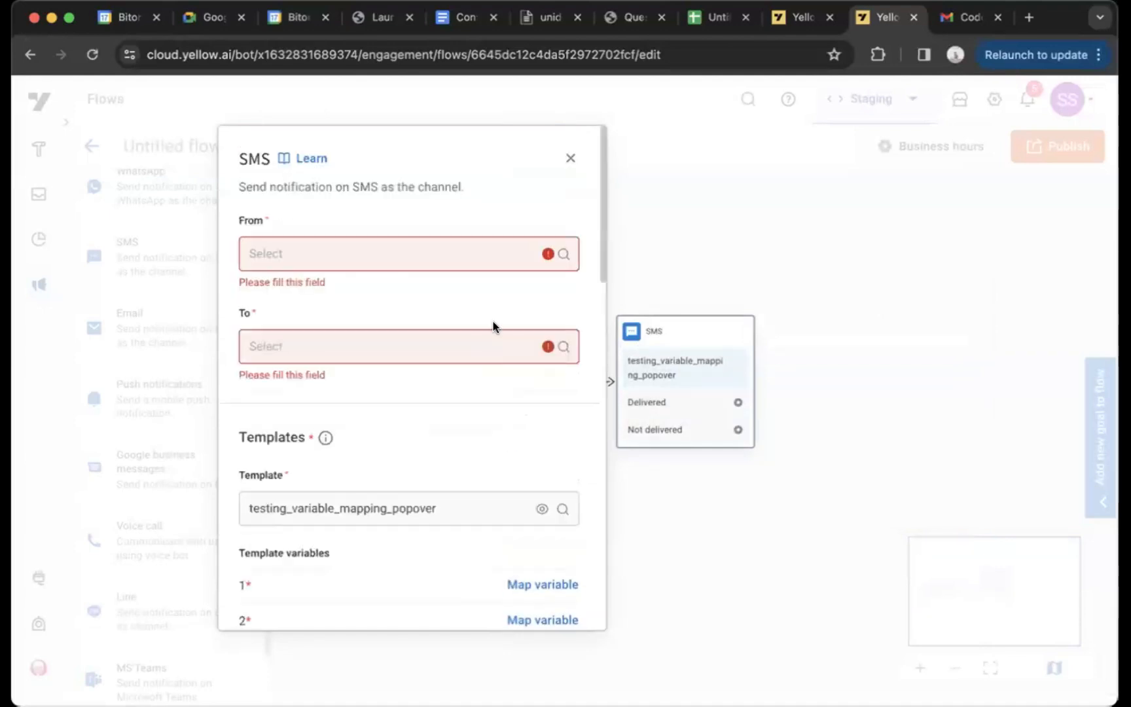
click(566, 161)
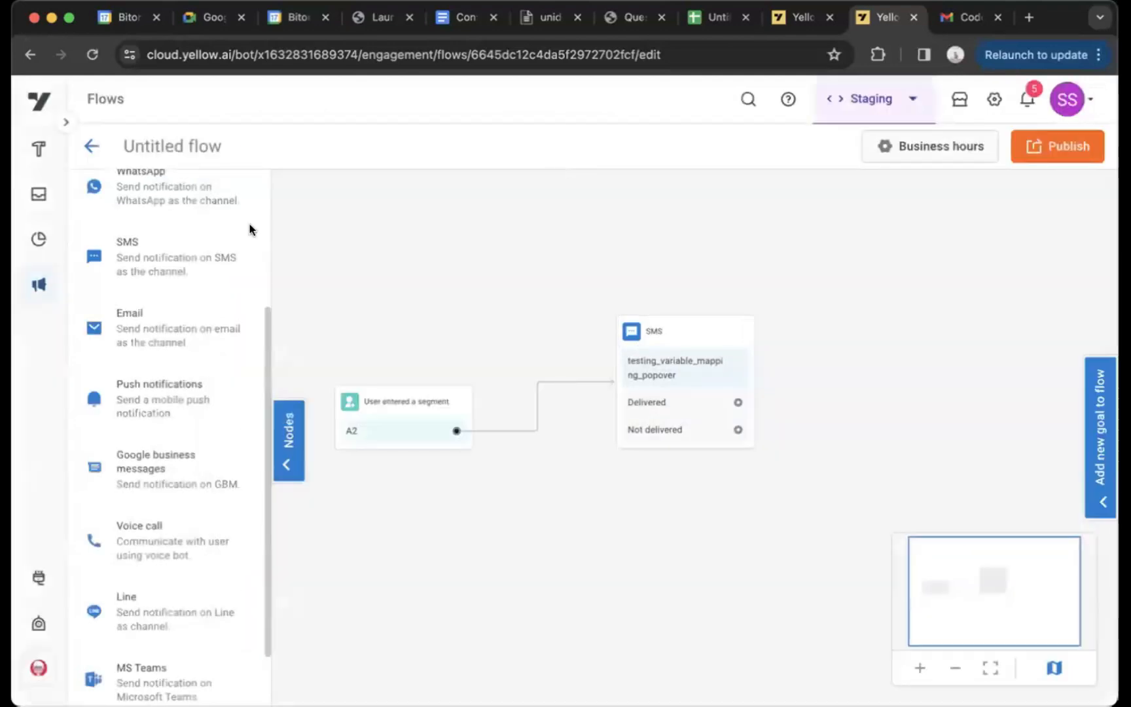
Add a WhatsApp message node to the right of the SMS node, leaving it unconnected
scroll(155, 297, up, 3)
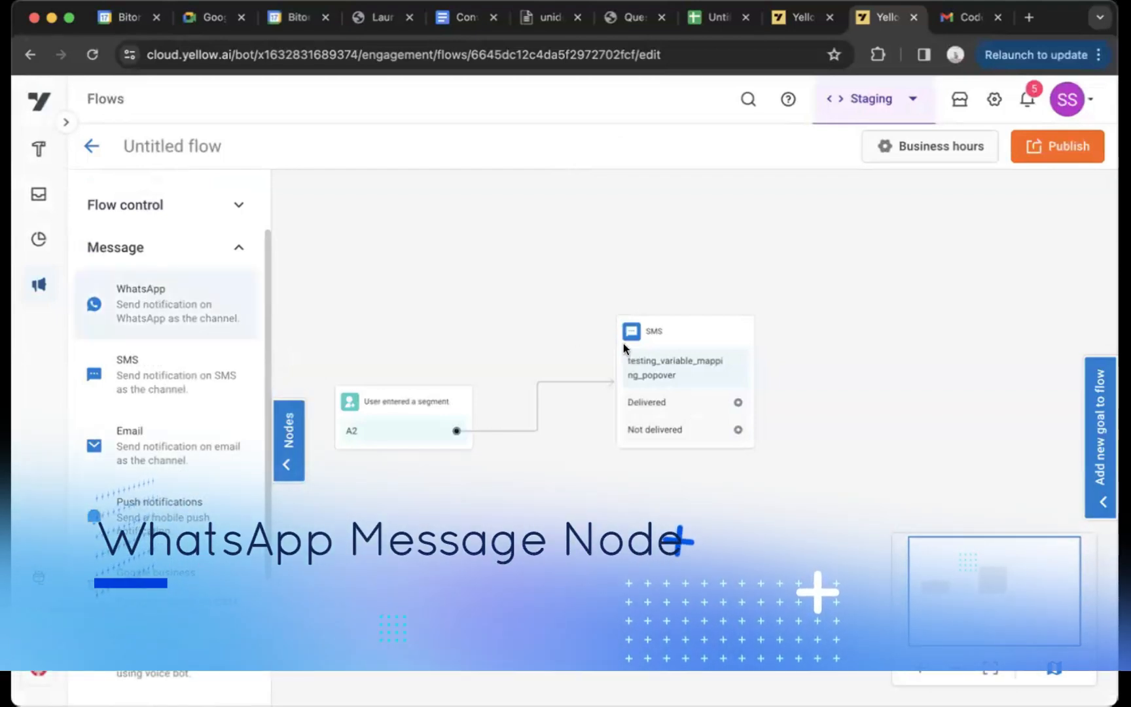
drag(934, 331, 933, 333)
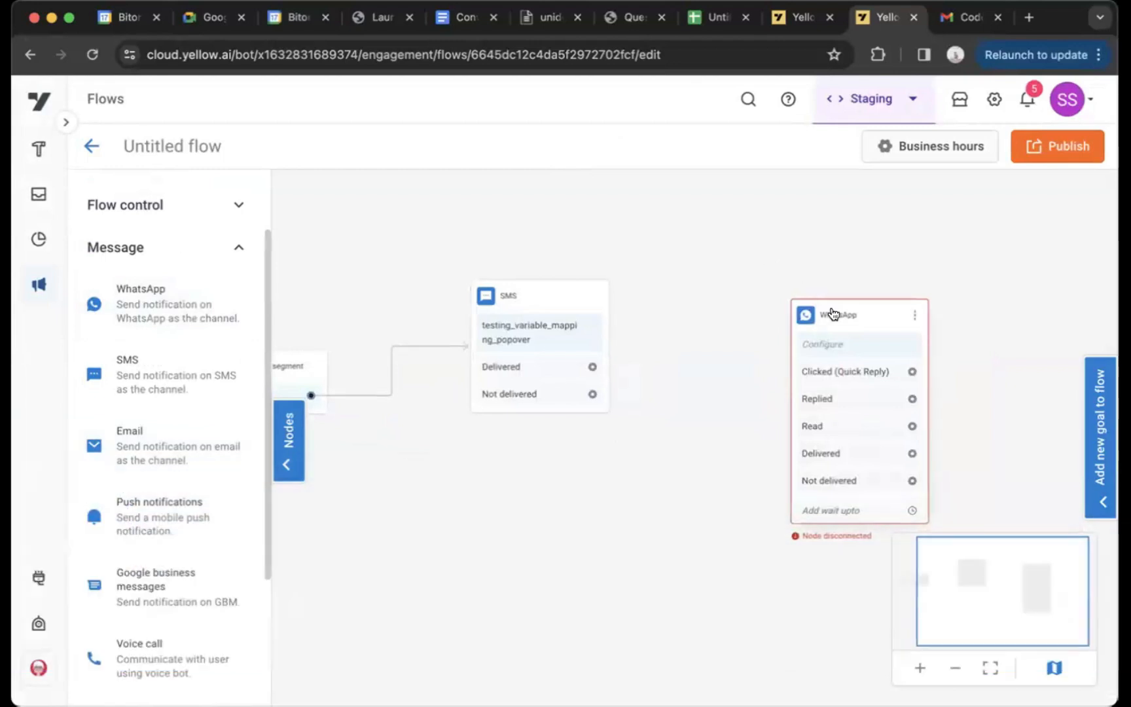
drag(833, 313, 799, 264)
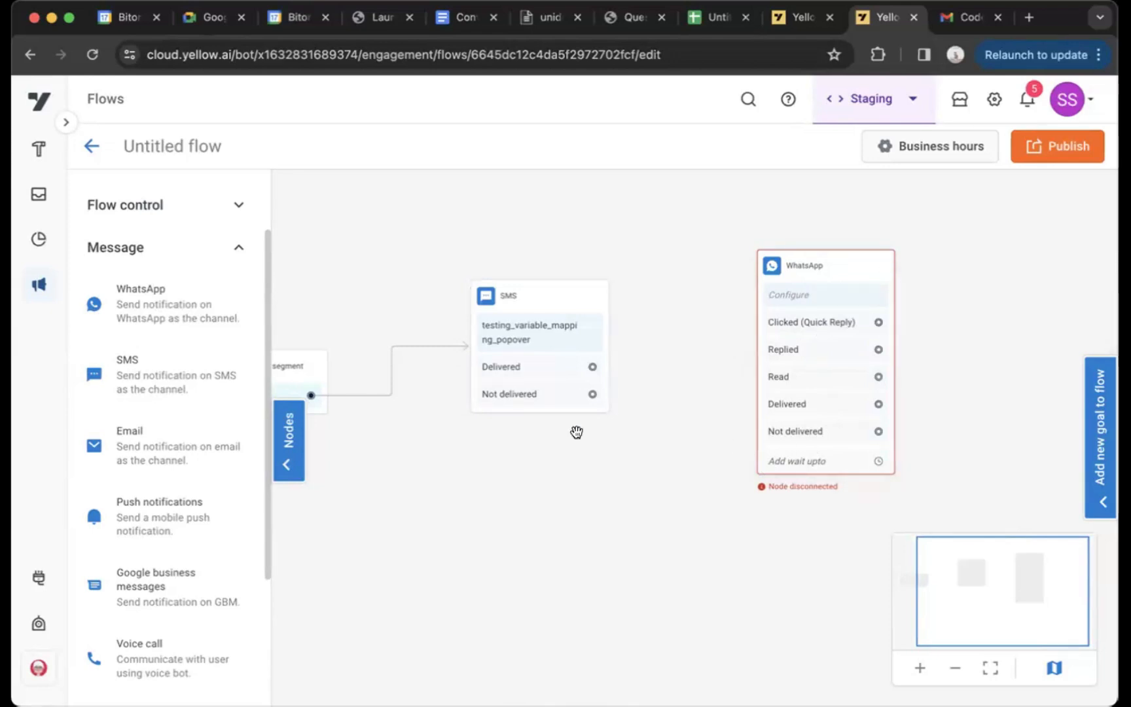
Set the WhatsApp node's wait limit to a duration of 8 hours
click(775, 467)
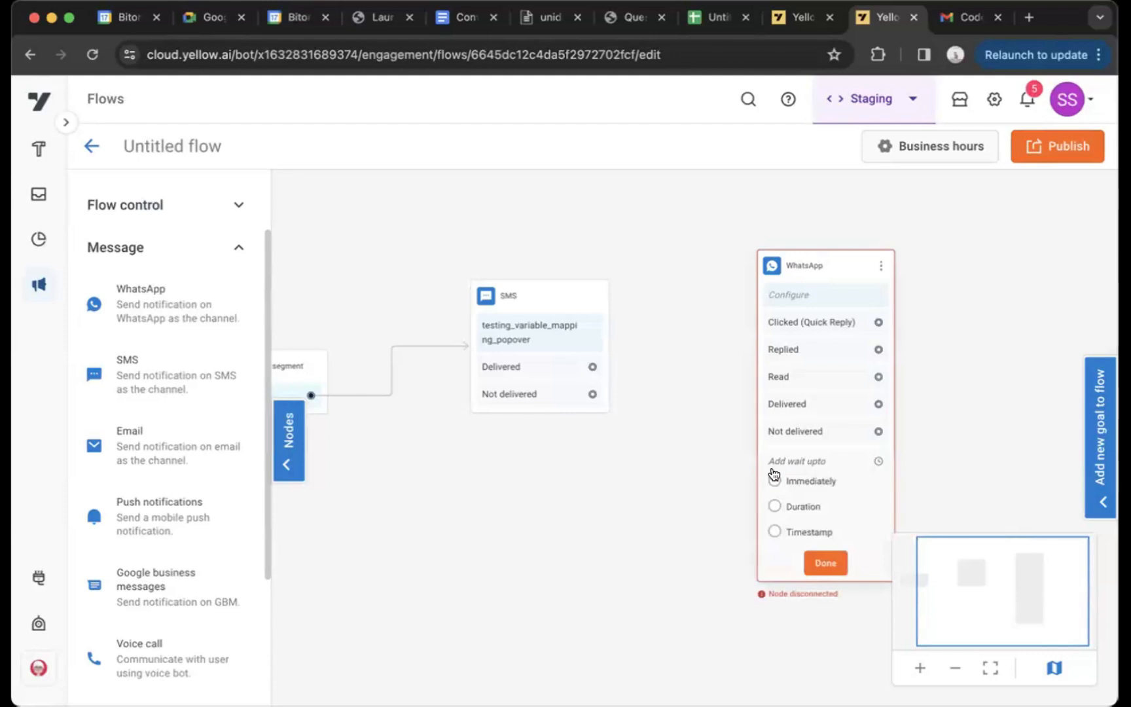
click(775, 505)
click(779, 526)
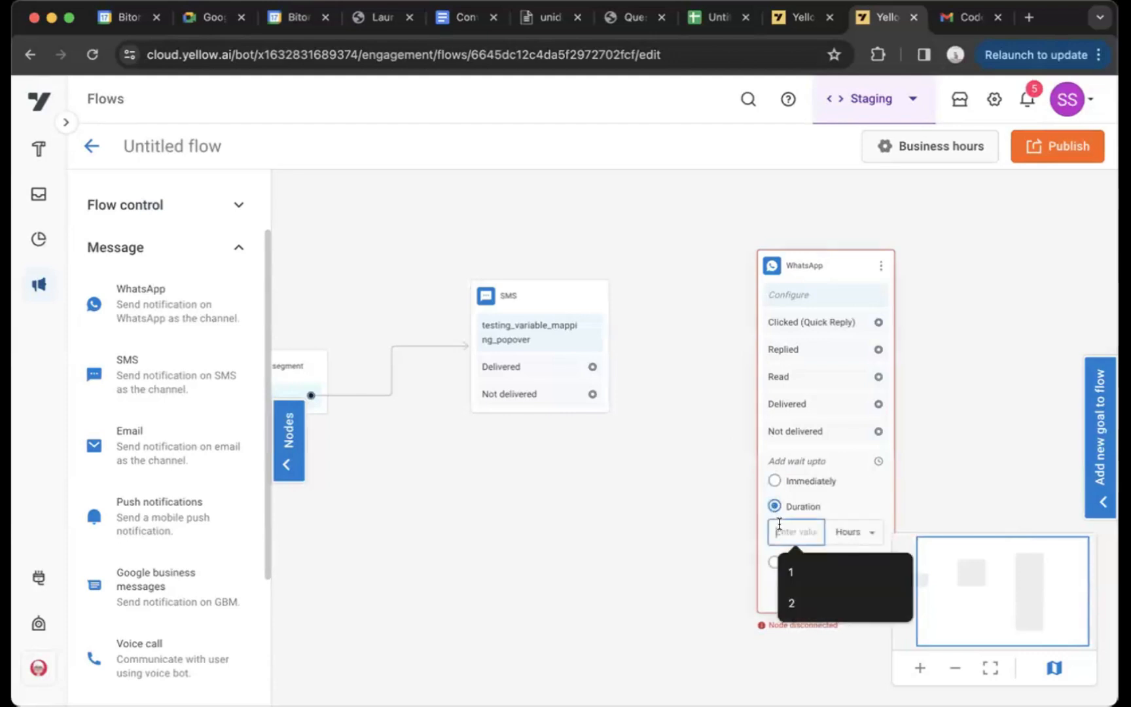
text(8)
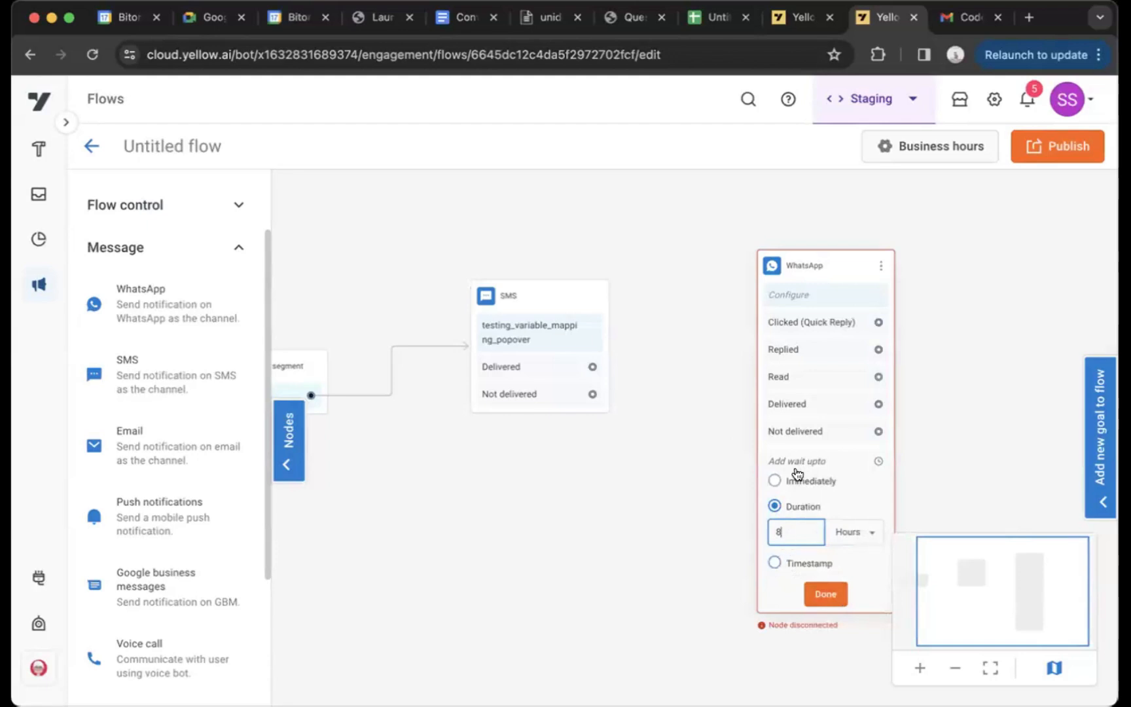
click(826, 595)
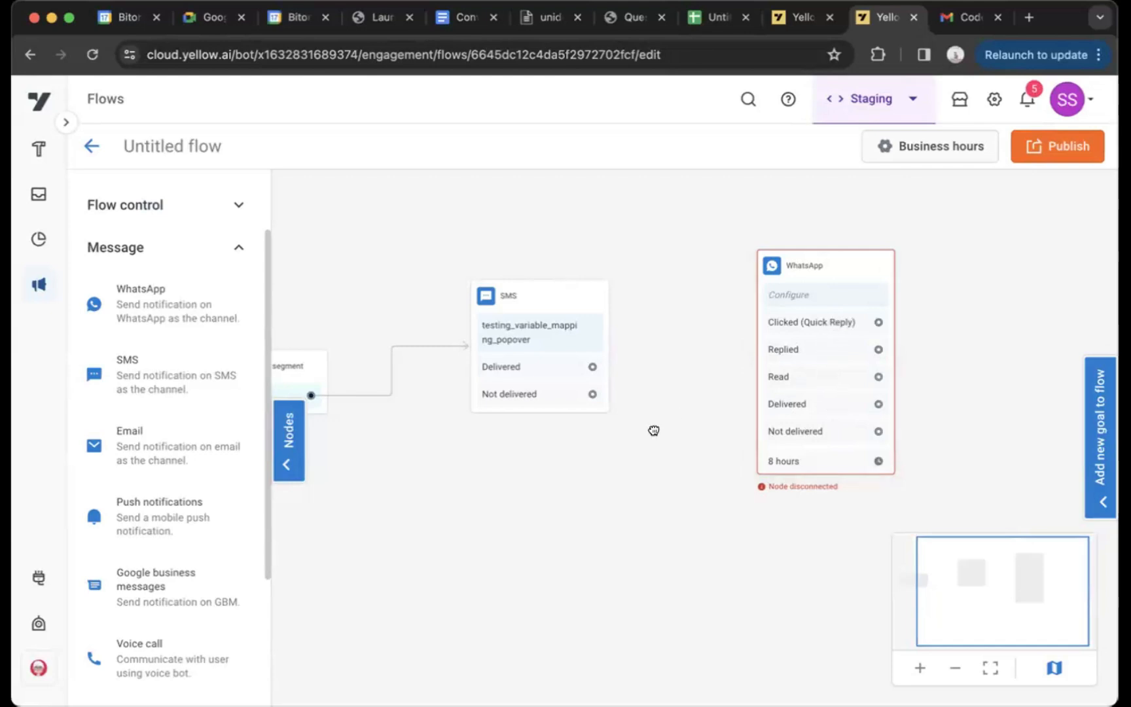
Add a Voice call node to the lower right of the WhatsApp node and connect the WhatsApp node's Delivered output to it
scroll(654, 430, right, 4)
scroll(653, 429, down, 2)
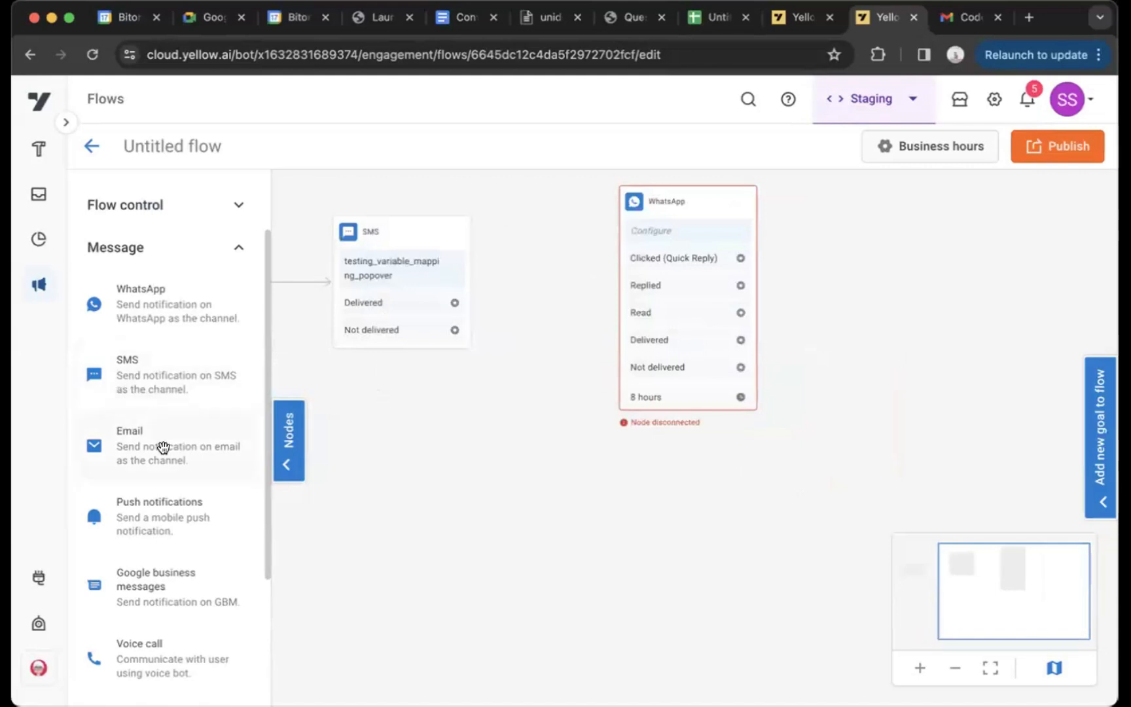
scroll(172, 560, down, 3)
drag(156, 553, 911, 240)
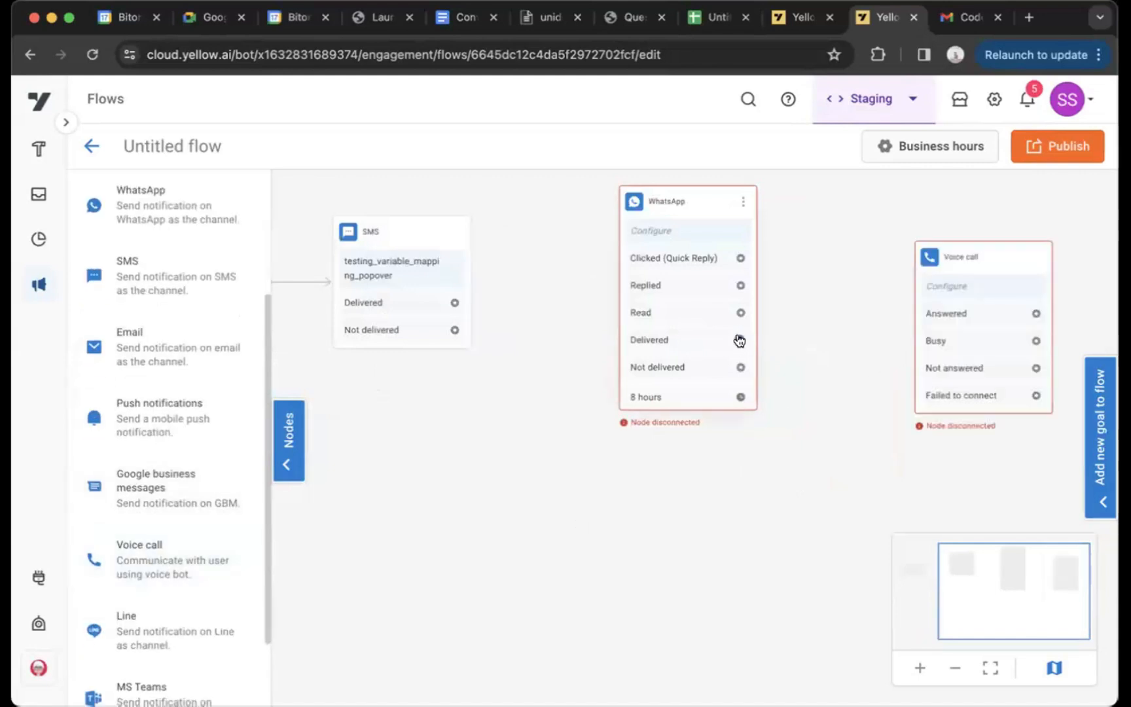
drag(740, 340, 934, 359)
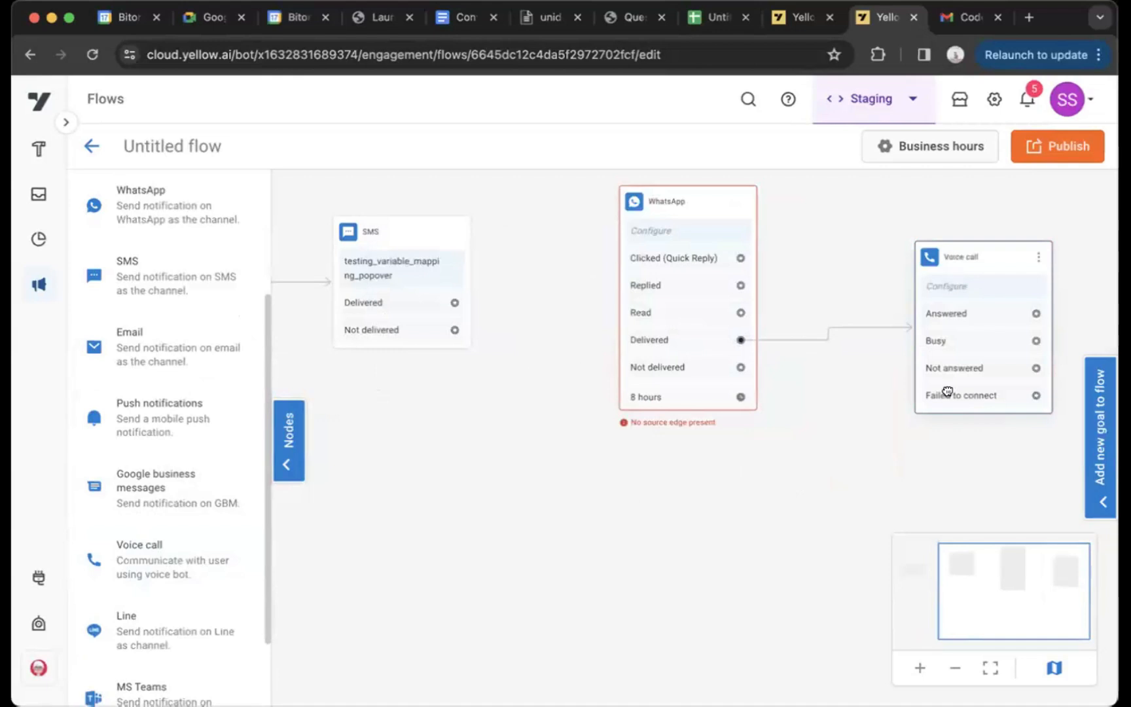
drag(953, 259, 930, 459)
drag(872, 328, 796, 274)
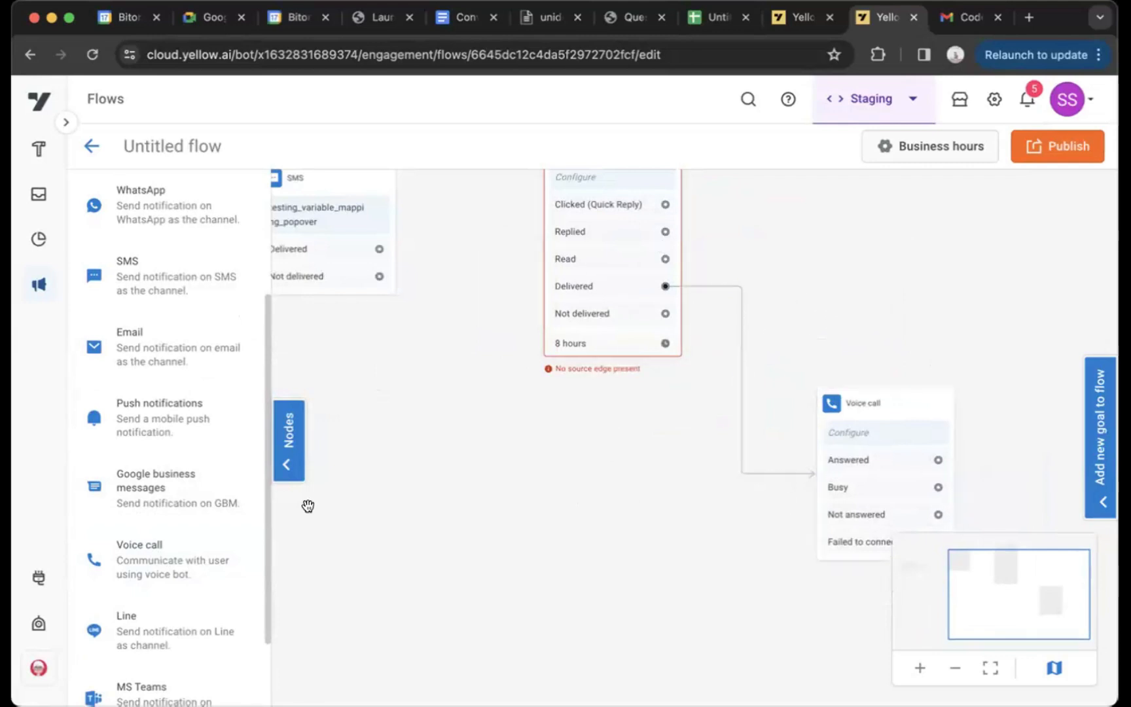
Add an Email node above the Voice call node and connect the WhatsApp node's Clicked (Quick Reply) and Read outputs to it
scroll(151, 576, down, 3)
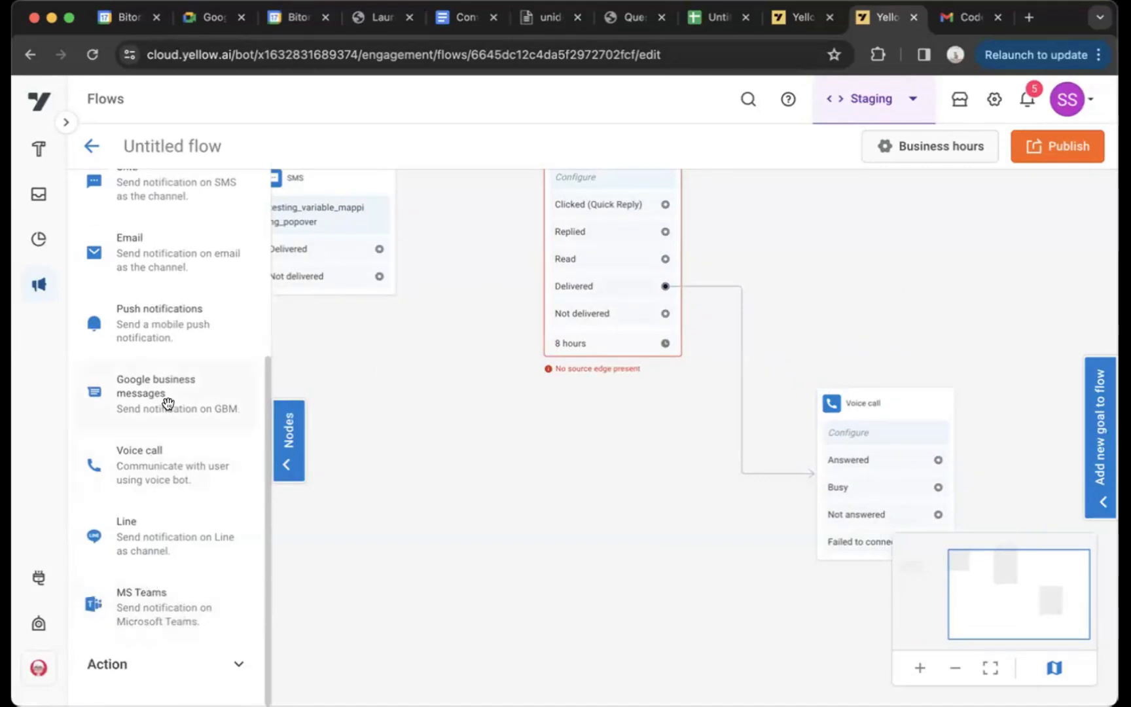
scroll(166, 404, up, 4)
scroll(154, 367, down, 2)
drag(148, 350, 604, 314)
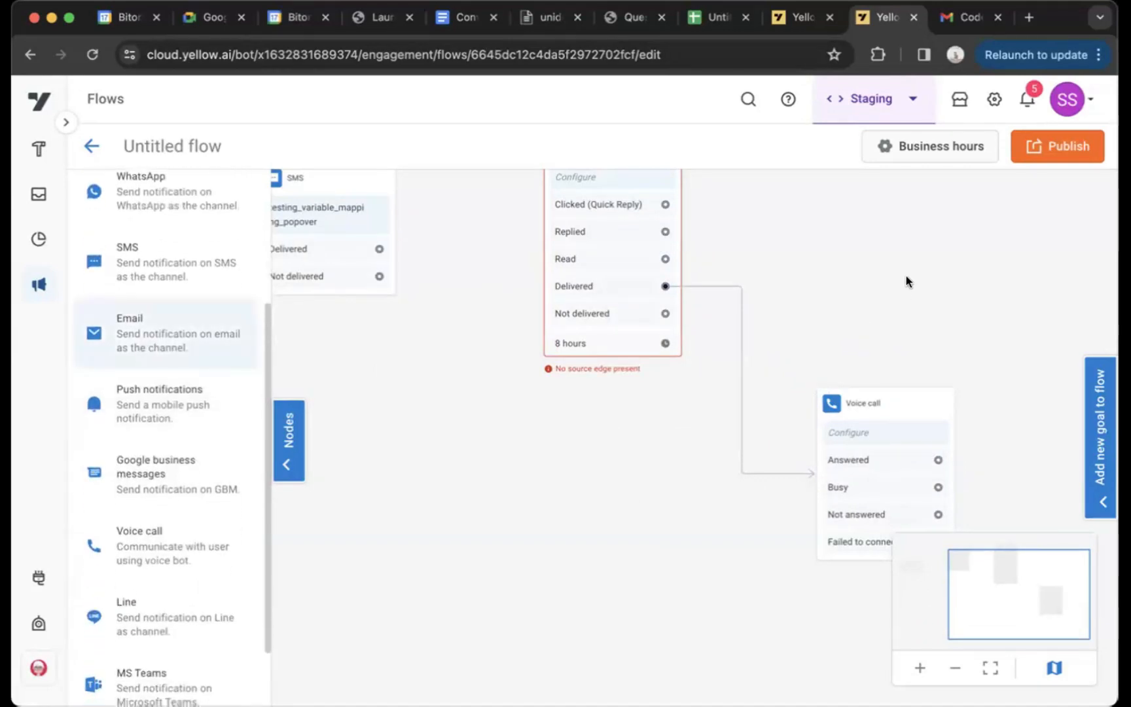
drag(906, 276, 905, 276)
drag(809, 238, 713, 371)
drag(872, 404, 868, 244)
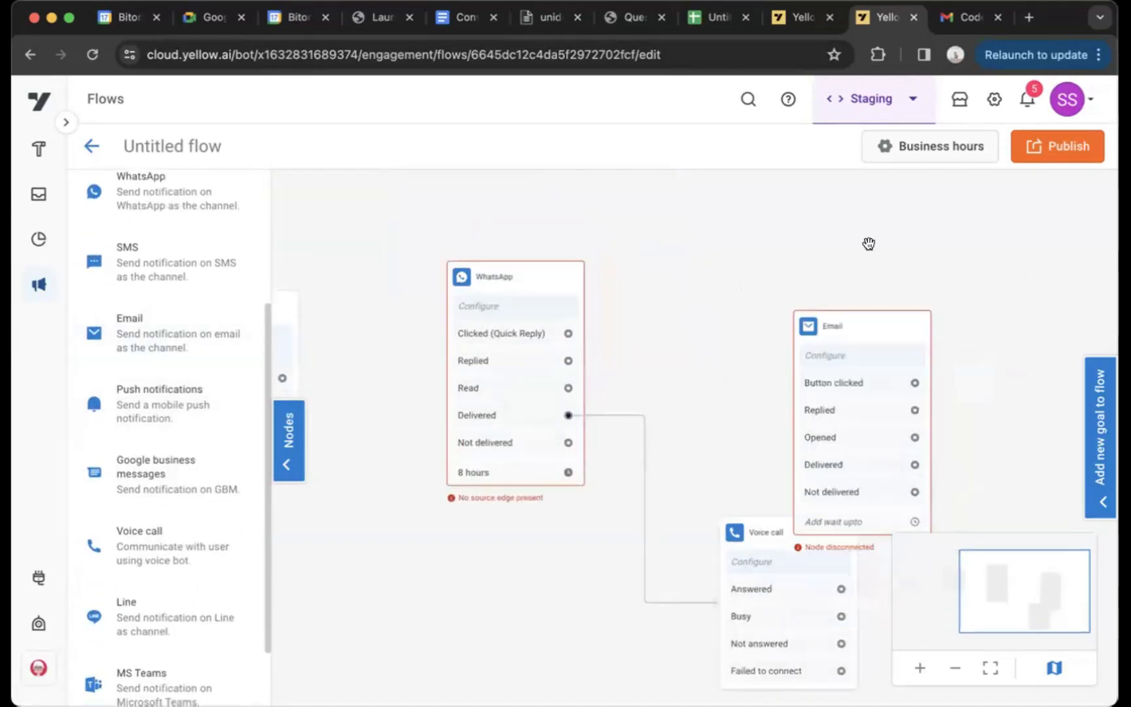
drag(568, 333, 816, 295)
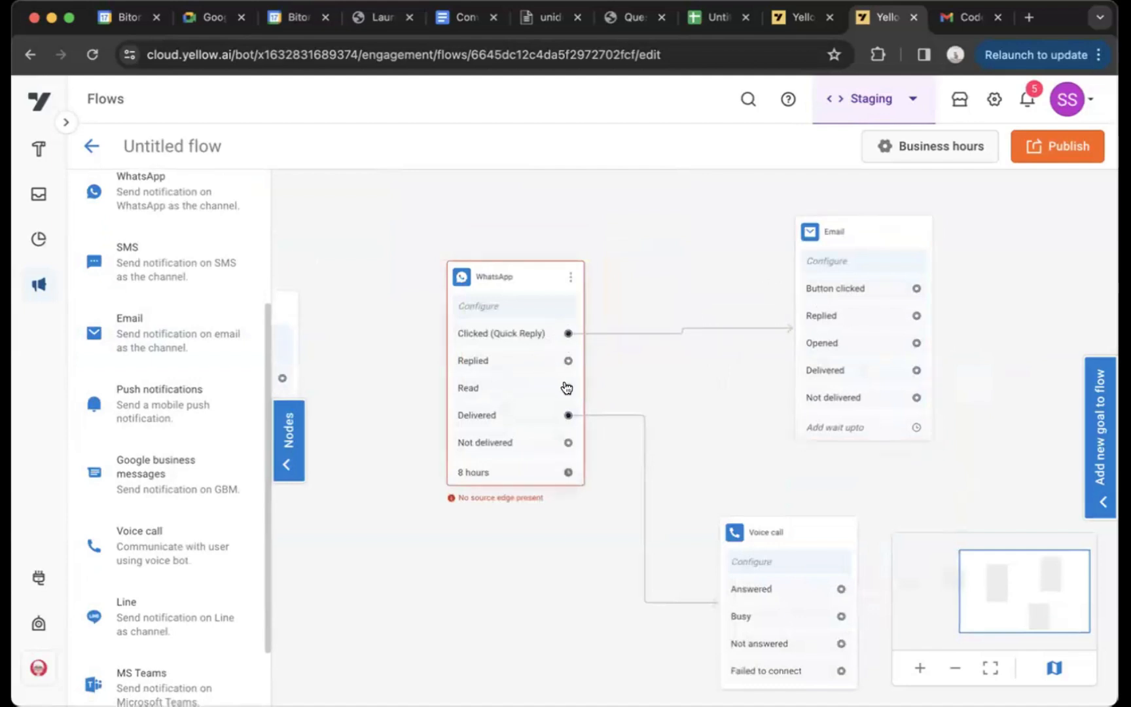
drag(568, 388, 820, 292)
Add a second SMS node below the Voice call node and connect the WhatsApp node's Not delivered output to it
scroll(583, 419, down, 5)
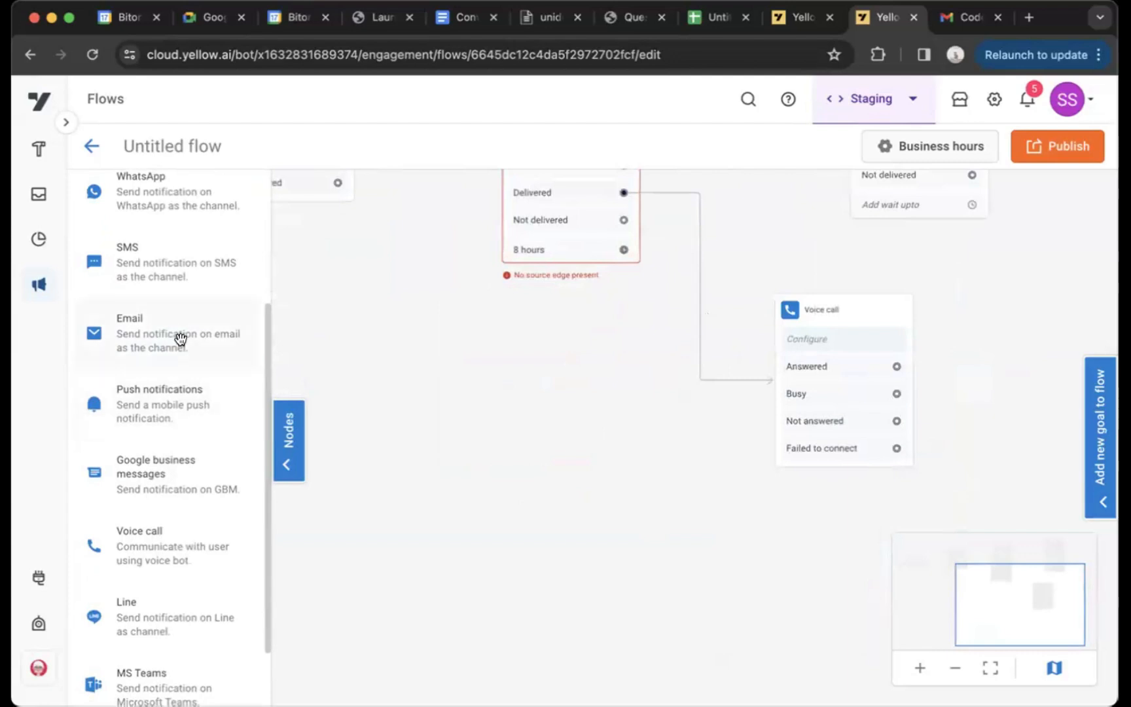
scroll(168, 319, up, 1)
drag(168, 319, 736, 585)
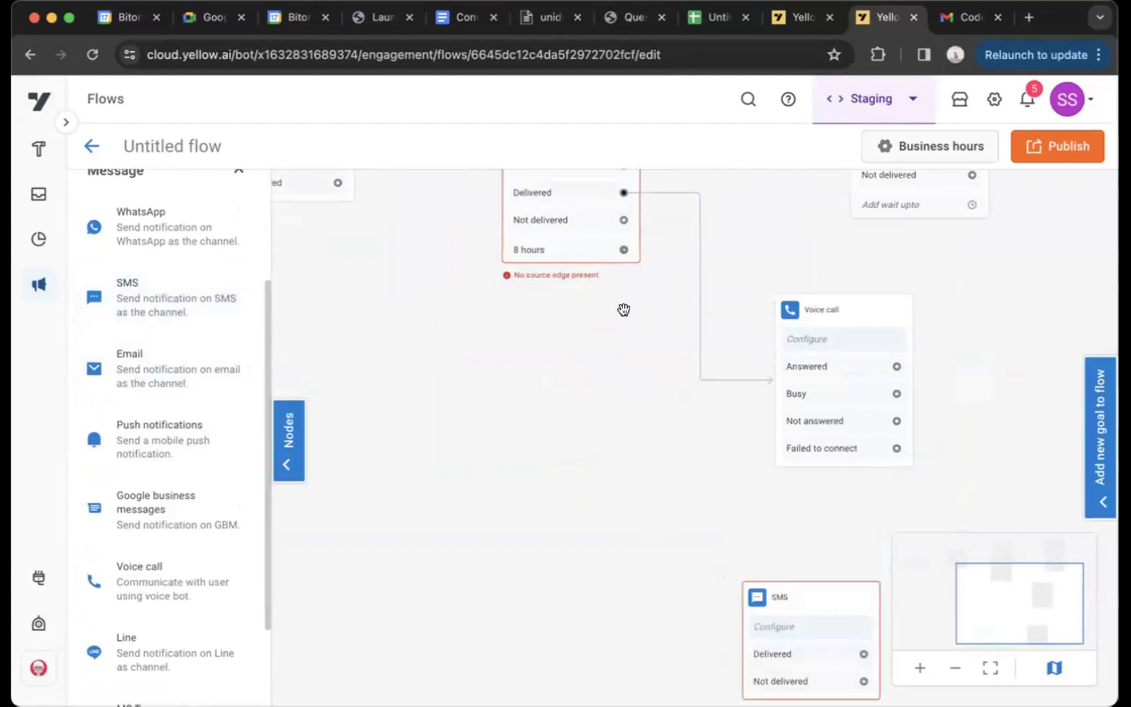
drag(712, 511, 761, 631)
drag(719, 555, 703, 685)
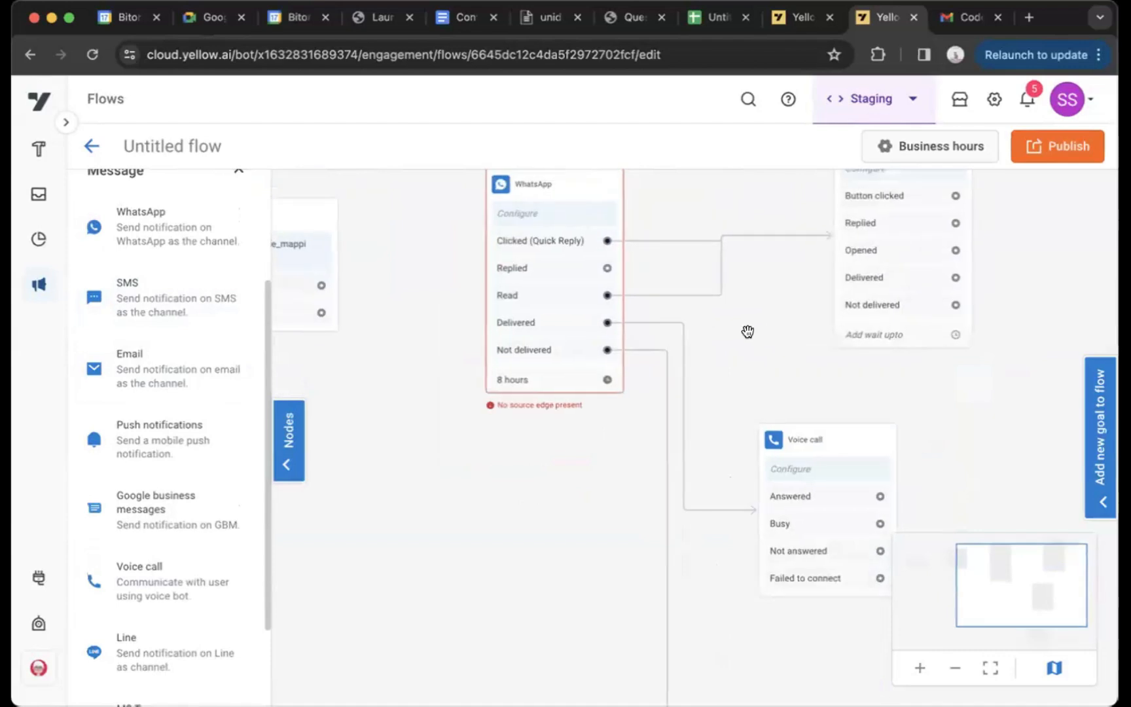
Examine the branches leading from the WhatsApp node to the Email, Voice call and SMS nodes
drag(747, 331, 636, 326)
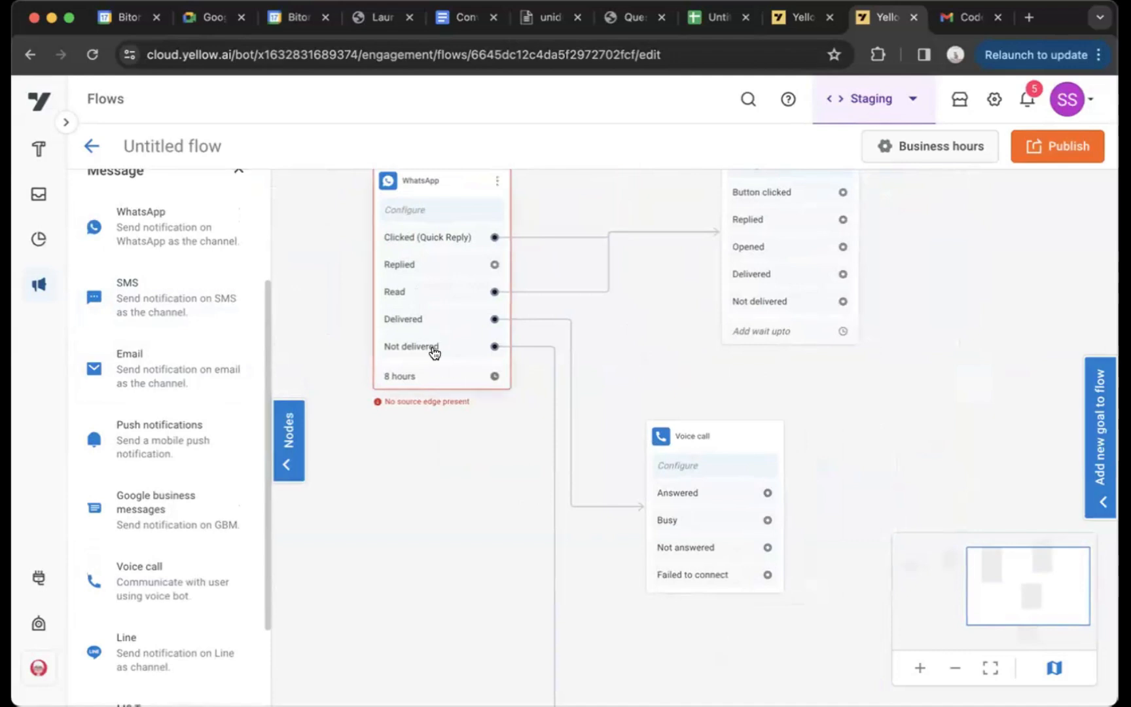
scroll(455, 400, down, 3)
scroll(467, 320, down, 5)
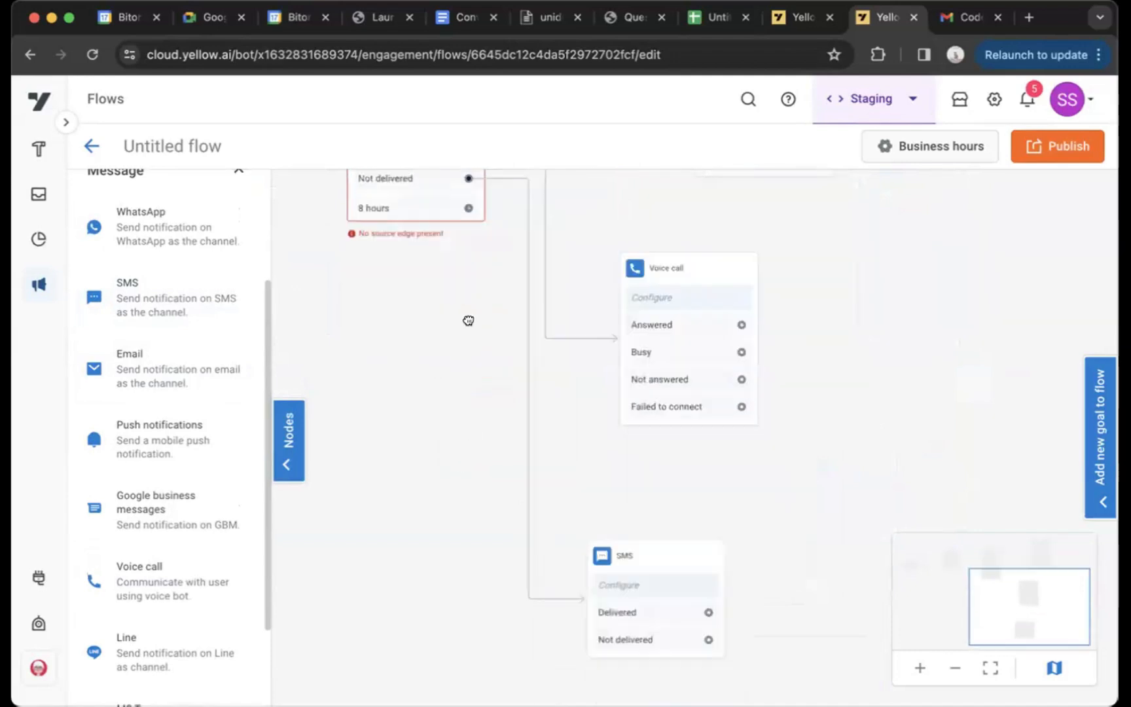
drag(595, 353, 595, 586)
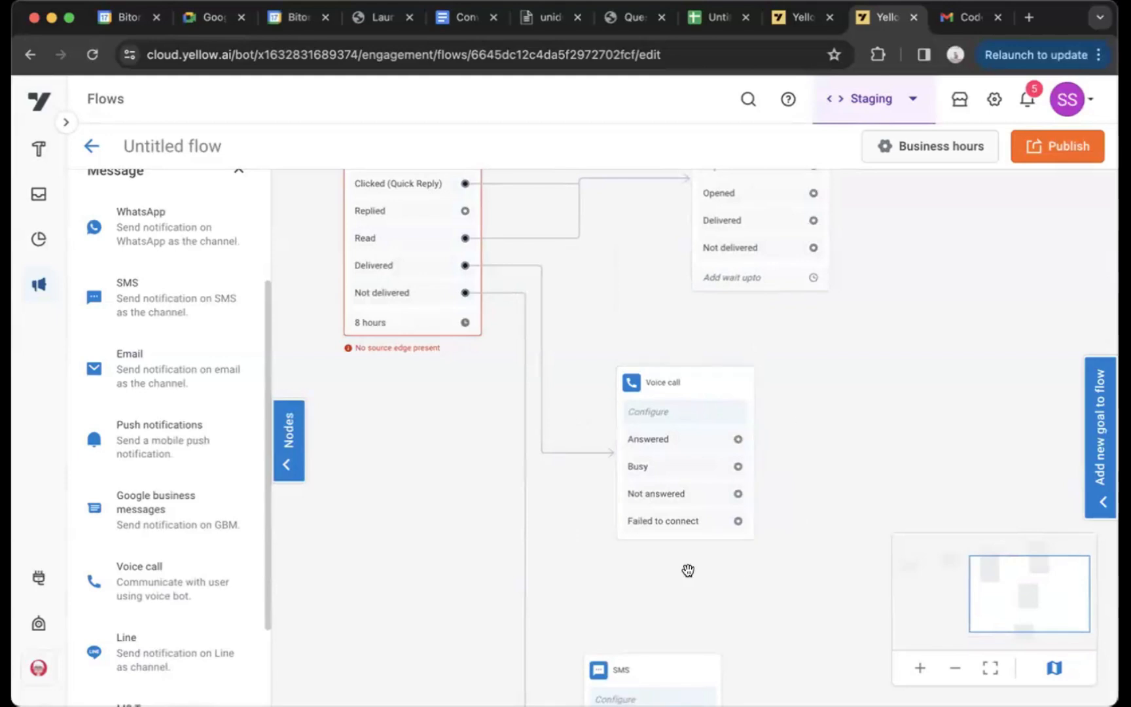
drag(626, 292, 628, 393)
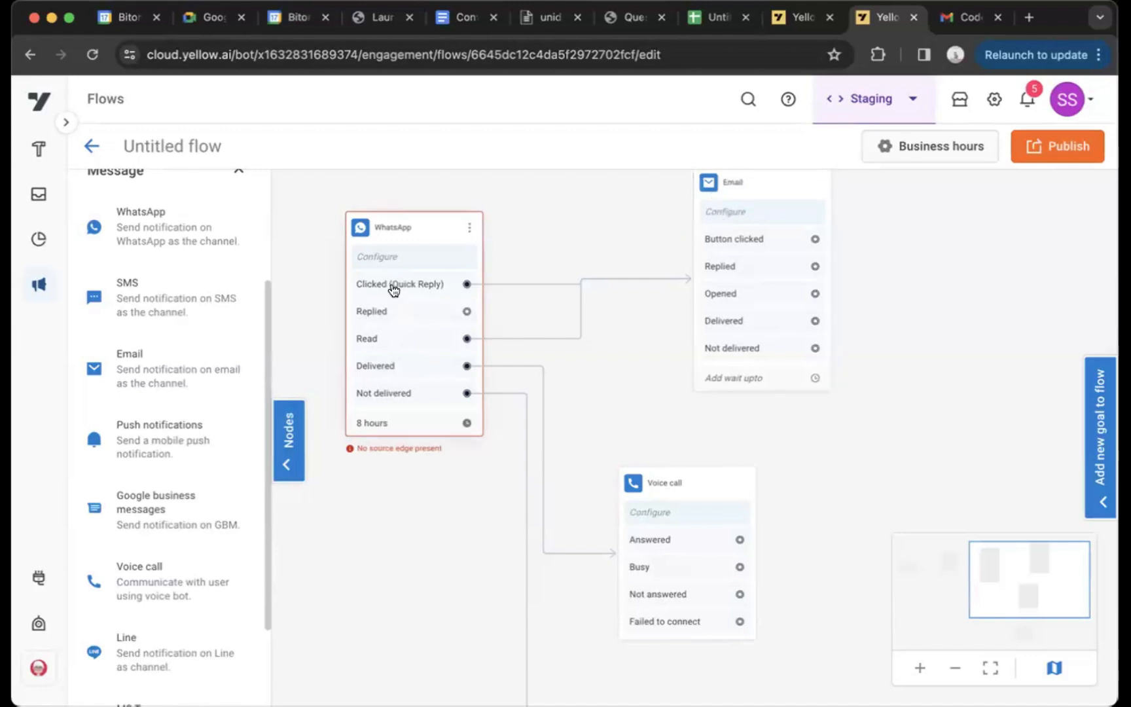
mouse_move(649, 286)
drag(667, 343, 661, 374)
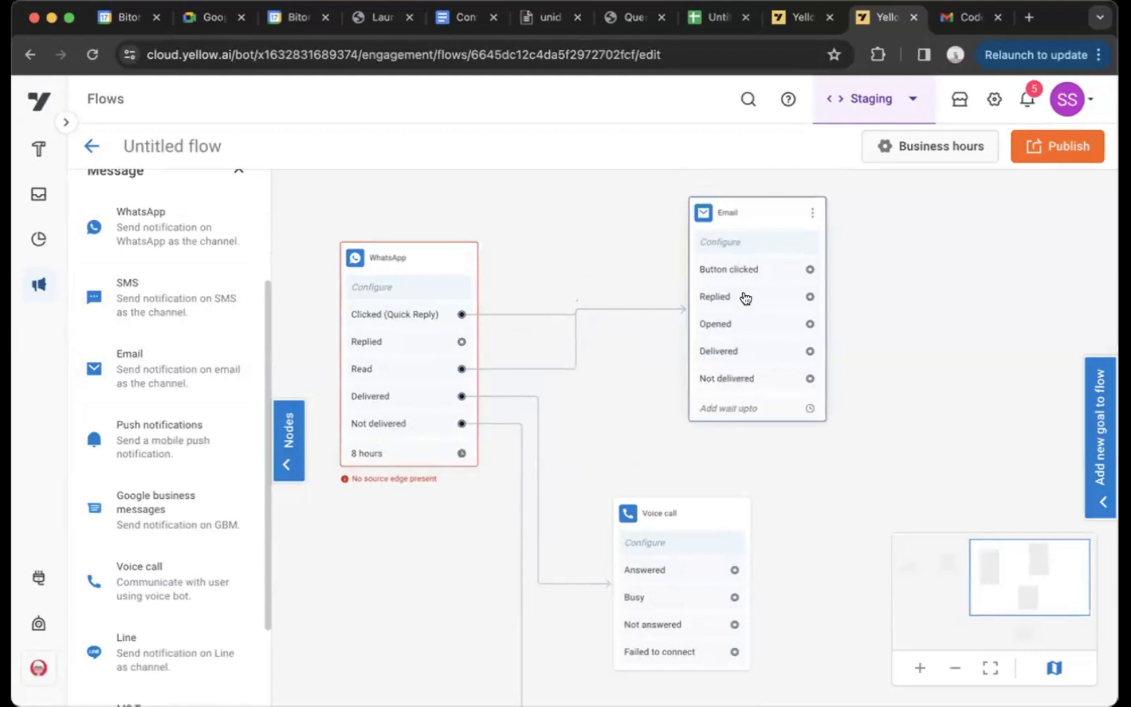
scroll(628, 339, down, 5)
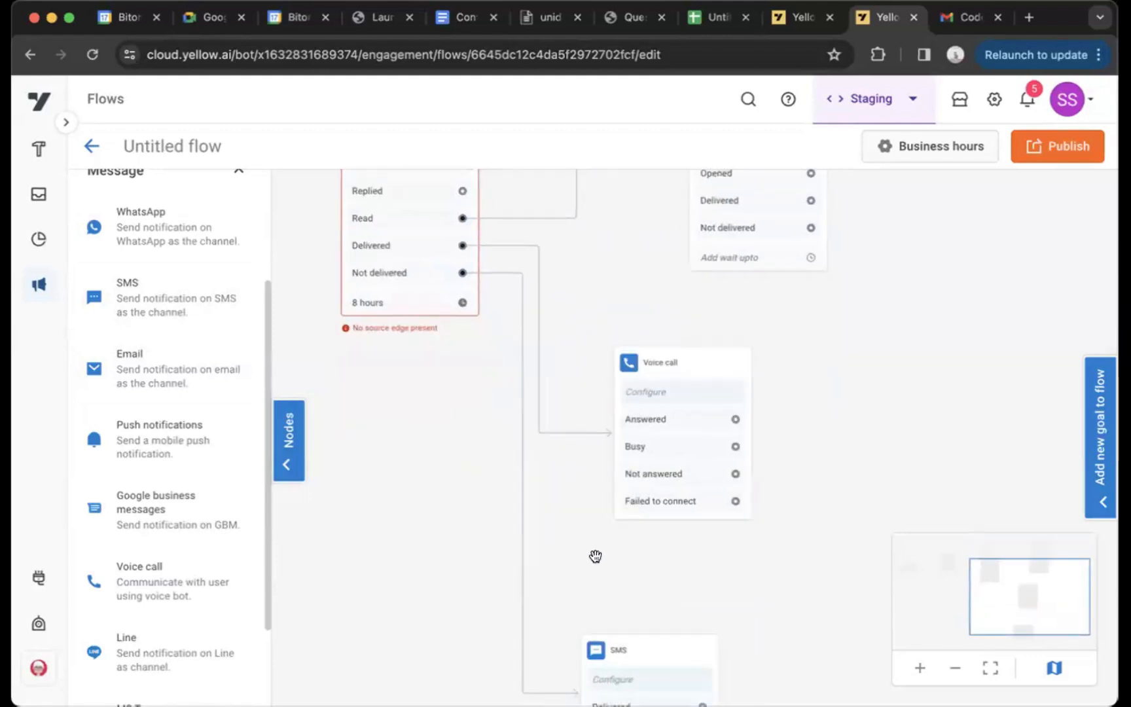
scroll(595, 537, down, 2)
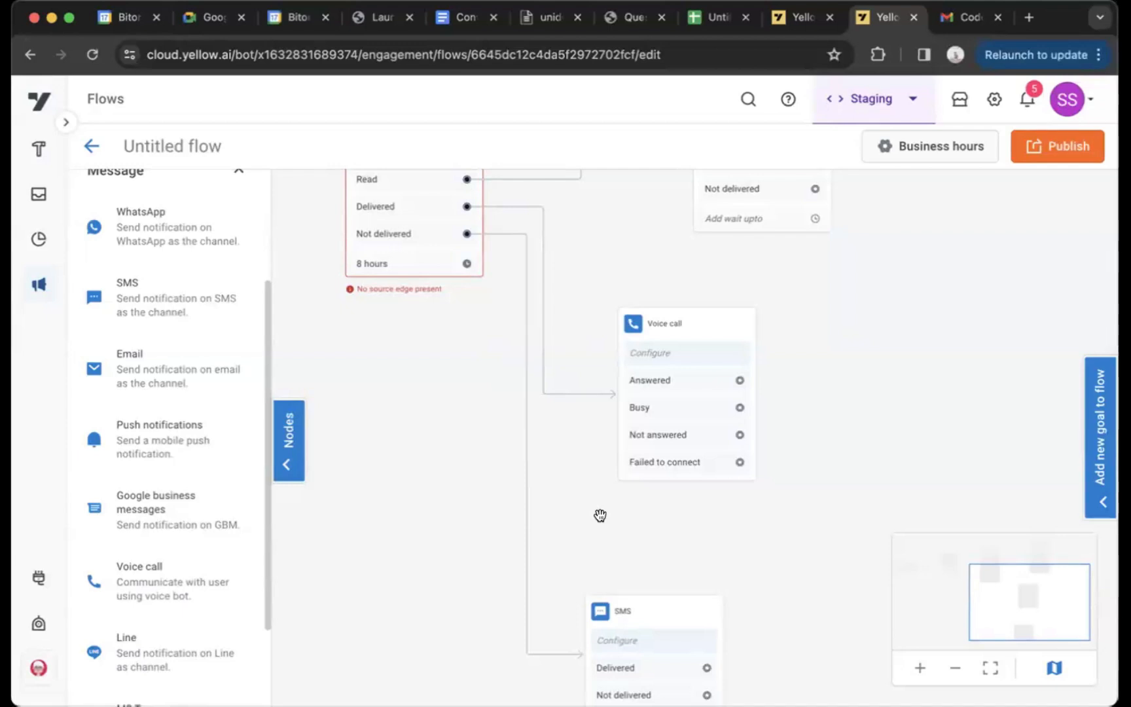
drag(599, 515, 598, 434)
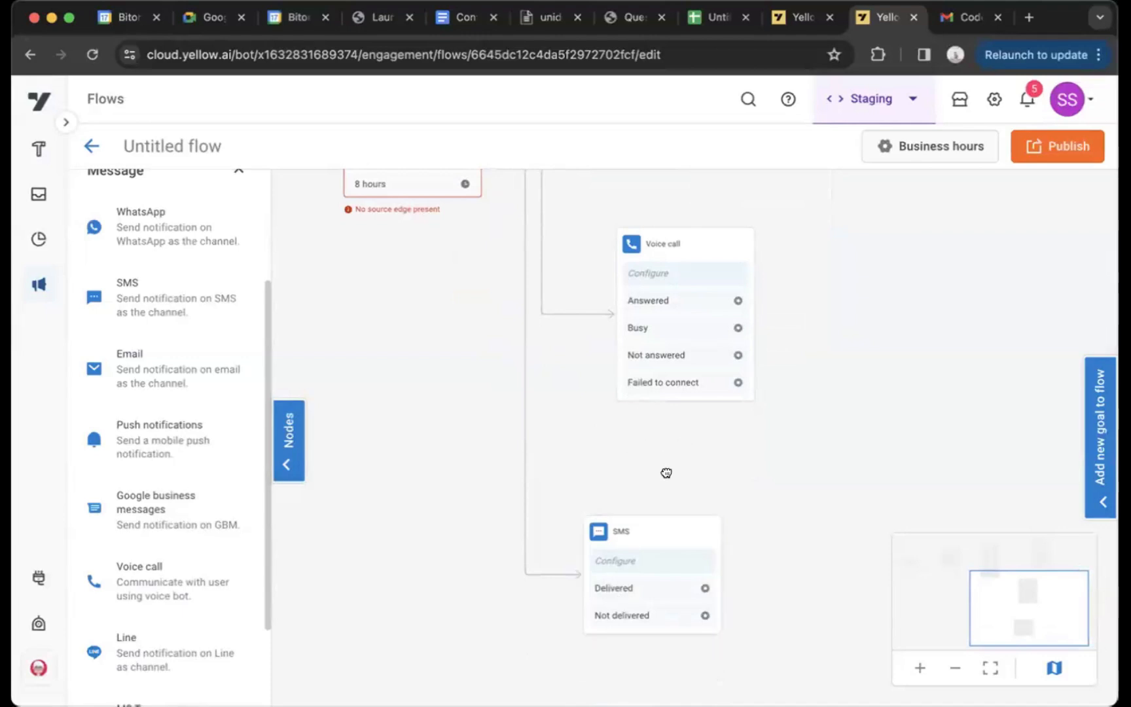
drag(666, 472, 685, 646)
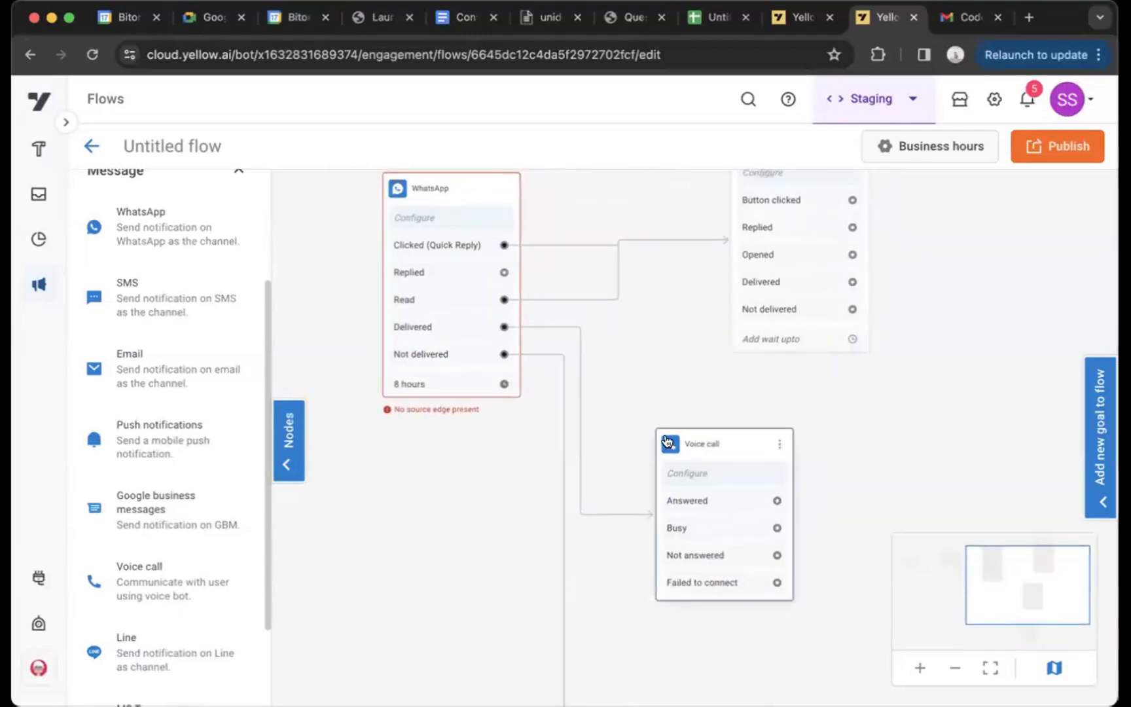
drag(651, 348, 653, 419)
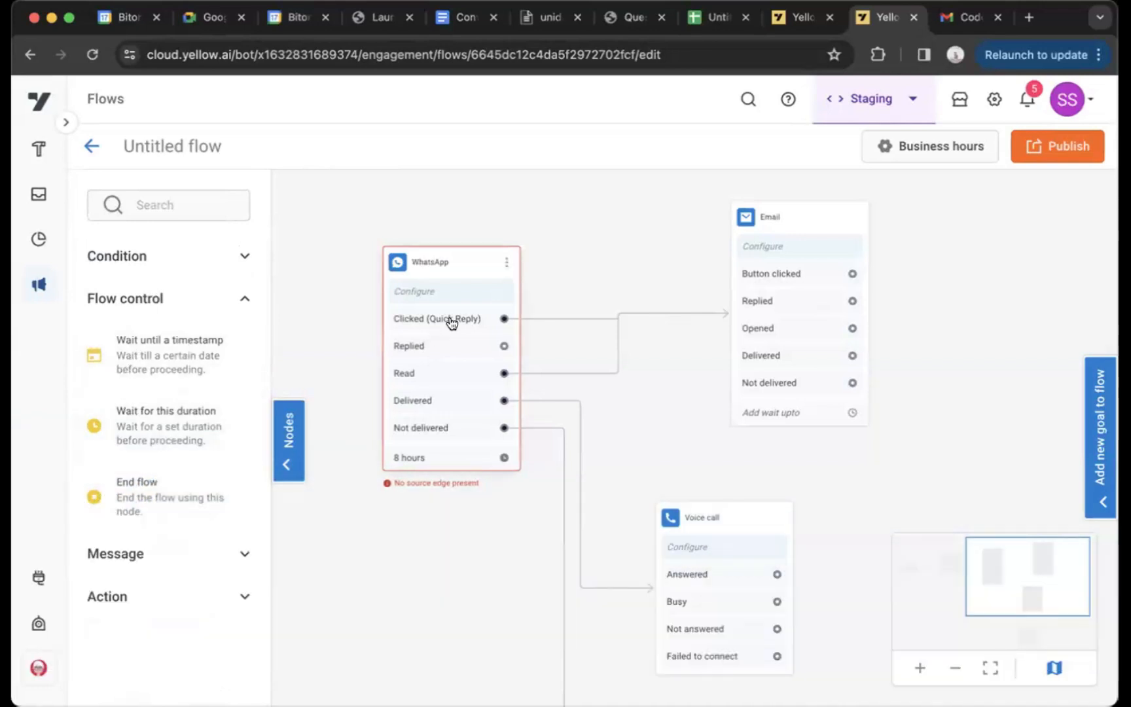
Connect the Delivered output of the first SMS node to the WhatsApp node
drag(366, 590, 639, 604)
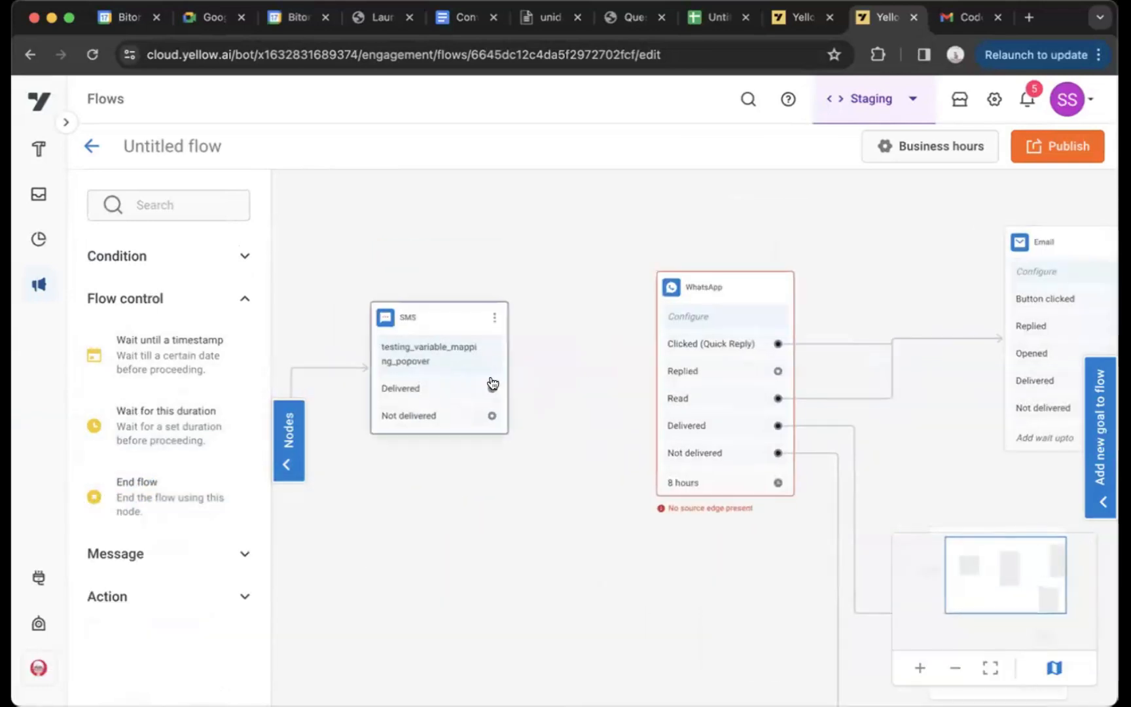
drag(489, 389, 720, 398)
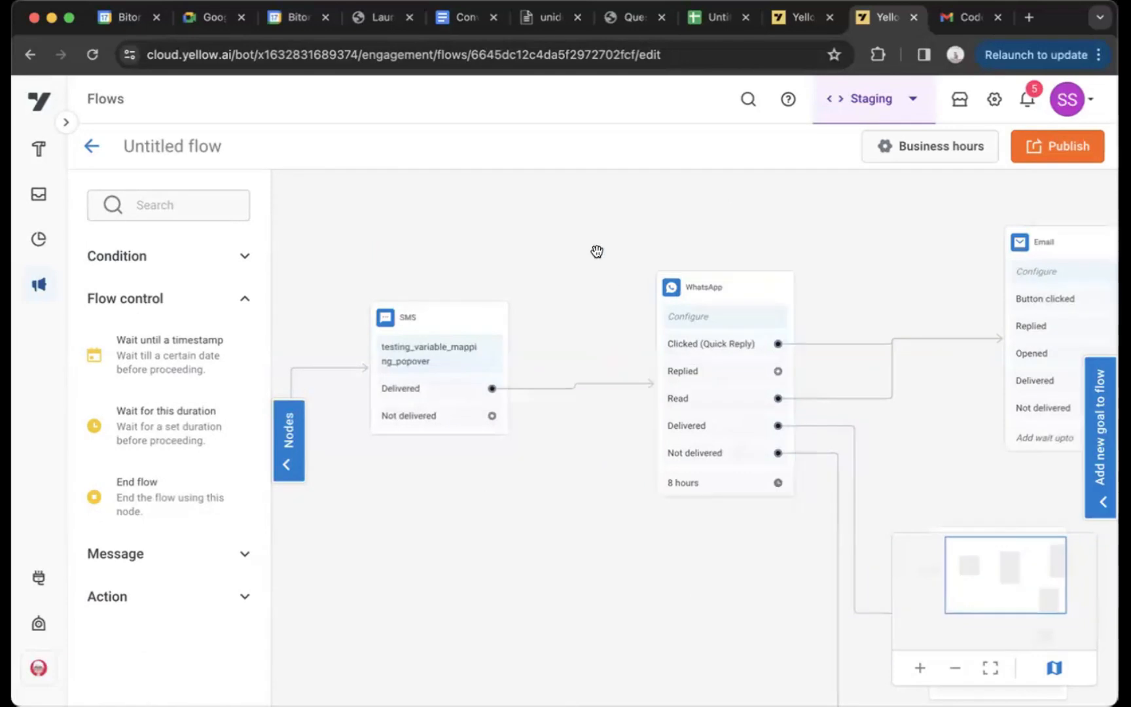
drag(596, 251, 504, 228)
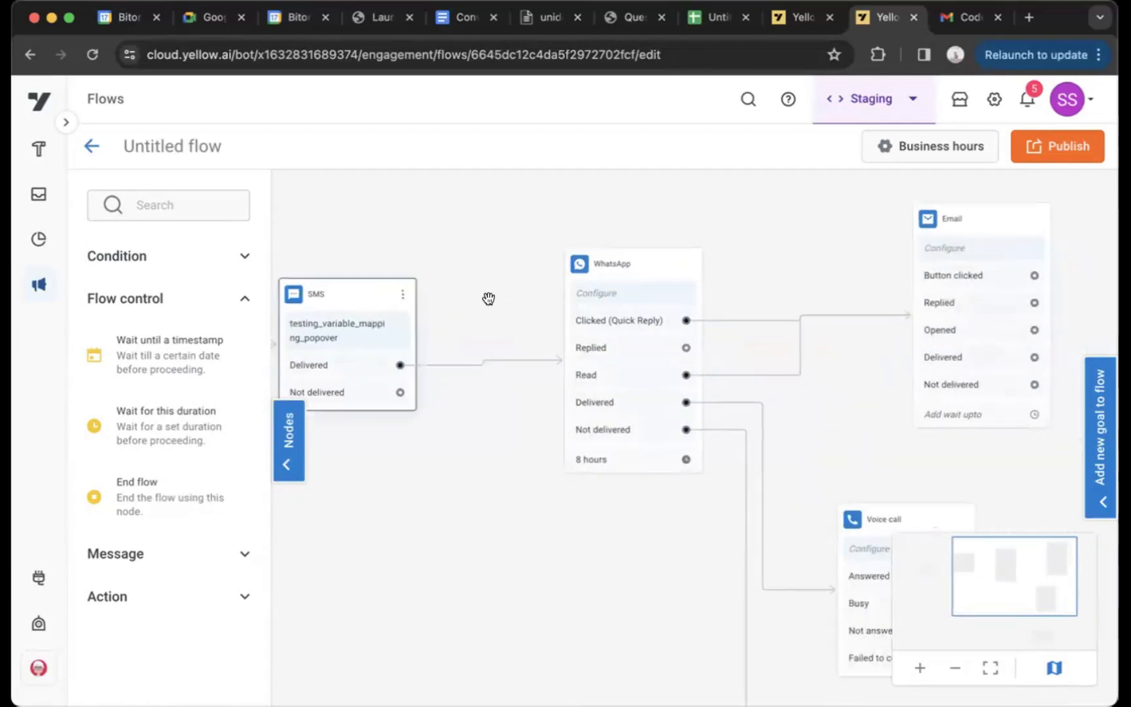
Add a Wait for this duration node above the WhatsApp-to-Email link and move the Email node farther right
drag(433, 221, 400, 181)
drag(454, 502, 361, 457)
drag(709, 321, 588, 415)
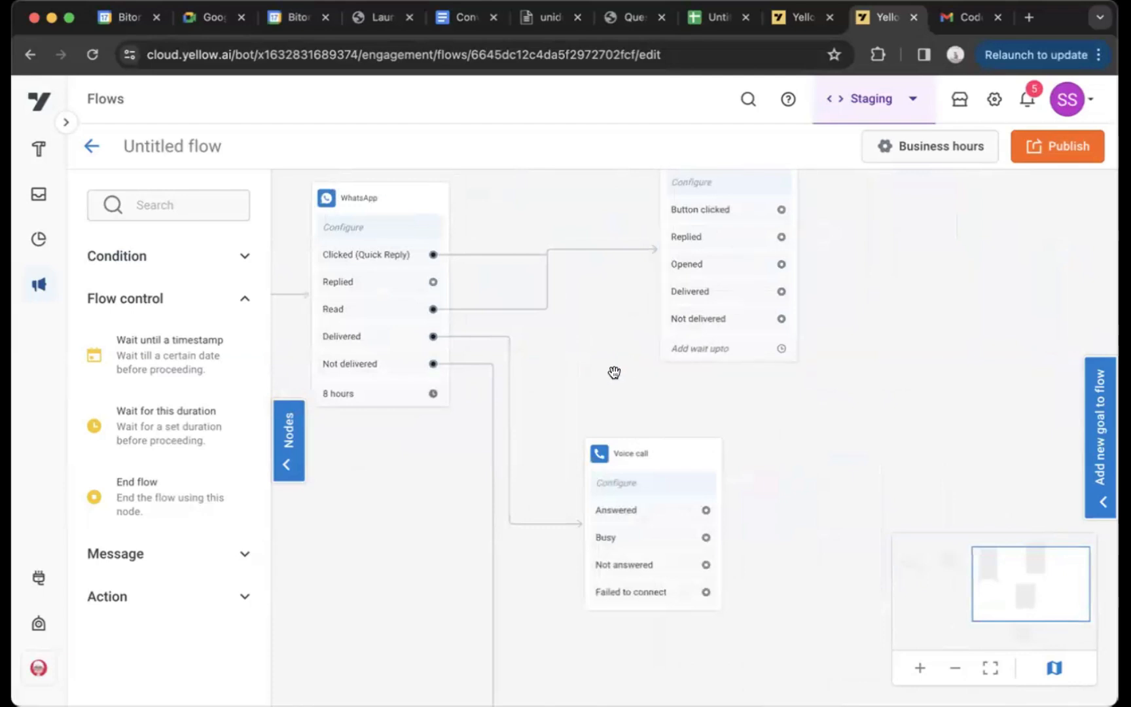
drag(613, 374, 578, 497)
drag(134, 424, 478, 206)
drag(686, 293, 880, 305)
Remove both WhatsApp-to-Email connections and link the WhatsApp node's Clicked (Quick Reply) output to the Wait for this duration node
click(606, 396)
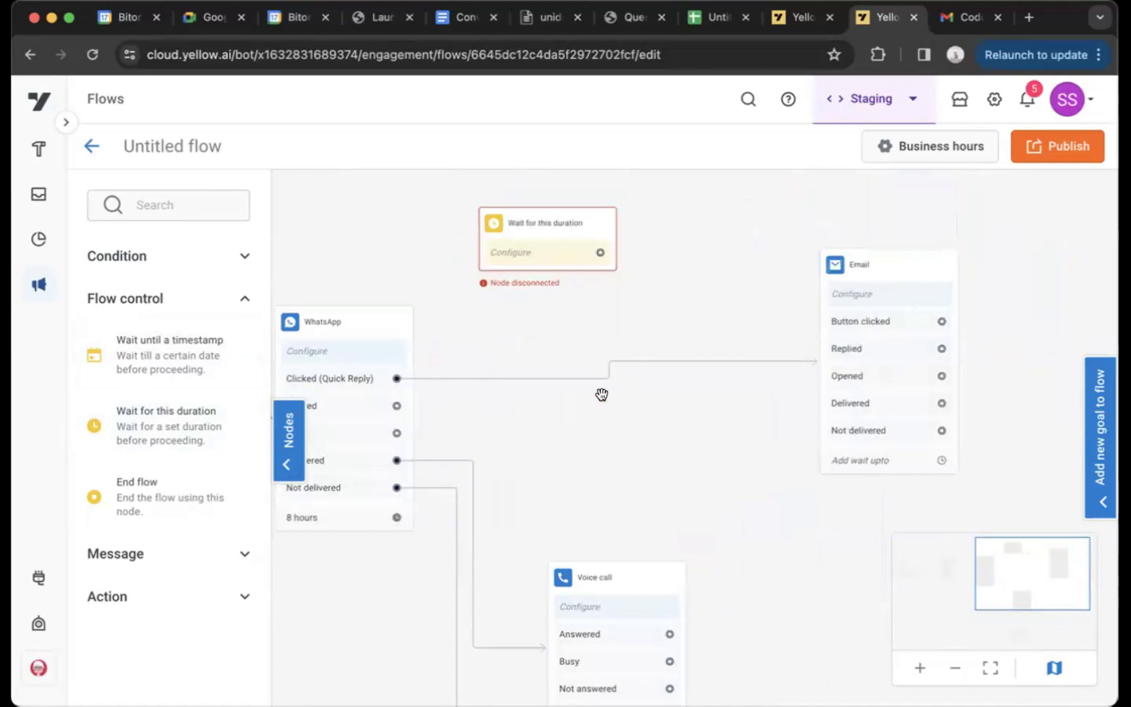
click(608, 370)
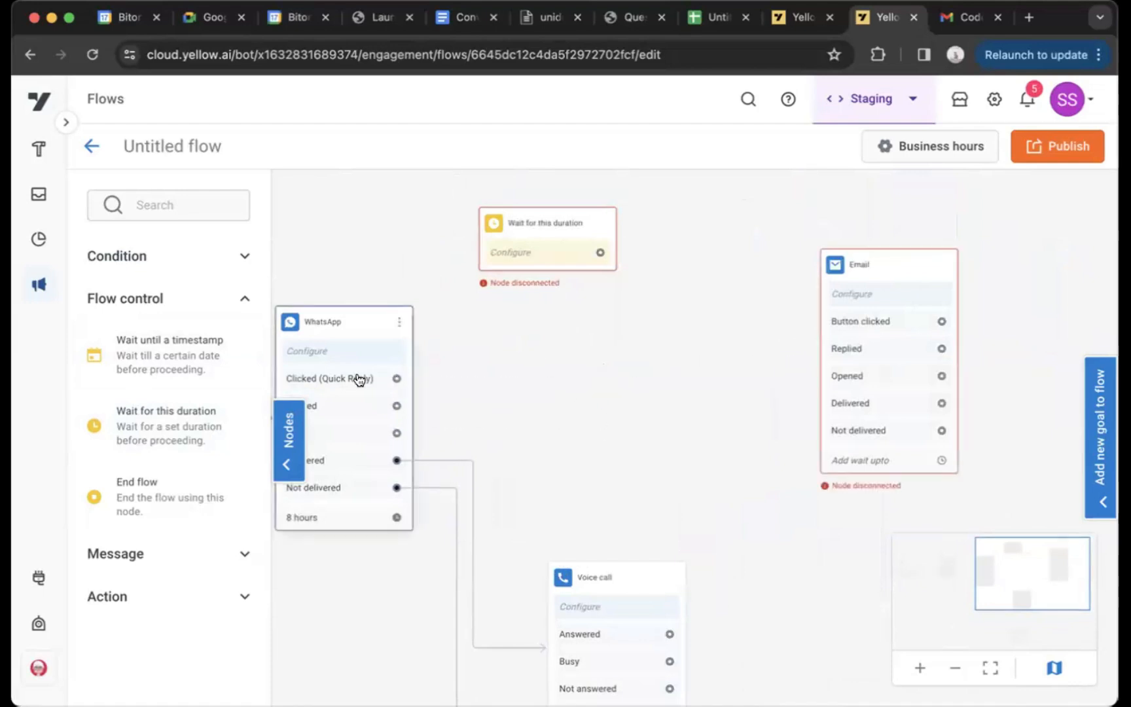
drag(396, 378, 497, 252)
Set the Wait for this duration node to 10 hours and connect its output to the Email node
click(553, 248)
click(942, 271)
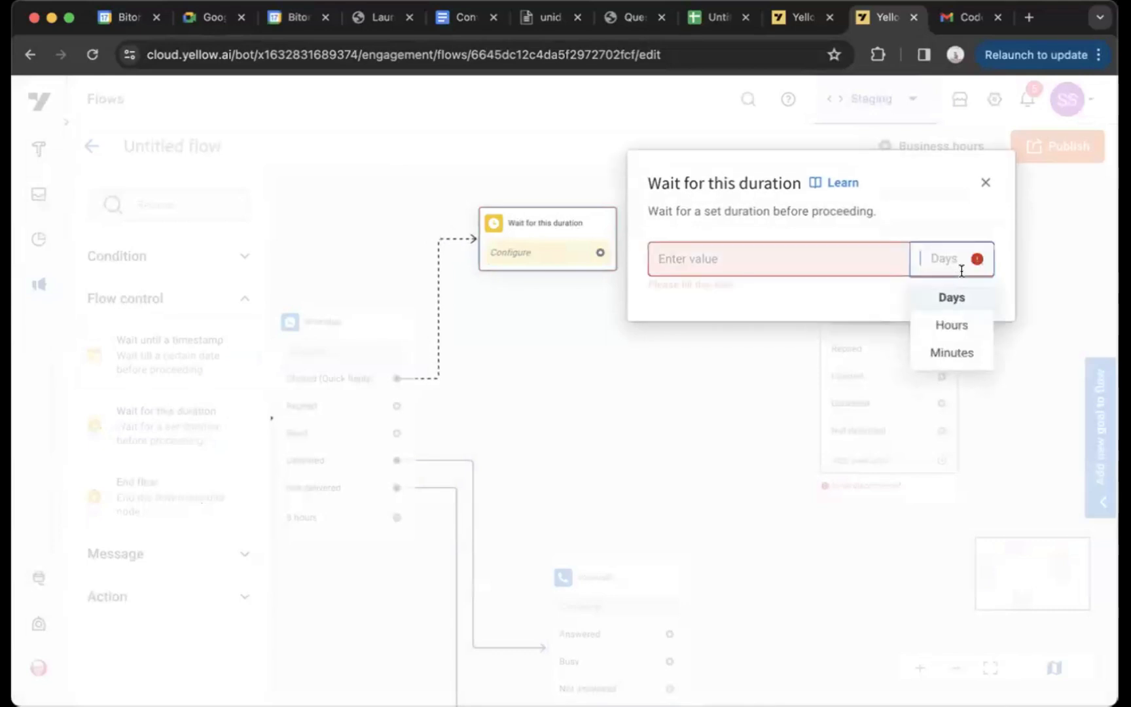
click(937, 321)
click(792, 263)
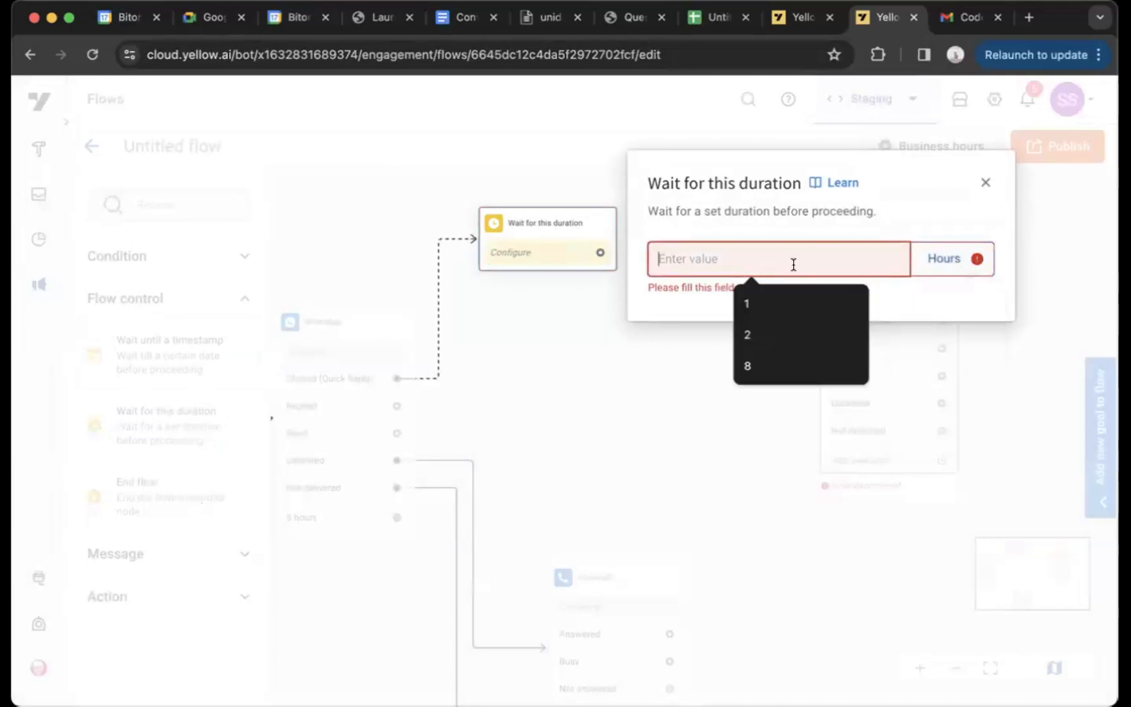
text(10)
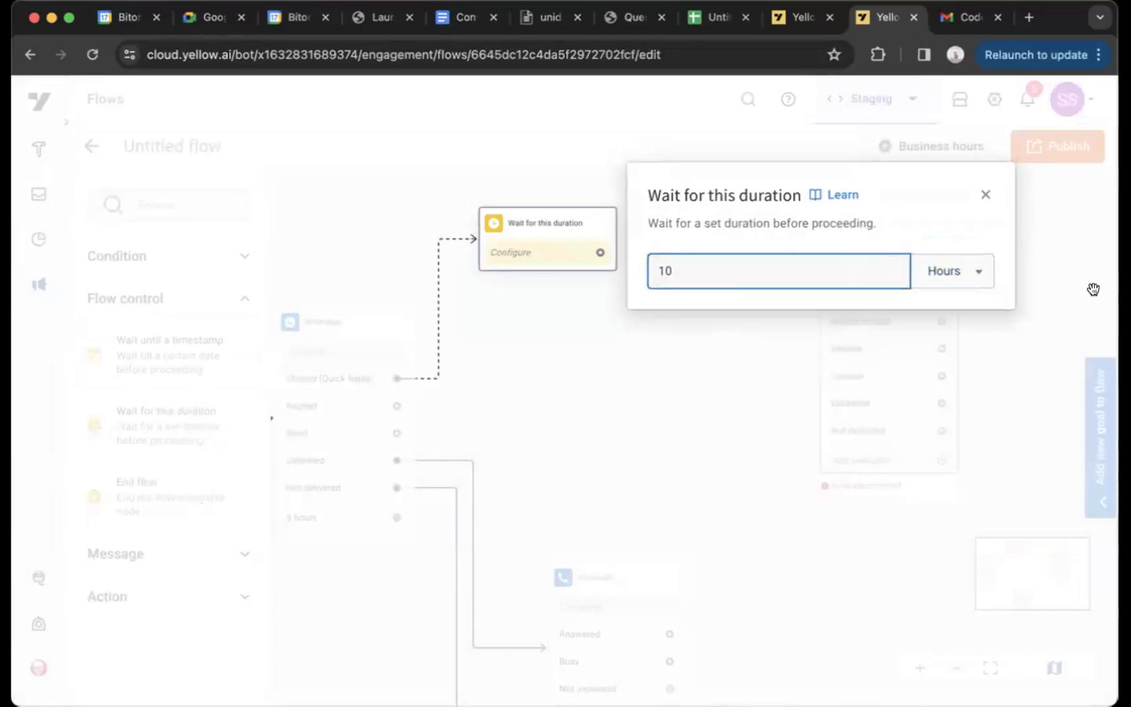
click(677, 373)
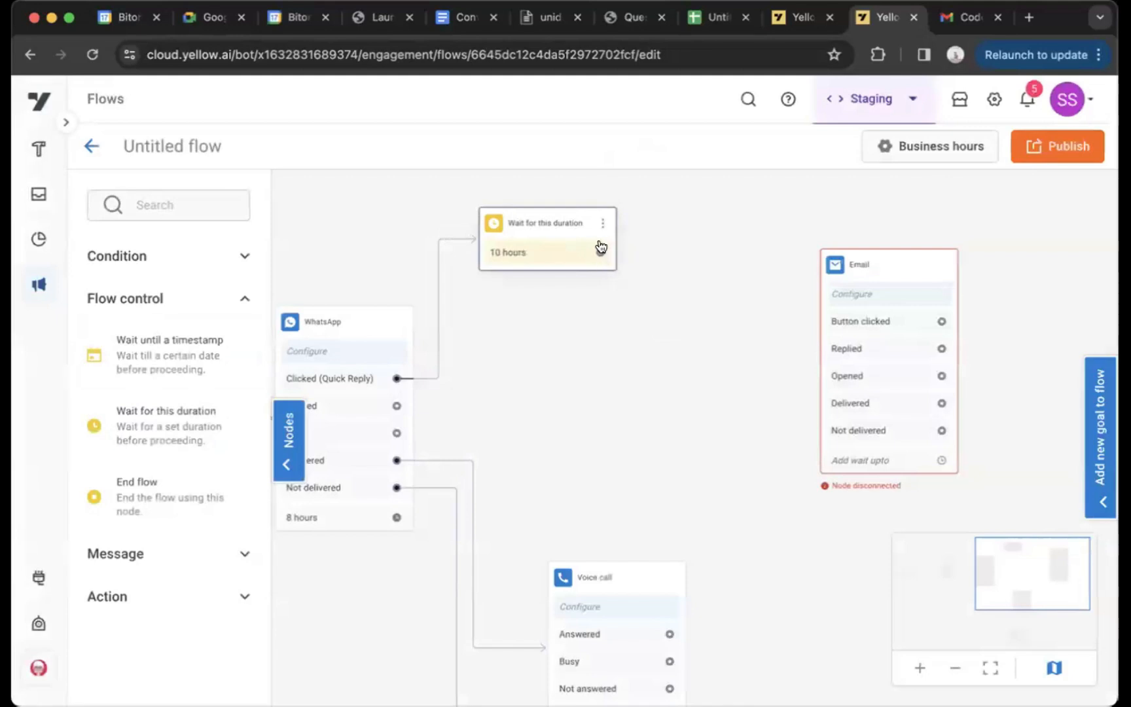
drag(599, 252, 841, 377)
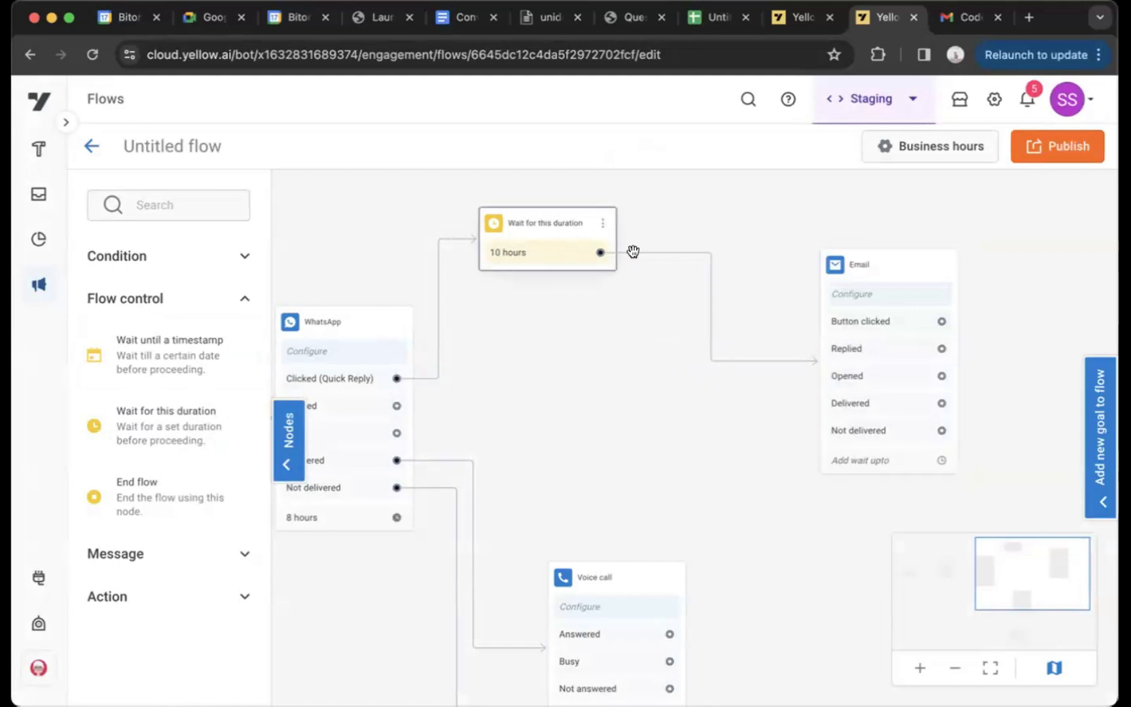
Add a Wait until a timestamp node between the WhatsApp and Email nodes and set its time to 03:00 PM
drag(227, 359, 654, 398)
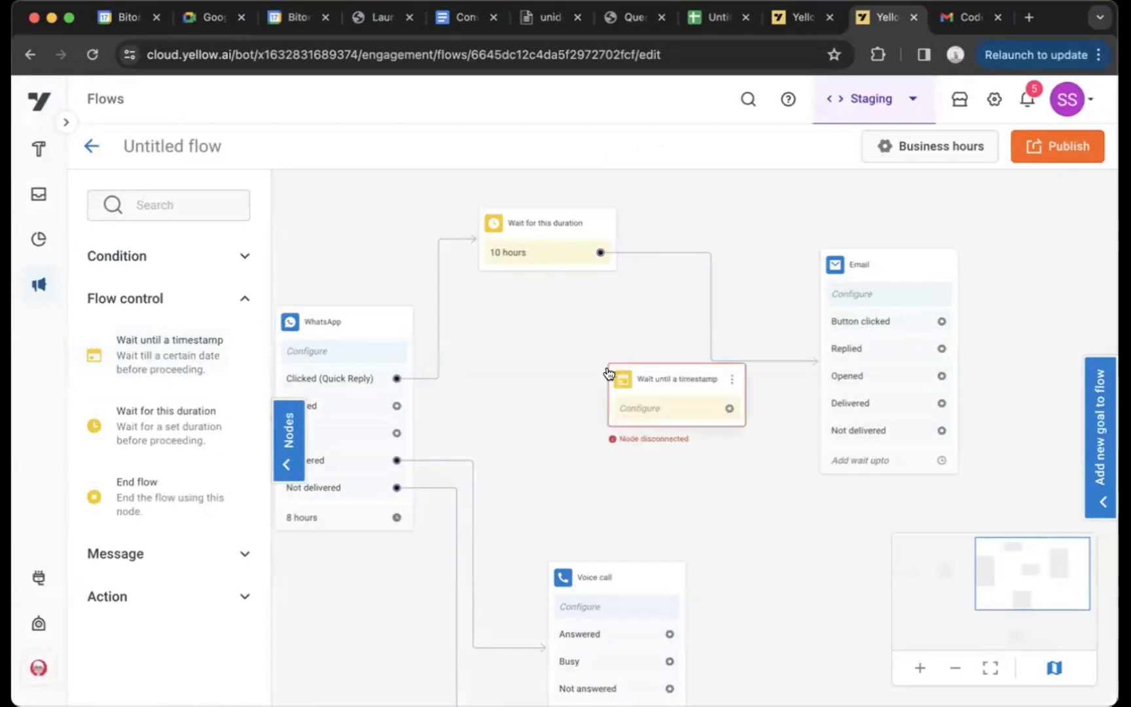
click(430, 437)
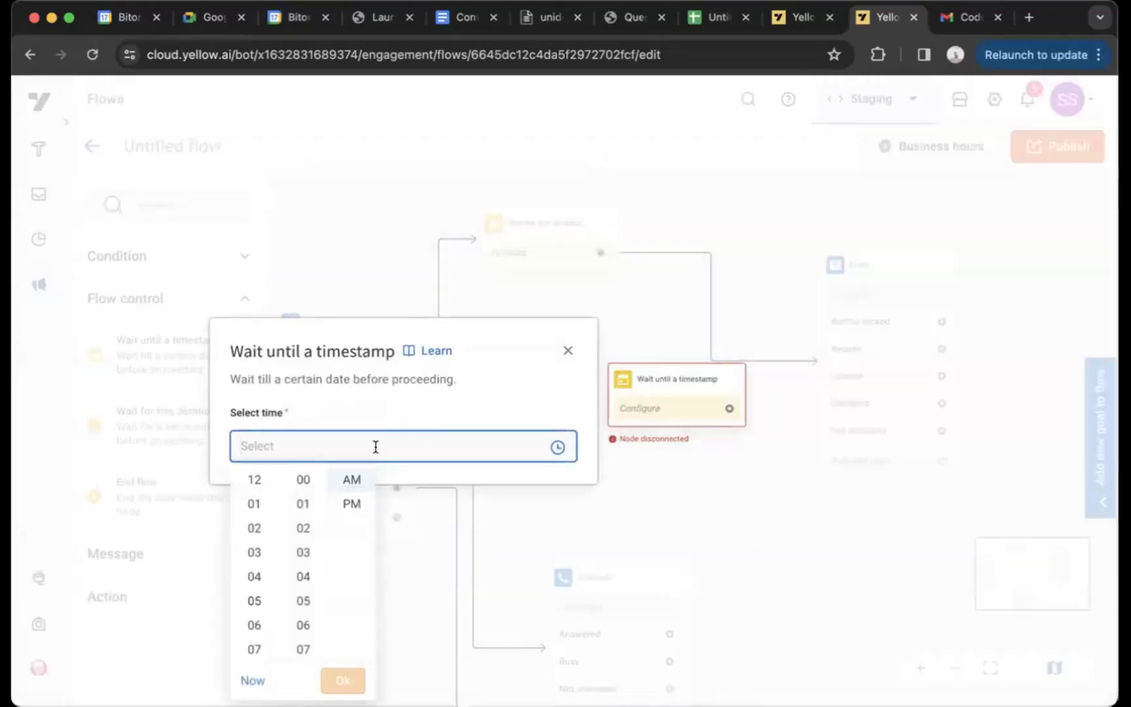
click(248, 553)
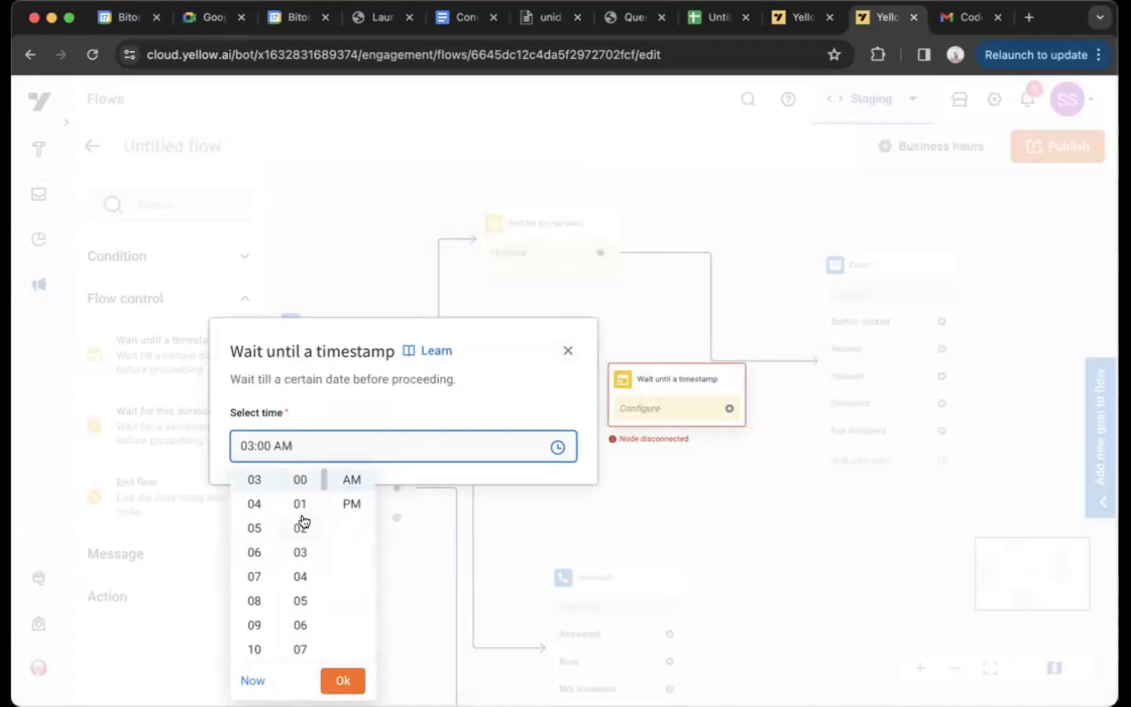
click(341, 502)
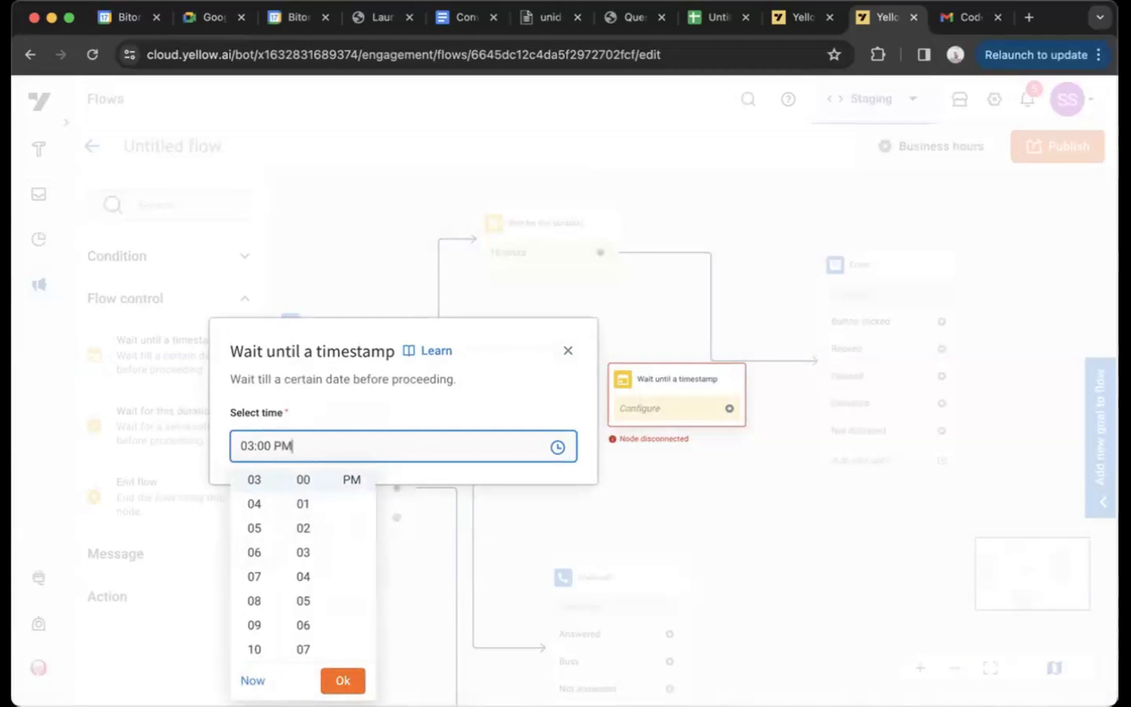
click(342, 672)
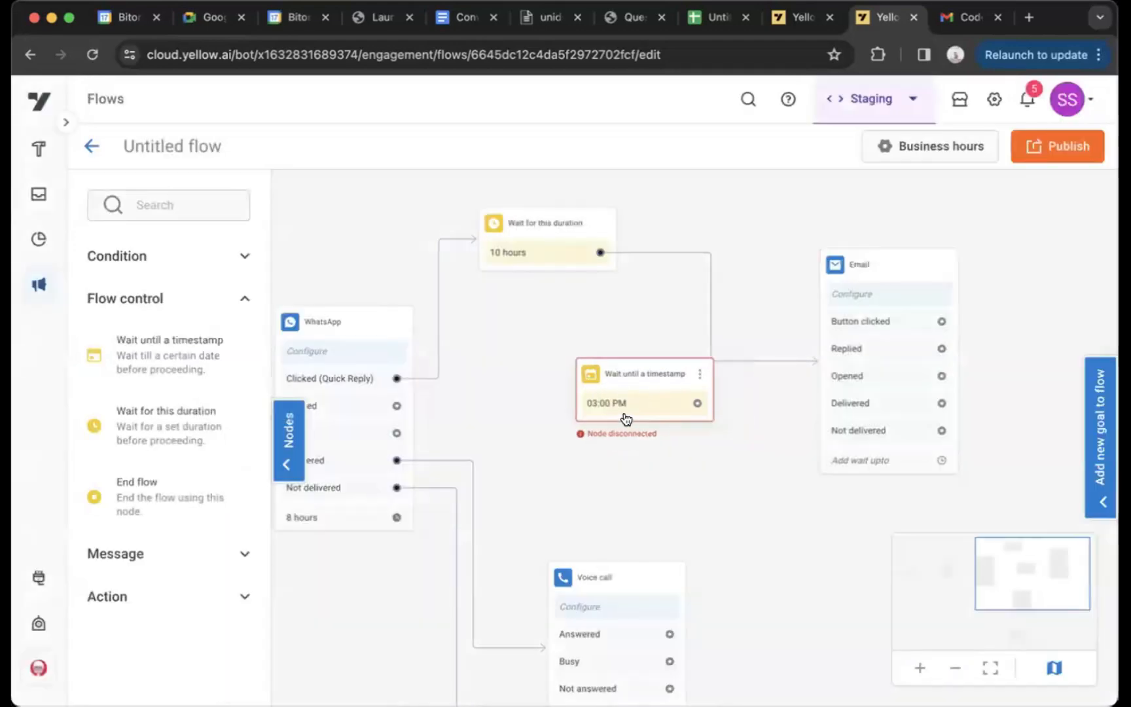
click(612, 407)
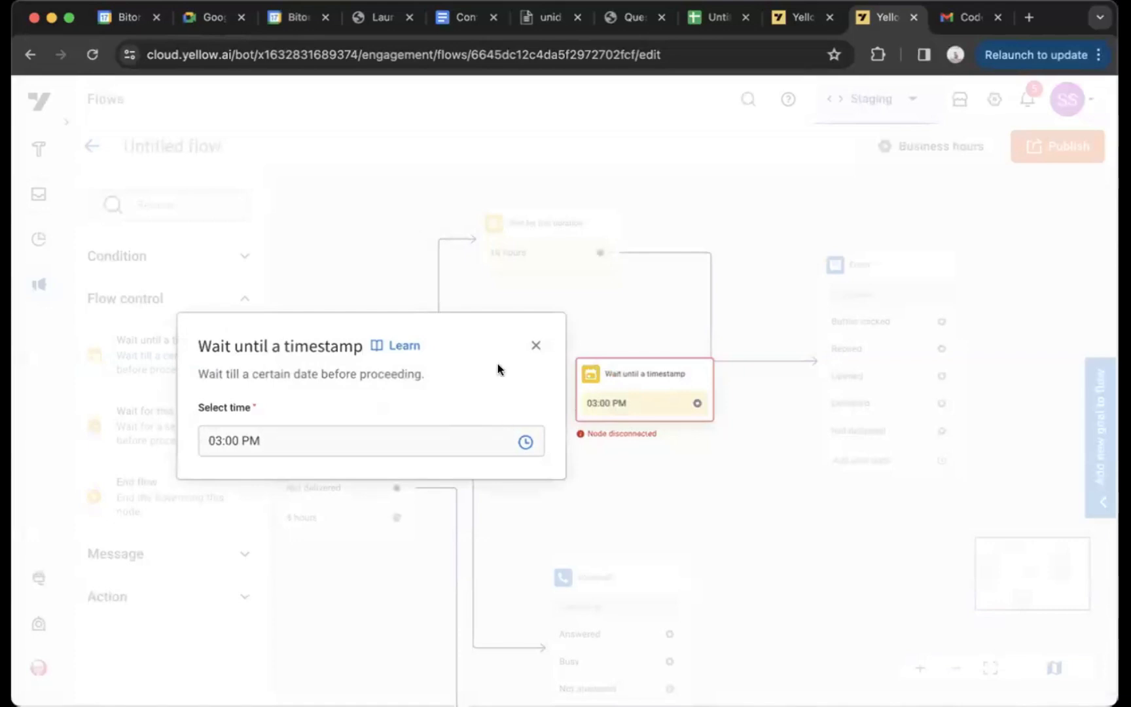
click(534, 346)
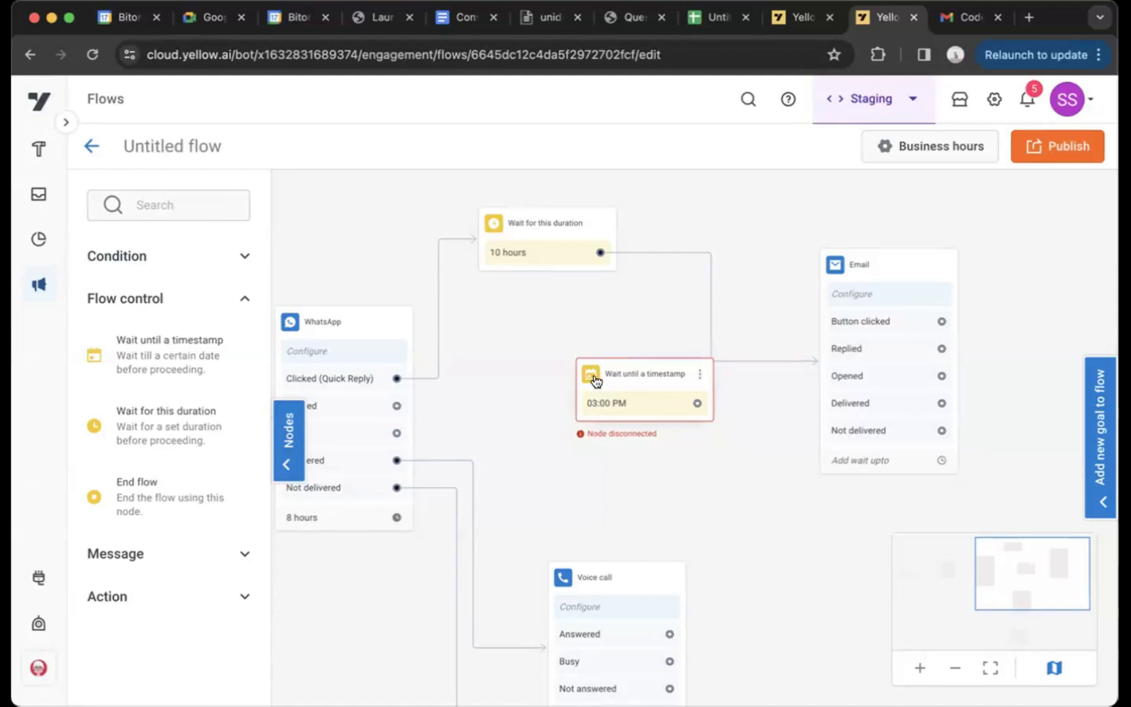
Move the Wait until a timestamp node slightly toward the WhatsApp node and connect WhatsApp's Replied output to it
drag(593, 379, 571, 392)
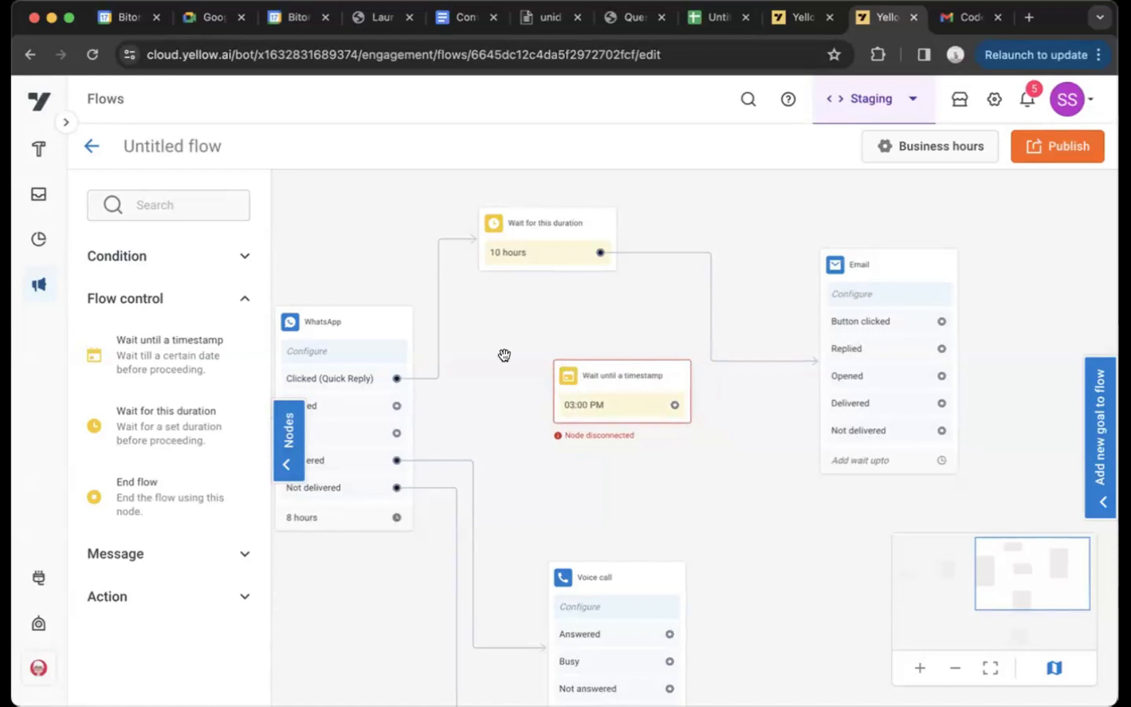
drag(504, 354, 535, 323)
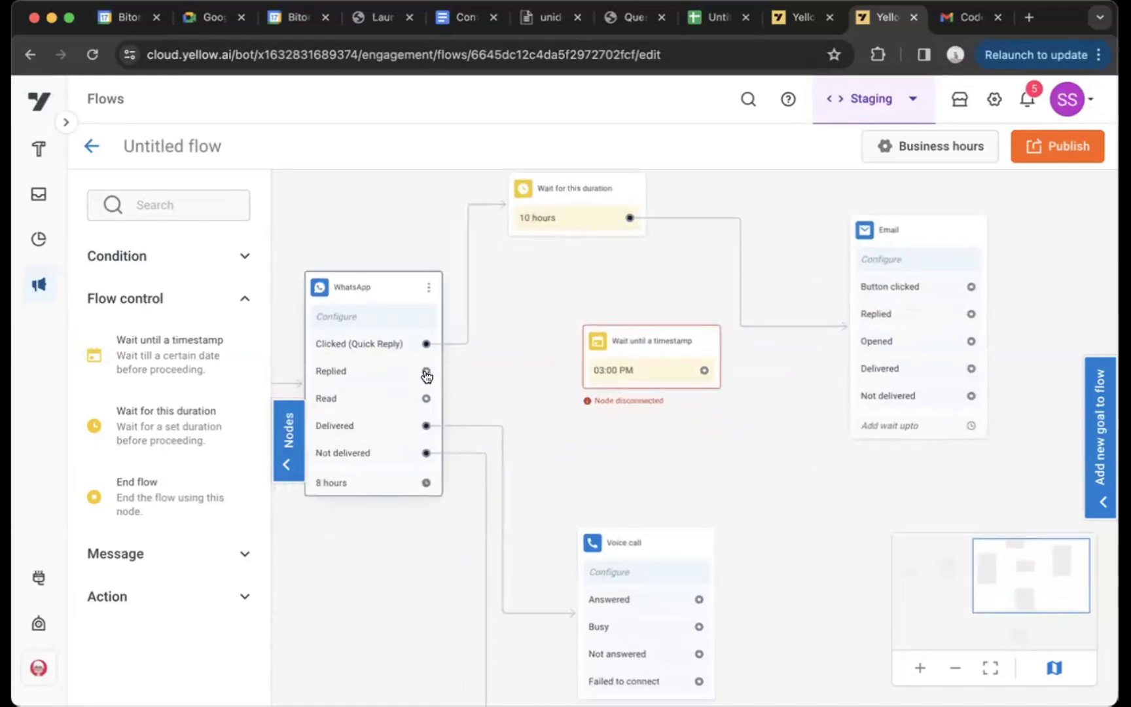
drag(425, 370, 595, 362)
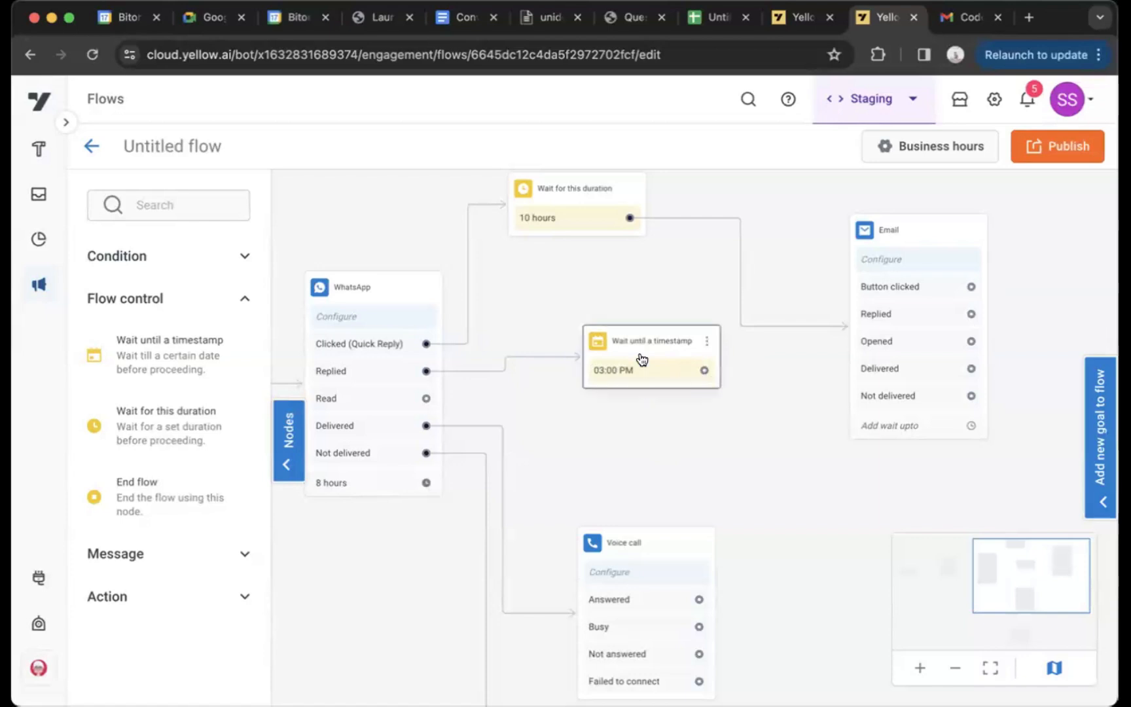
Add an End flow node to the canvas between the Email and Voice call nodes
drag(645, 260, 659, 309)
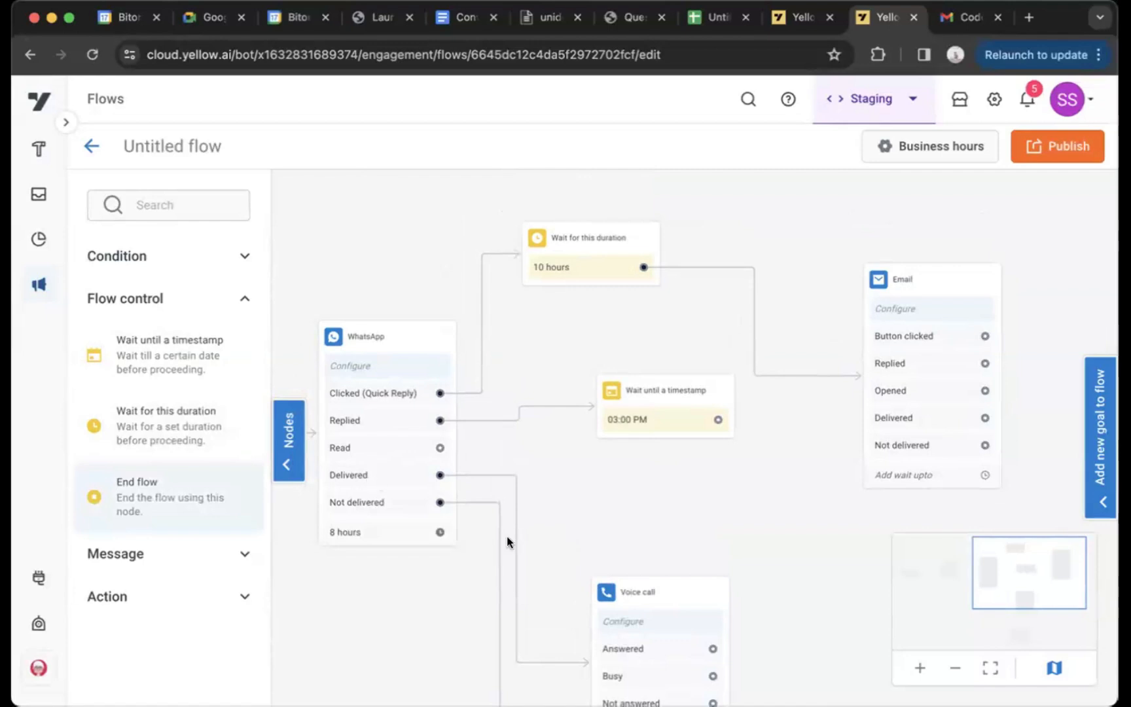
drag(506, 536, 770, 533)
drag(731, 598, 614, 501)
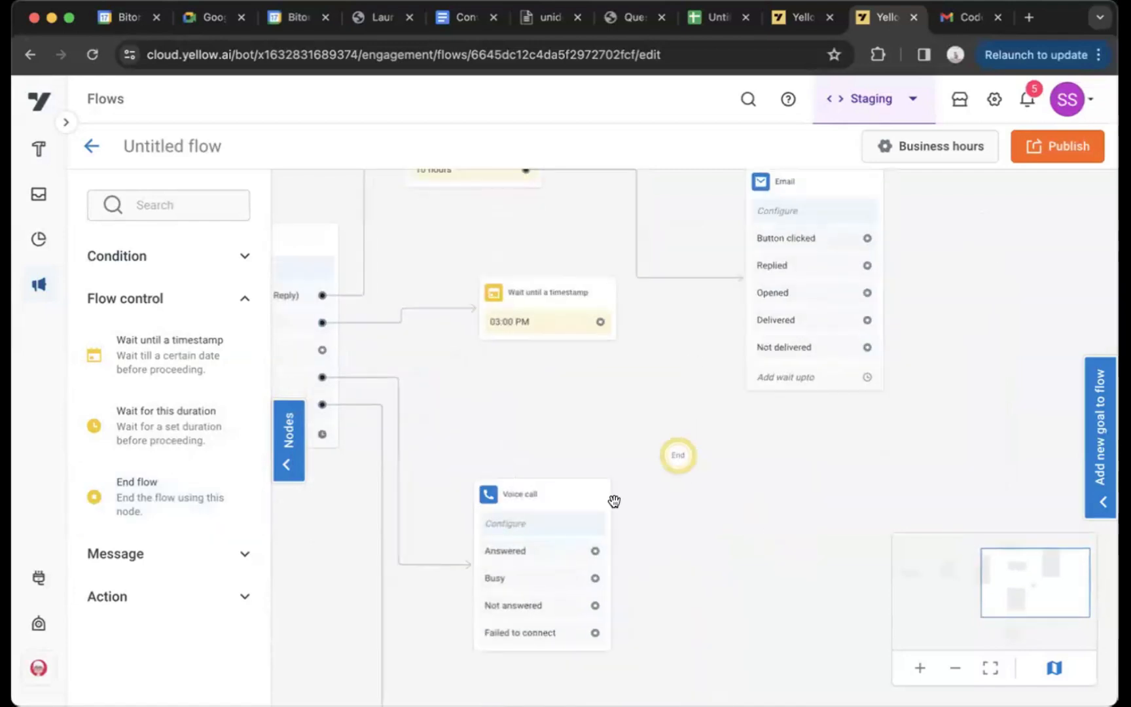
drag(706, 422, 717, 424)
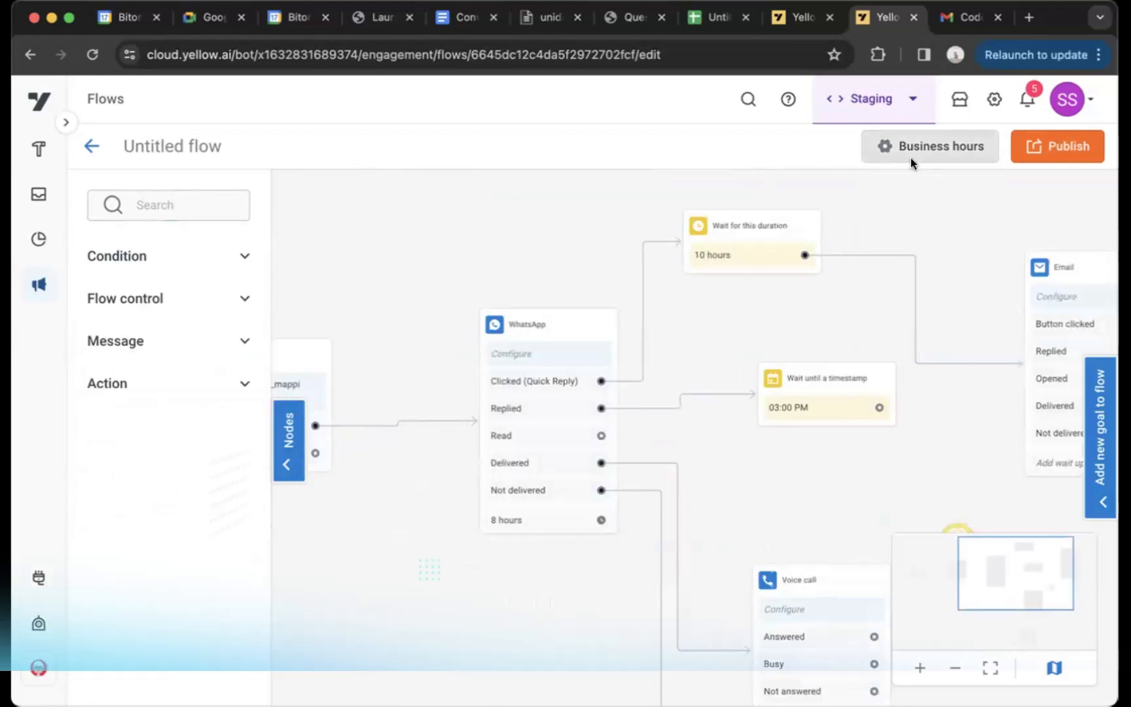
Preview the weekly schedule of the ad business hours for the flow and close the settings without applying it
click(910, 158)
click(859, 297)
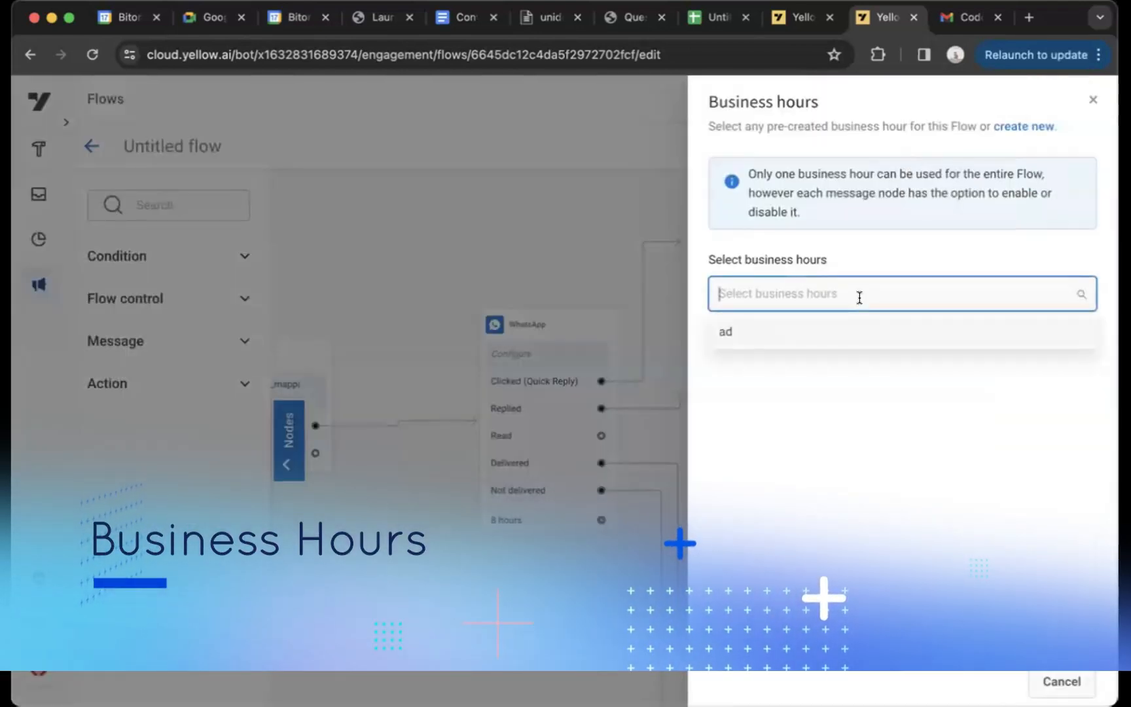
click(799, 329)
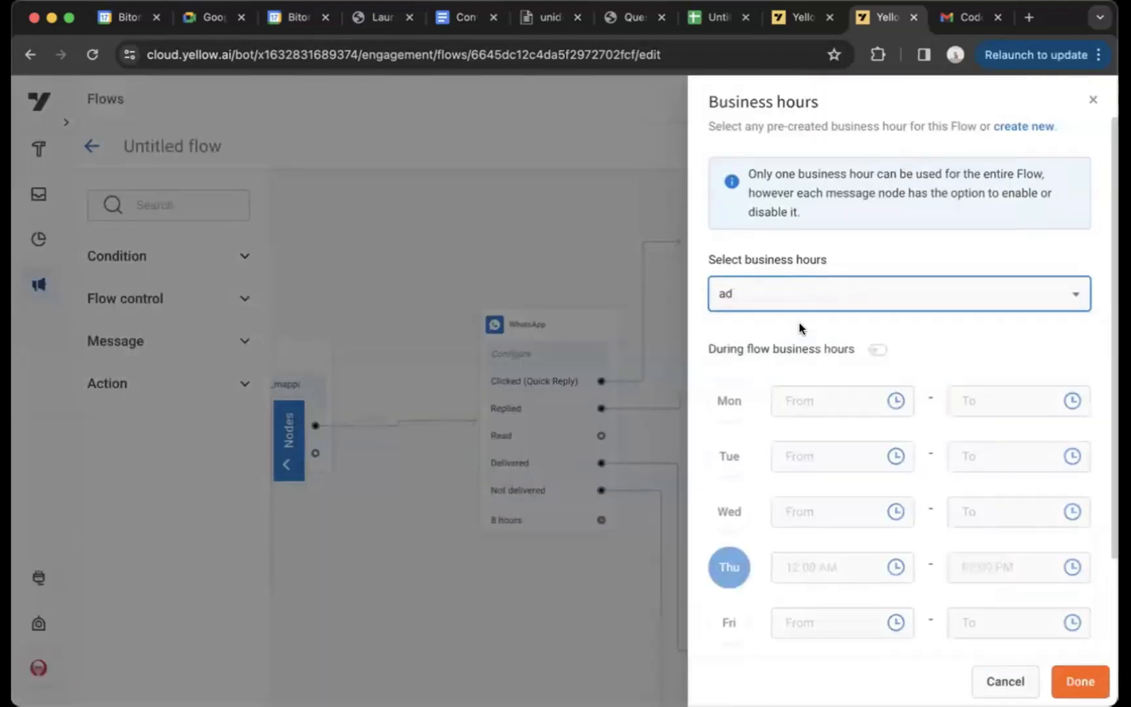
scroll(808, 358, down, 3)
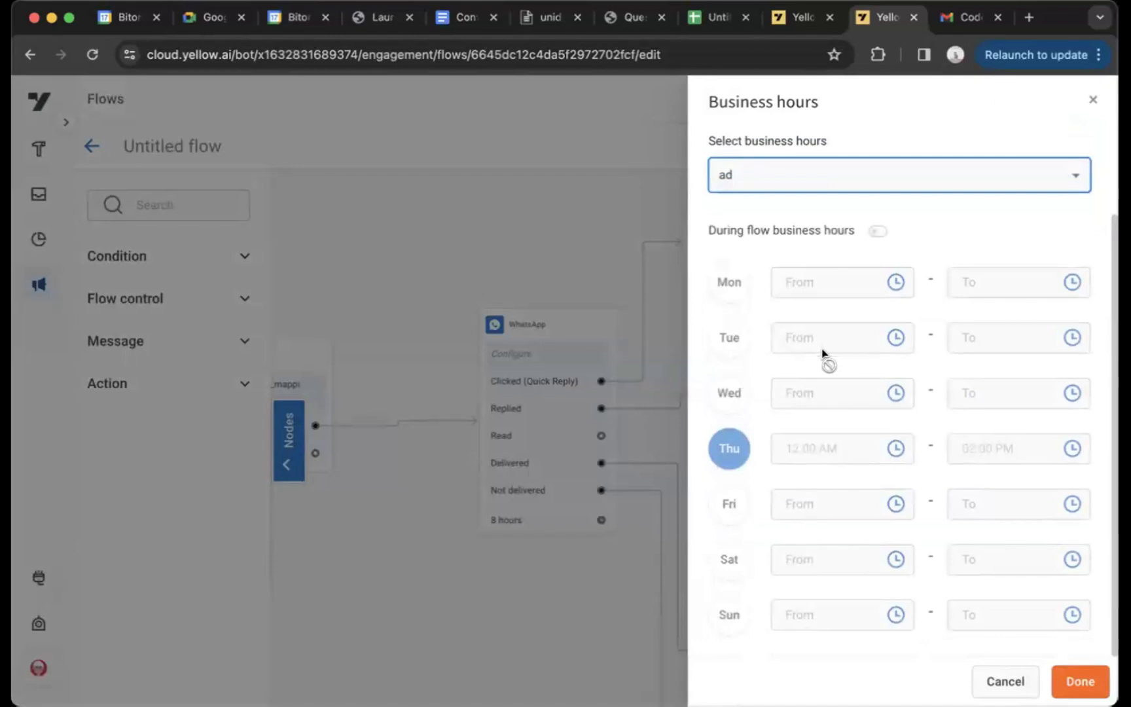
click(1092, 99)
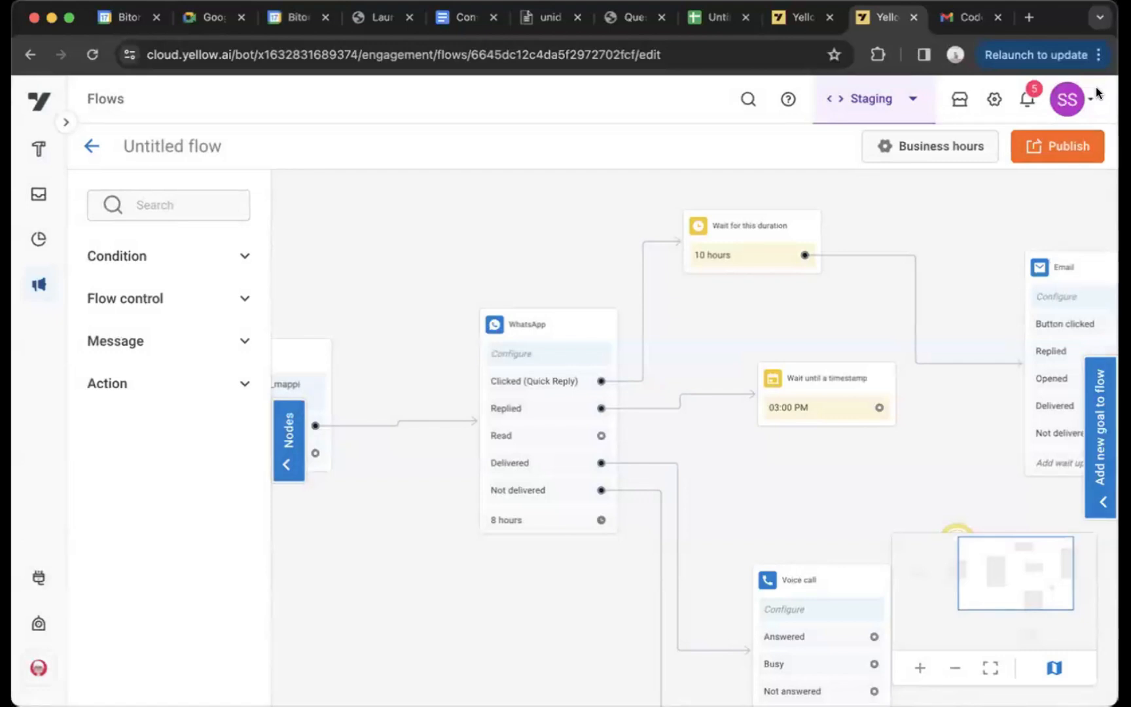
Review the WhatsApp node's notification sending time option and look through the available Condition nodes
click(543, 330)
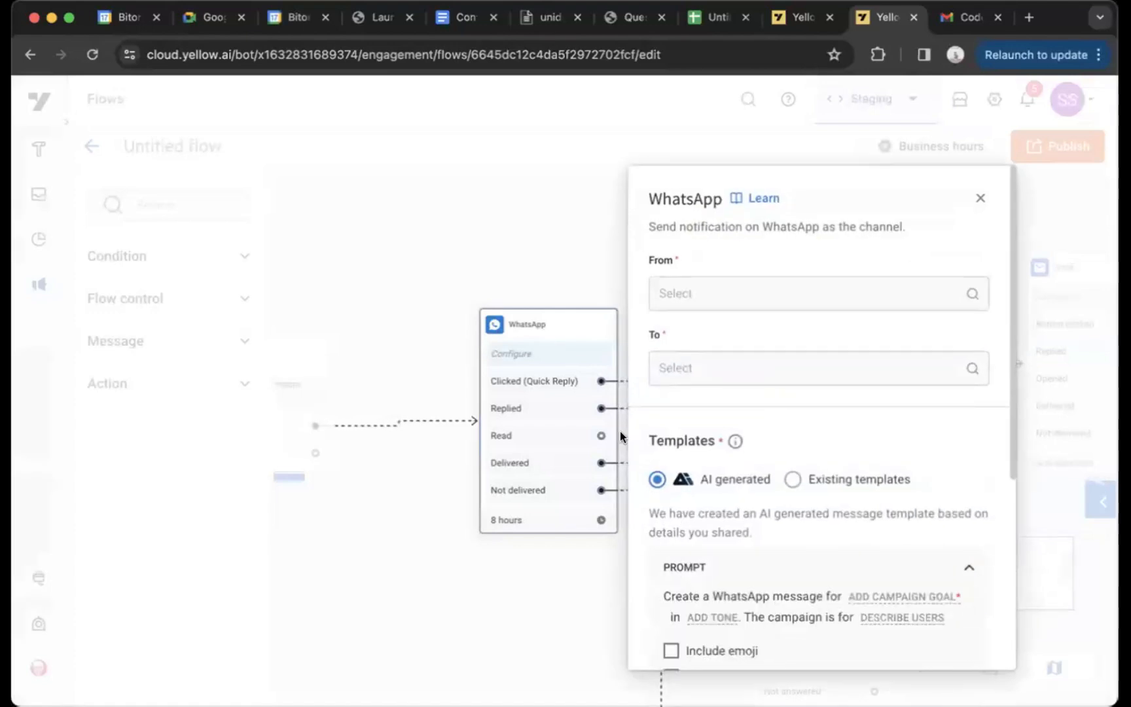
scroll(771, 543, down, 5)
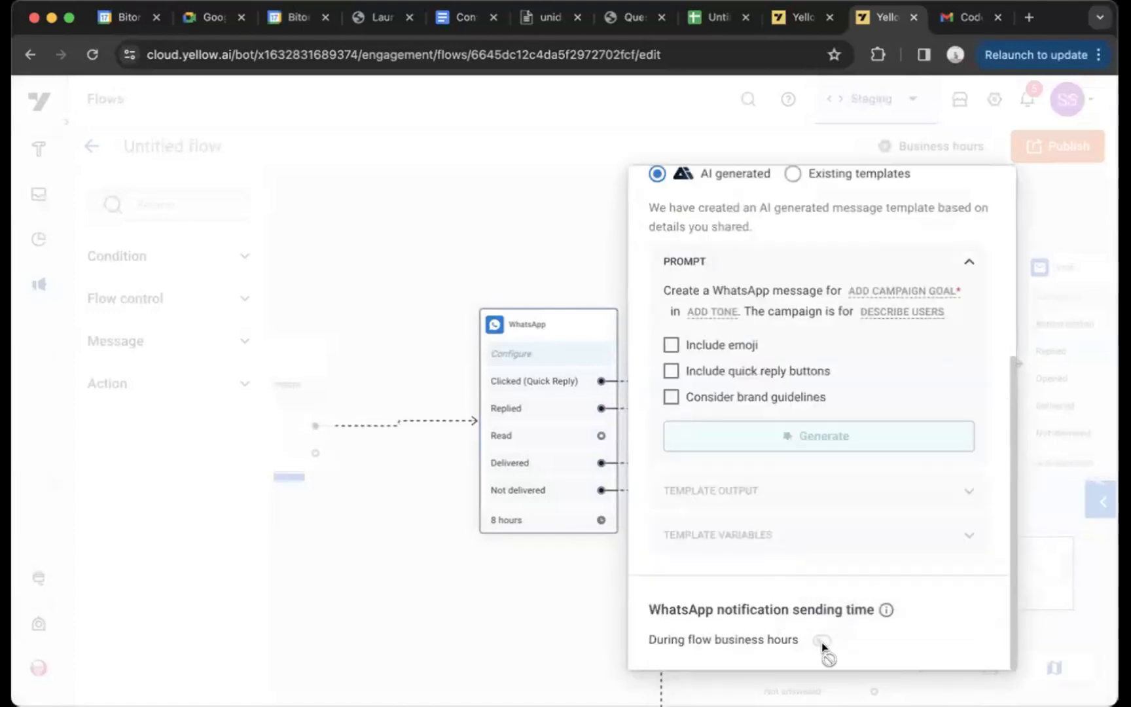
click(248, 257)
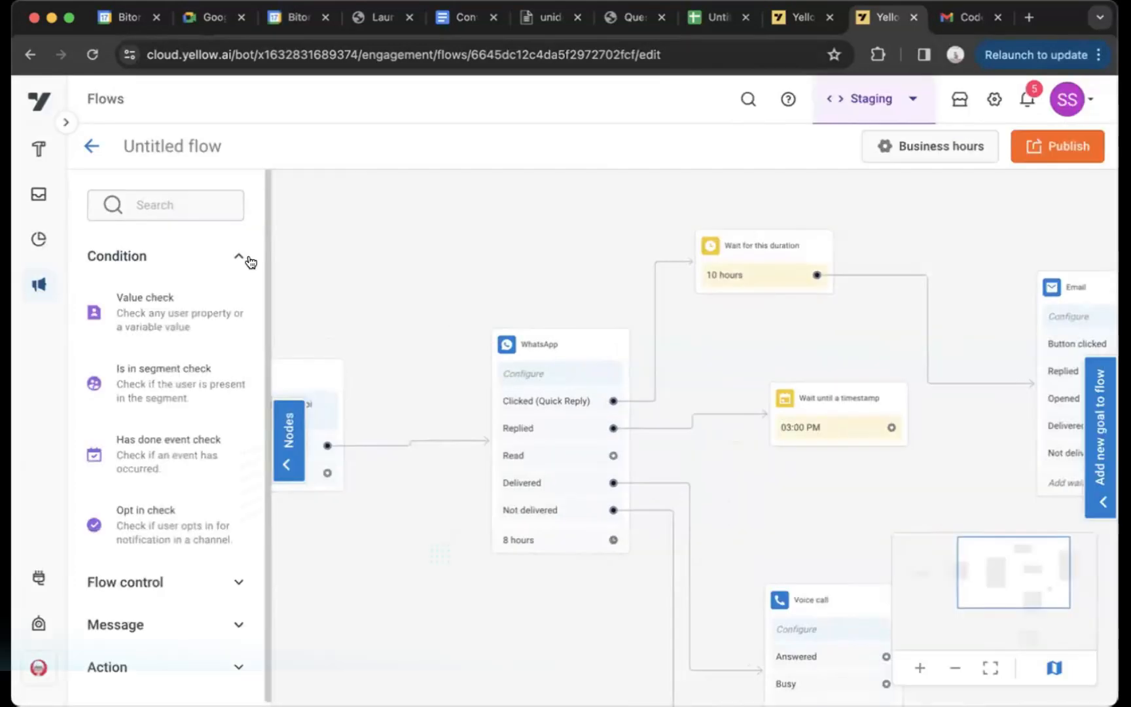
scroll(154, 410, down, 1)
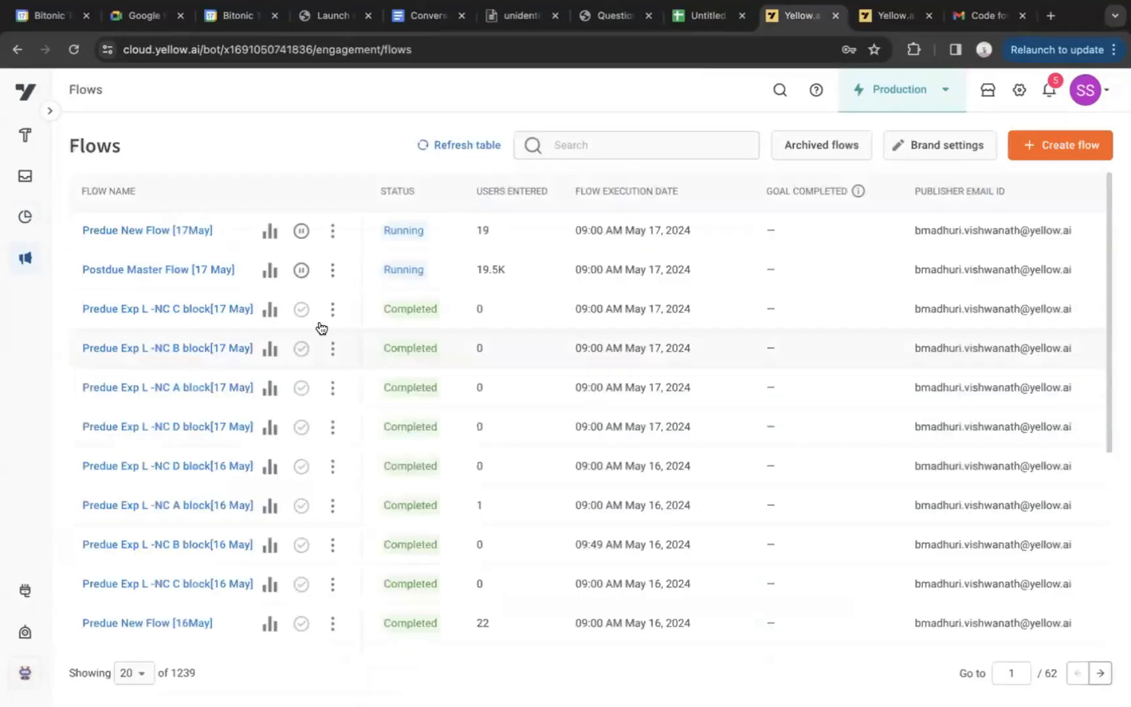
Open the analytics of the completed Predue New Flow [15May] and go to its Flow analysis section
scroll(321, 328, down, 8)
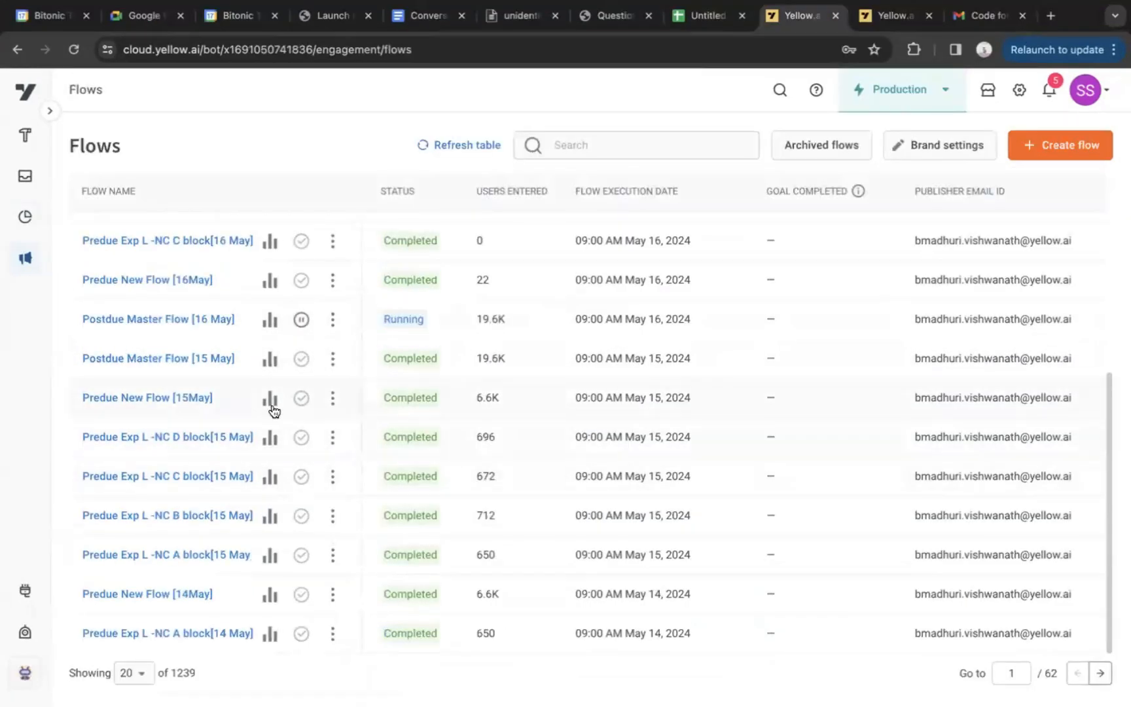
click(263, 403)
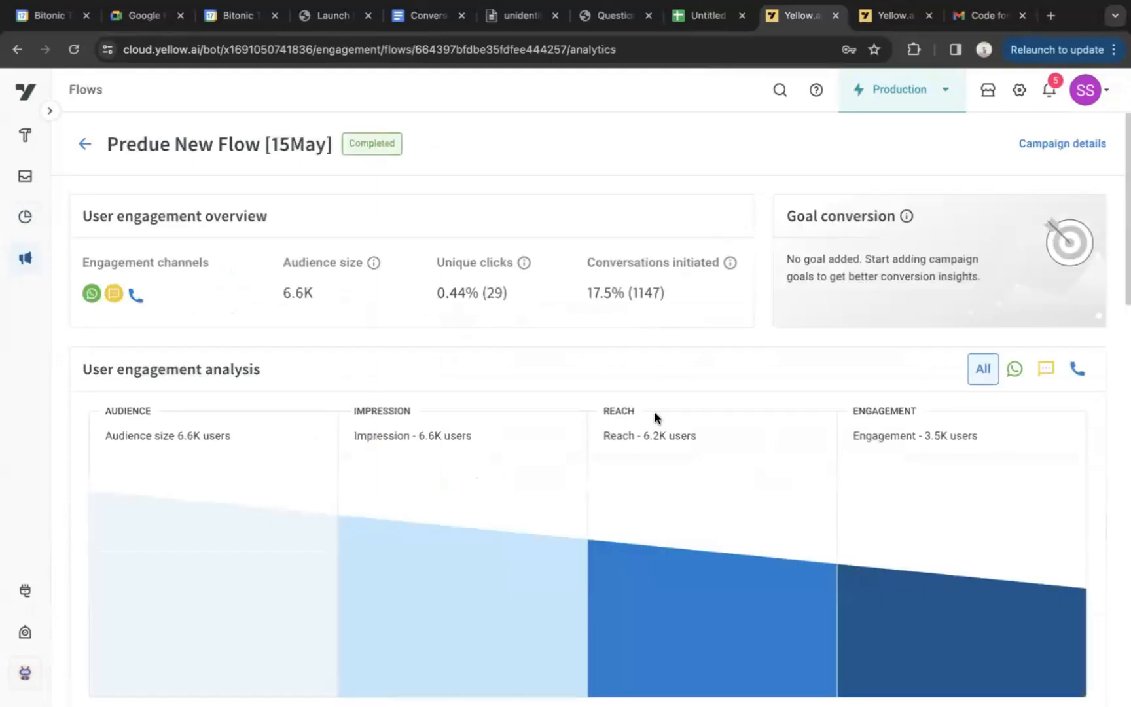
scroll(653, 416, down, 10)
scroll(629, 497, up, 10)
scroll(1000, 406, down, 10)
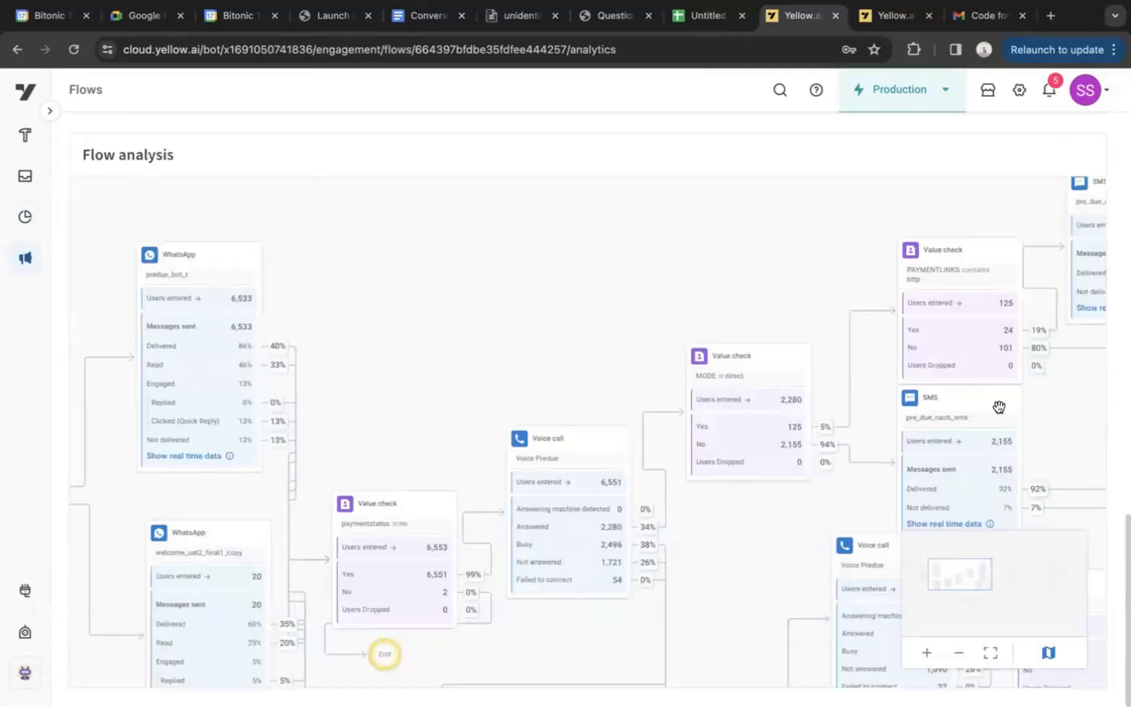
Examine the early nodes in Flow analysis and show real-time data for the predue_bot_t WhatsApp node
drag(572, 270, 835, 233)
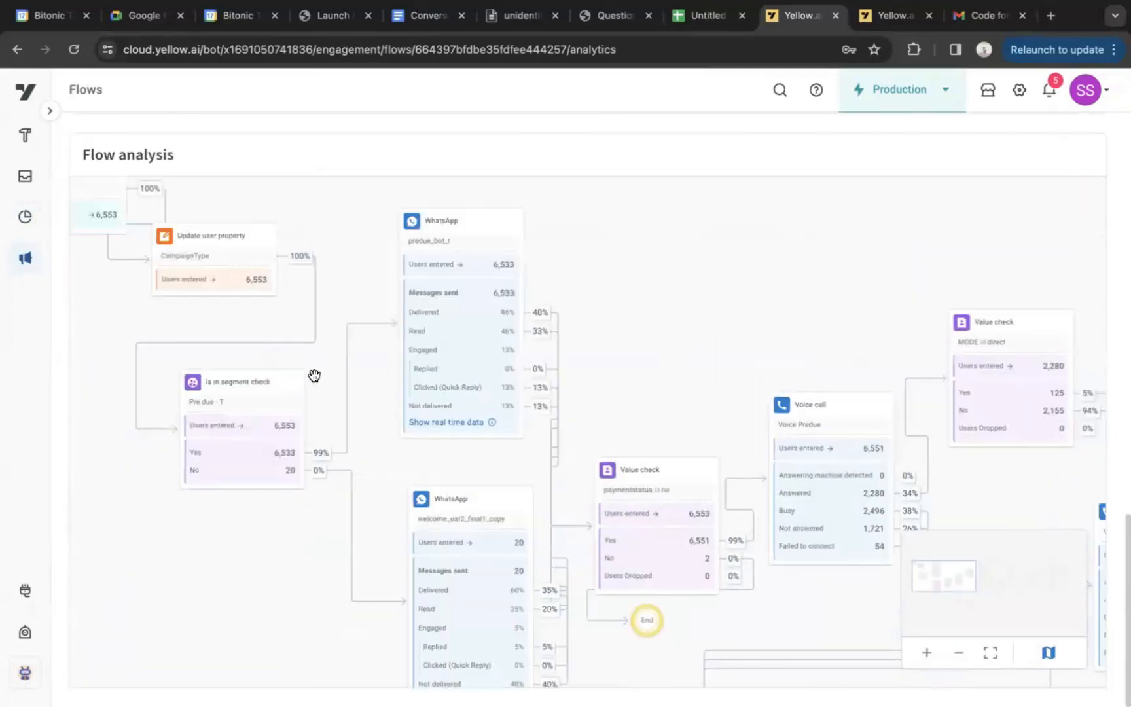
drag(314, 376, 400, 434)
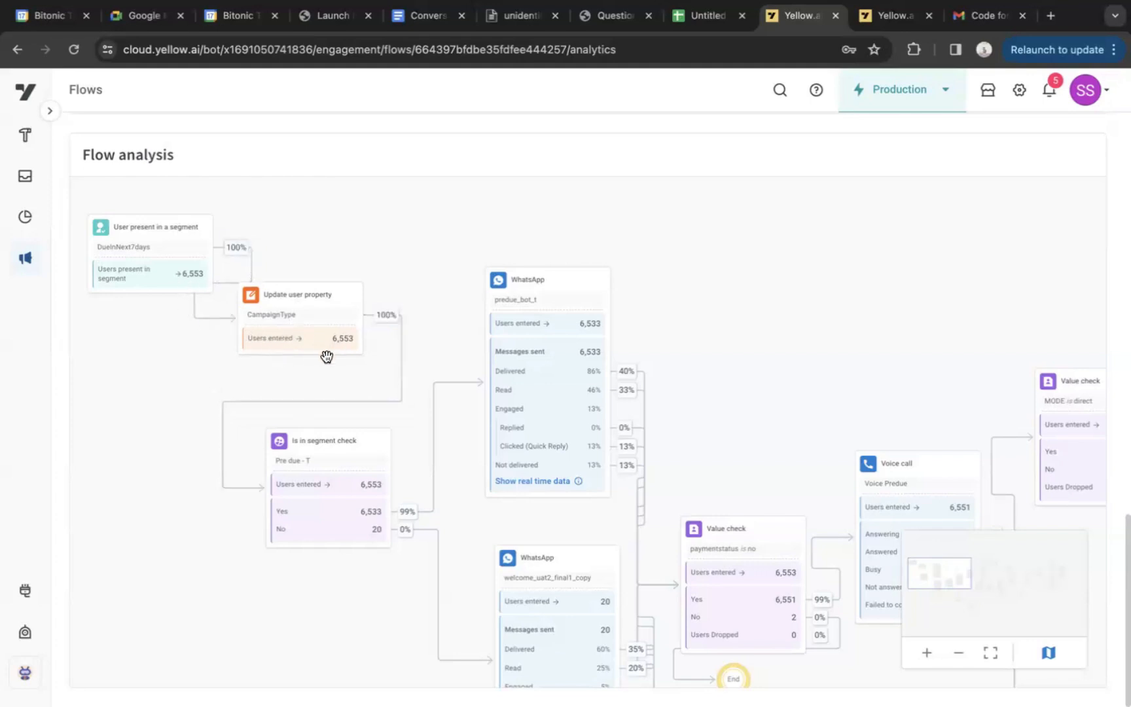
scroll(347, 377, down, 3)
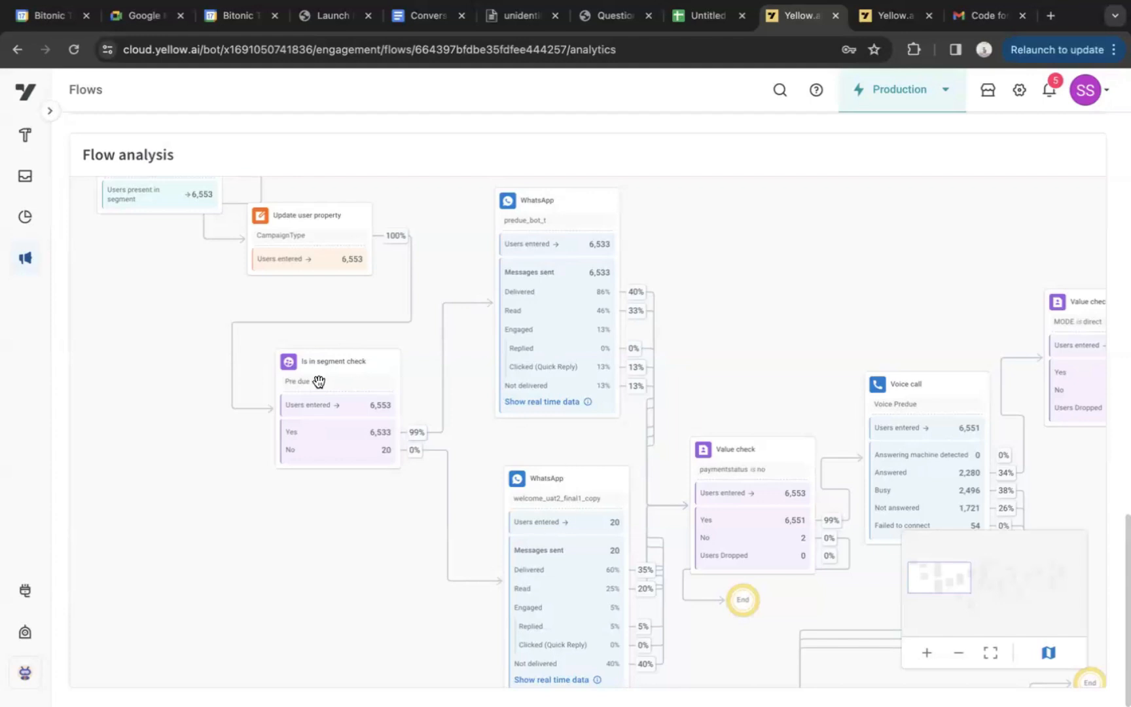
scroll(493, 477, down, 1)
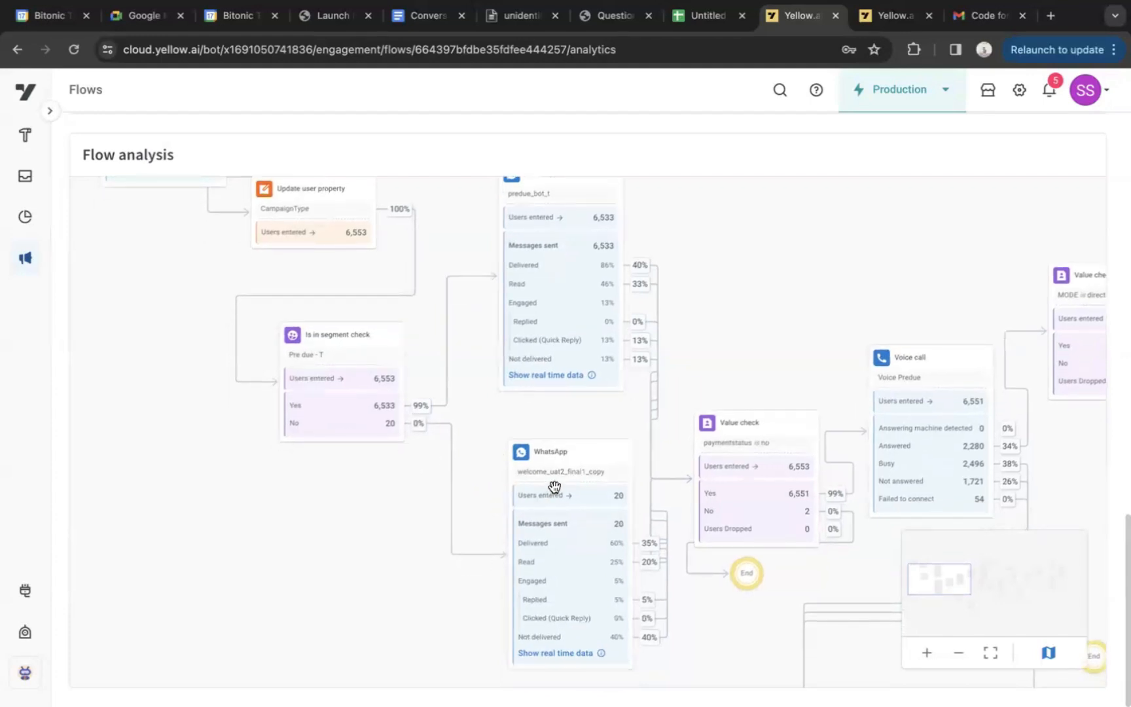
click(550, 382)
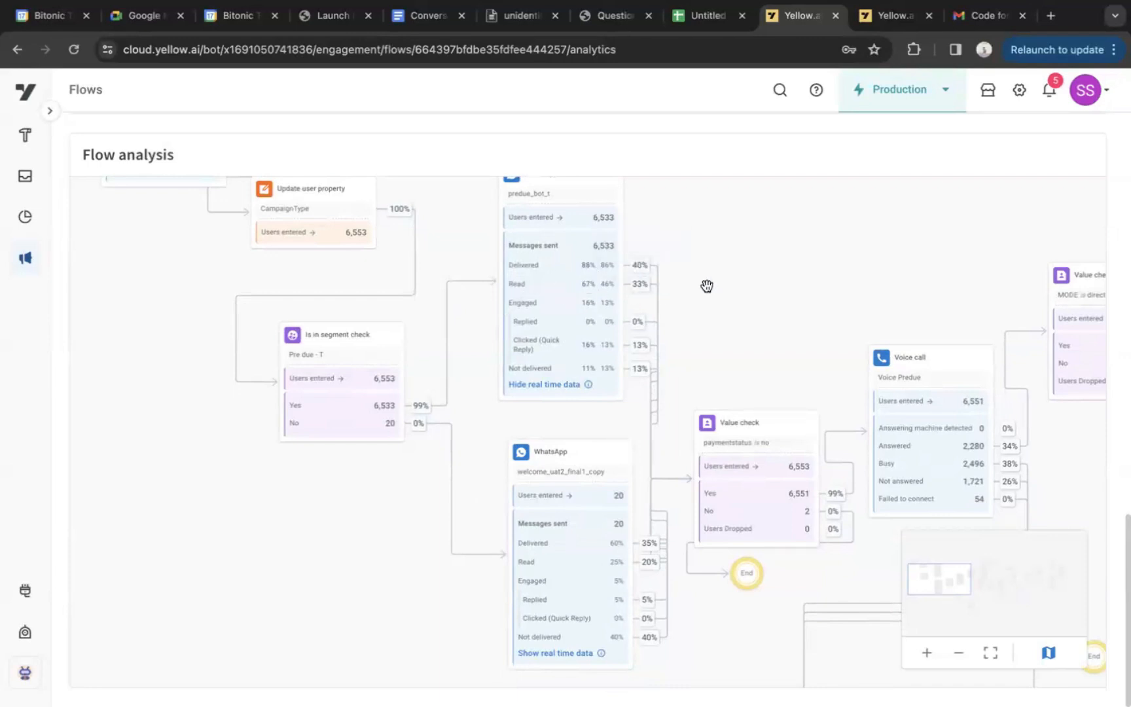
Spread out the flow diagram by moving the paymentstatus Value check up and right and the Voice call node down and right
drag(757, 428, 881, 214)
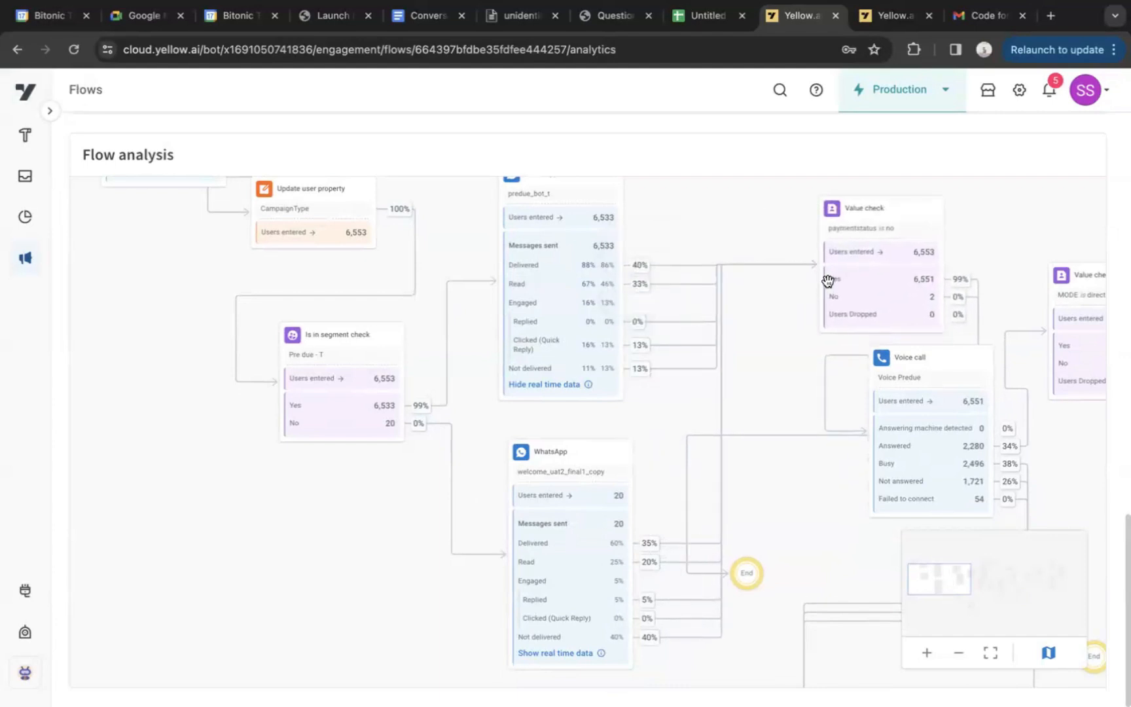
drag(916, 369, 972, 494)
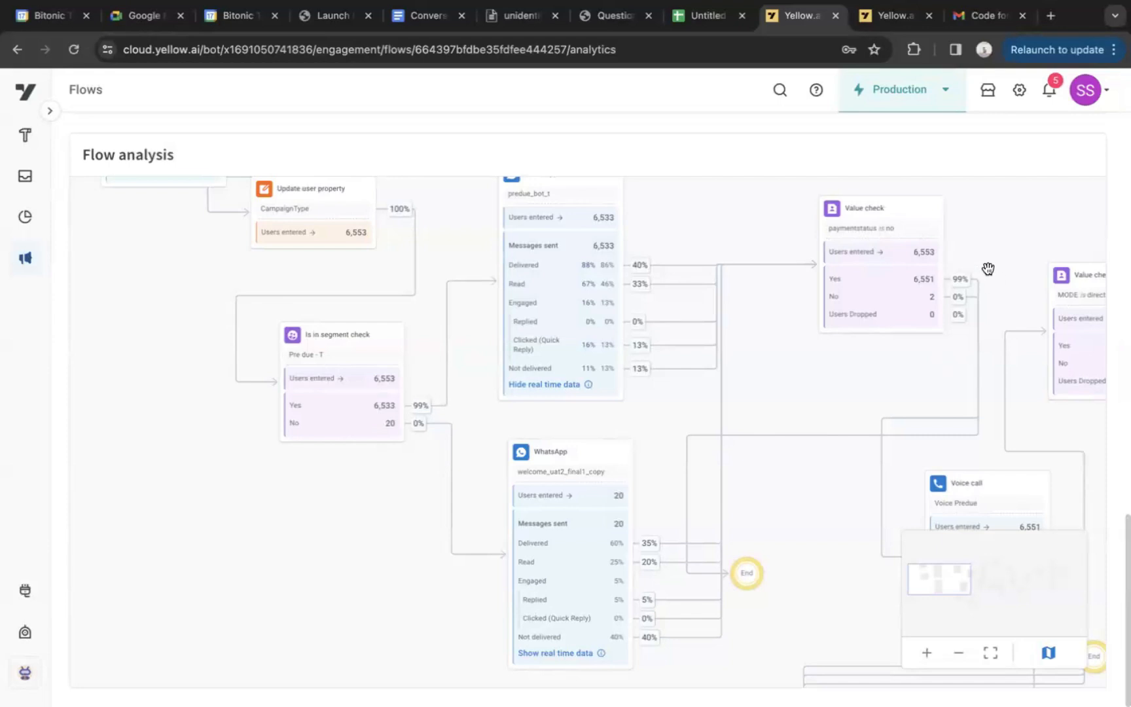
drag(987, 267, 931, 217)
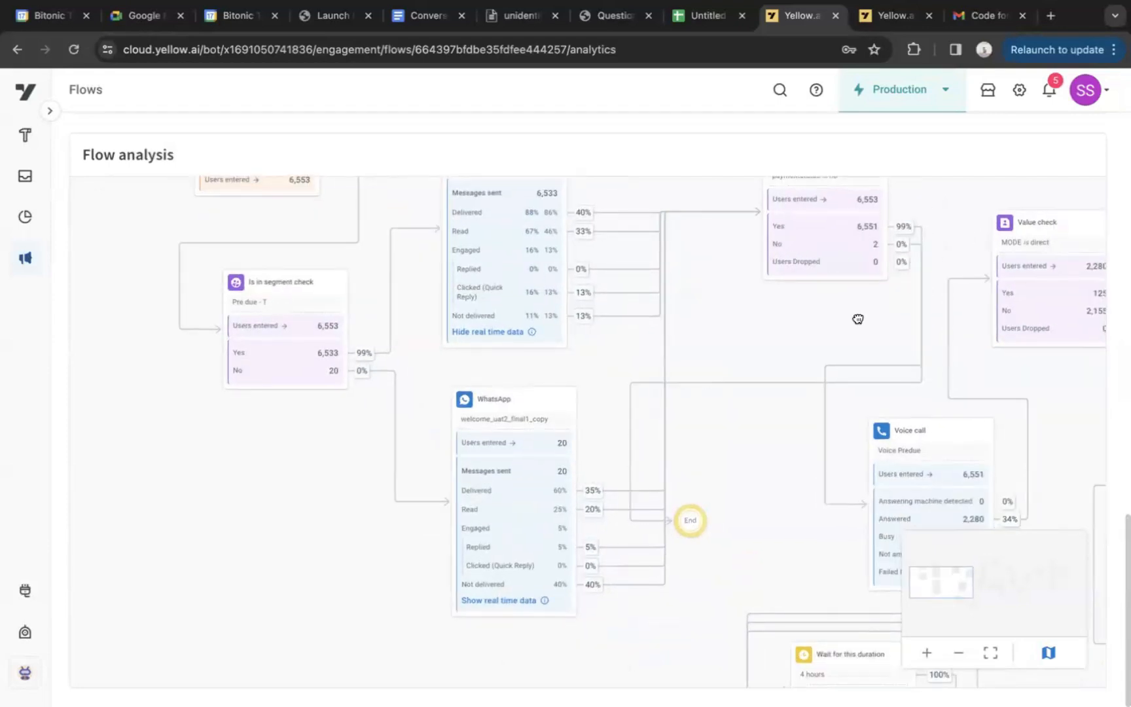
Examine the analytics paths from the WhatsApp nodes through the Value check and Voice call nodes to the Wait for this duration node
drag(857, 319, 752, 257)
drag(505, 273, 583, 414)
drag(732, 401, 561, 411)
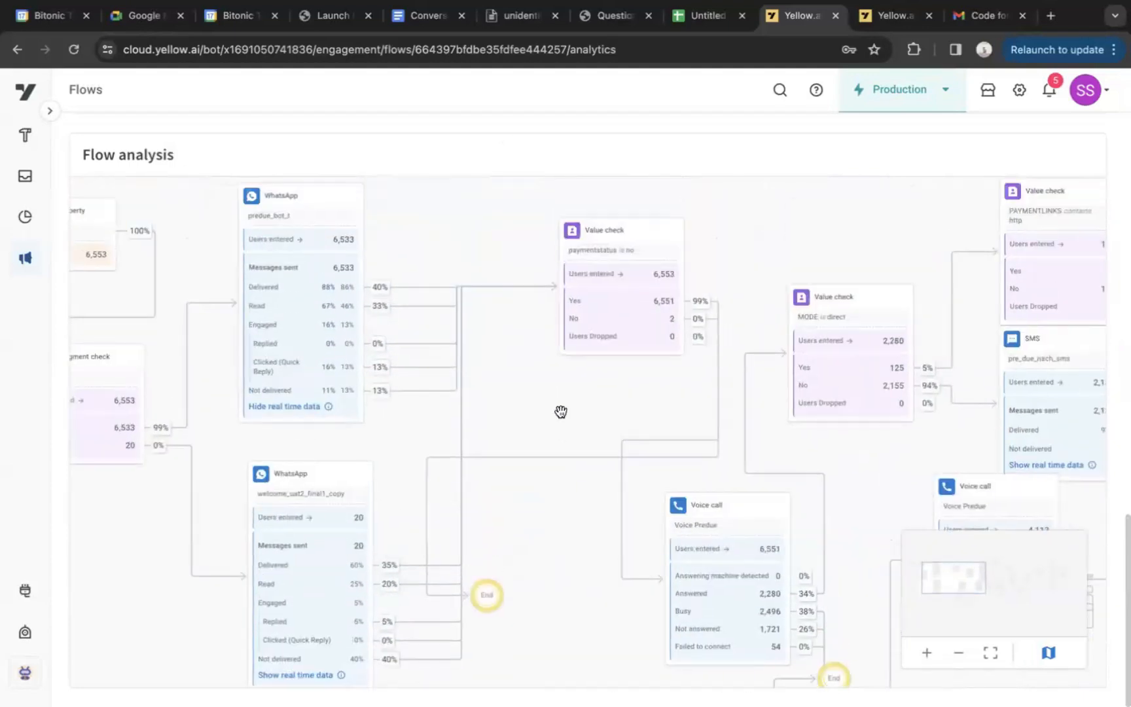
scroll(641, 200, down, 3)
scroll(641, 200, right, 3)
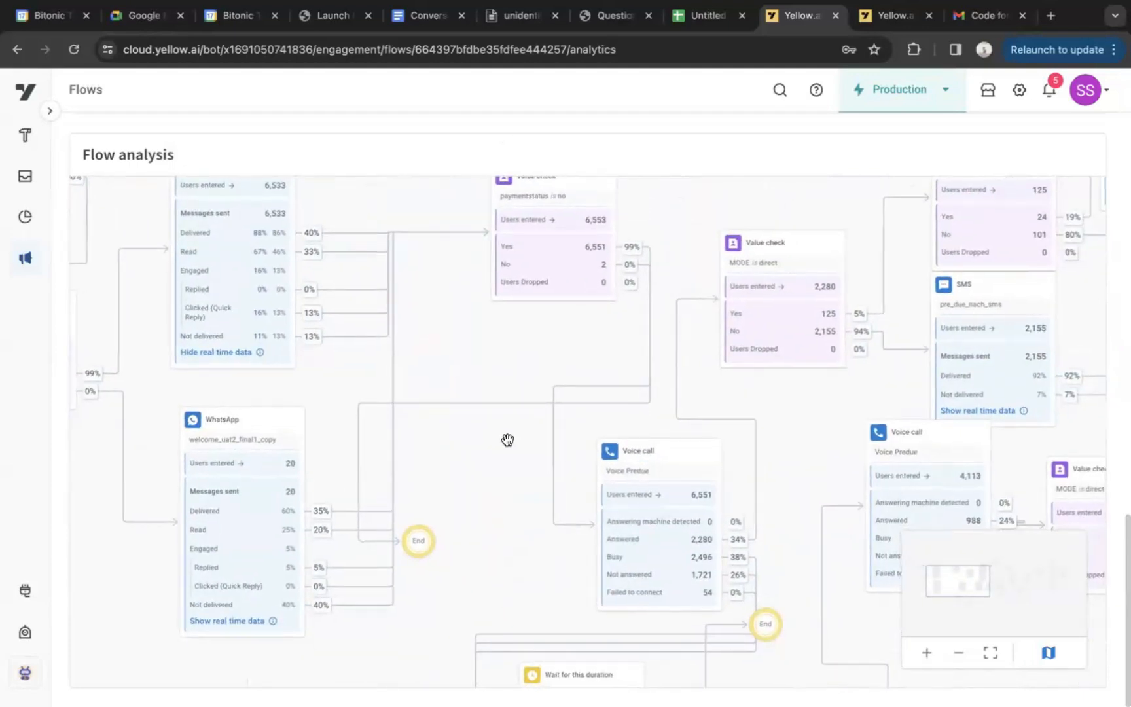
scroll(589, 353, down, 3)
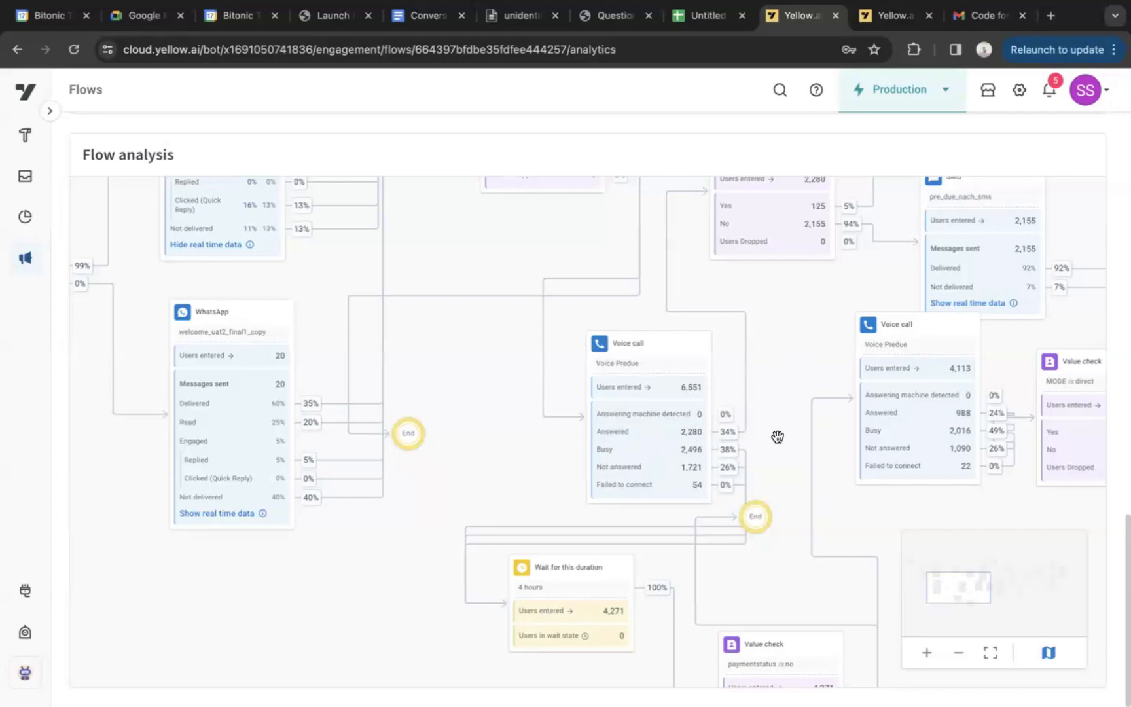
Examine the flow diagram from the Voice Predue calls and 4-hour wait to the MODE and PAYMENTLINKS checks and SMS nodes
drag(778, 436, 756, 415)
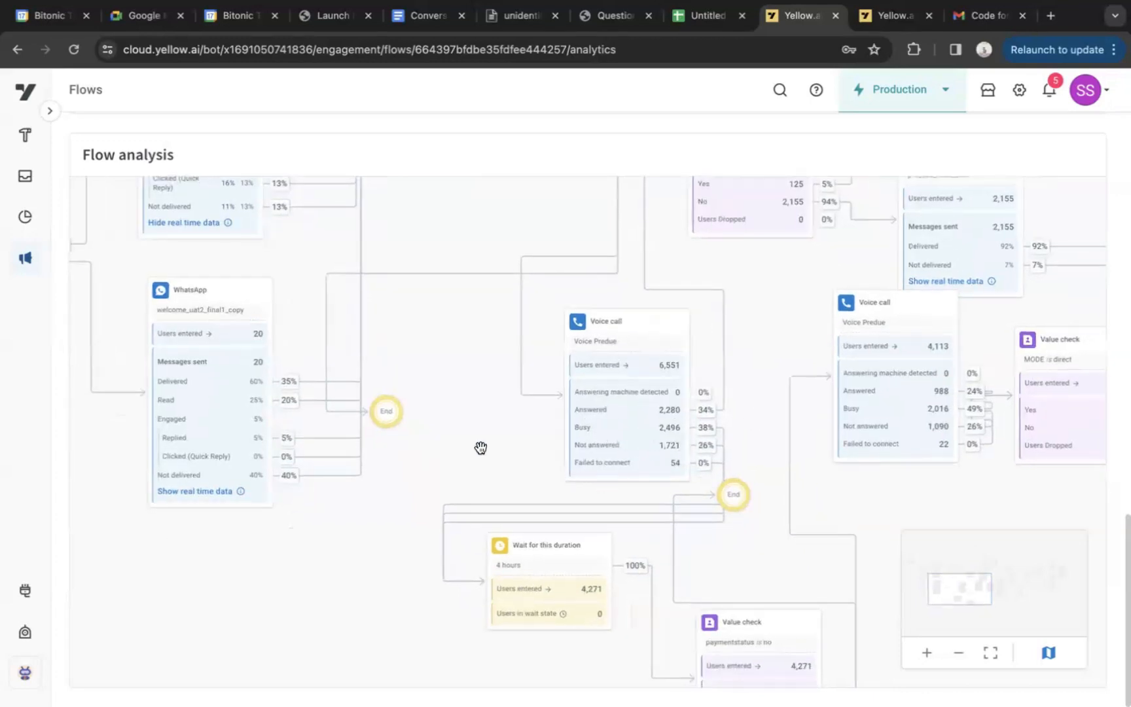
drag(496, 465, 474, 416)
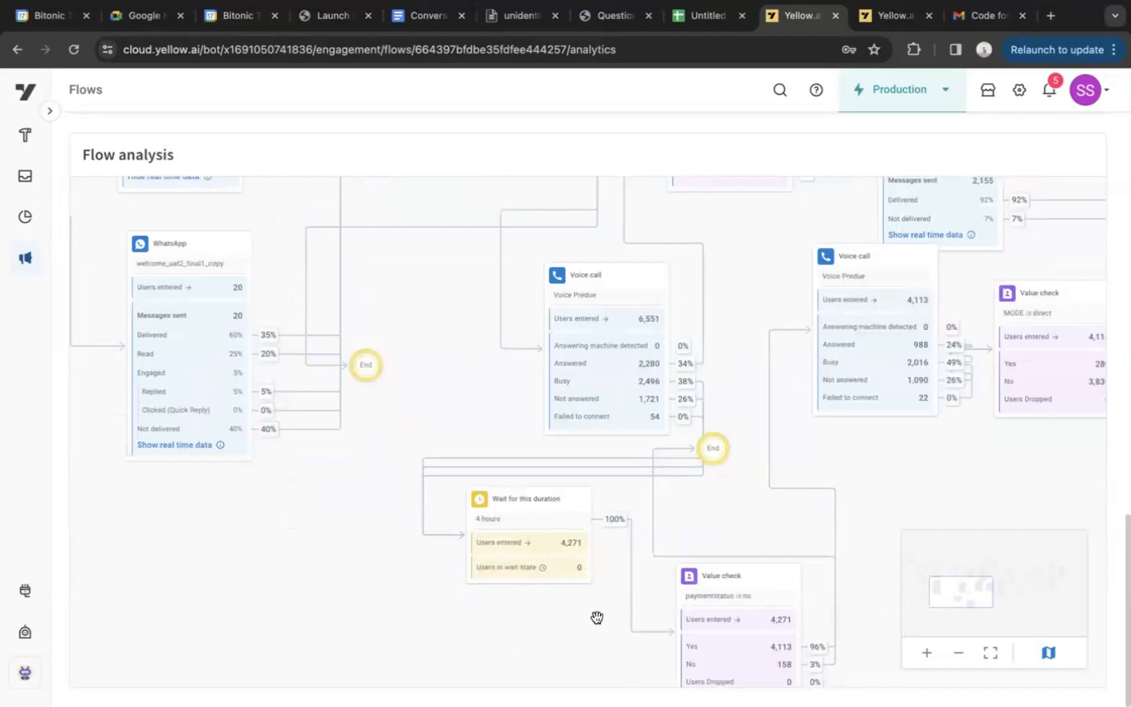
drag(598, 620, 518, 536)
drag(841, 379, 673, 705)
drag(531, 706, 326, 691)
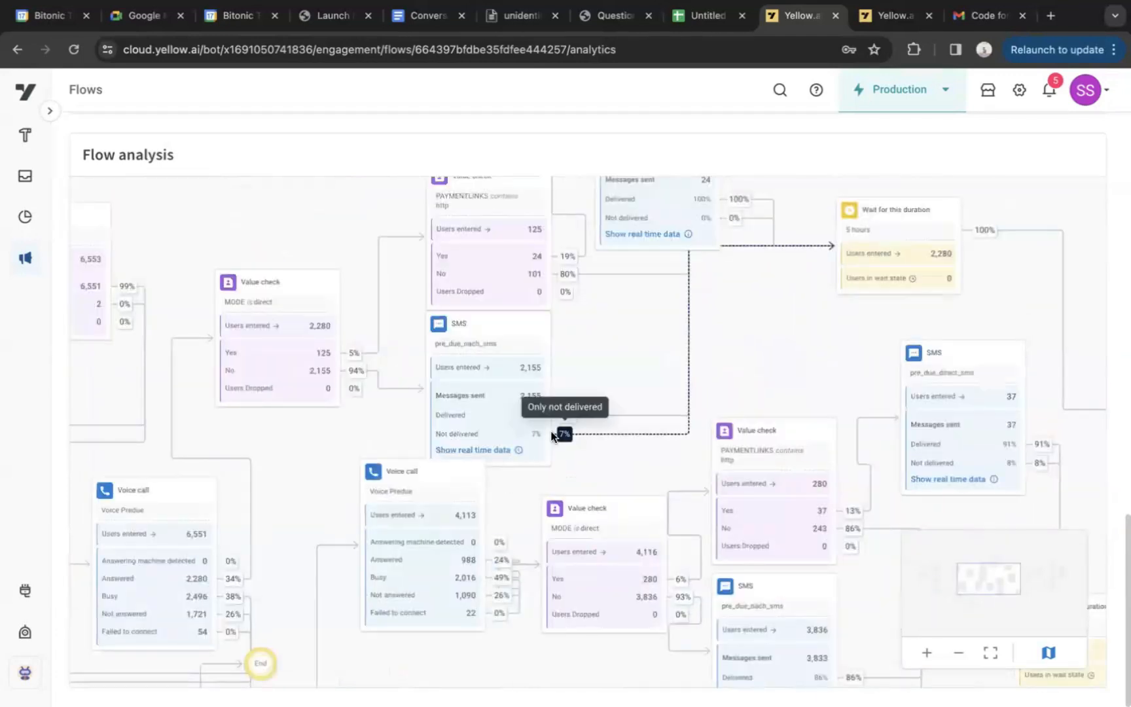
drag(648, 327, 644, 415)
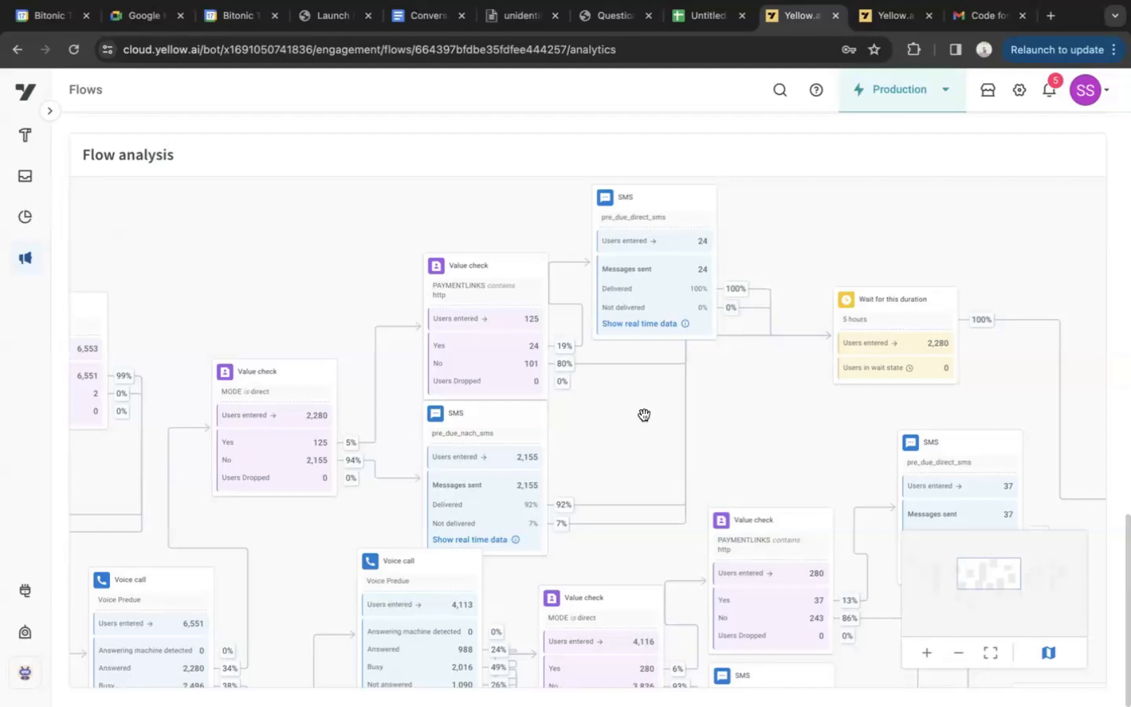
Examine the paths from the SMS nodes through the 5-hour and 1-hour waits to the last WhatsApp and End nodes
scroll(644, 417, right, 5)
scroll(644, 416, down, 2)
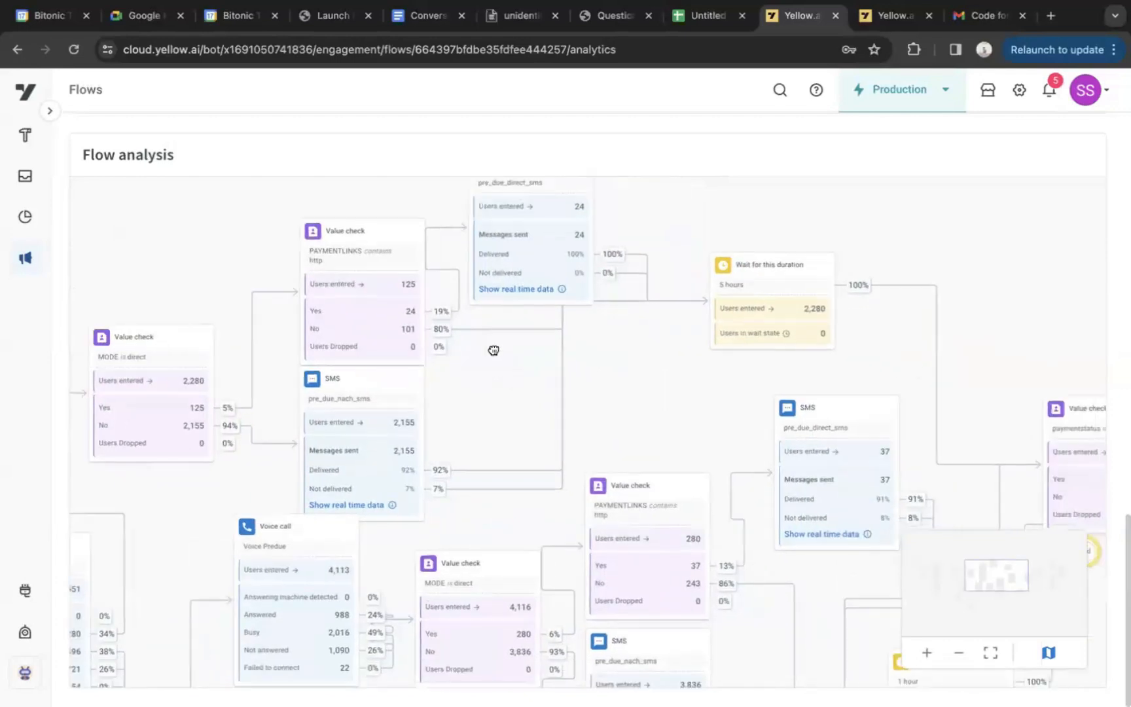
drag(619, 303, 449, 366)
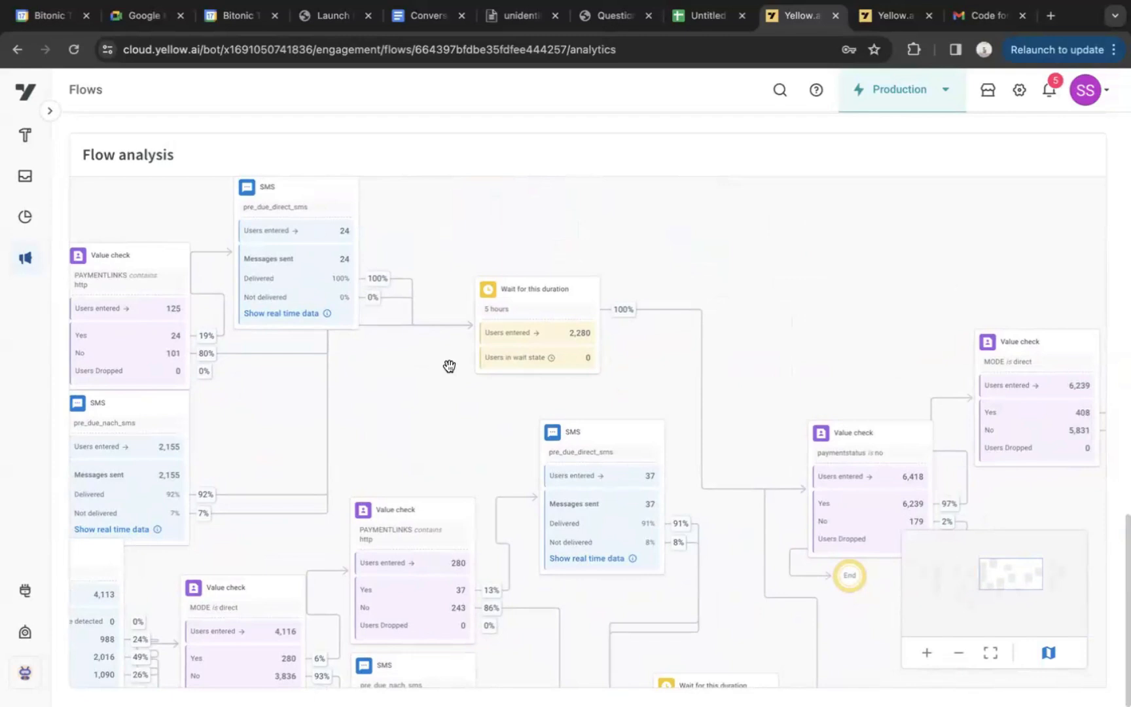
drag(449, 365, 348, 242)
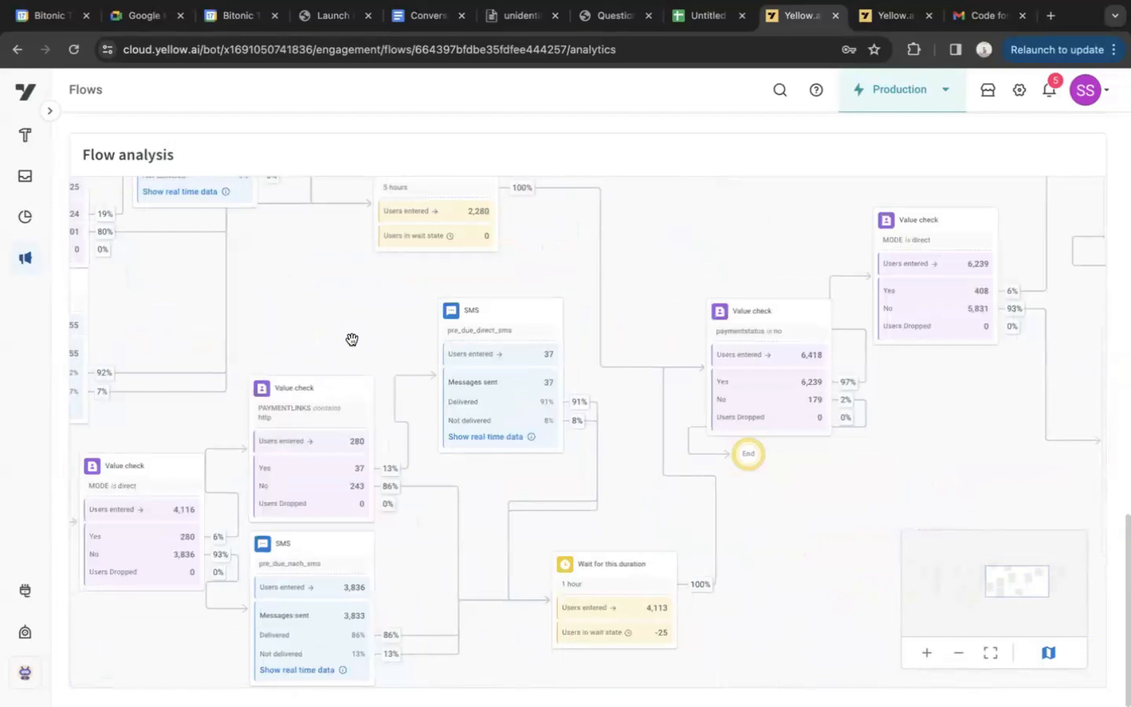
drag(564, 271, 193, 204)
drag(568, 356, 290, 507)
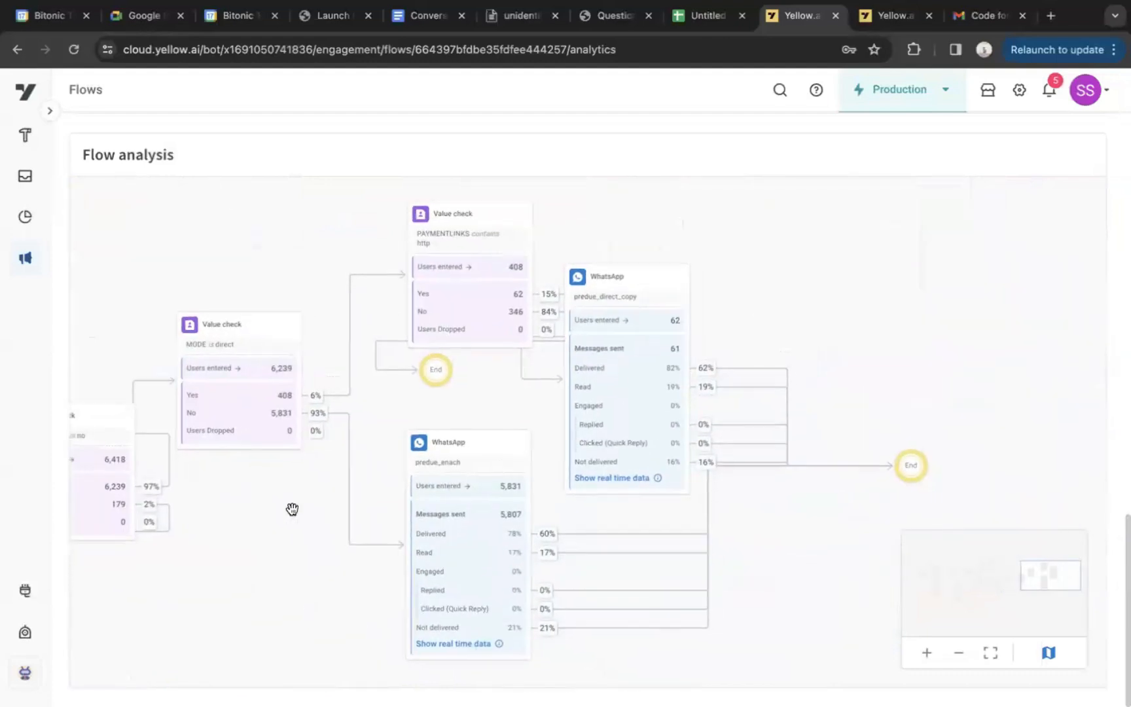
Review the User engagement analysis for all channels, WhatsApp, SMS and voice, ending on the WhatsApp breakdown
scroll(886, 331, up, 5)
scroll(887, 330, up, 10)
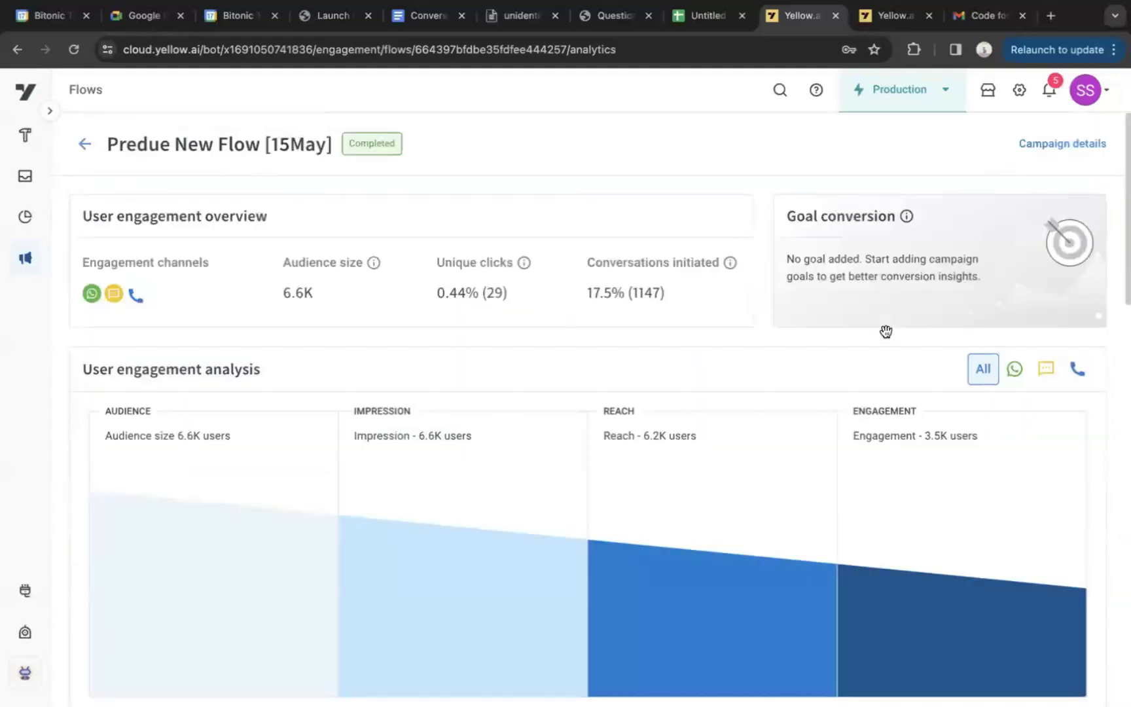
scroll(452, 516, down, 2)
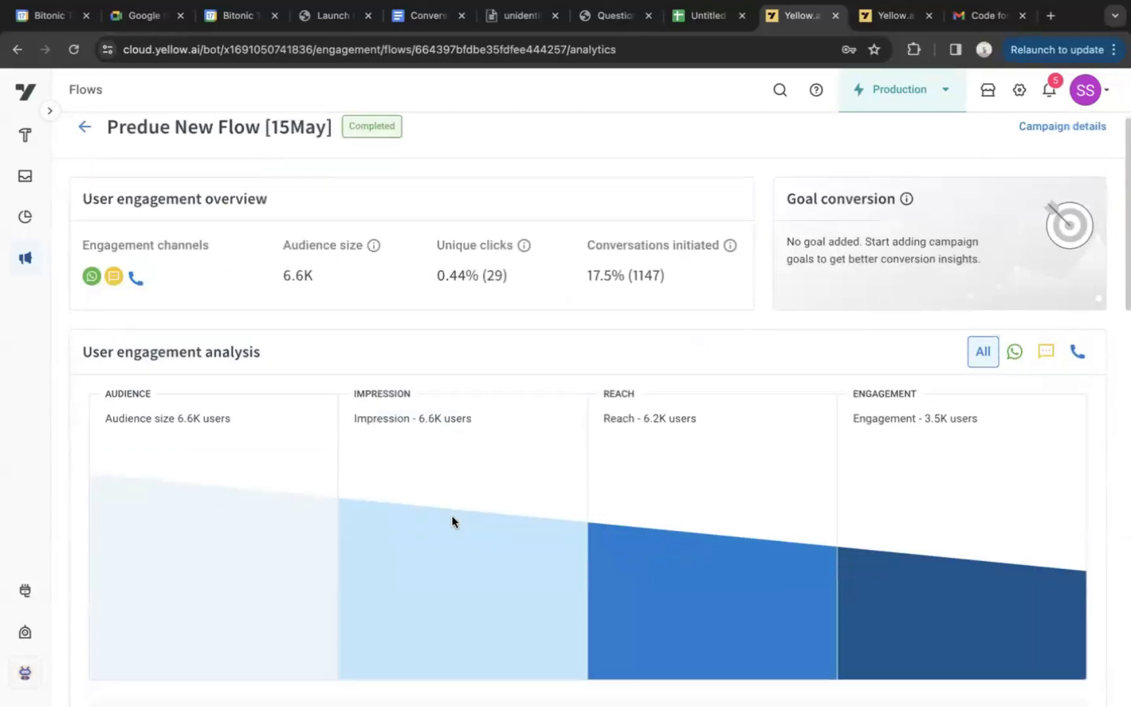
click(1015, 296)
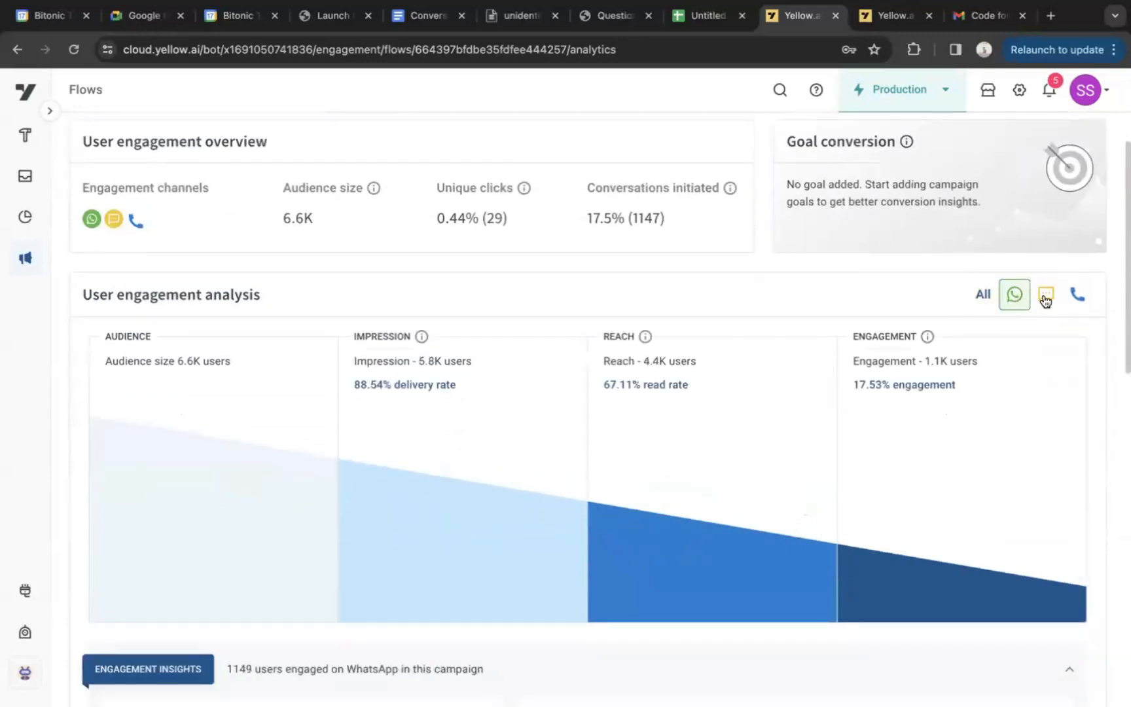
click(1046, 295)
click(1078, 294)
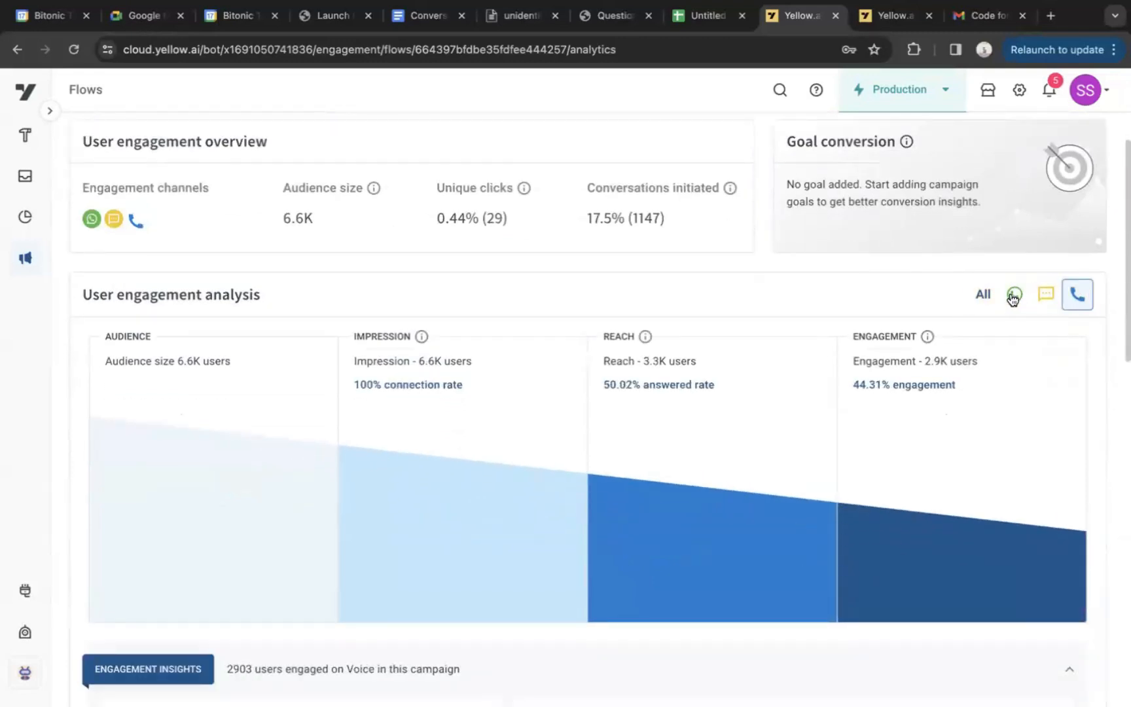
click(1014, 295)
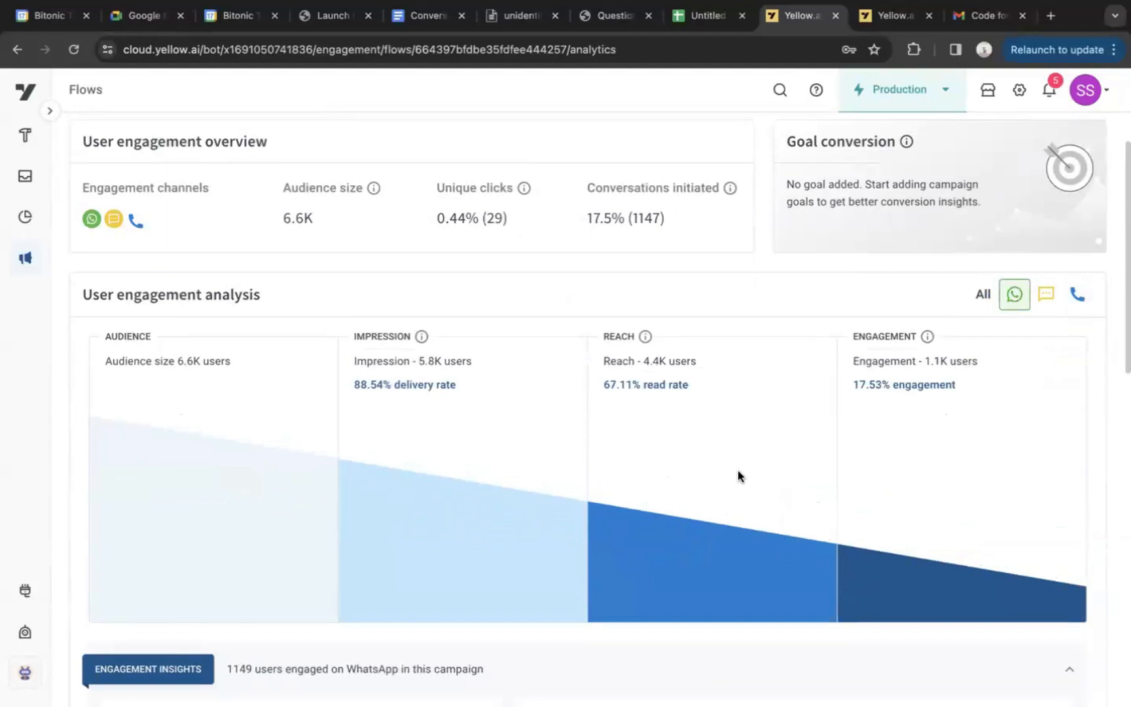
Open the Notifications report from the Data explorer's default tables and look through its columns
click(29, 228)
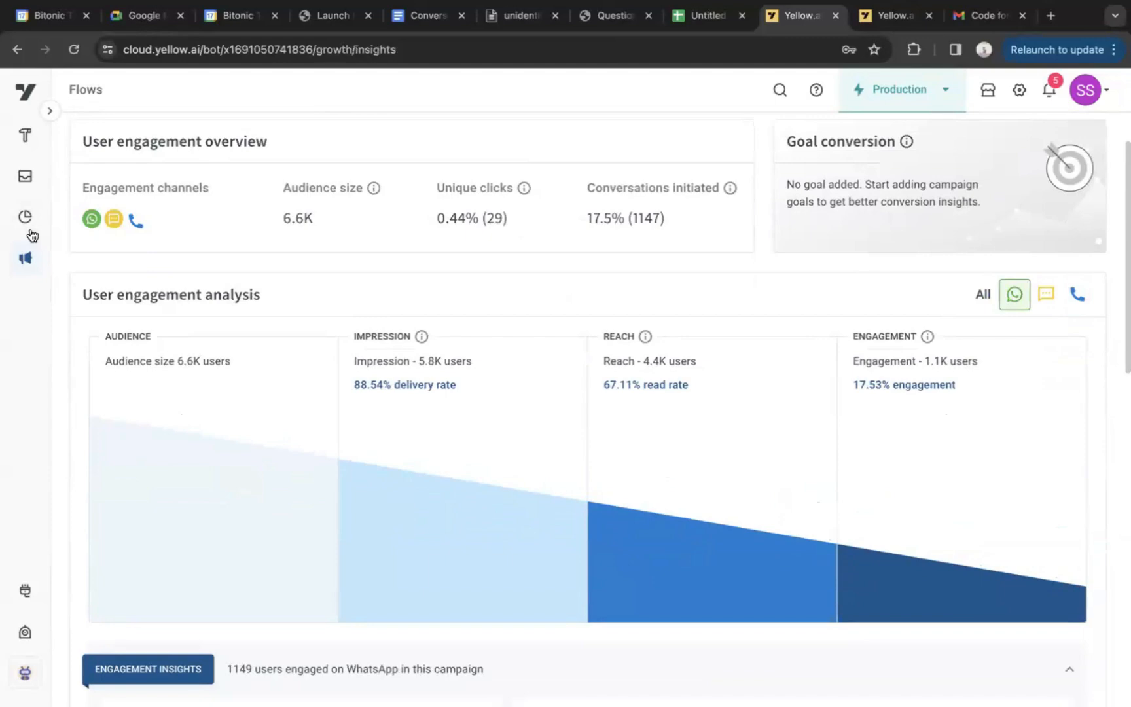
click(126, 478)
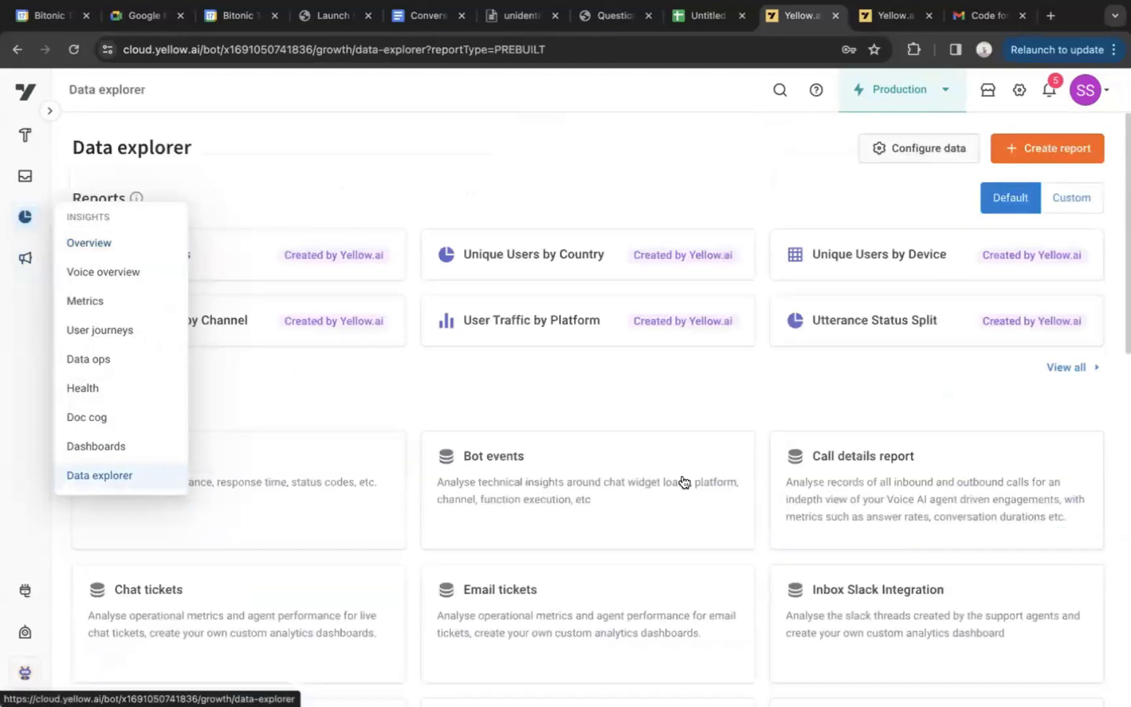
scroll(681, 479, down, 6)
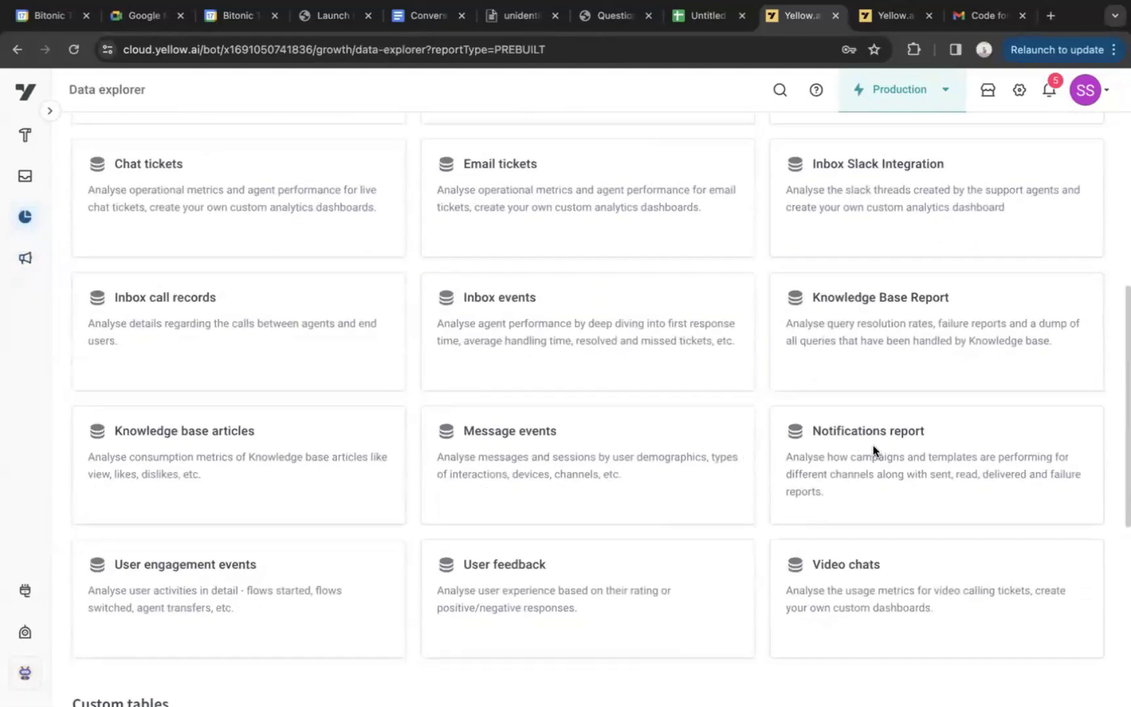
click(874, 452)
scroll(874, 451, right, 10)
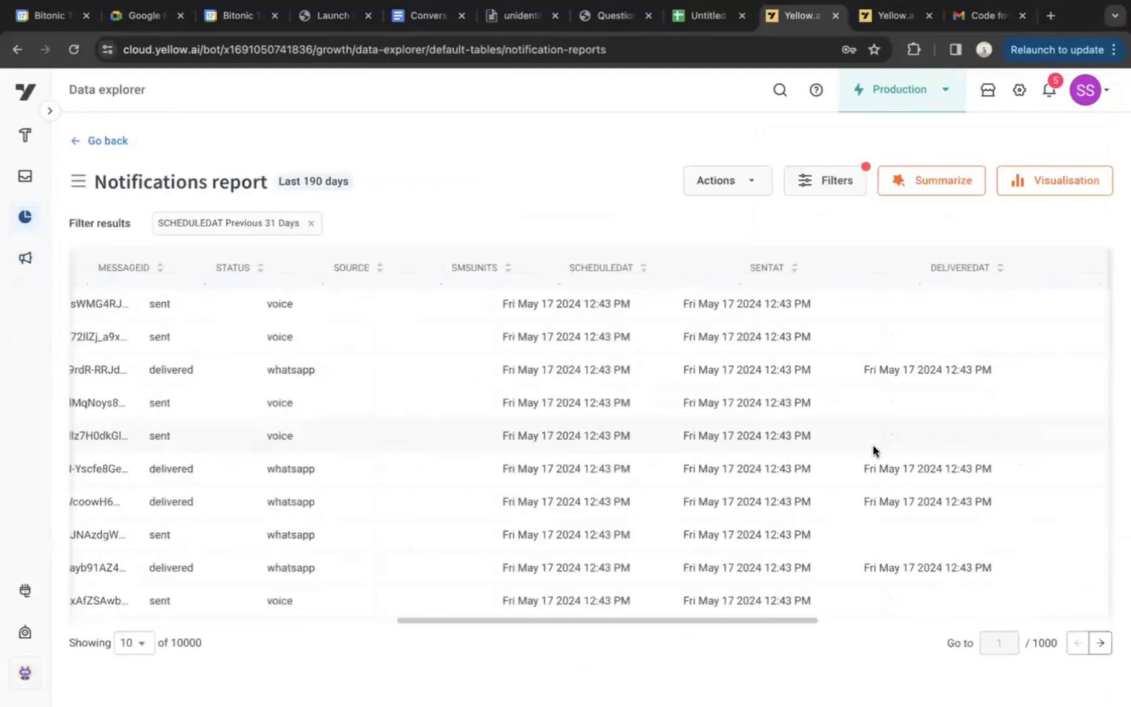
scroll(874, 450, left, 10)
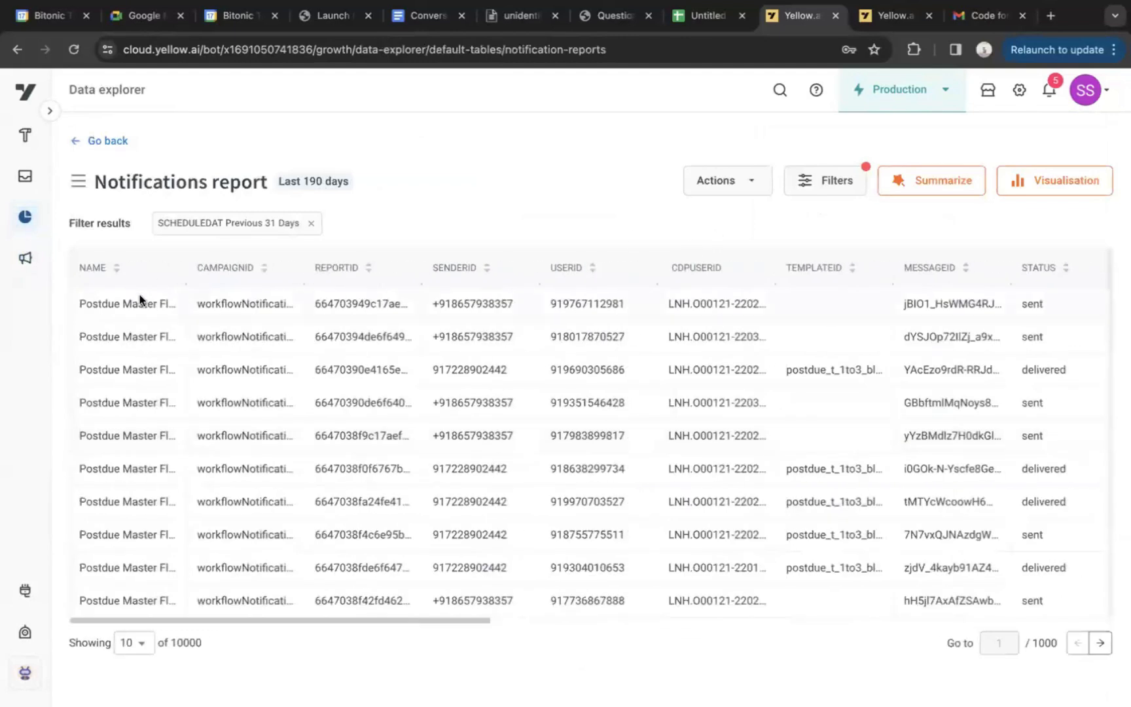
View the condition options of the report's CAMPAIGNID and NAME filters and close the filter settings without applying any
click(801, 187)
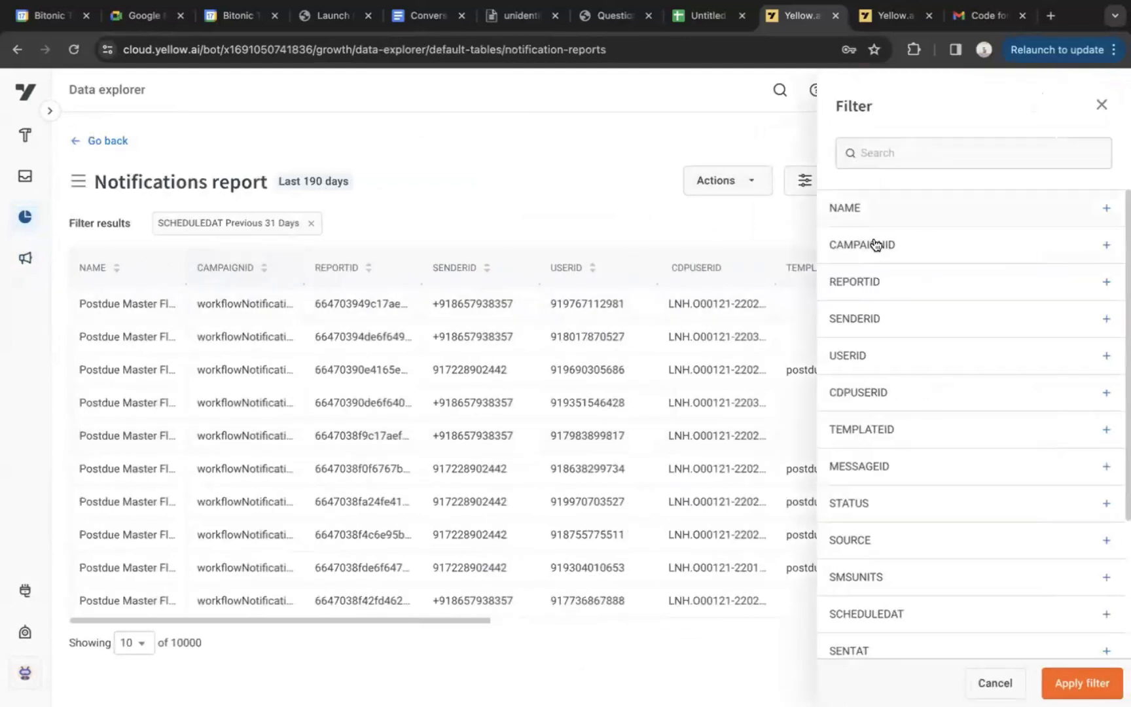
click(881, 245)
click(860, 294)
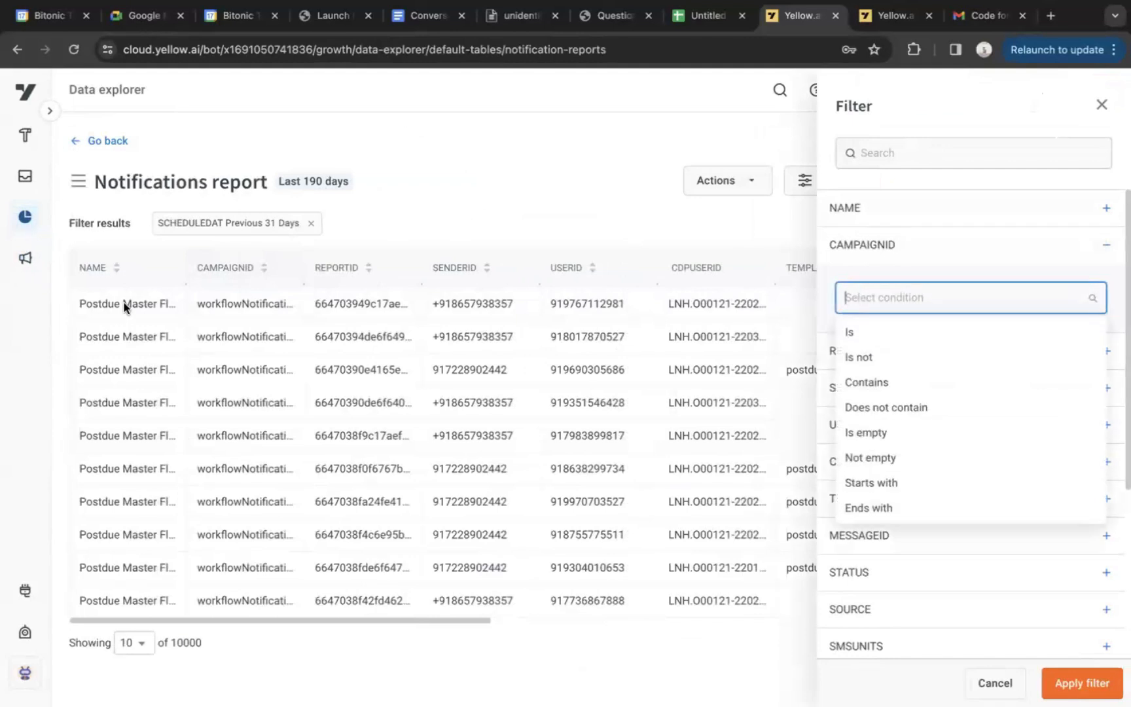
click(993, 216)
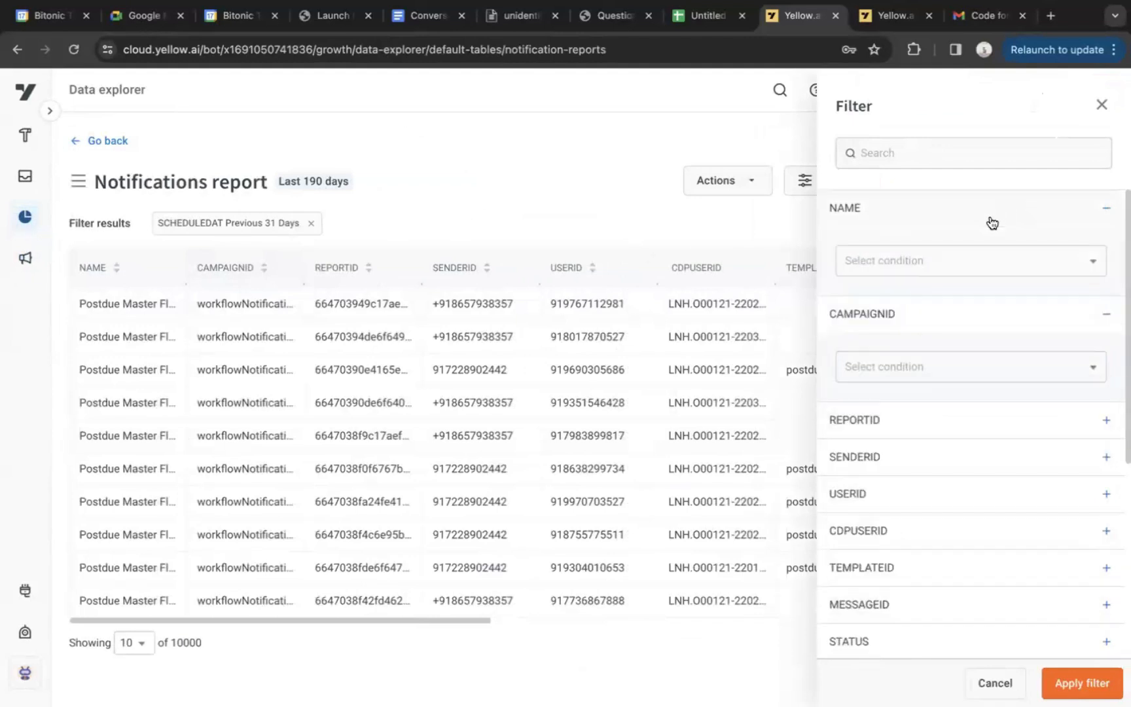
click(960, 253)
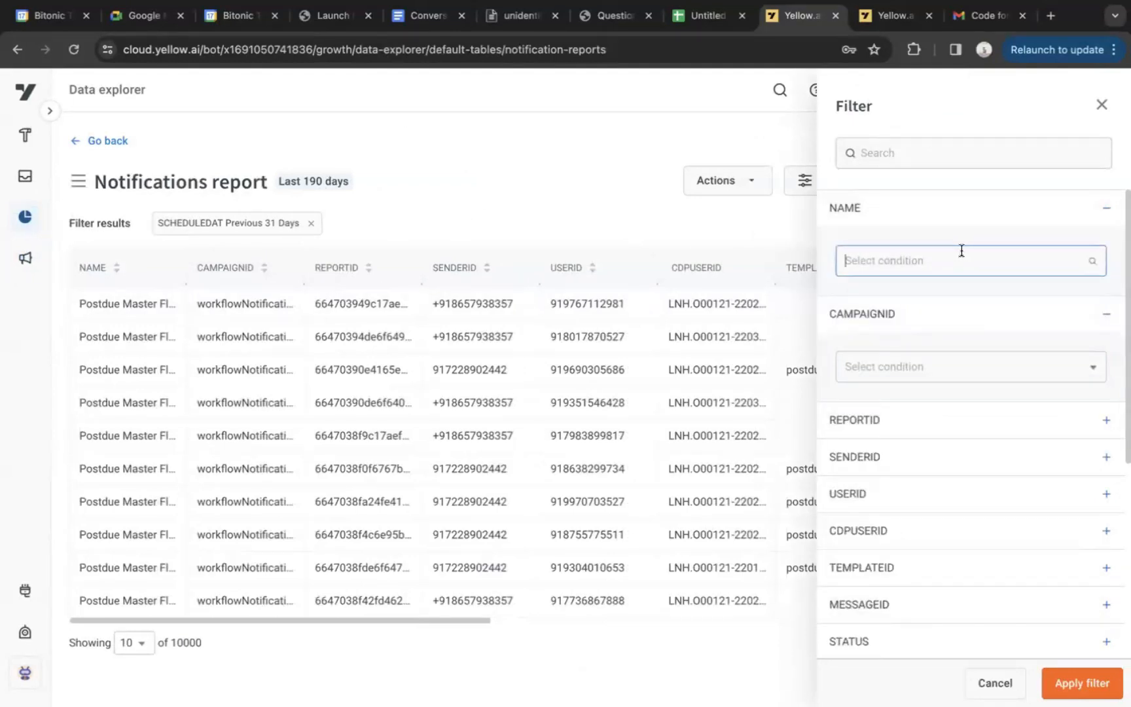
click(1103, 106)
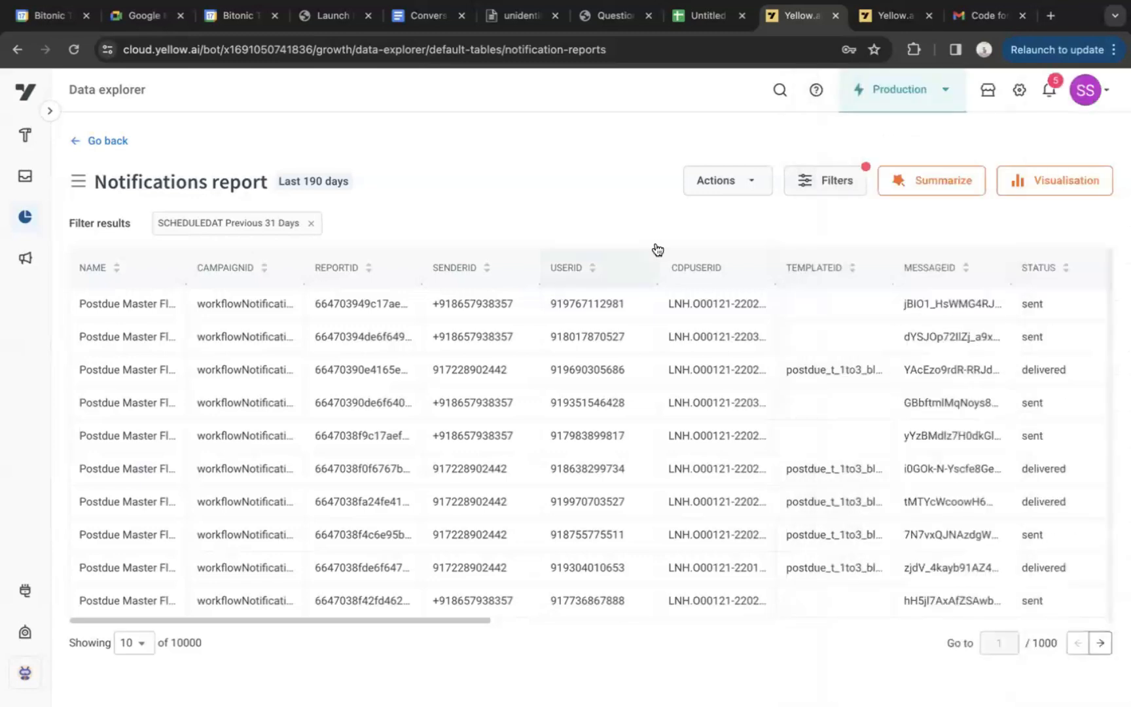
Examine the status, source and delivery columns of the Notifications report, then open the Call details report in the Data explorer
scroll(618, 277, right, 10)
scroll(354, 330, right, 6)
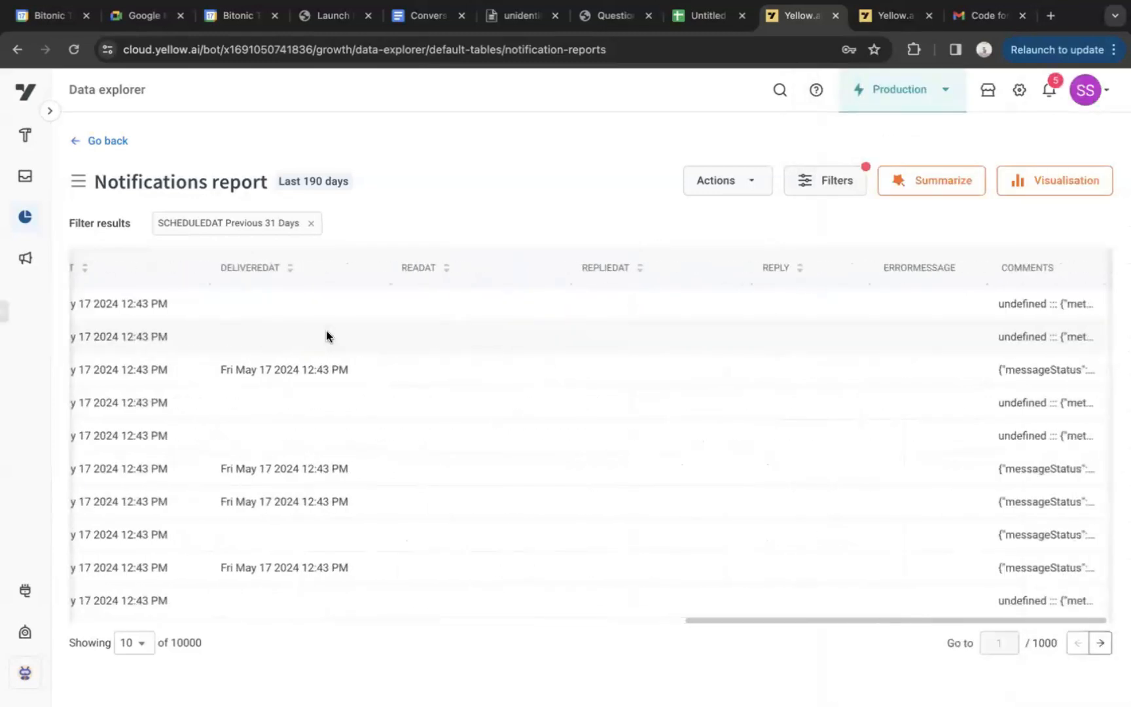
scroll(729, 342, left, 12)
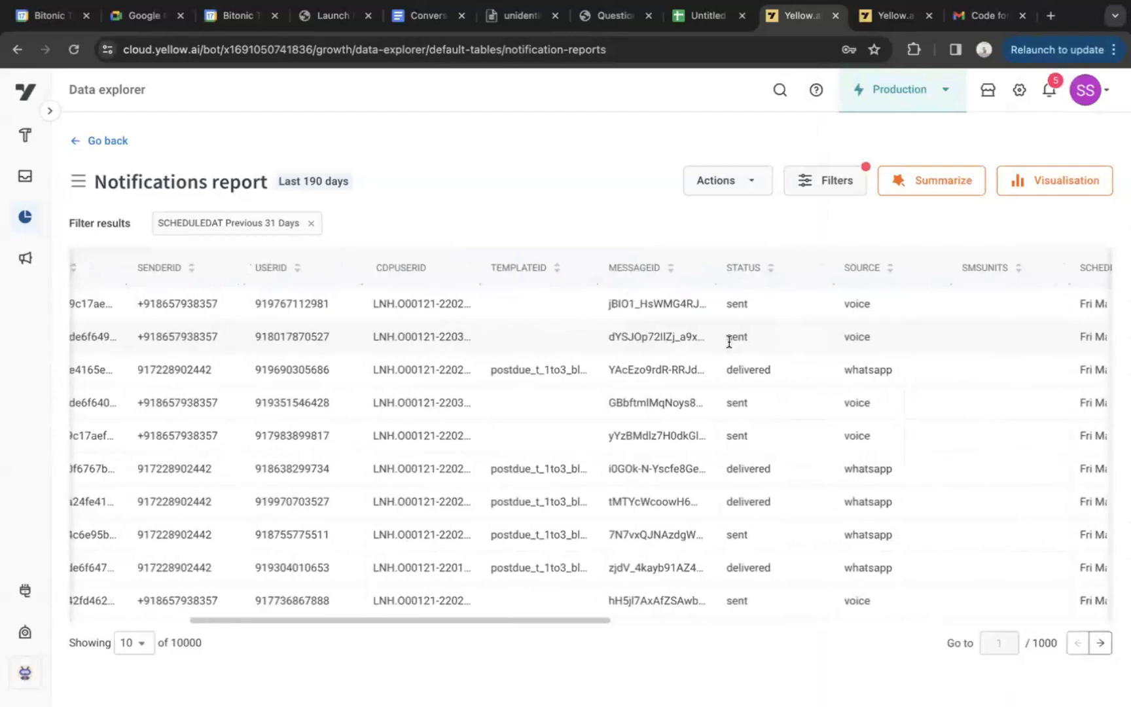
scroll(729, 342, right, 1)
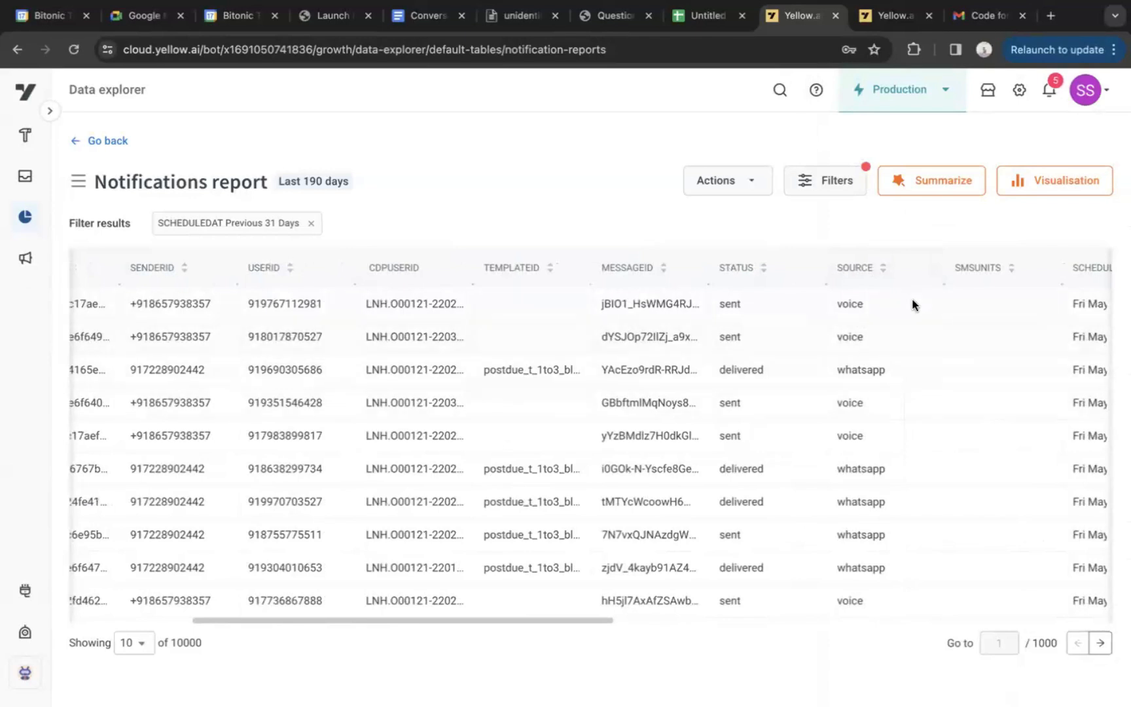
scroll(917, 295, right, 2)
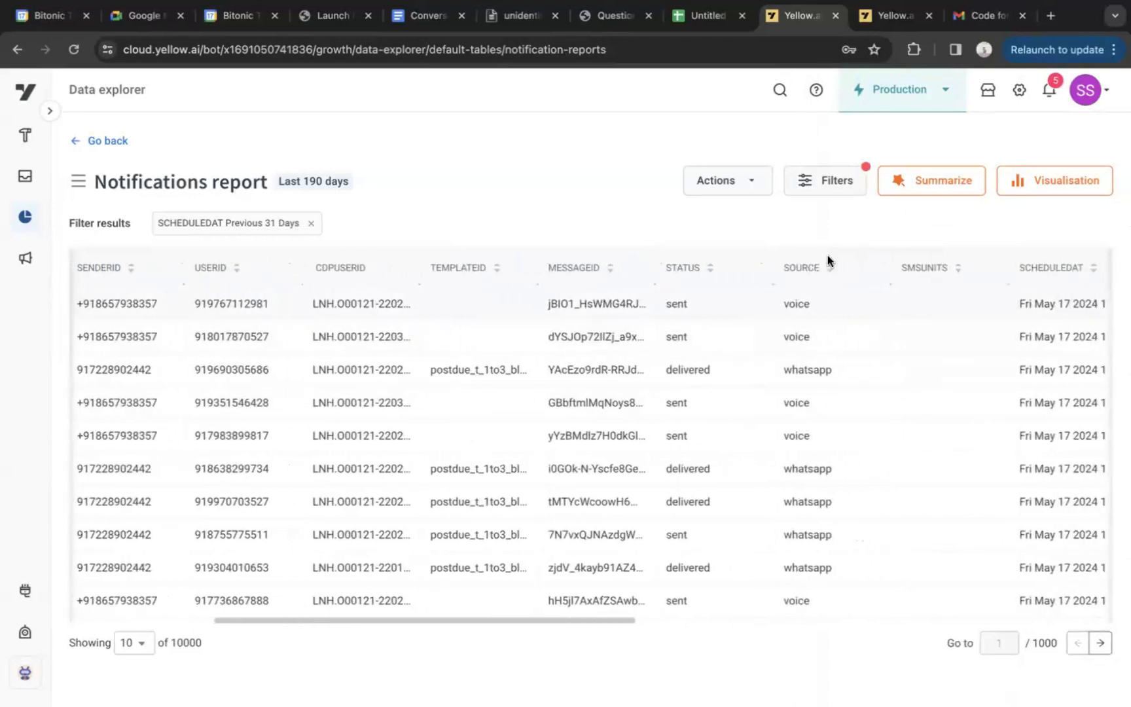
click(87, 140)
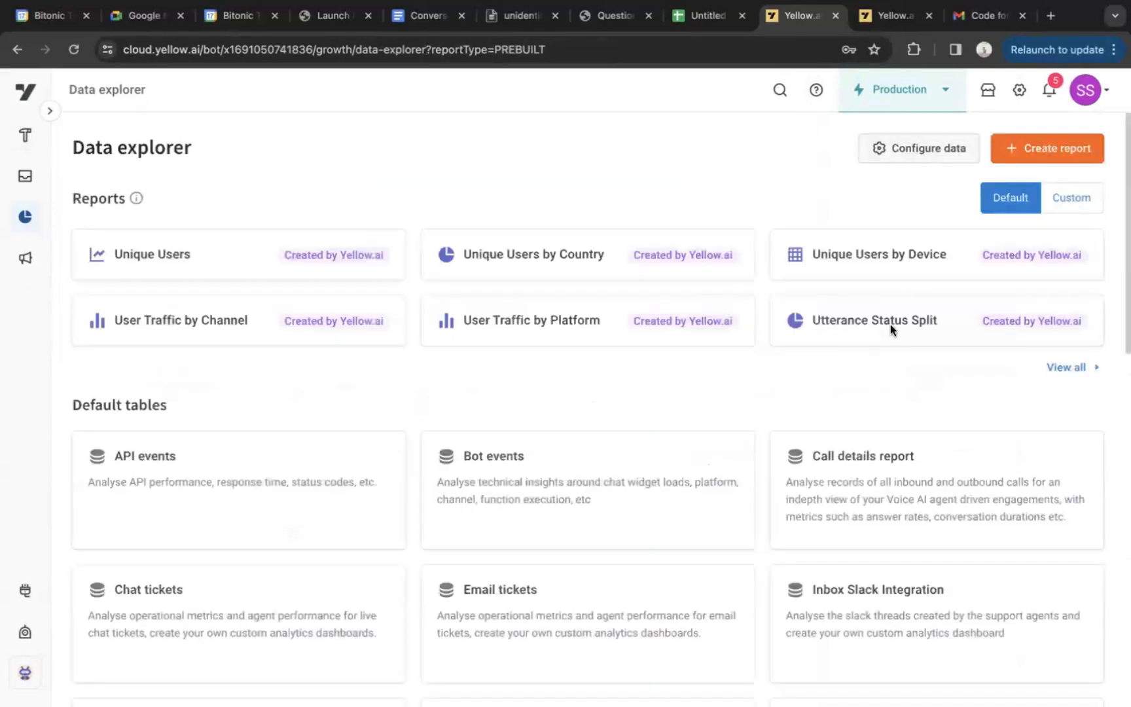
click(795, 475)
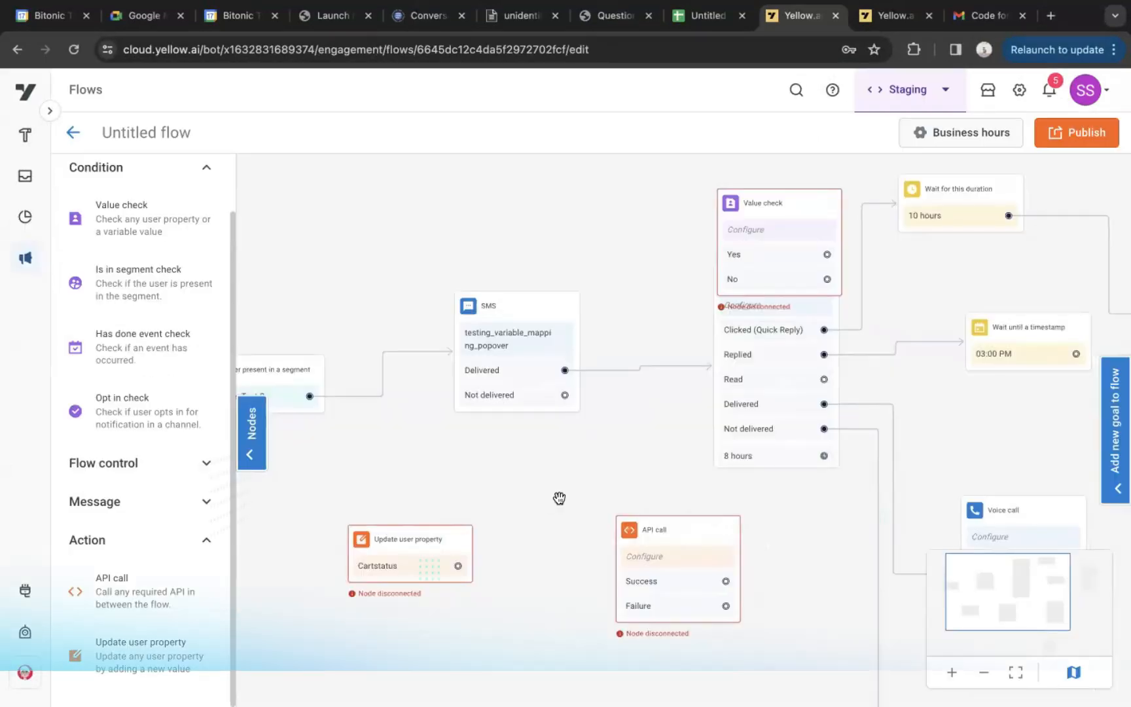
View the API and Request Processor choices in the API call node's configuration and close it without selecting any
click(697, 551)
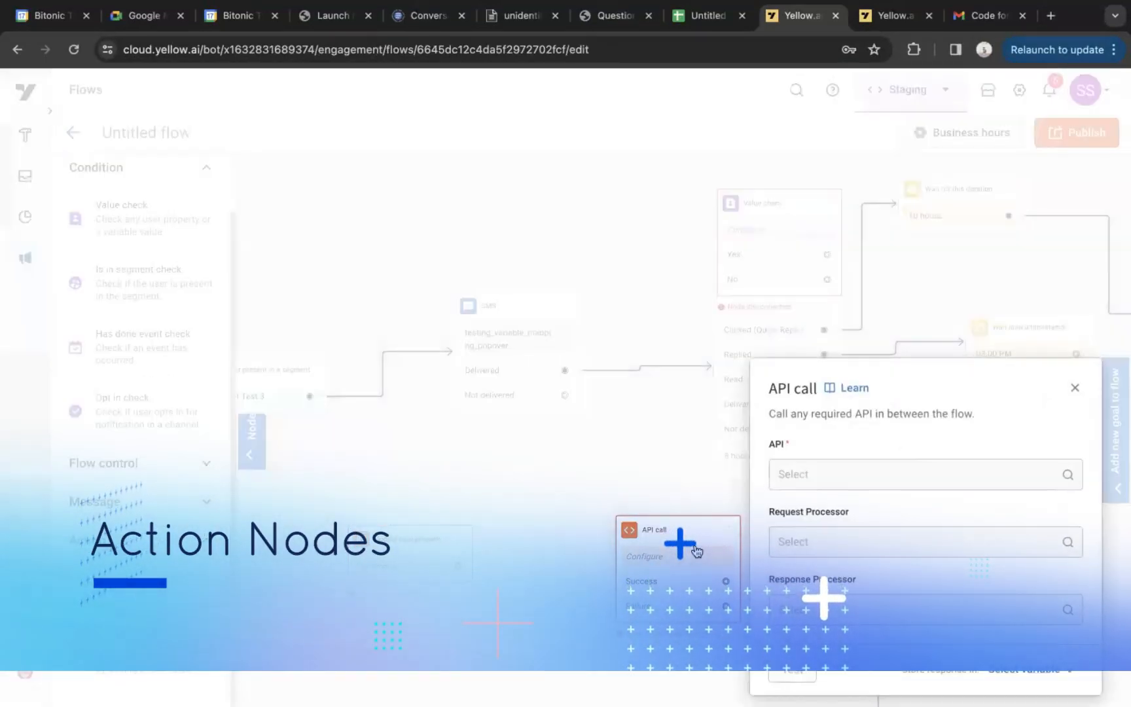
click(871, 471)
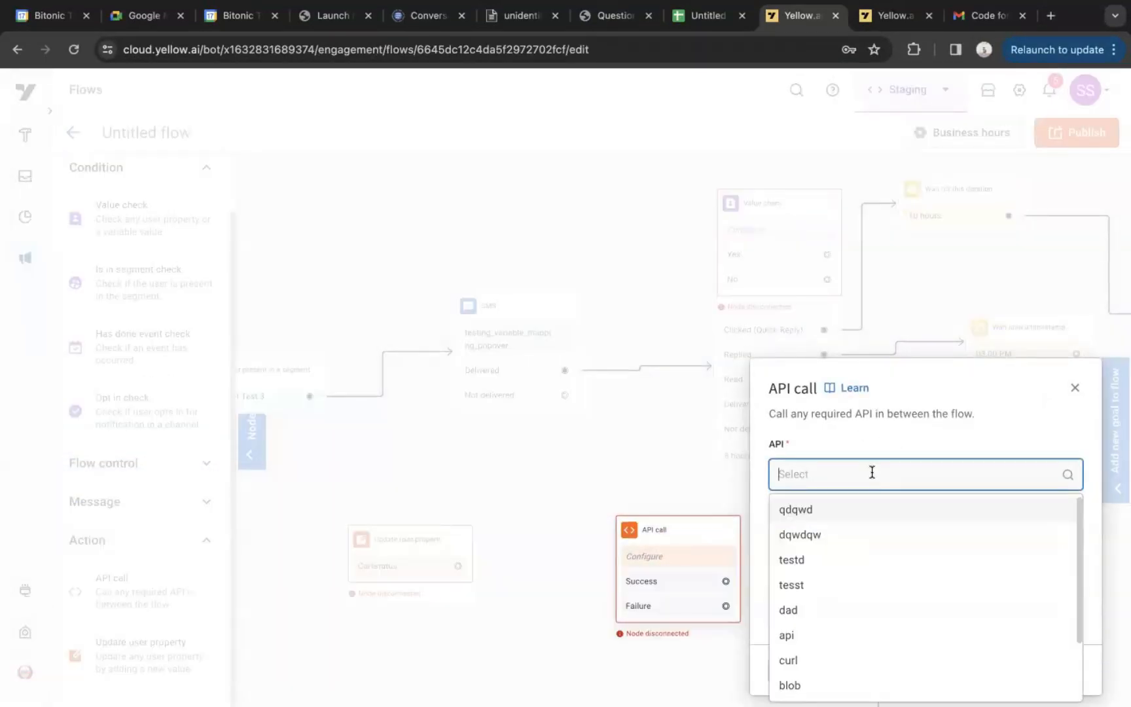
click(831, 430)
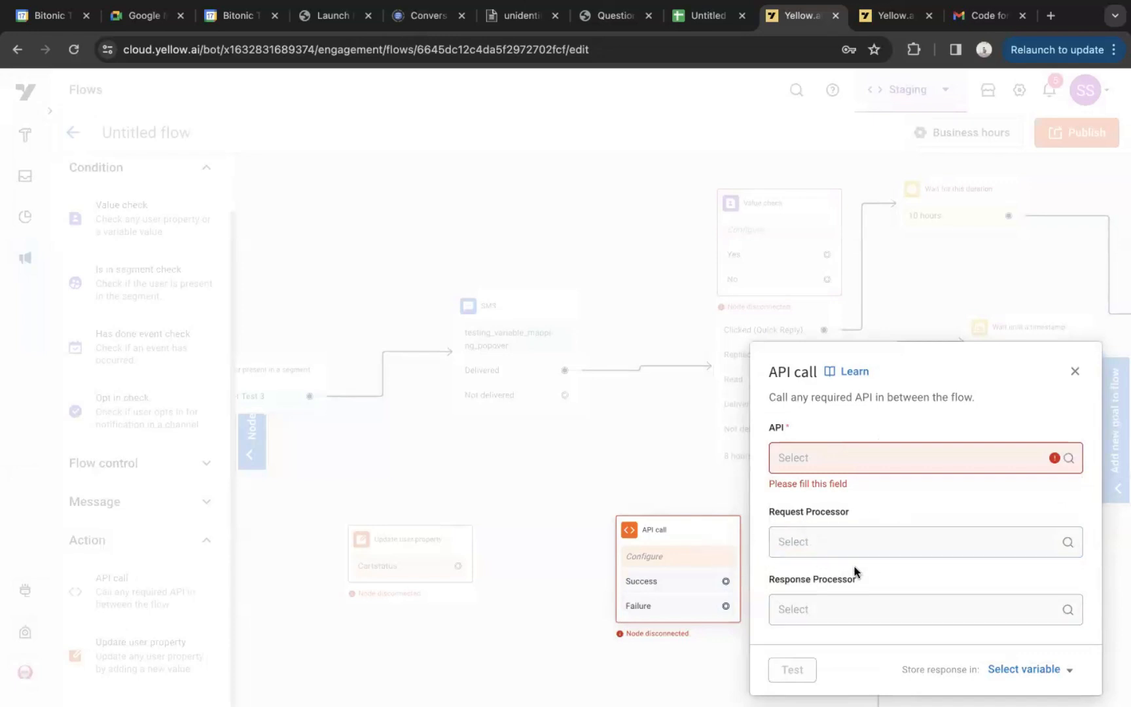
click(889, 541)
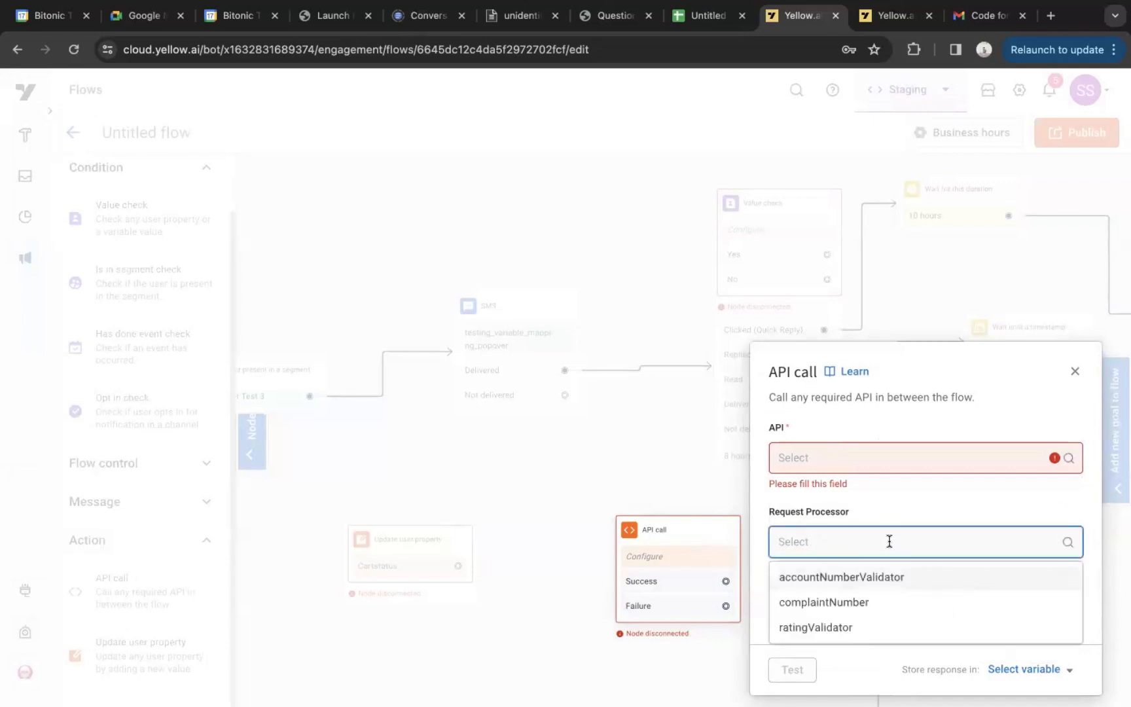
click(918, 493)
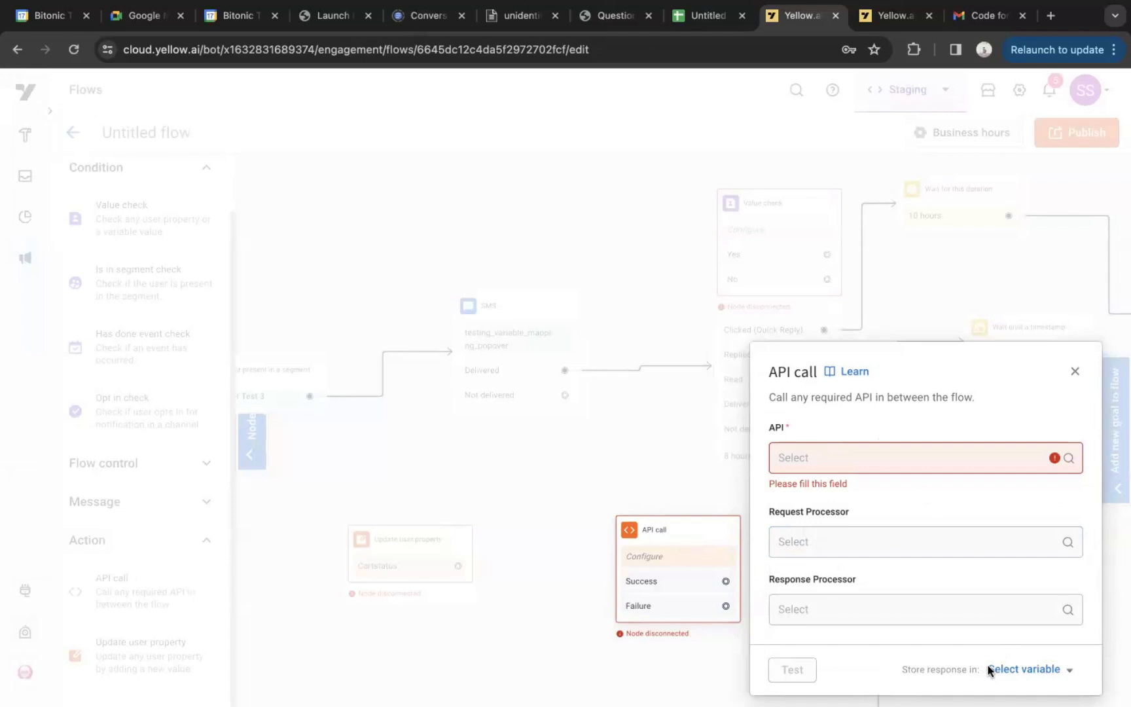
click(1076, 373)
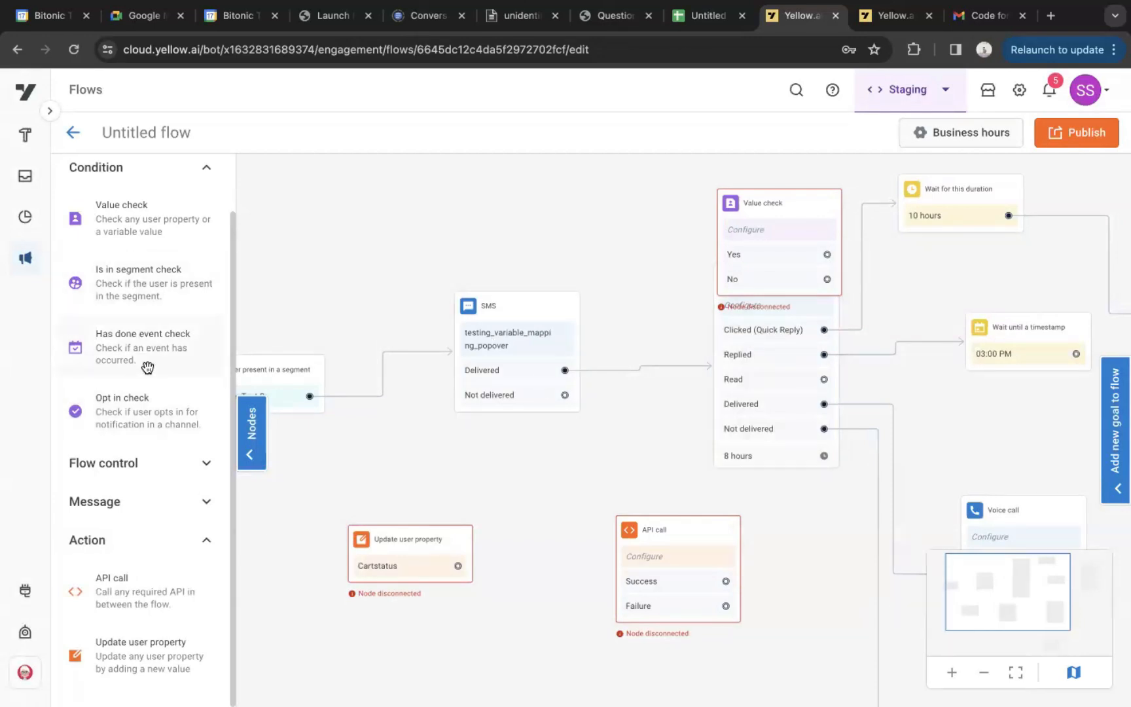
Add an Opt in check node above the SMS node and set its channel to Whatsapp
drag(138, 408, 261, 313)
drag(305, 260, 402, 193)
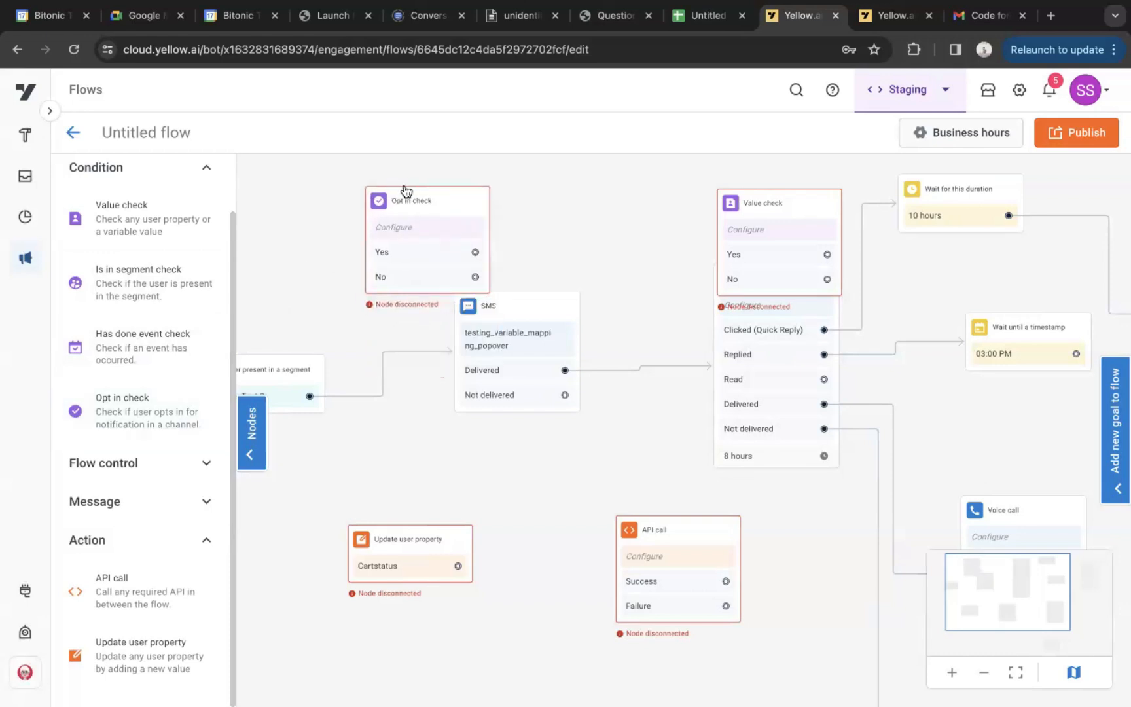
click(398, 239)
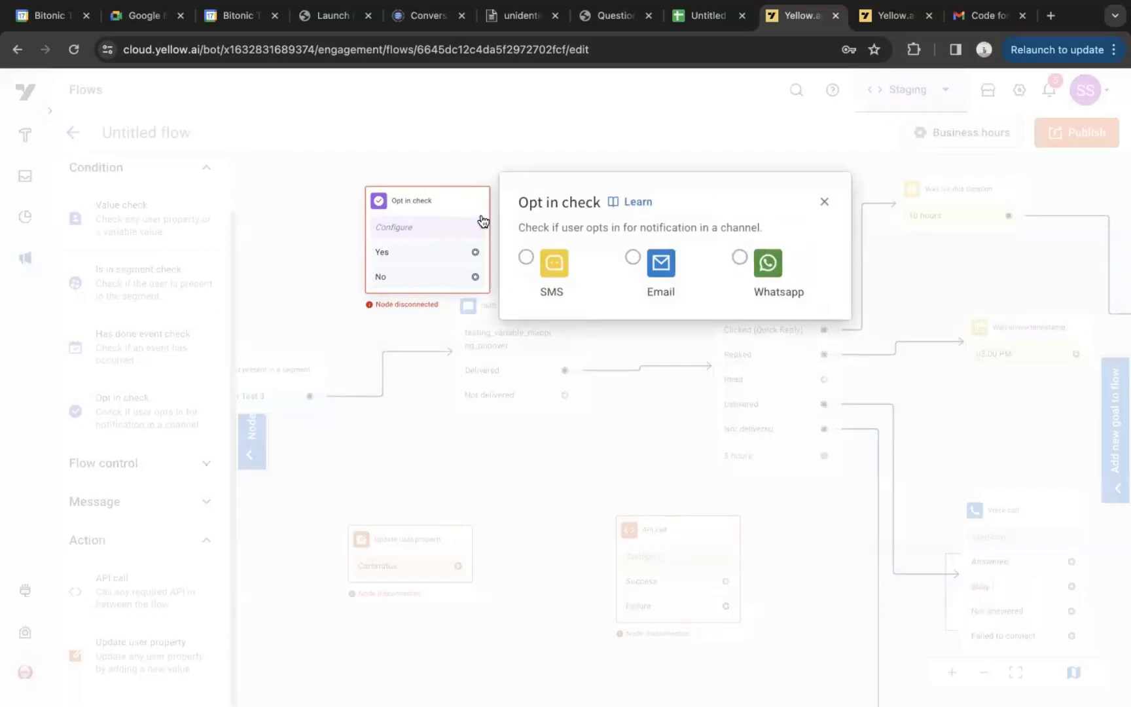
click(740, 257)
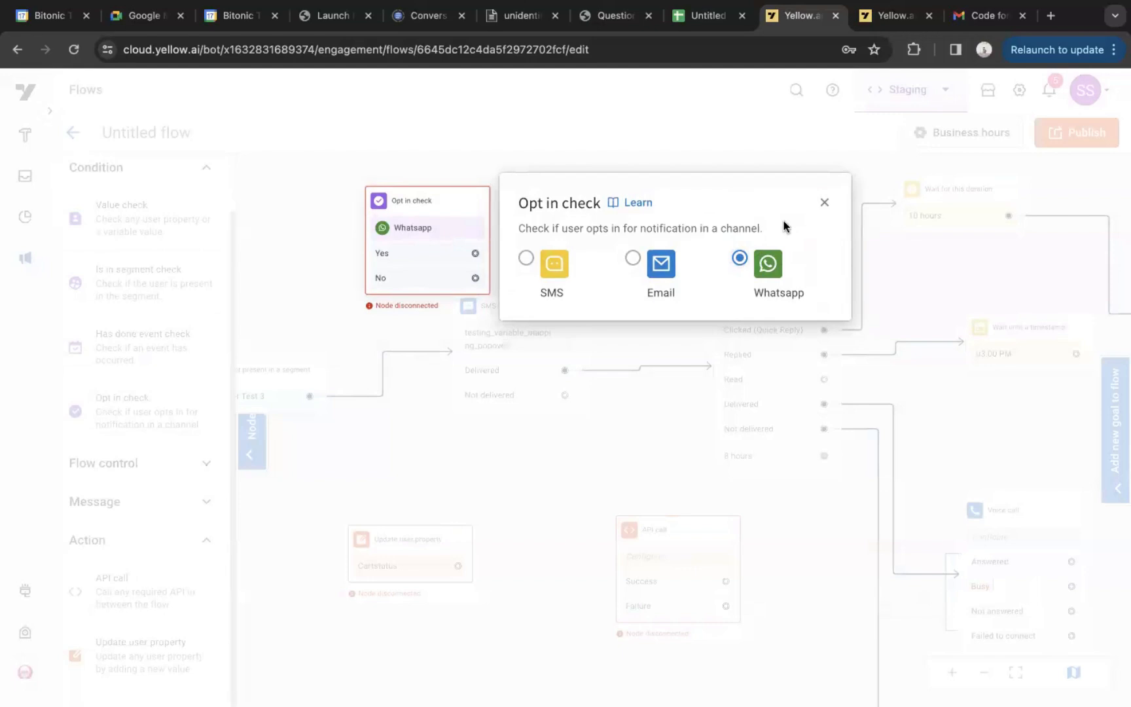
click(824, 202)
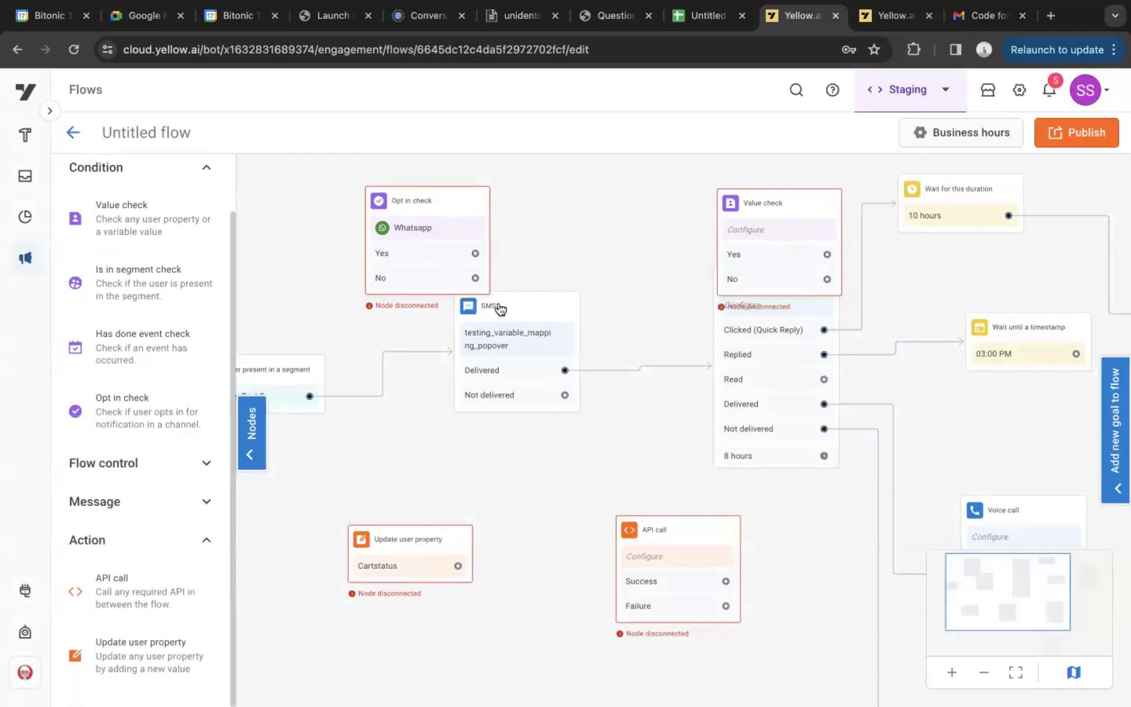
Remove the connection leaving the SMS node's Delivered output
mouse_move(648, 367)
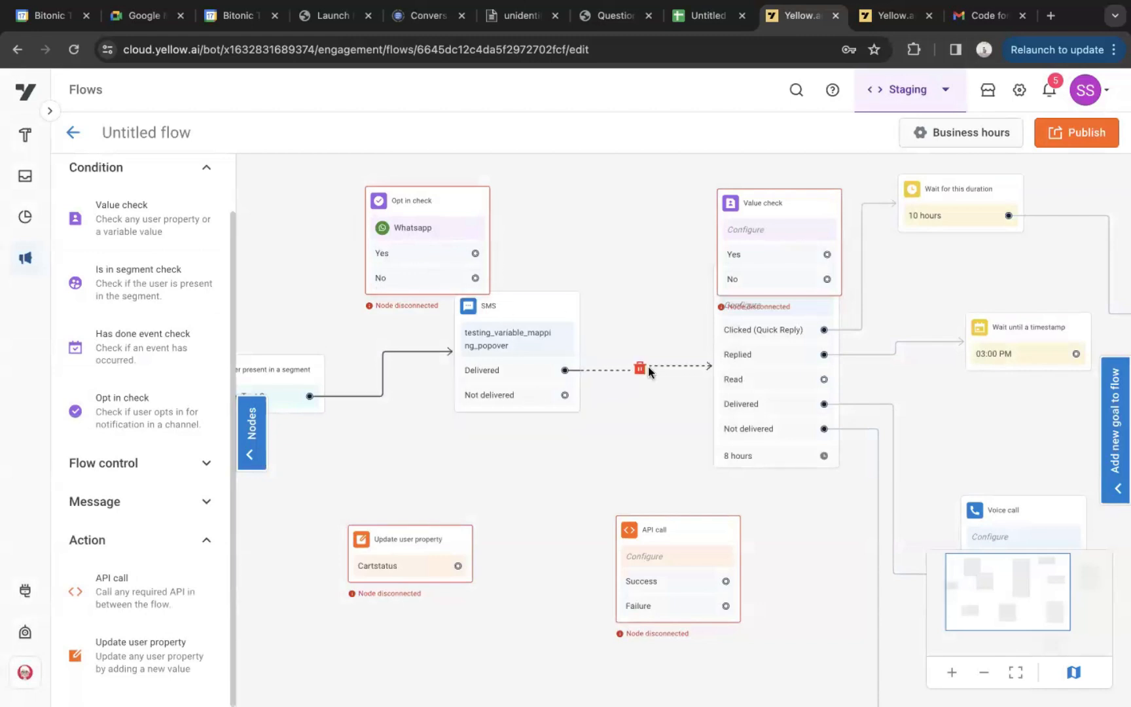
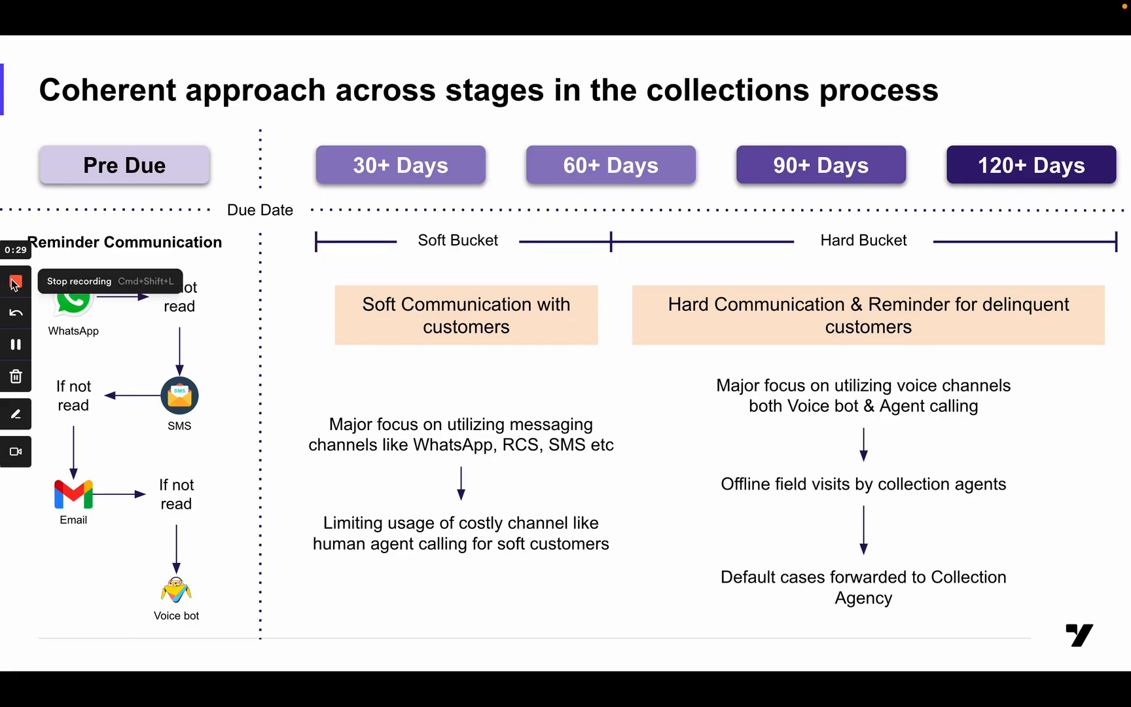
click(16, 282)
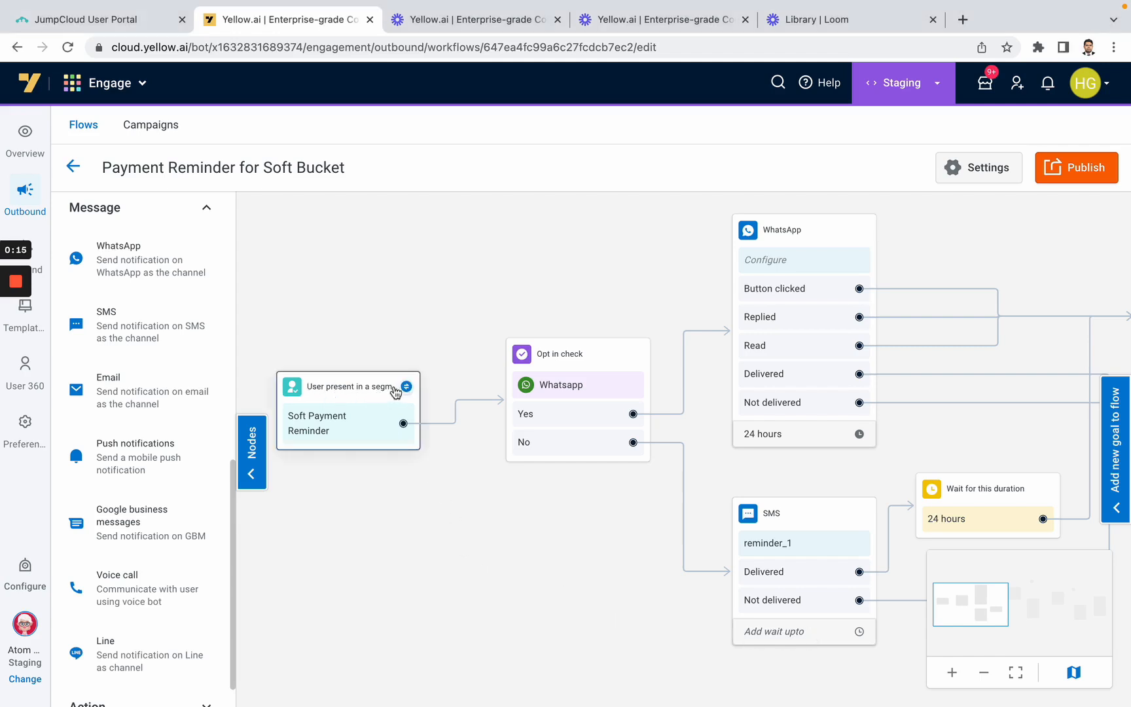
Change the flow's entry rule to User present in a segment
click(396, 389)
click(331, 305)
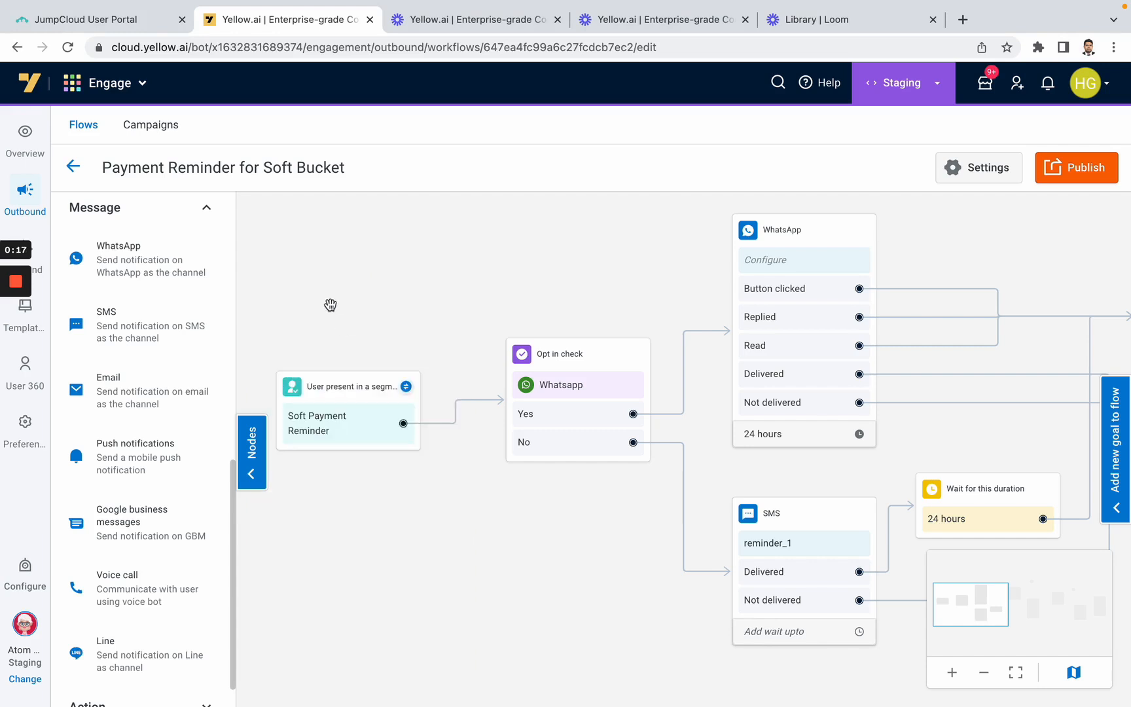
click(402, 389)
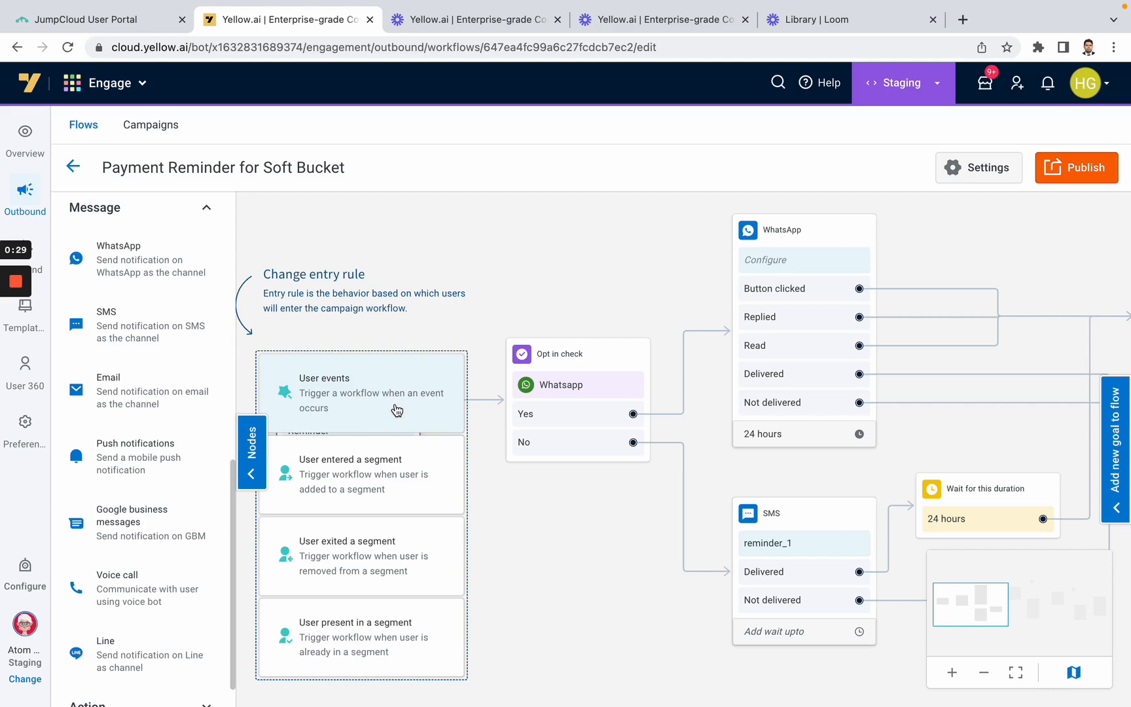
click(407, 625)
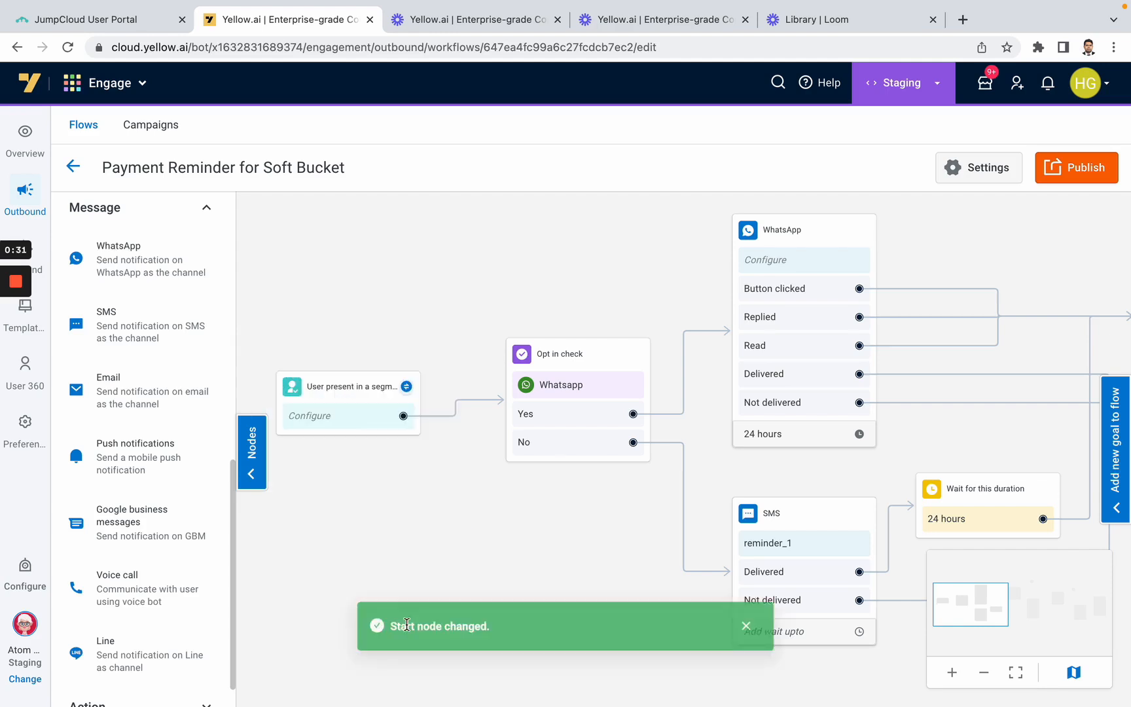
Configure the entry node to use the Soft Payment Reminder user segment
click(335, 422)
click(556, 379)
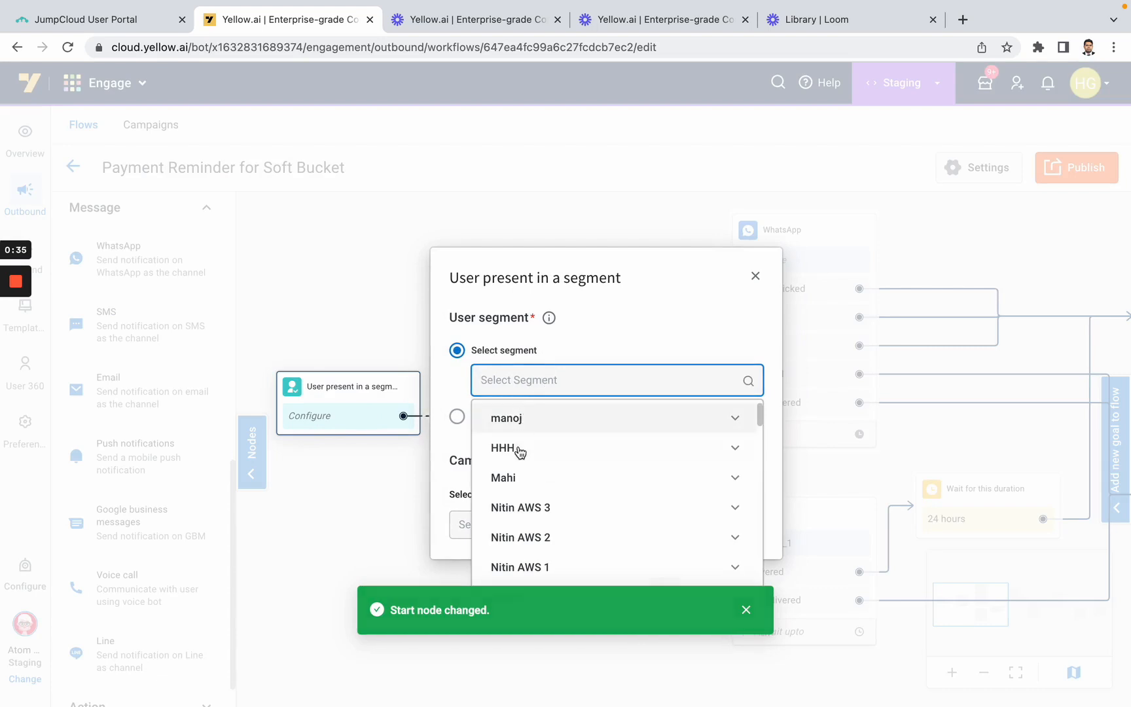
scroll(517, 498, down, 5)
scroll(517, 465, down, 10)
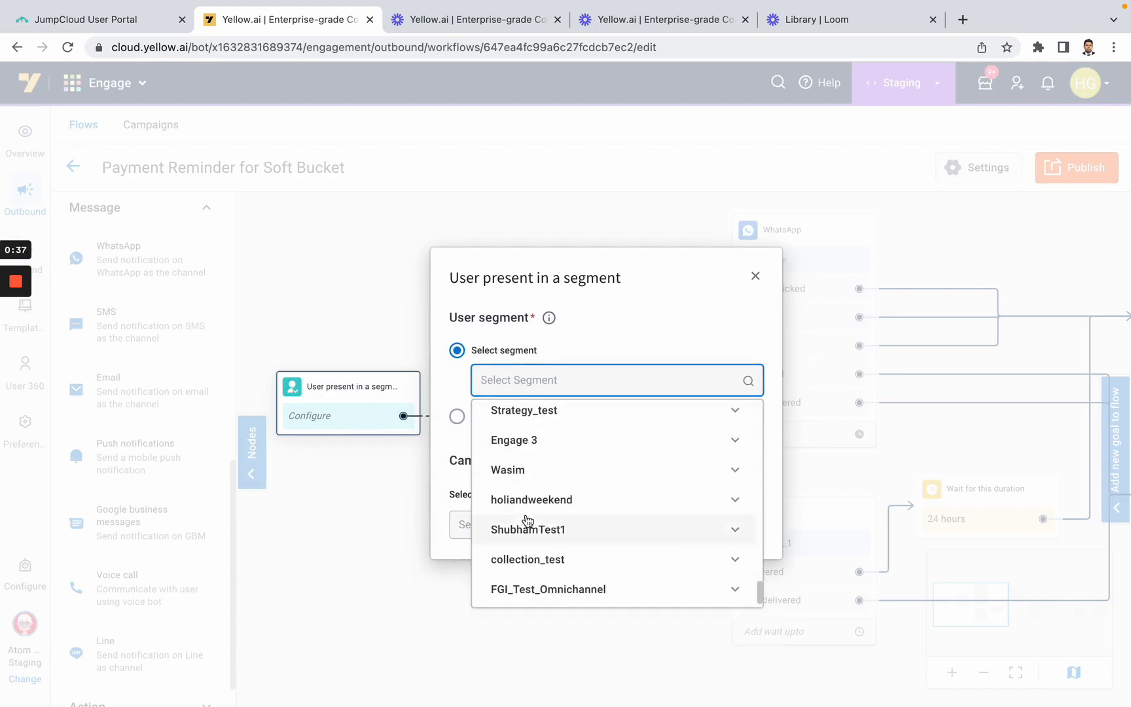
scroll(525, 515, up, 3)
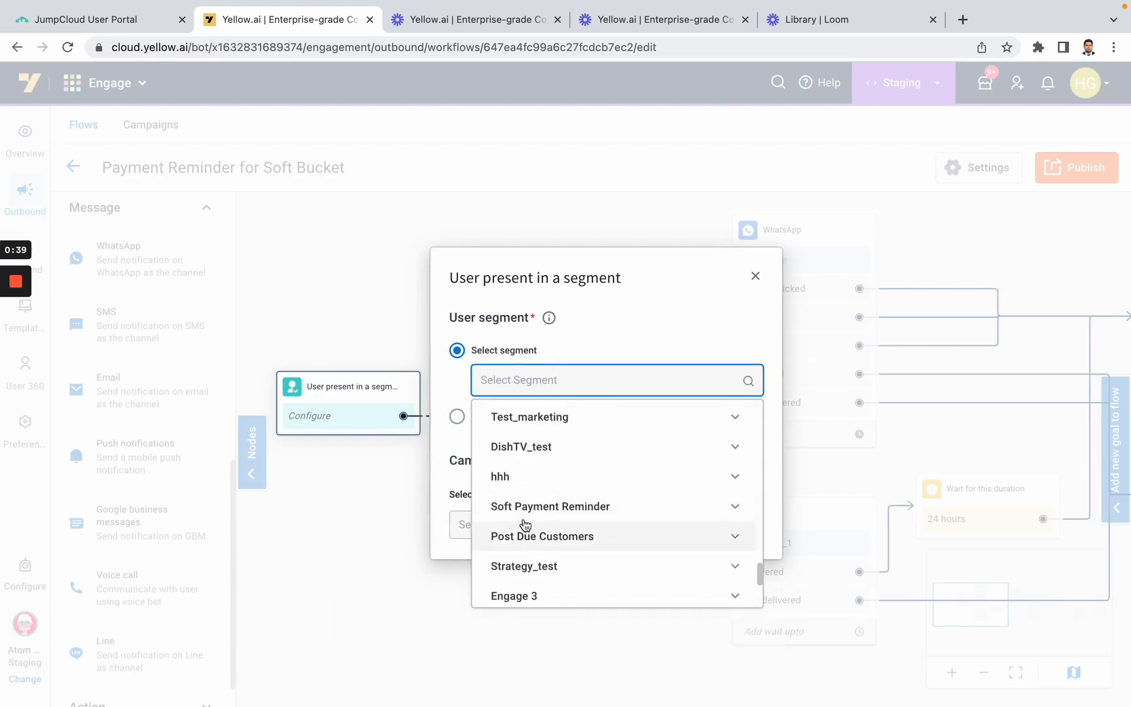
click(525, 509)
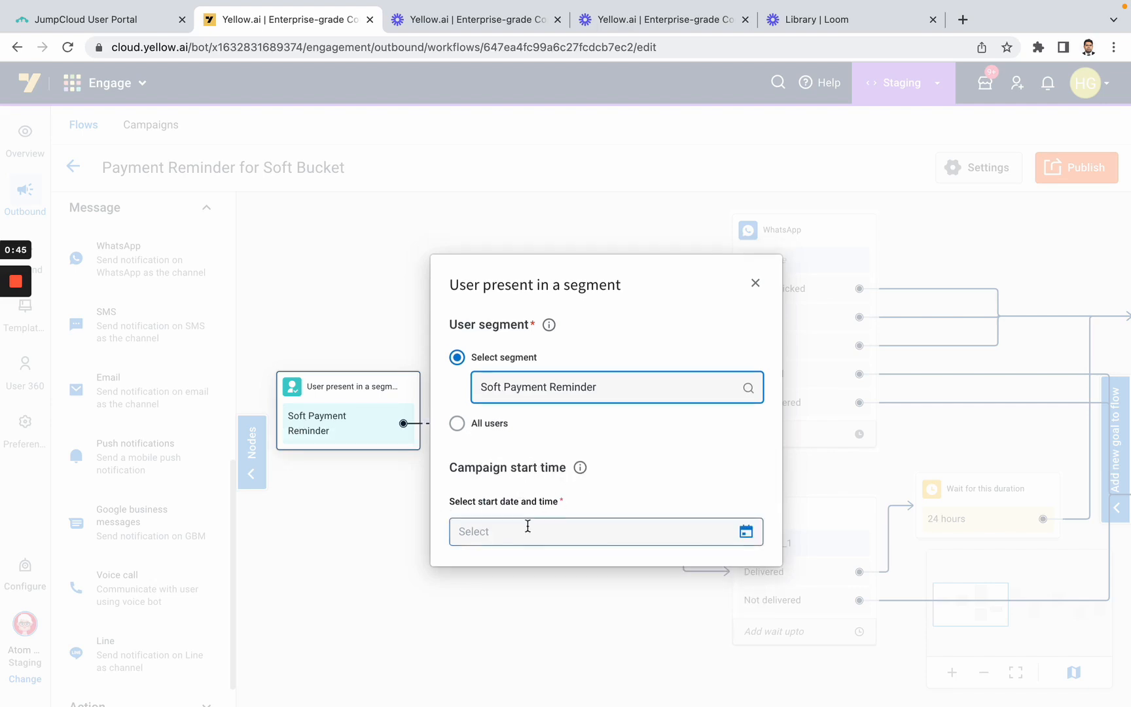
Set the campaign start date and time to the current moment and close the entry node's configuration
click(495, 534)
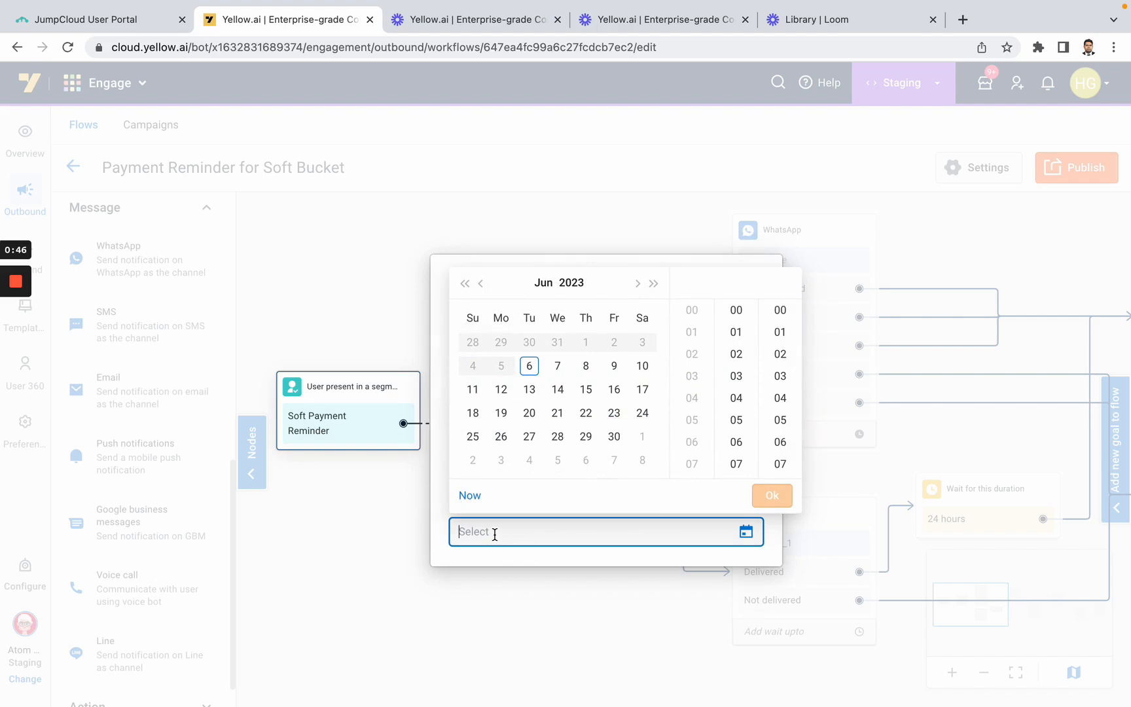
click(469, 496)
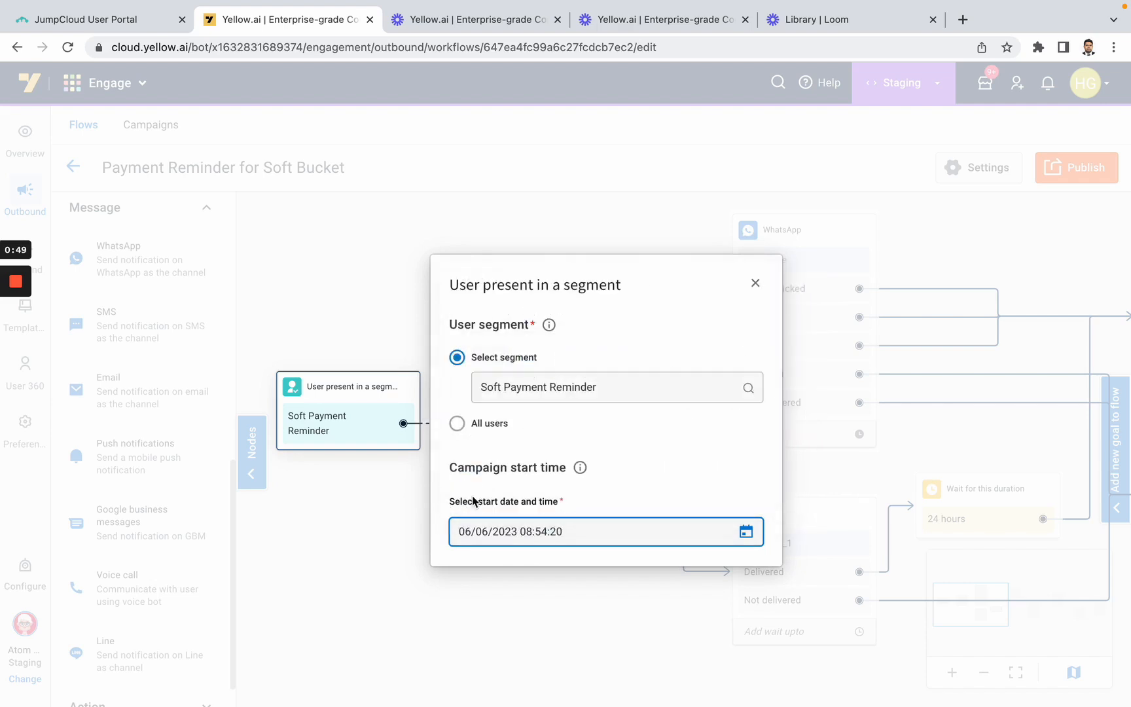
click(756, 285)
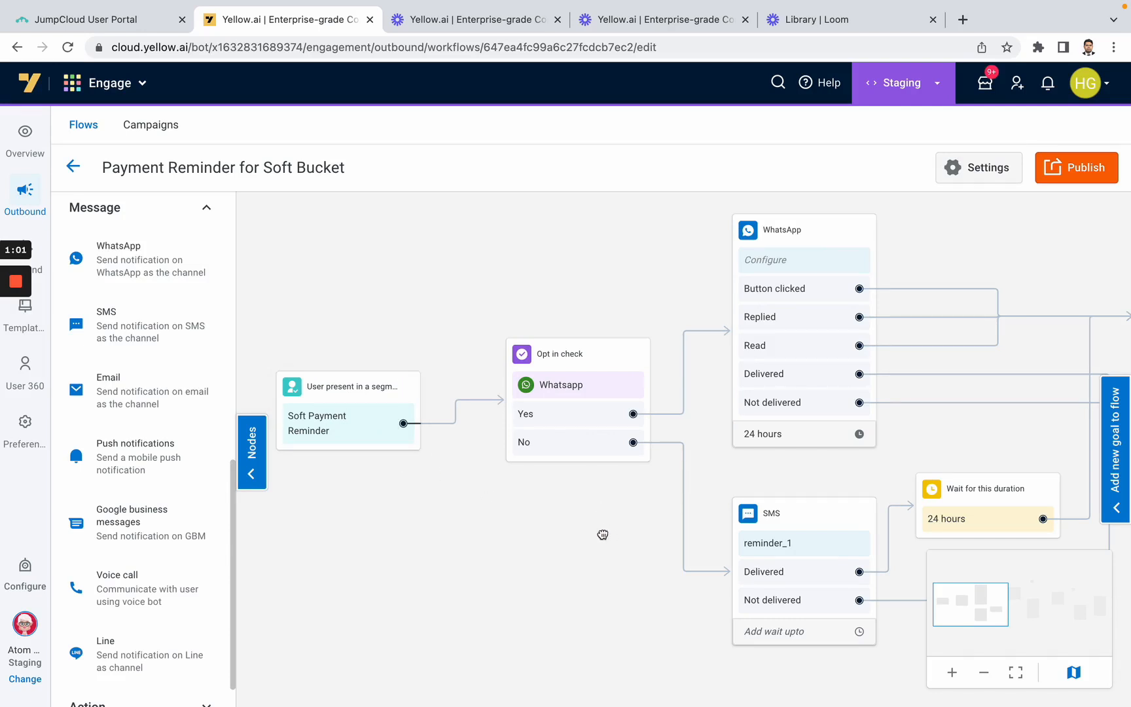
Set the WhatsApp node's sender to the second listed number and its recipient to the phone property
drag(602, 535, 508, 538)
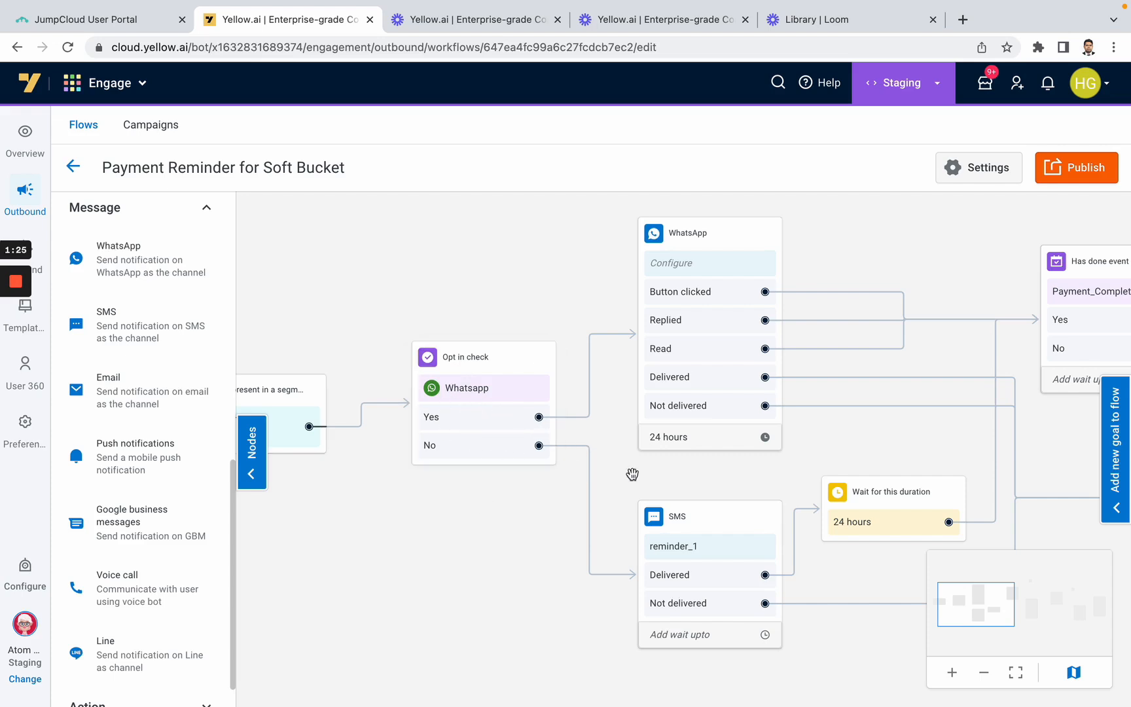
drag(685, 477, 563, 498)
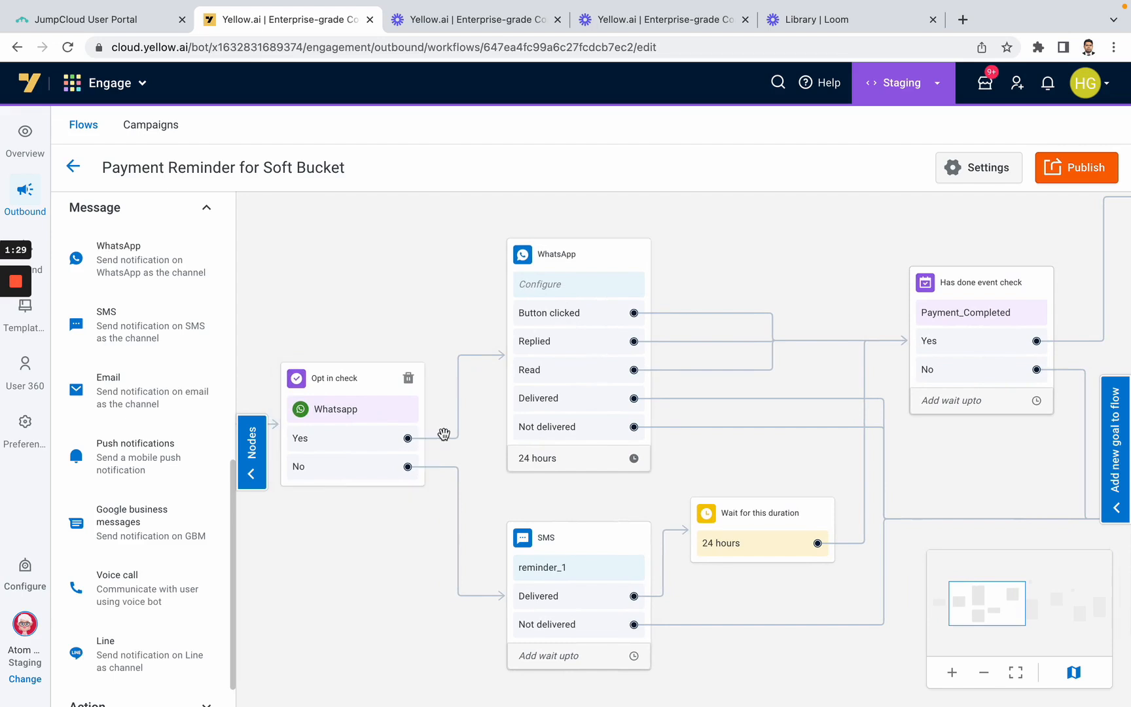
click(582, 288)
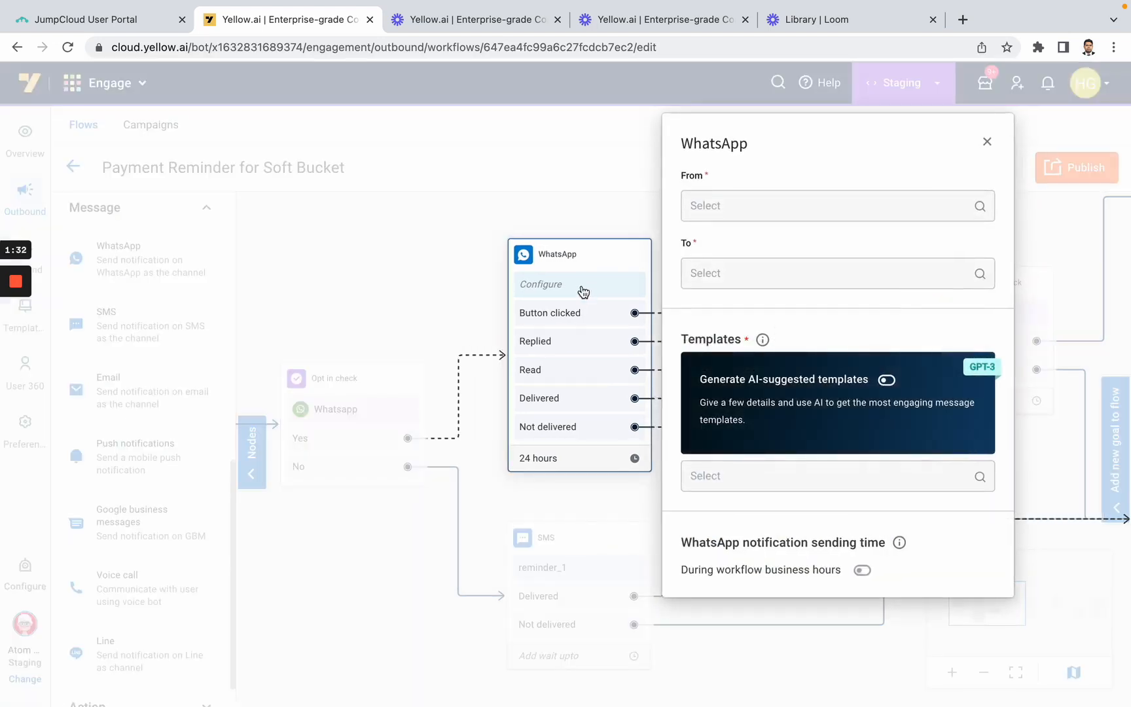
click(744, 205)
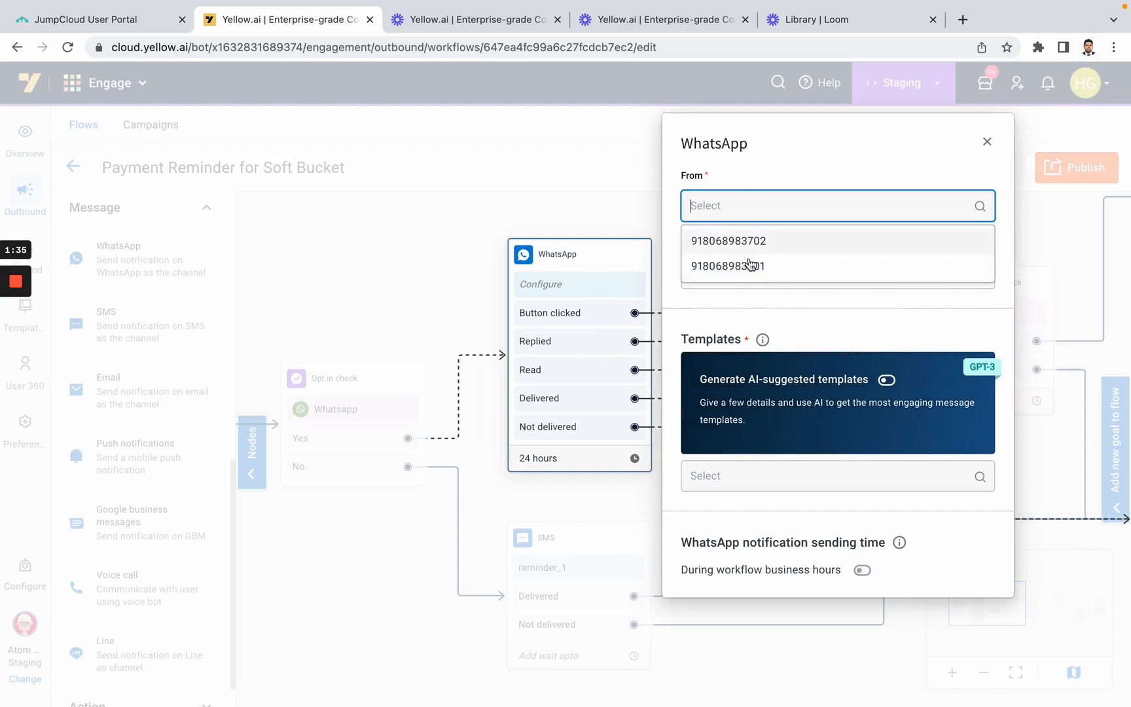
click(751, 268)
click(751, 275)
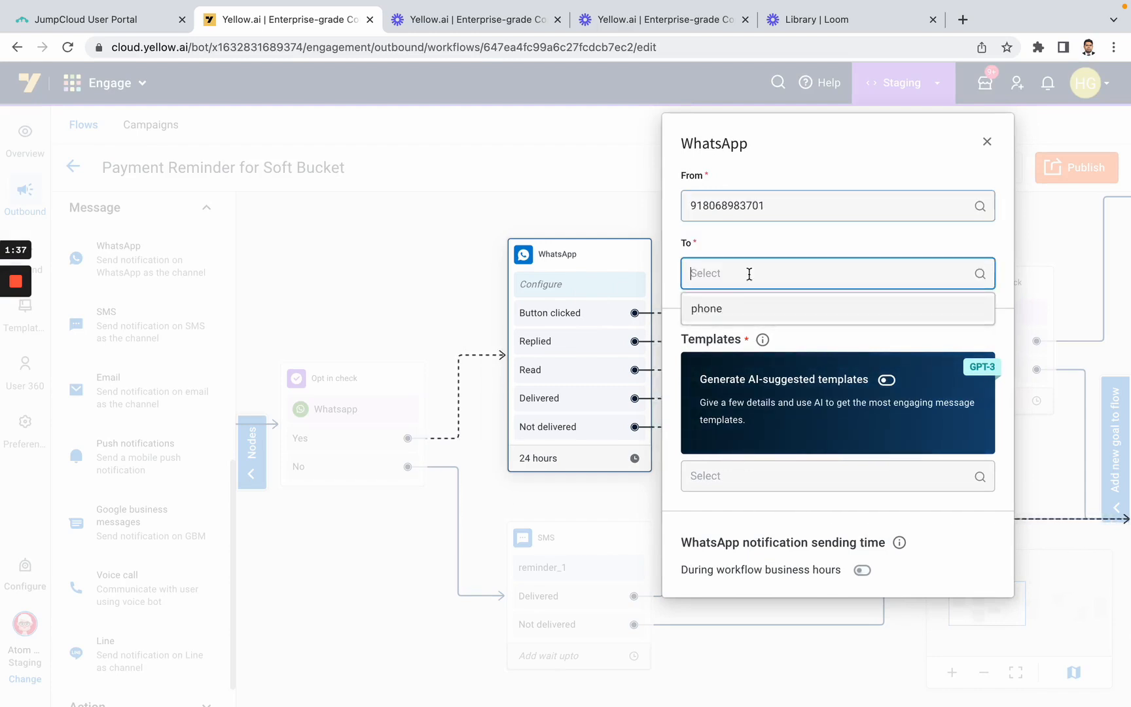
click(740, 313)
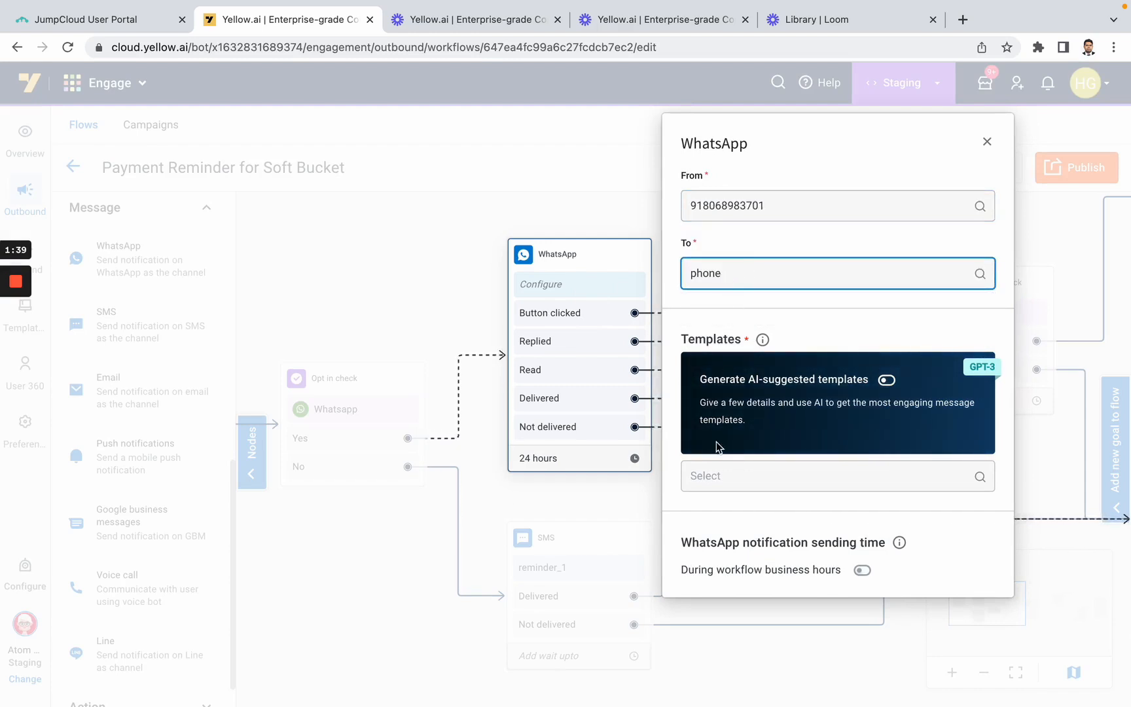
Choose emi_template as the WhatsApp node's message template
click(717, 475)
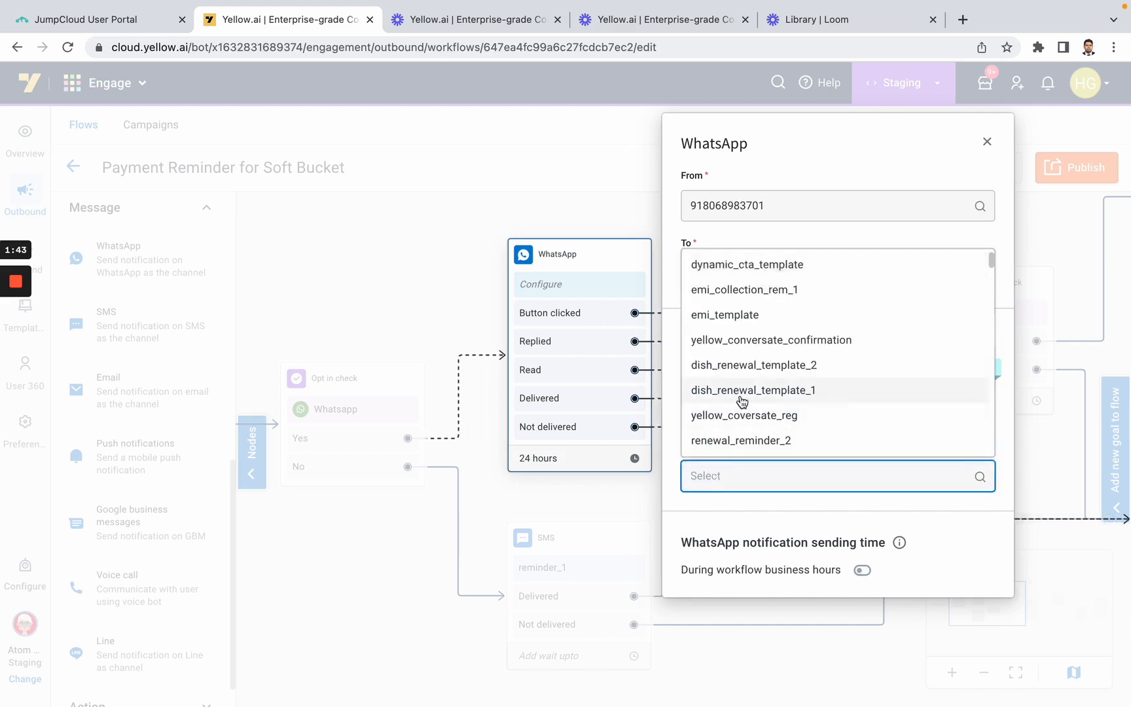
click(758, 317)
scroll(775, 475, down, 3)
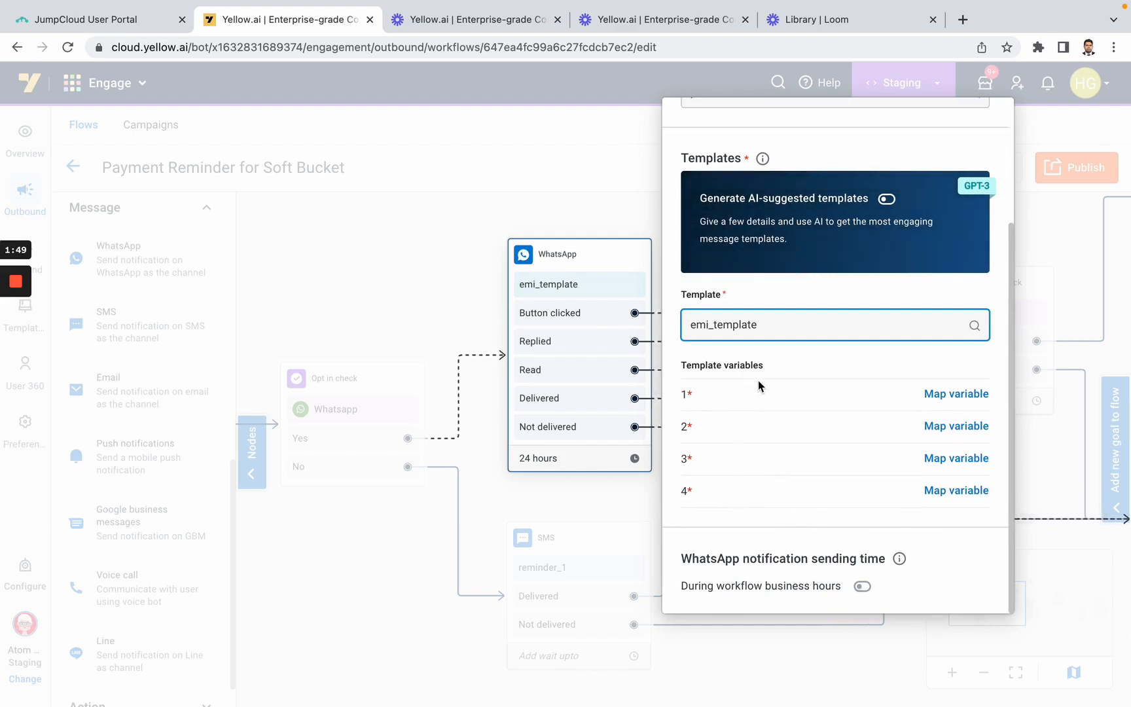
Map template variable 1 to the firstName user property and variable 2 to PaymentDue
click(966, 395)
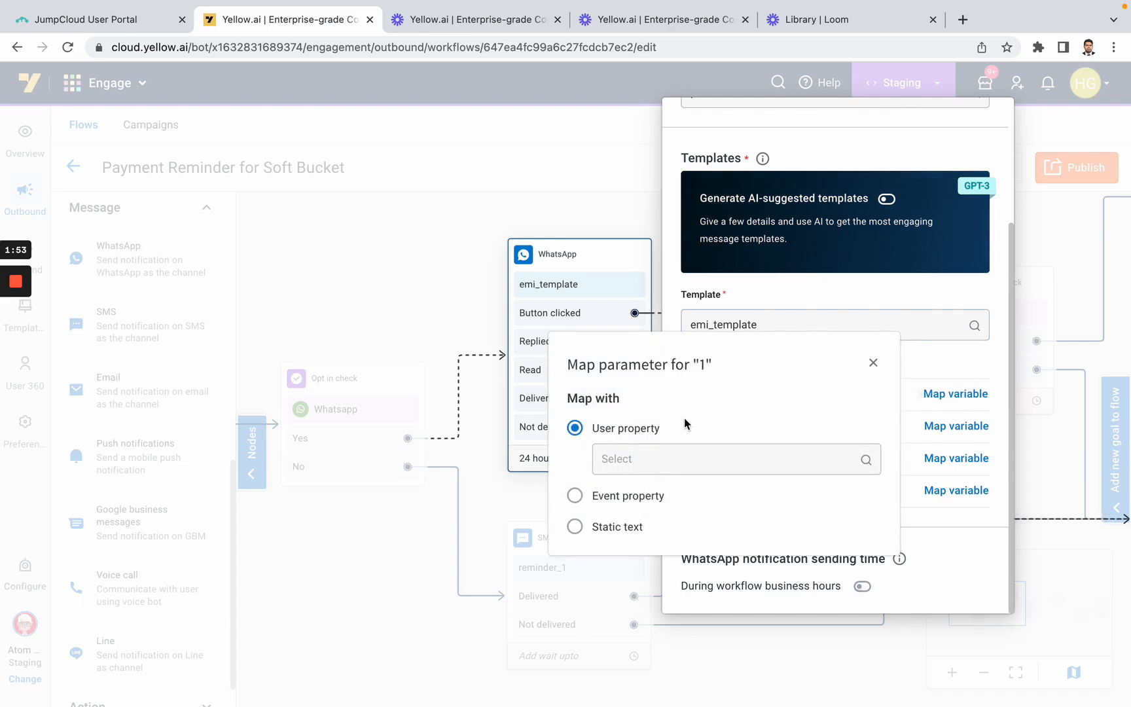
click(668, 460)
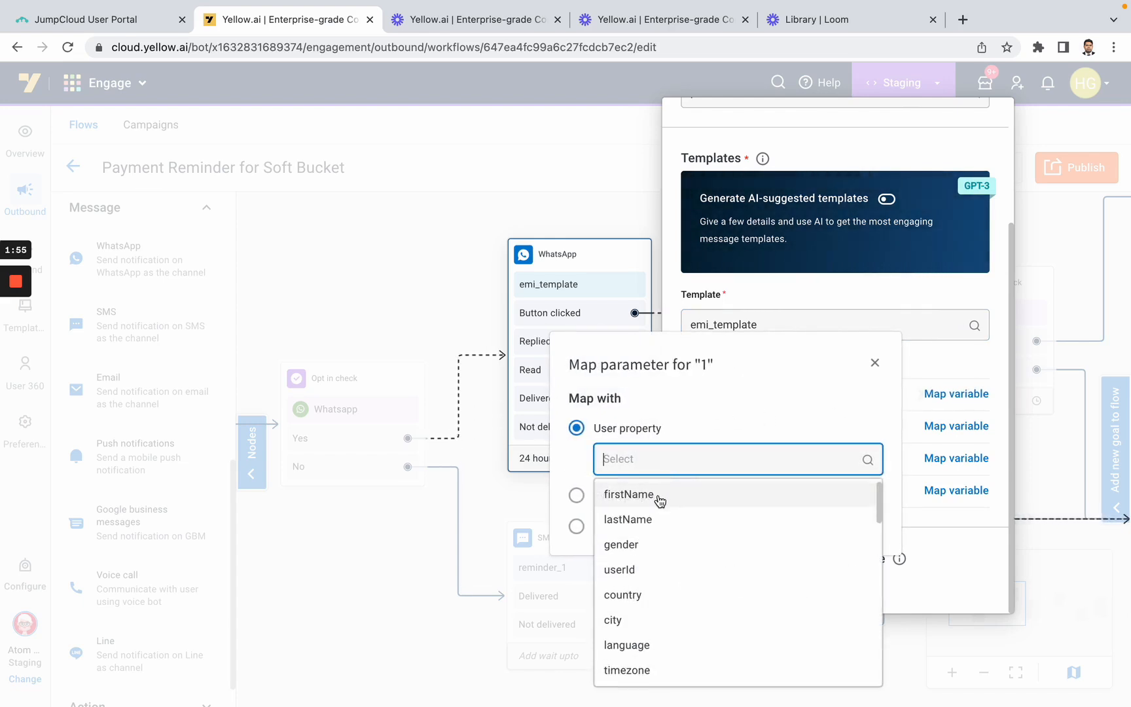
click(660, 501)
click(955, 426)
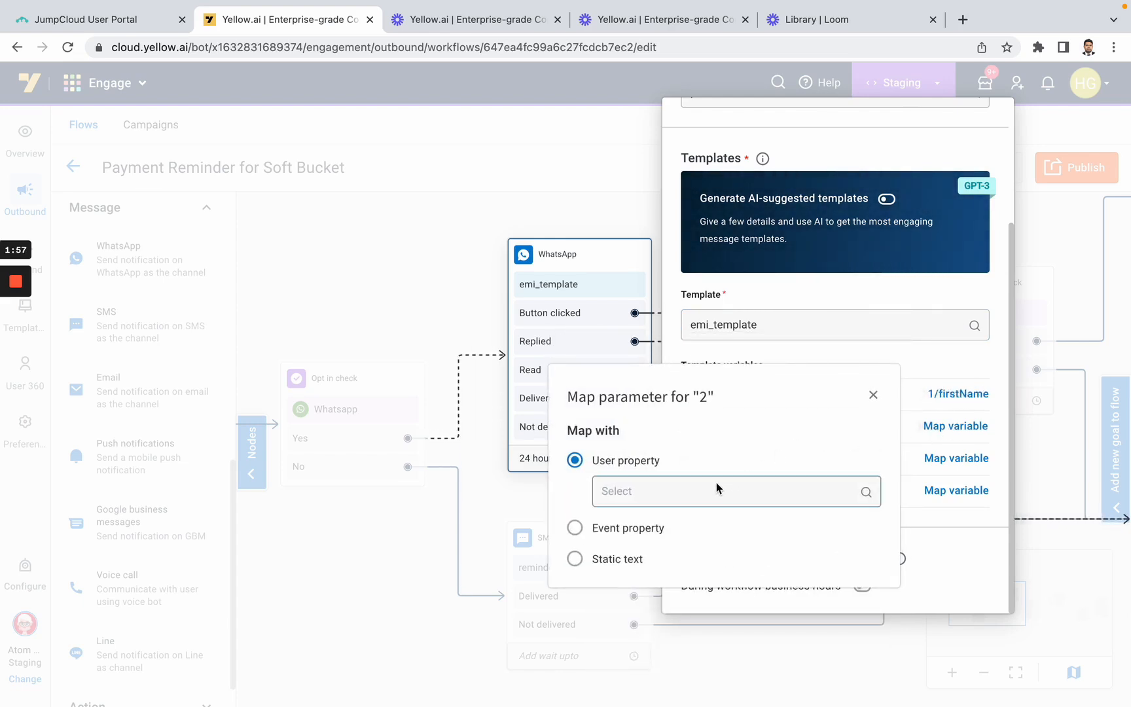
click(669, 492)
text(payment)
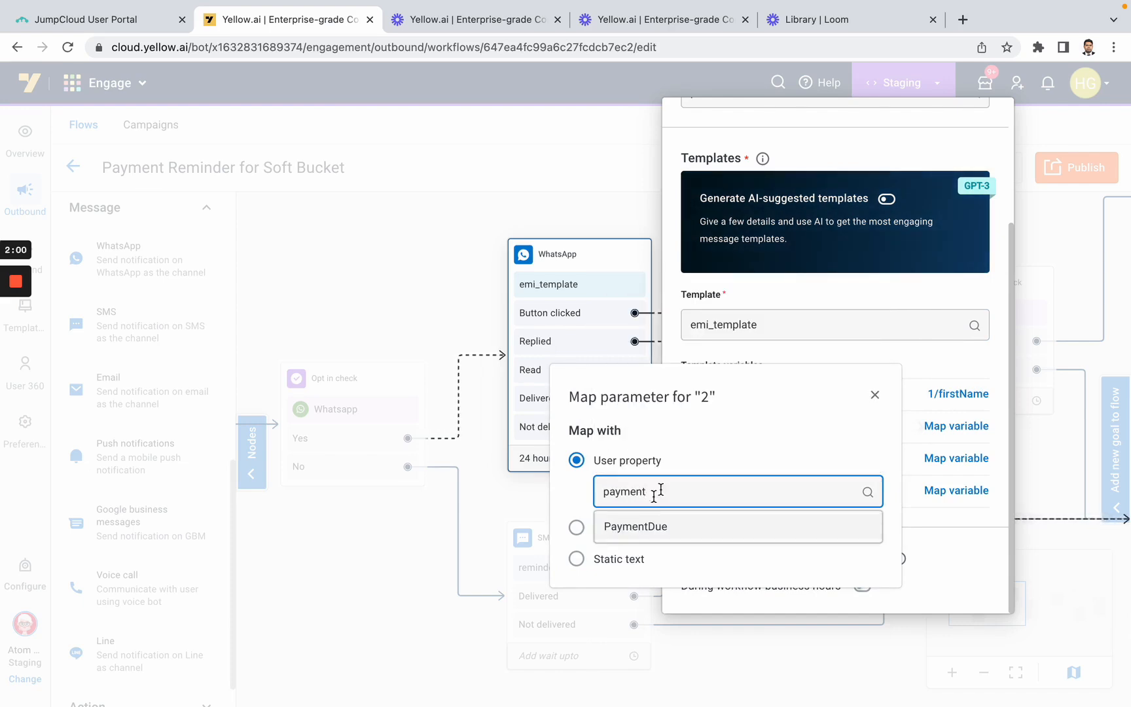
click(654, 530)
Map template variable 3 to the LoanNo user property and variable 4 to DueDate, and close the WhatsApp configuration
click(957, 459)
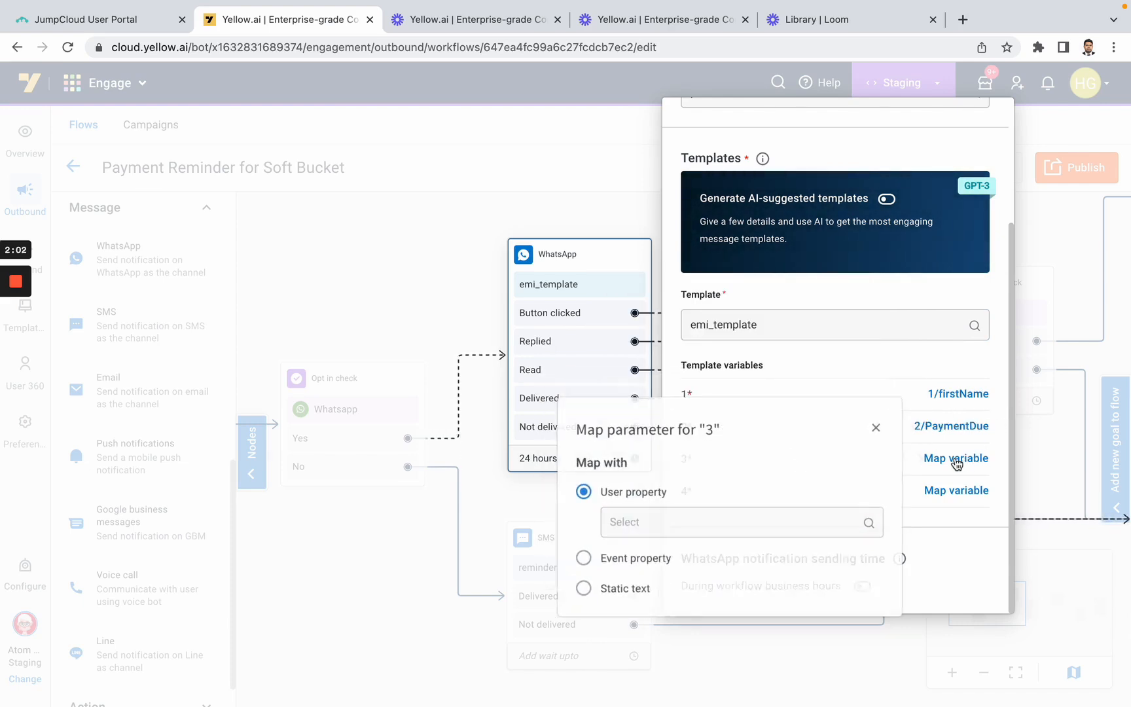
click(641, 524)
text(loan)
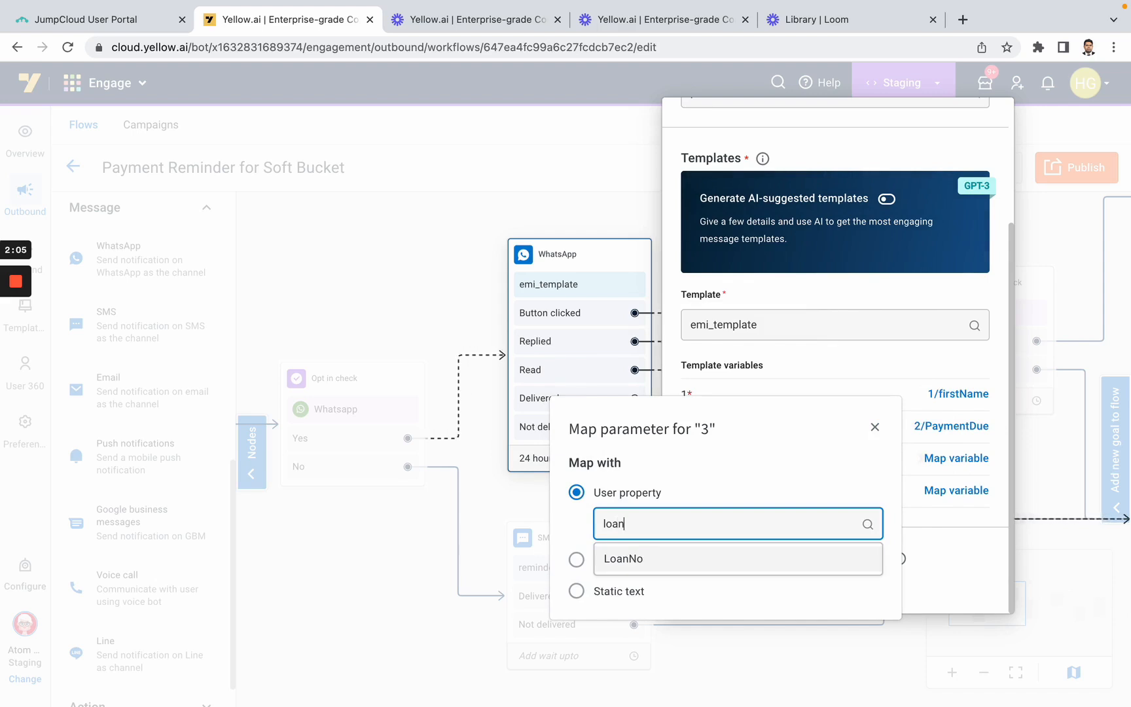
click(680, 563)
click(962, 491)
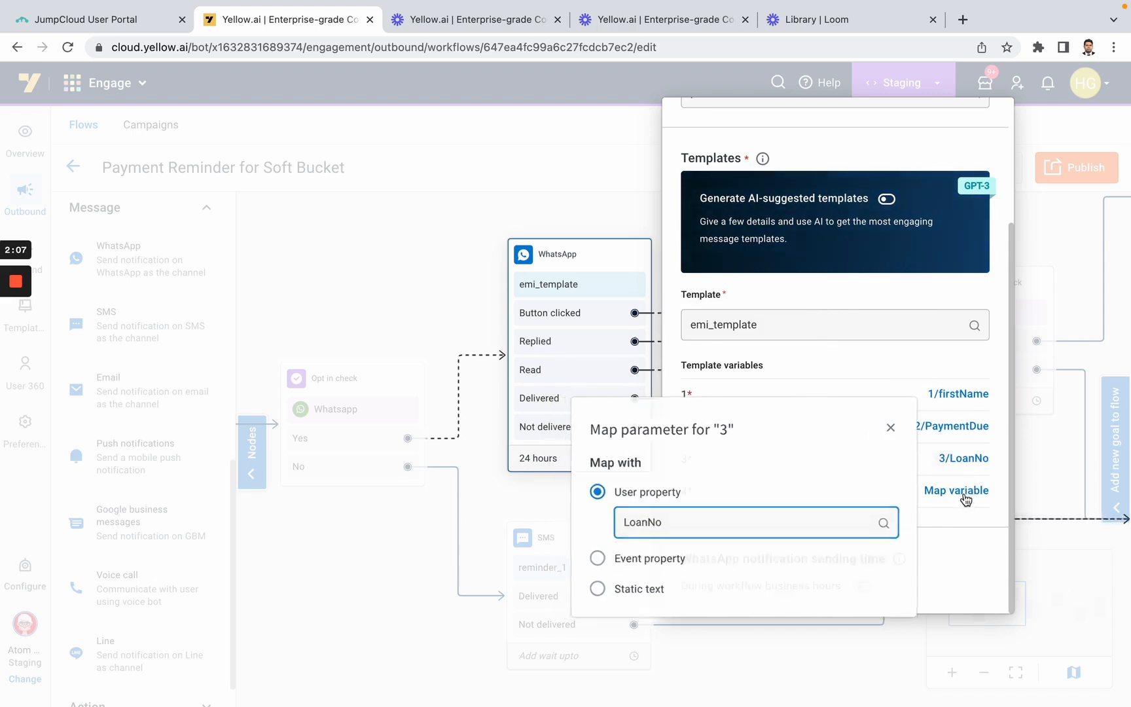
click(678, 551)
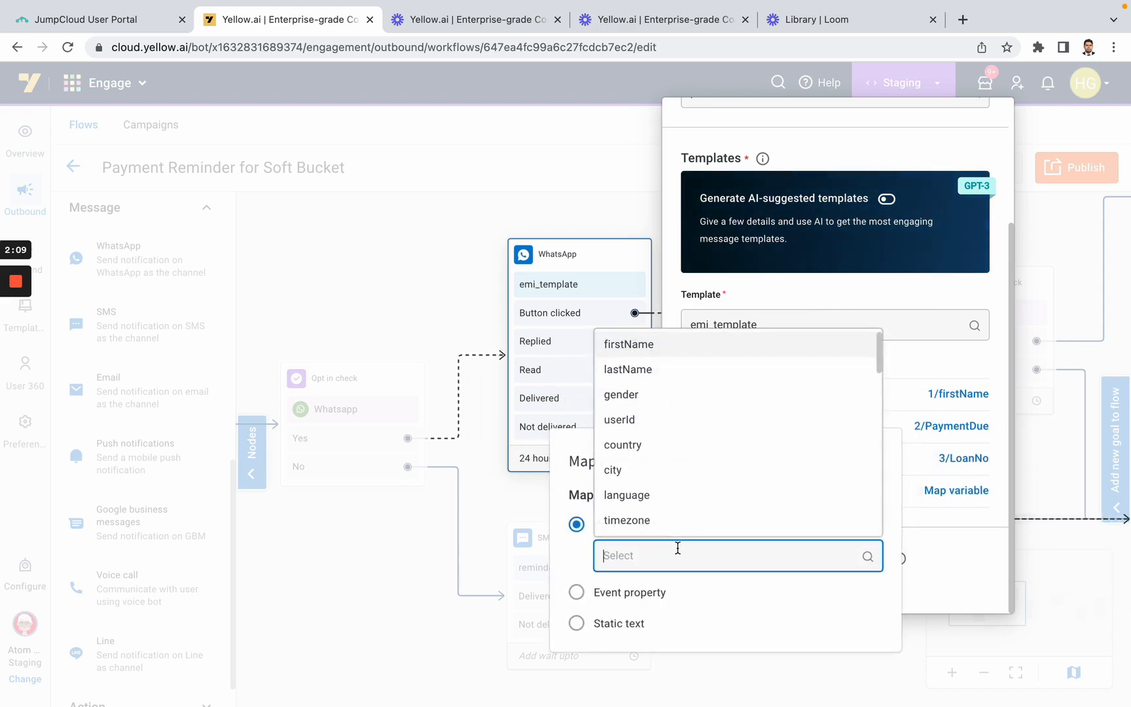
text(due)
click(661, 618)
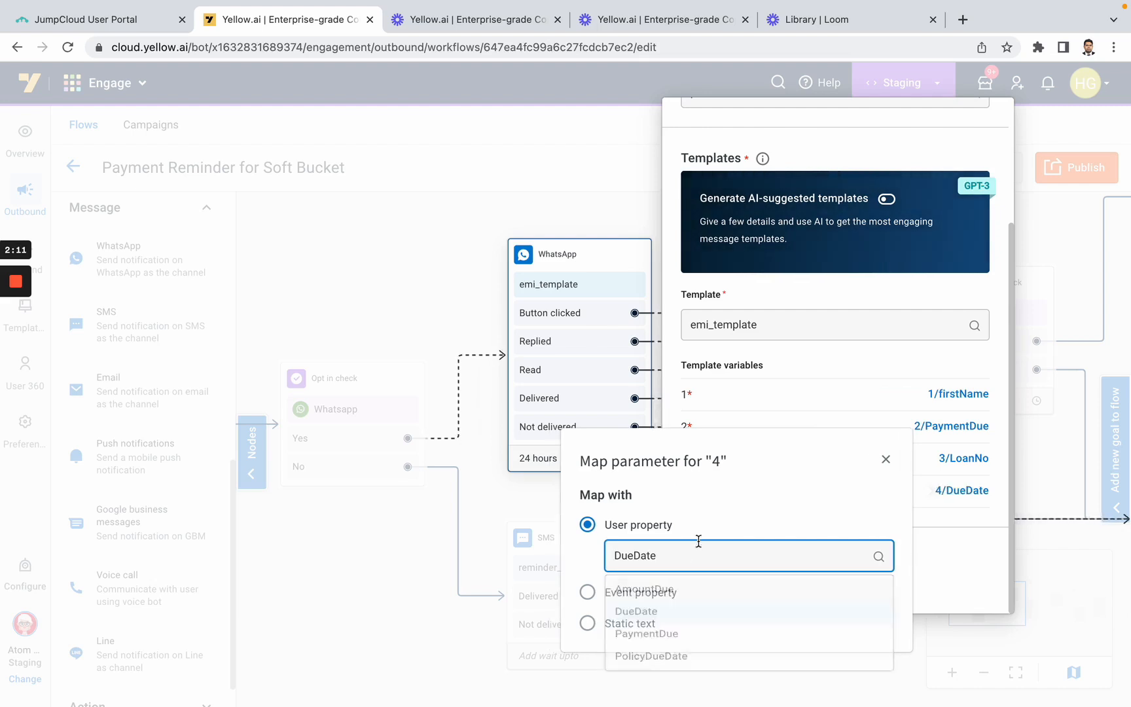
click(884, 462)
scroll(866, 412, up, 3)
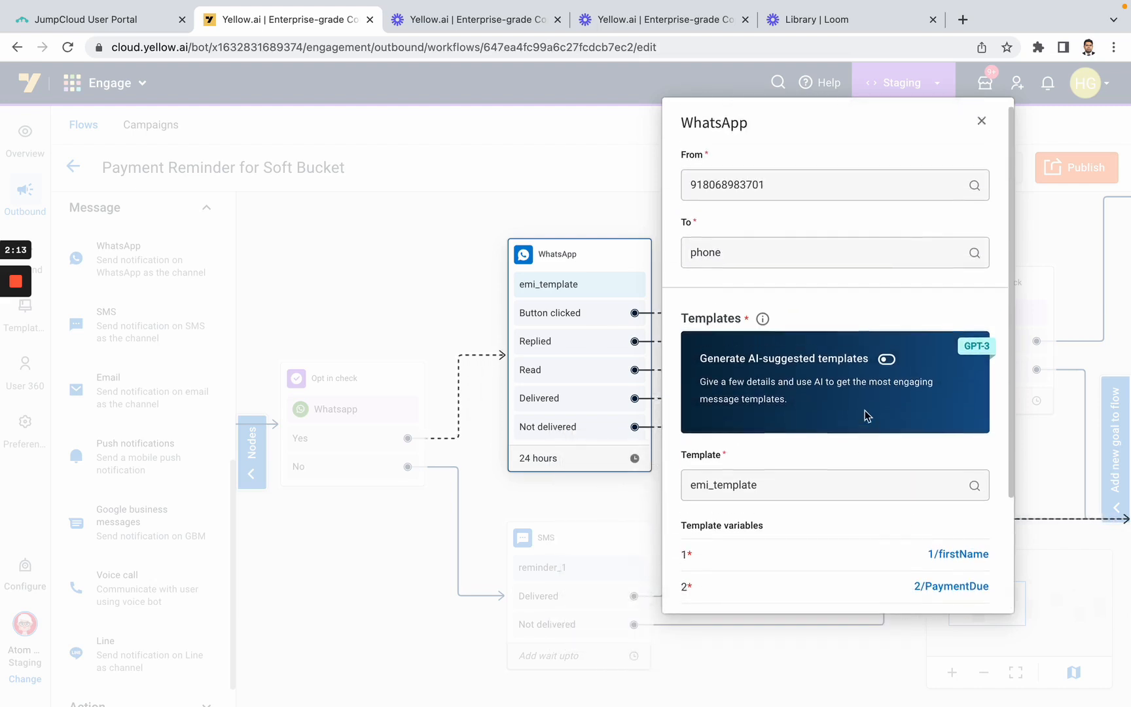
click(981, 126)
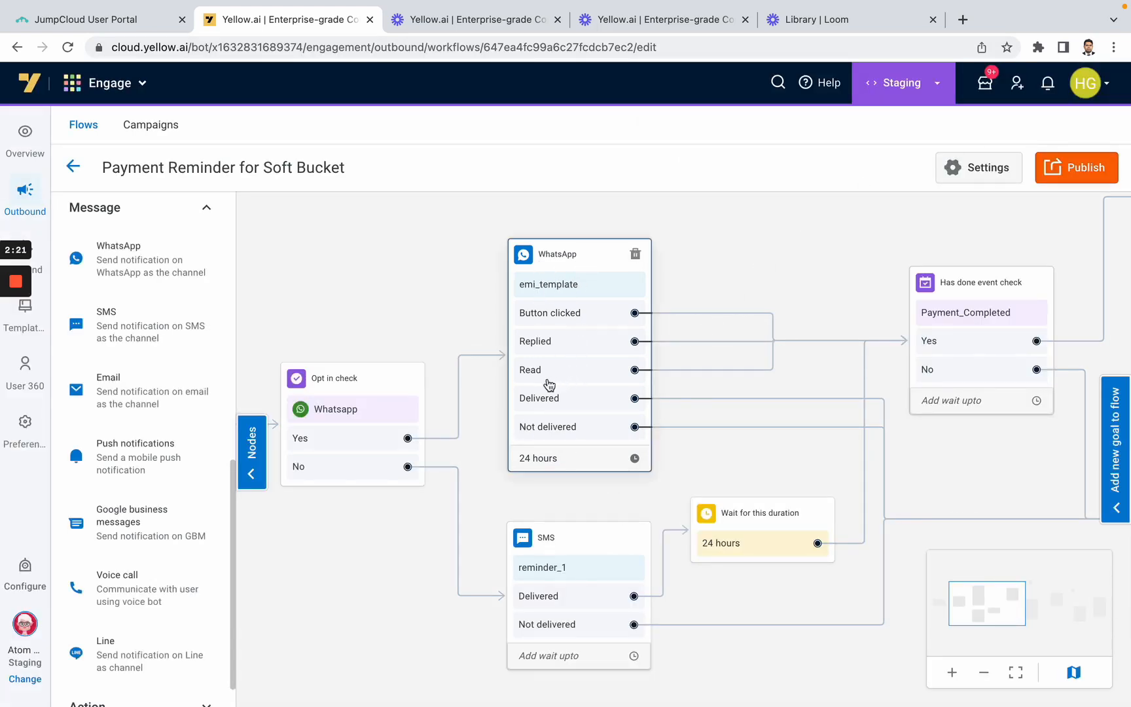
Review the WhatsApp node's wait duration setting without changing it, and examine the SMS, event check and Email branches
click(555, 462)
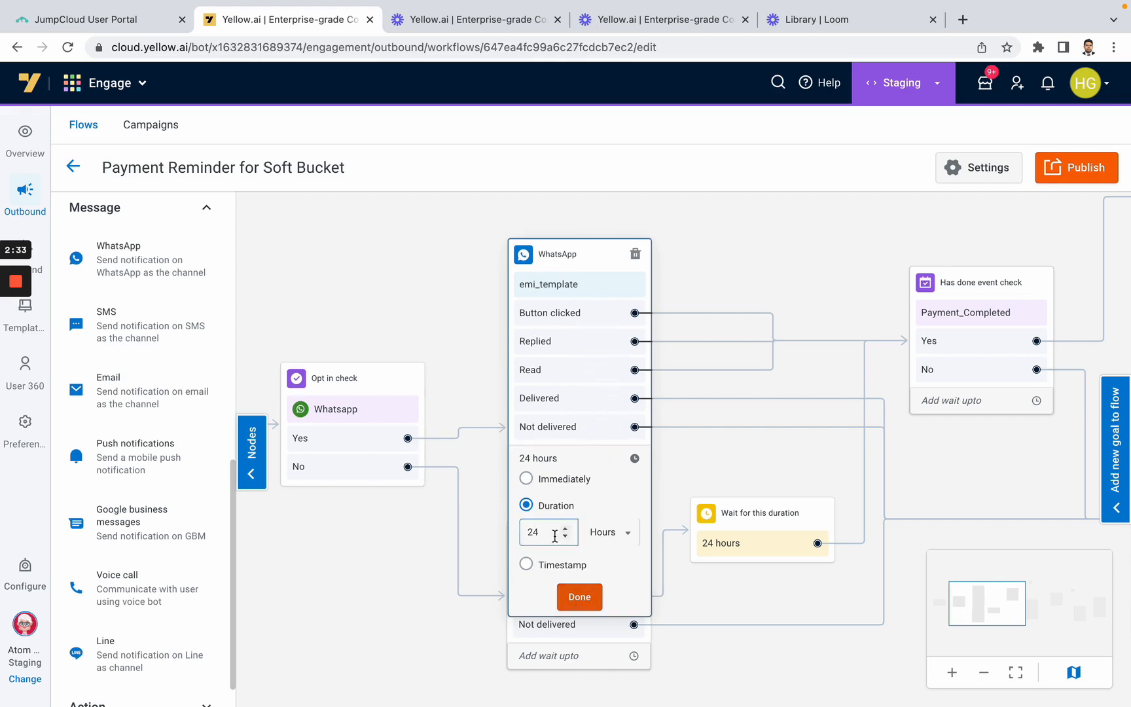
click(579, 598)
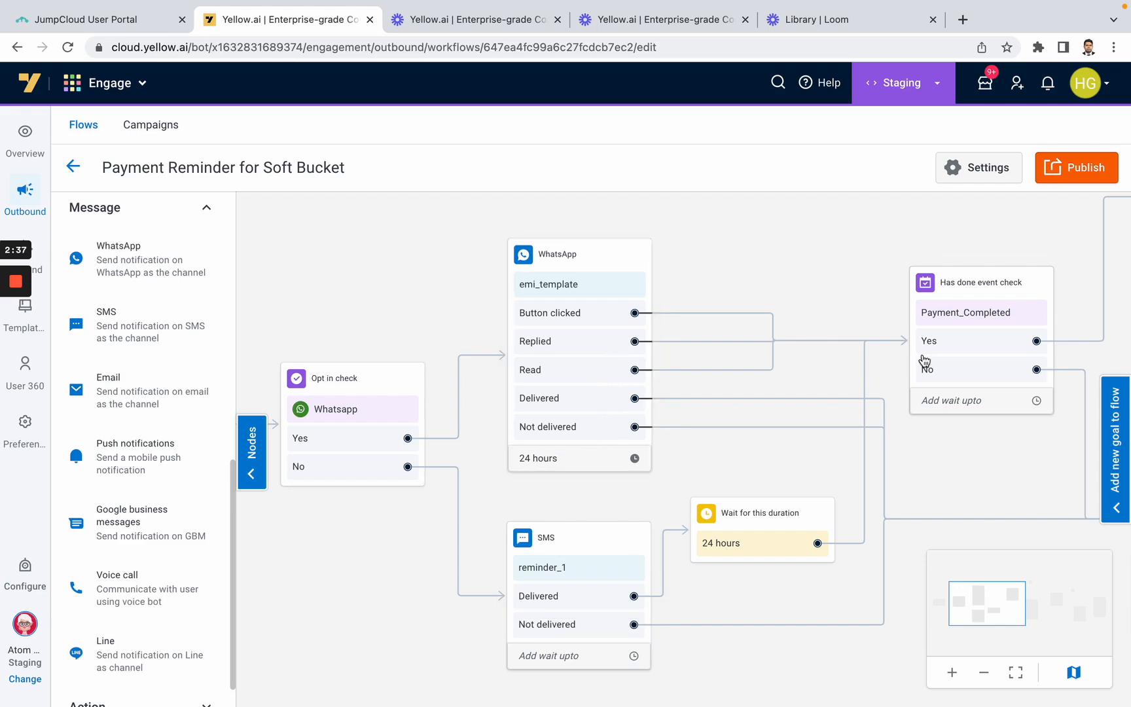
drag(357, 569, 408, 502)
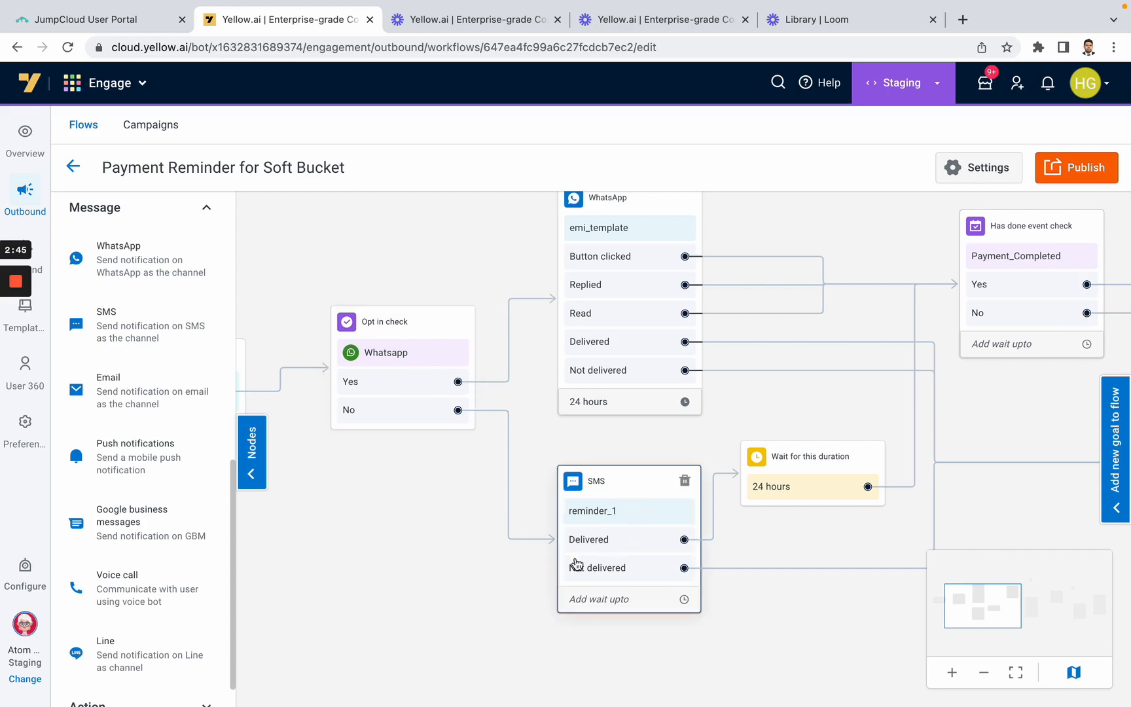
drag(826, 630, 625, 628)
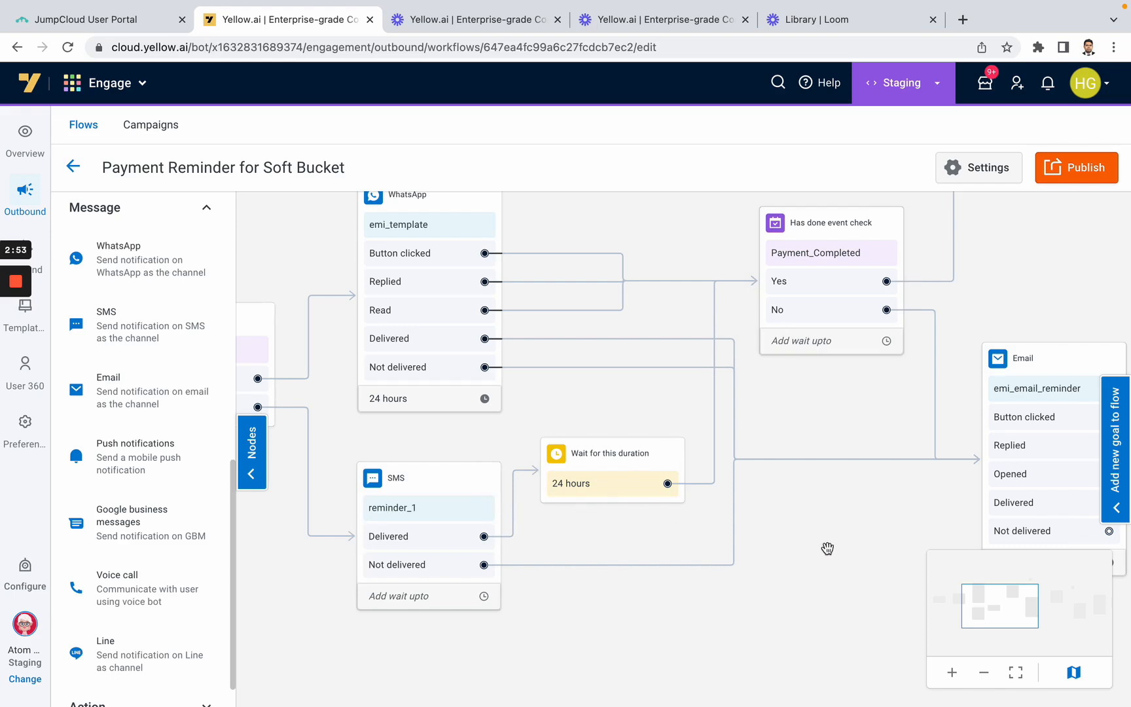
drag(827, 535, 676, 568)
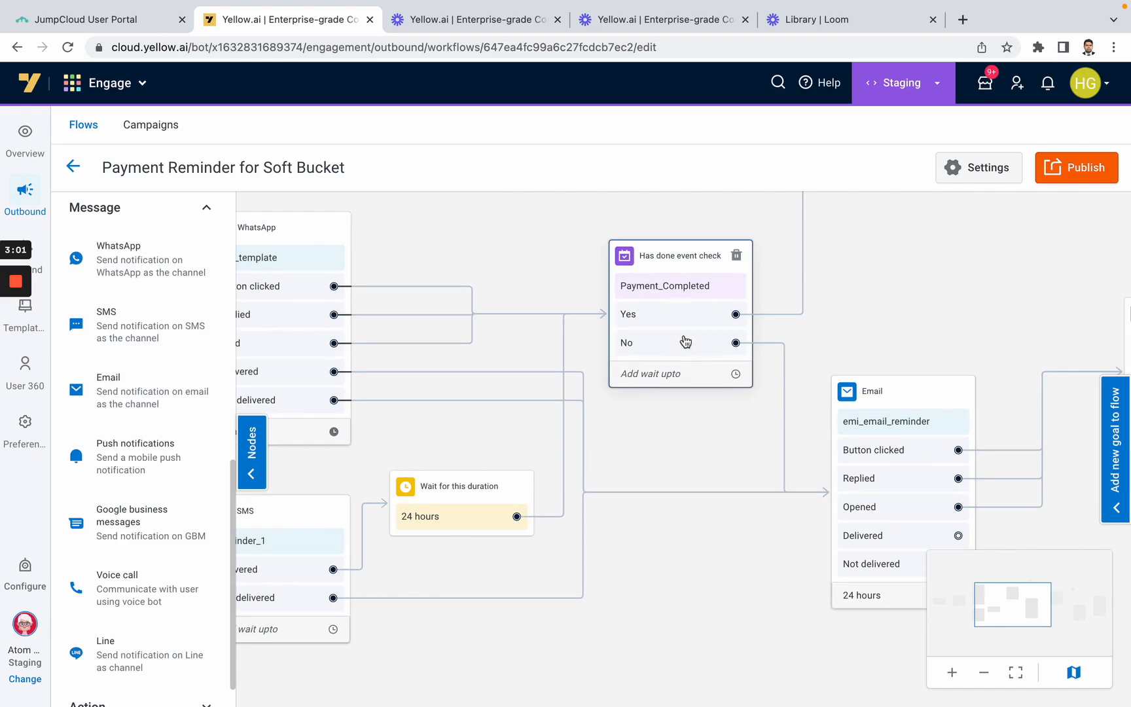
Examine the first Payment_Completed check's branches and review the Email node's addressing, emi_email_reminder template and variable mappings
drag(727, 451, 668, 535)
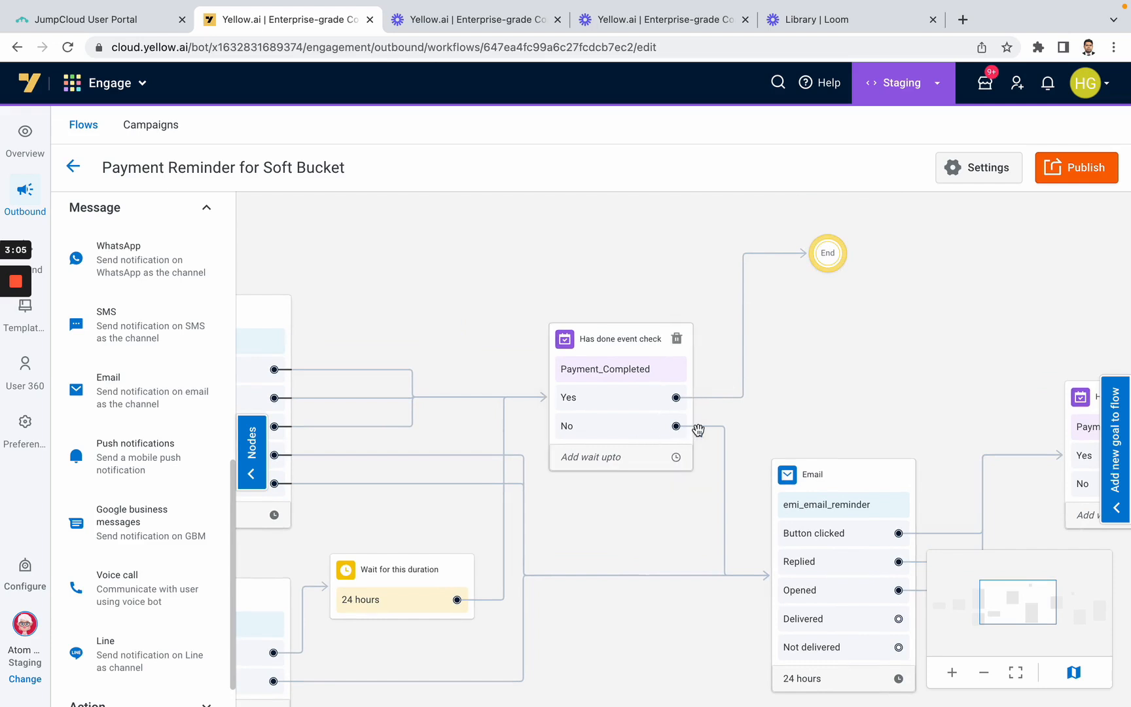
drag(639, 519, 756, 437)
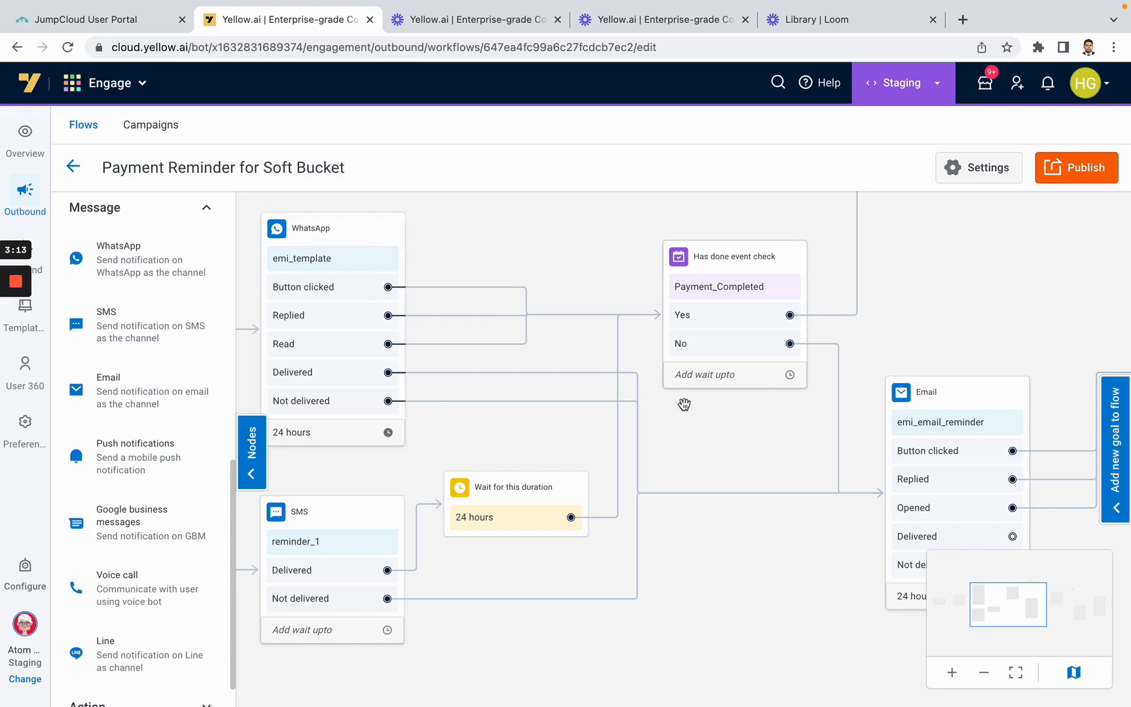
drag(744, 464, 677, 457)
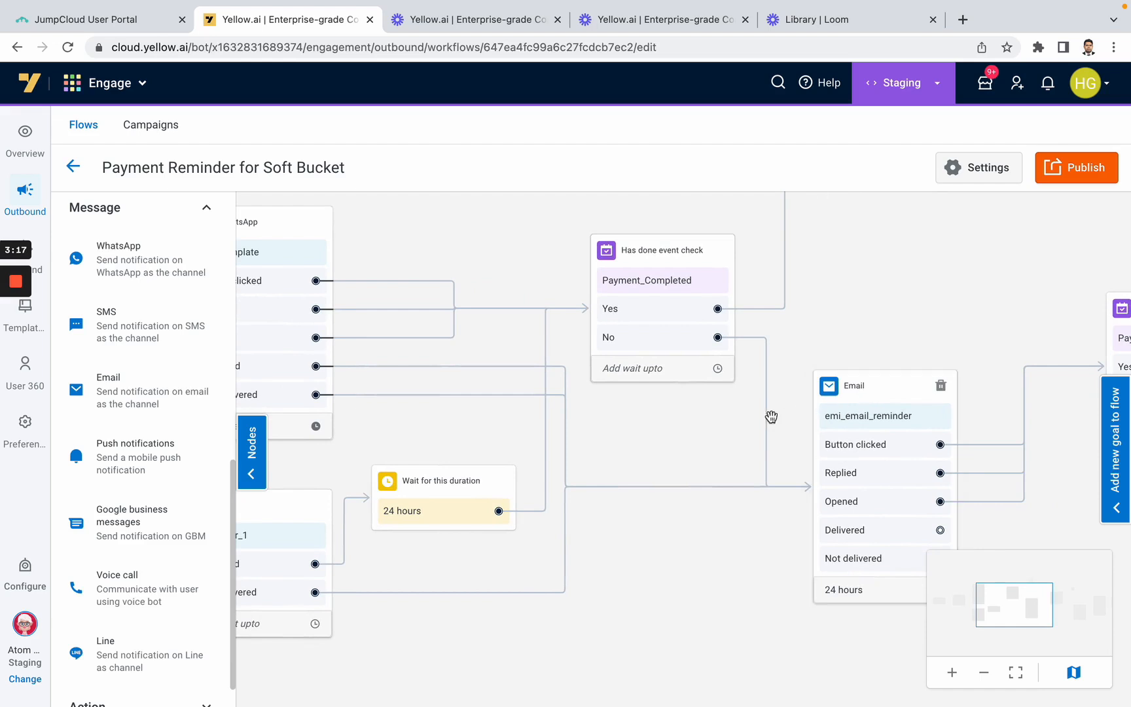
drag(698, 449, 475, 460)
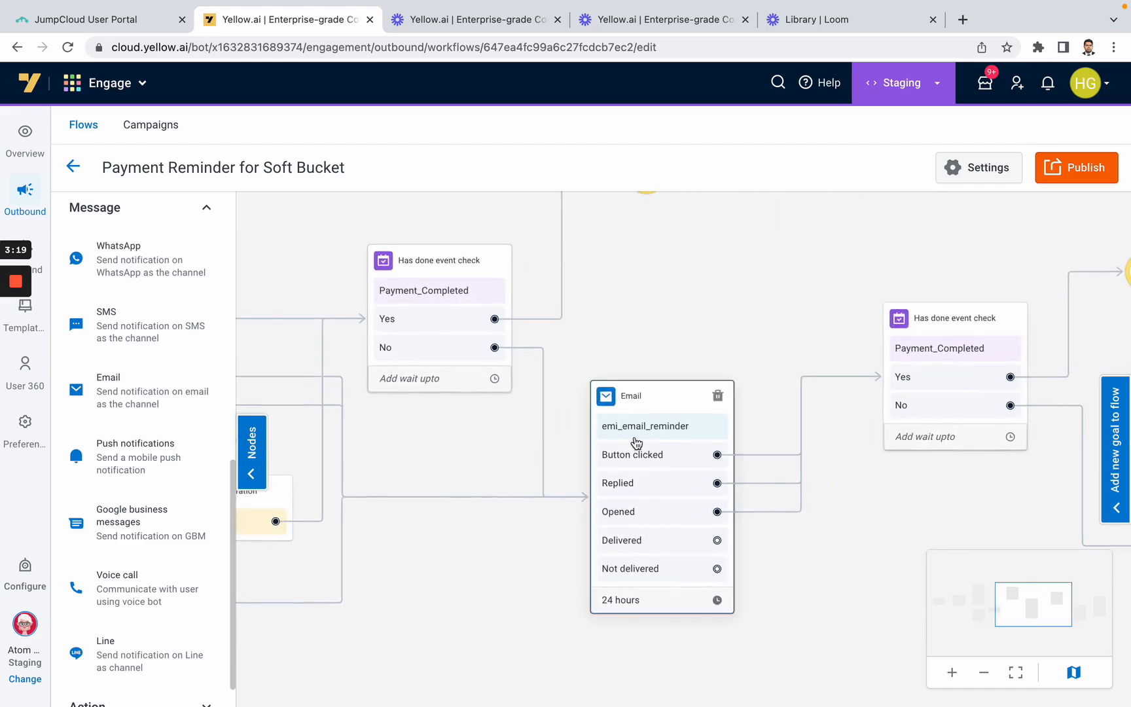
click(645, 433)
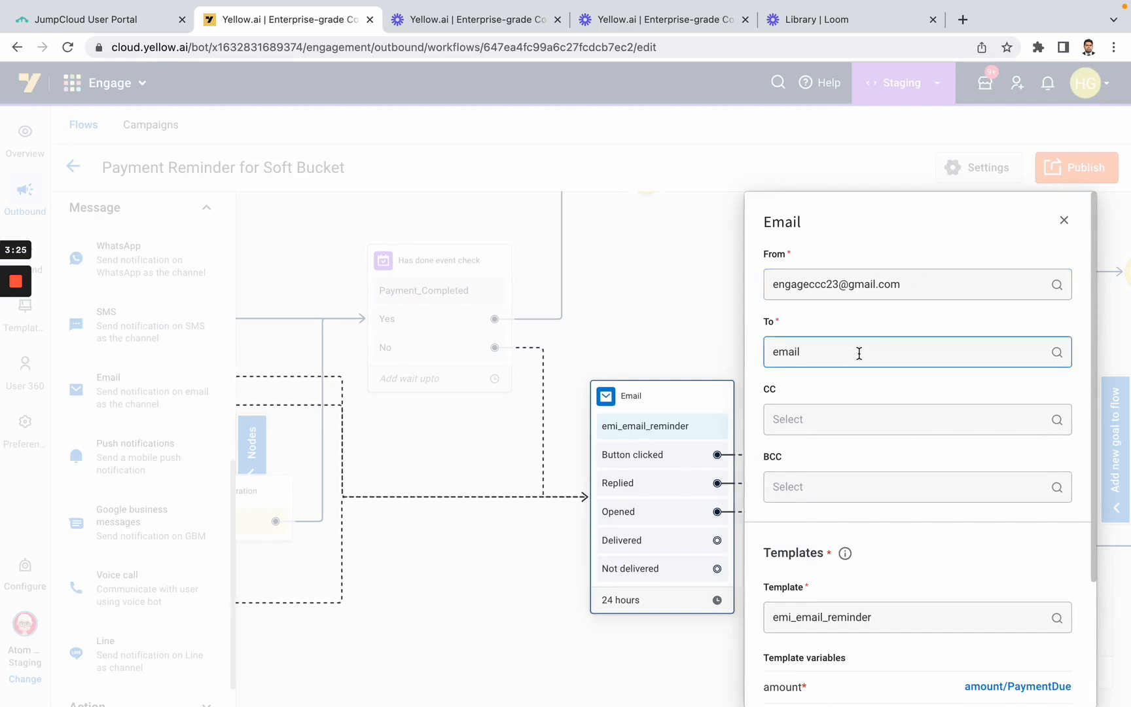
scroll(858, 351, down, 5)
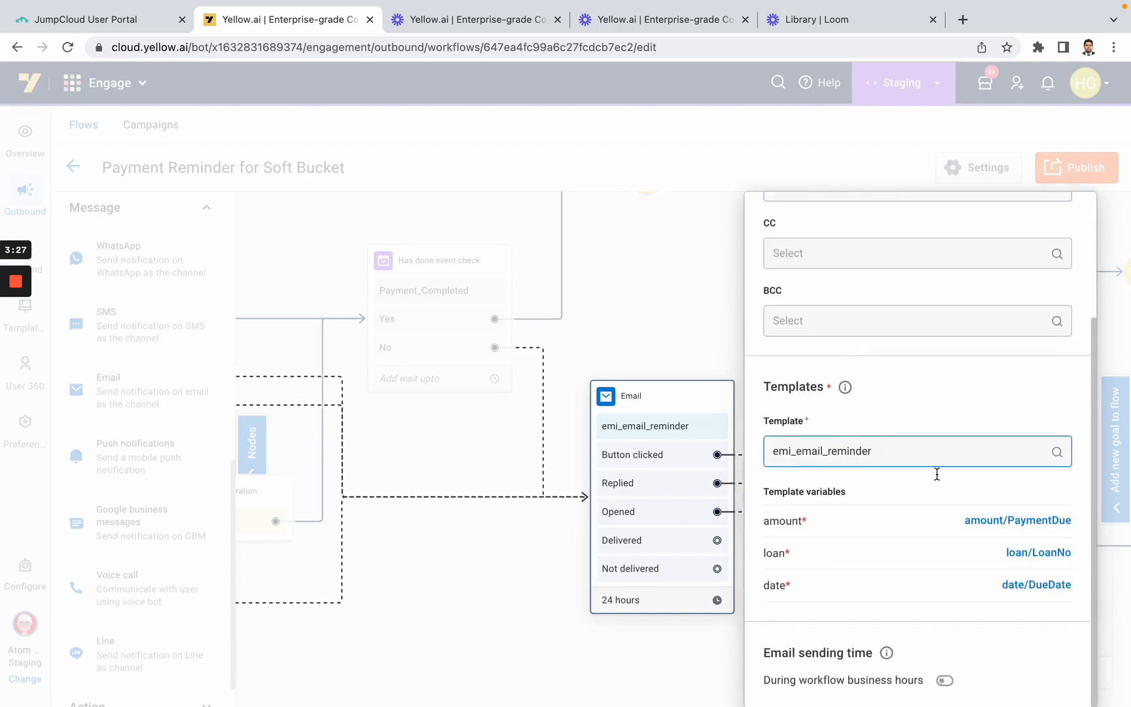
scroll(926, 545, up, 5)
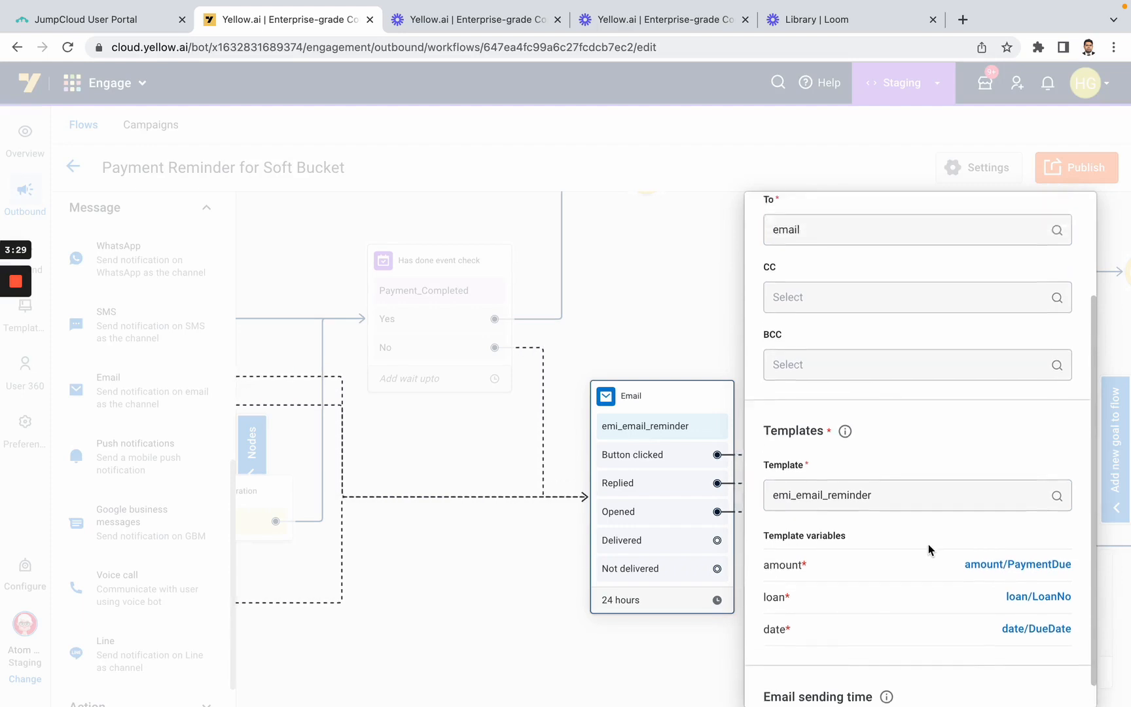
click(1062, 223)
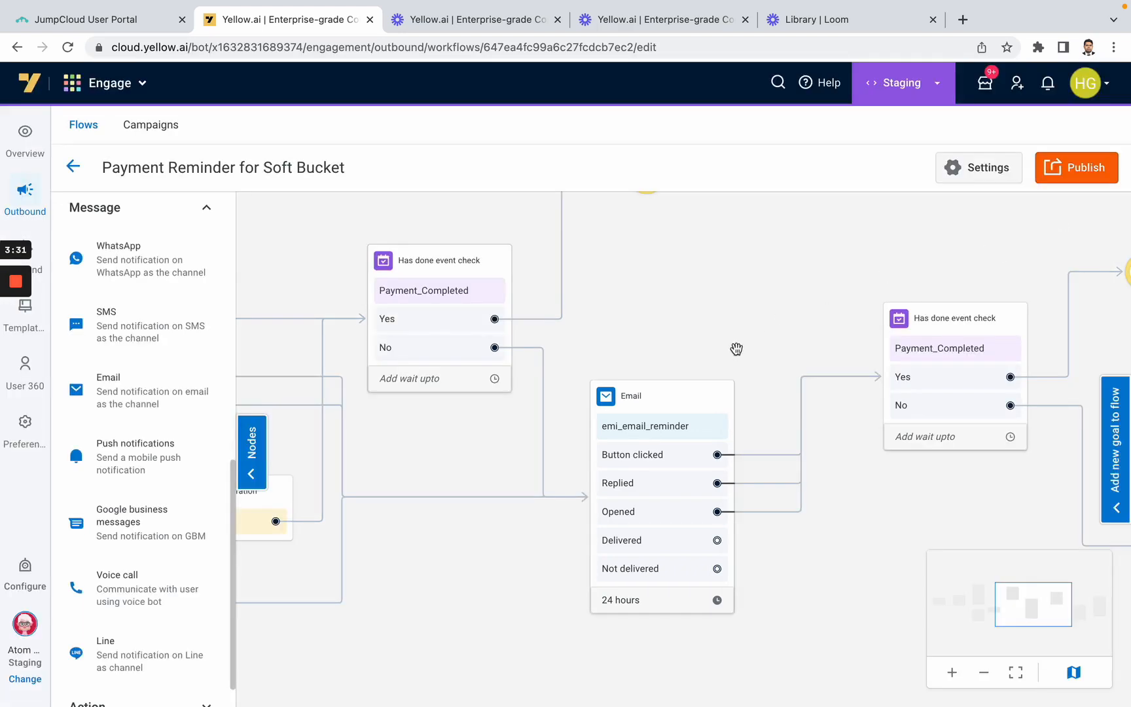
Connect the Email node's Delivered and Not delivered outcomes to the Pre due Collections Voice call node
drag(538, 611, 335, 588)
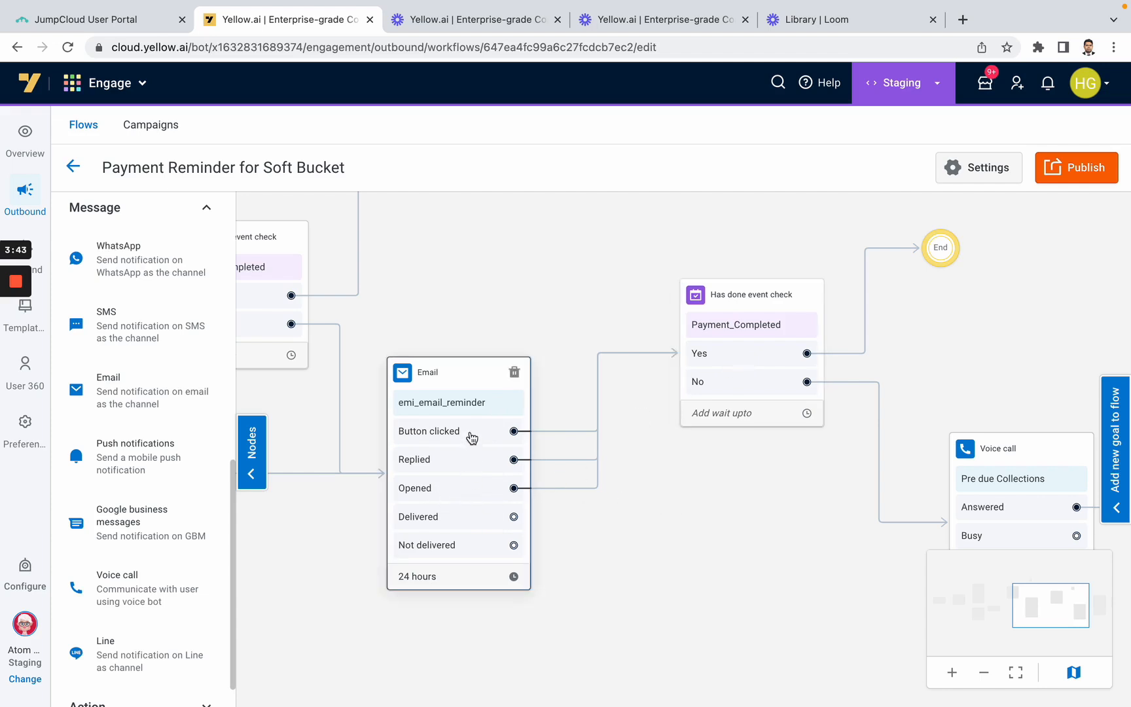
scroll(681, 430, right, 3)
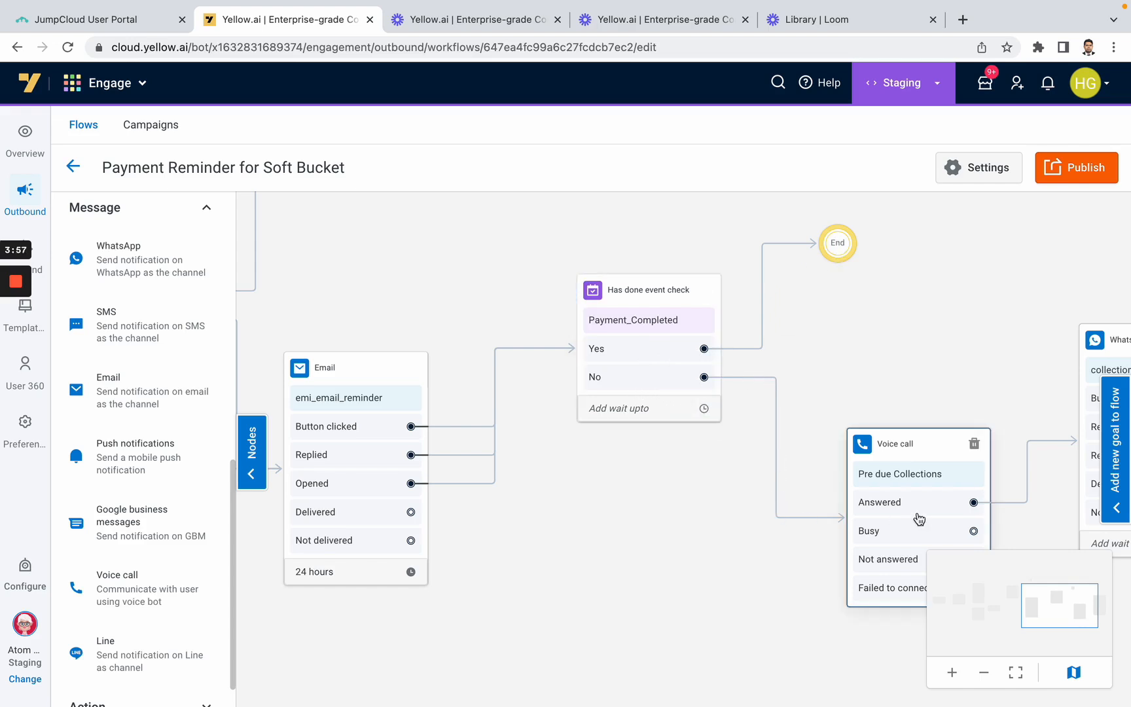
drag(866, 645, 837, 601)
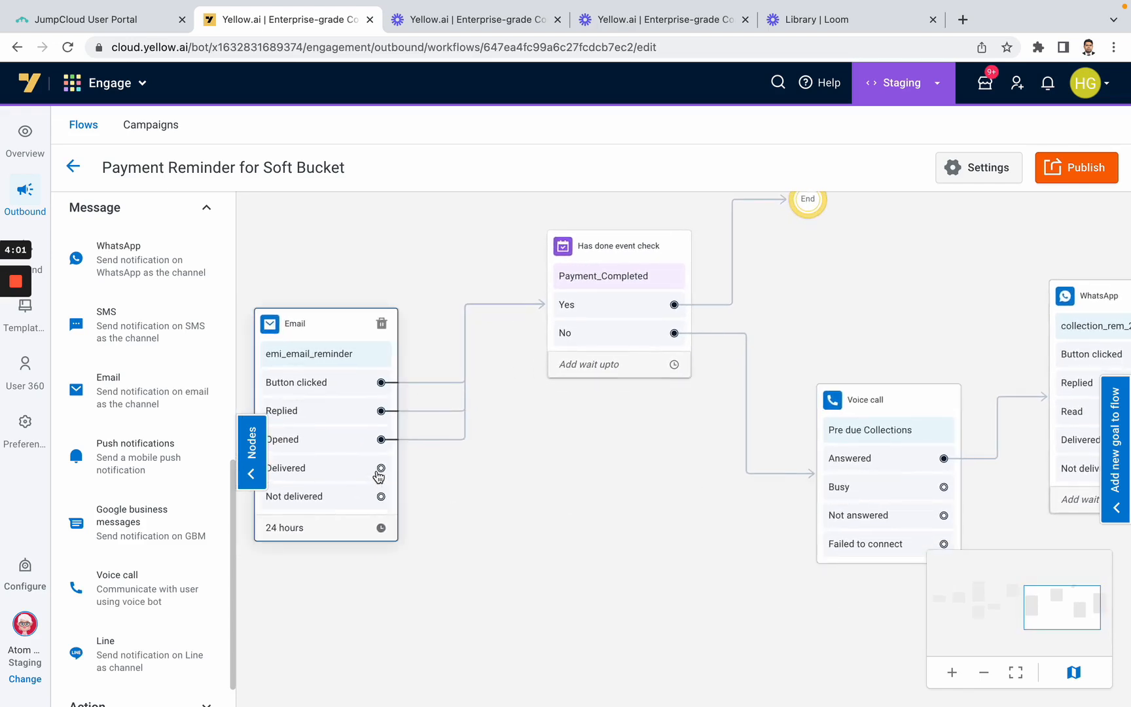
drag(379, 467, 825, 481)
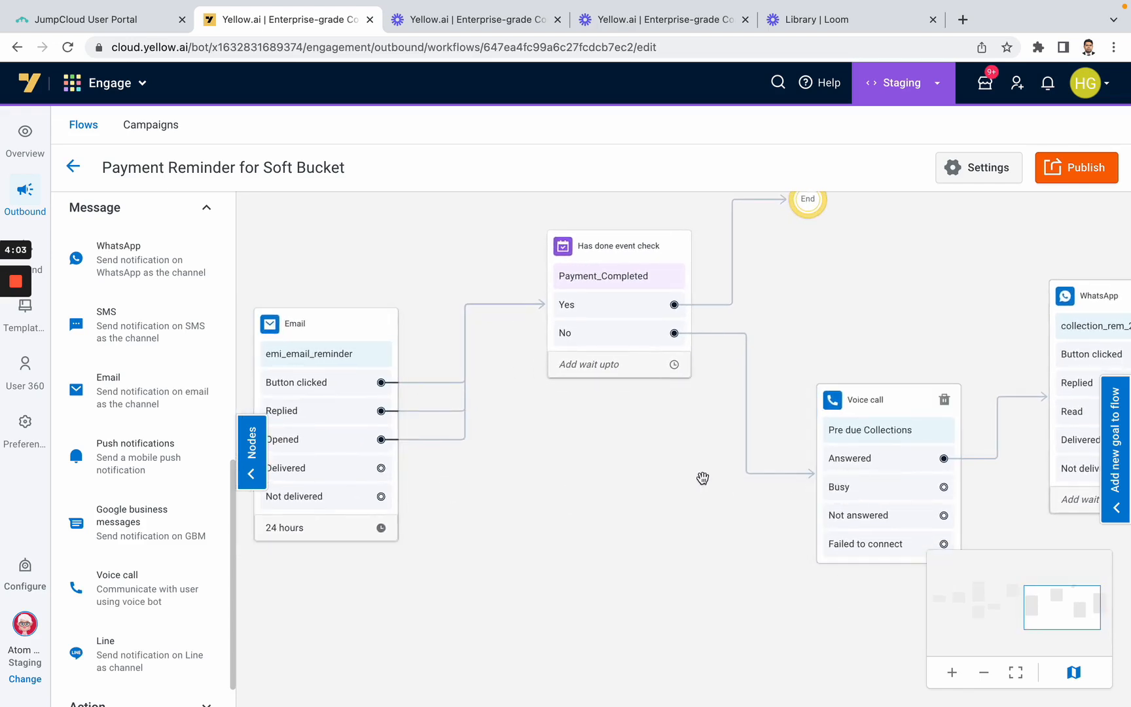
drag(380, 496, 836, 491)
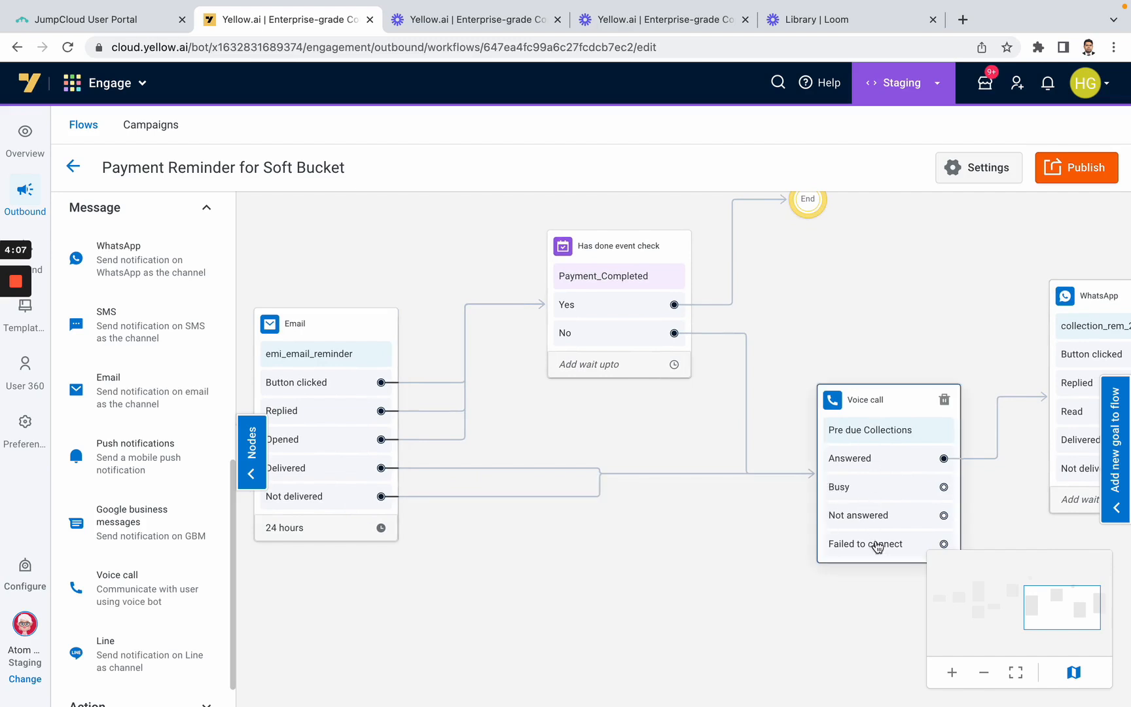
Review the Voice call node's bot flow, caller numbers and recipient field without changing them
drag(883, 601, 522, 602)
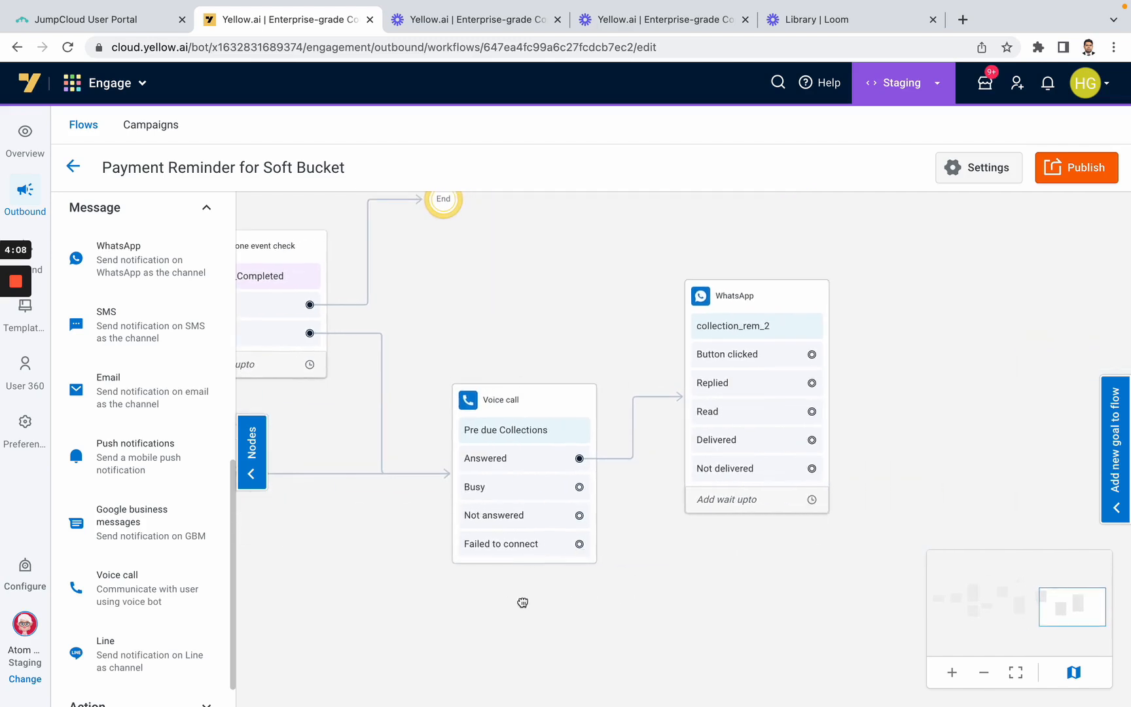
click(514, 435)
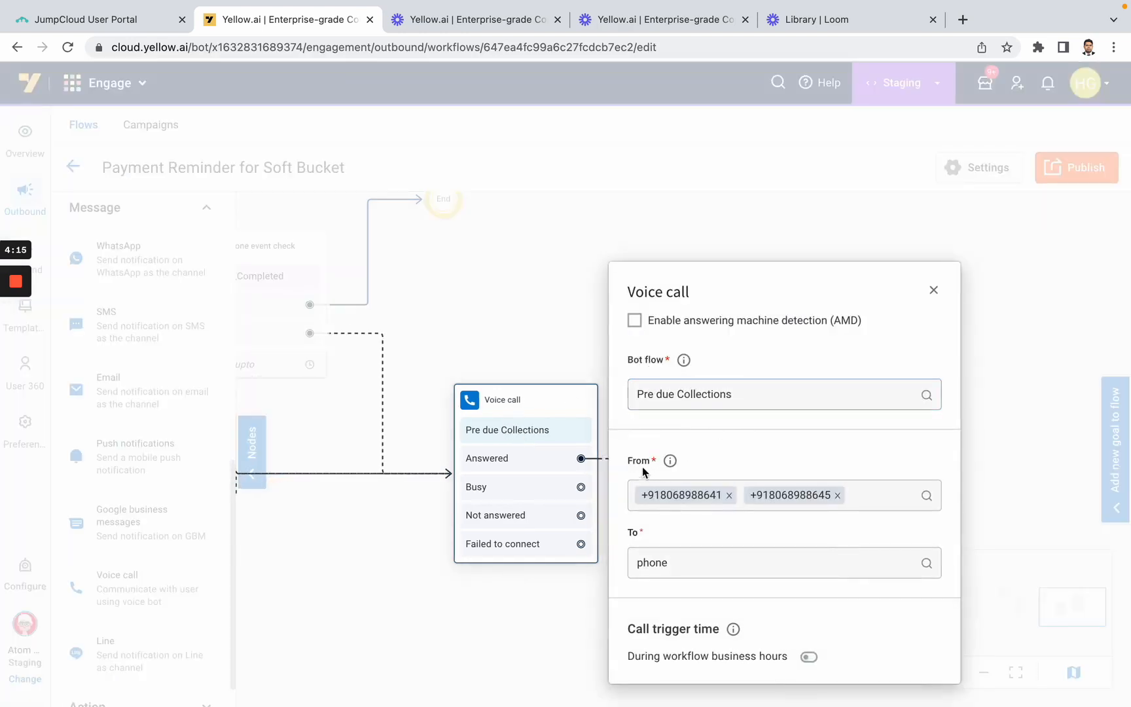
click(663, 502)
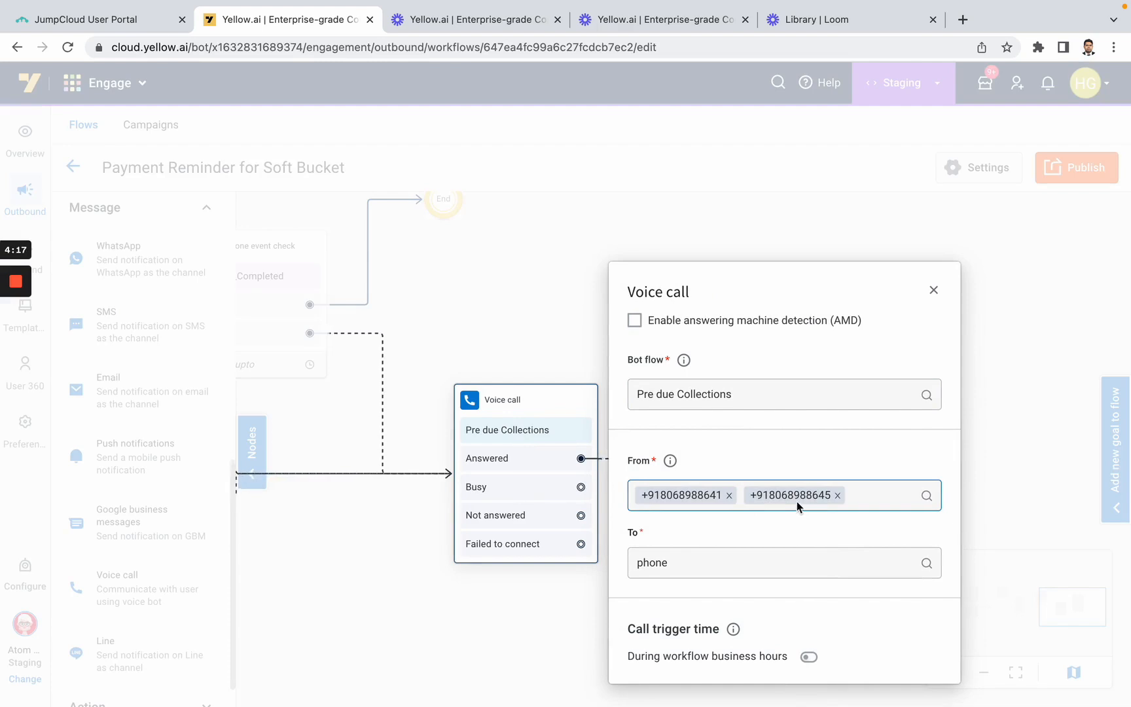
click(934, 290)
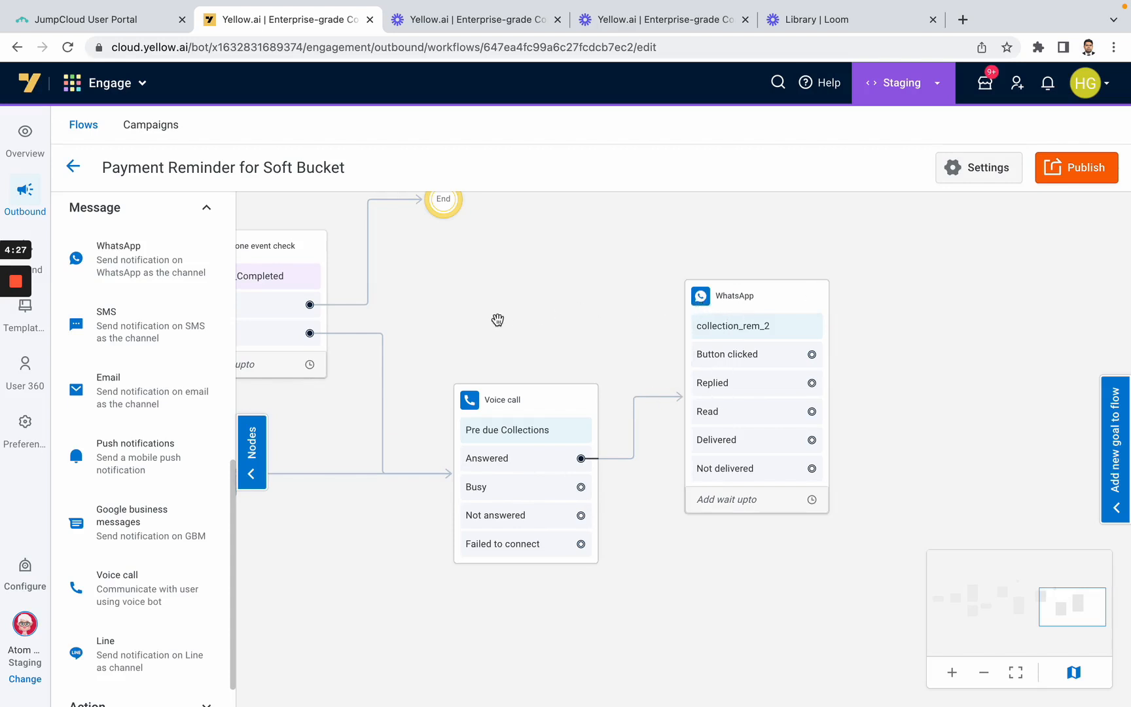
Add an unconnected WhatsApp node below the opt-in check near the flow's start and delete it again
drag(416, 326, 622, 356)
drag(422, 438, 699, 499)
drag(464, 357, 613, 381)
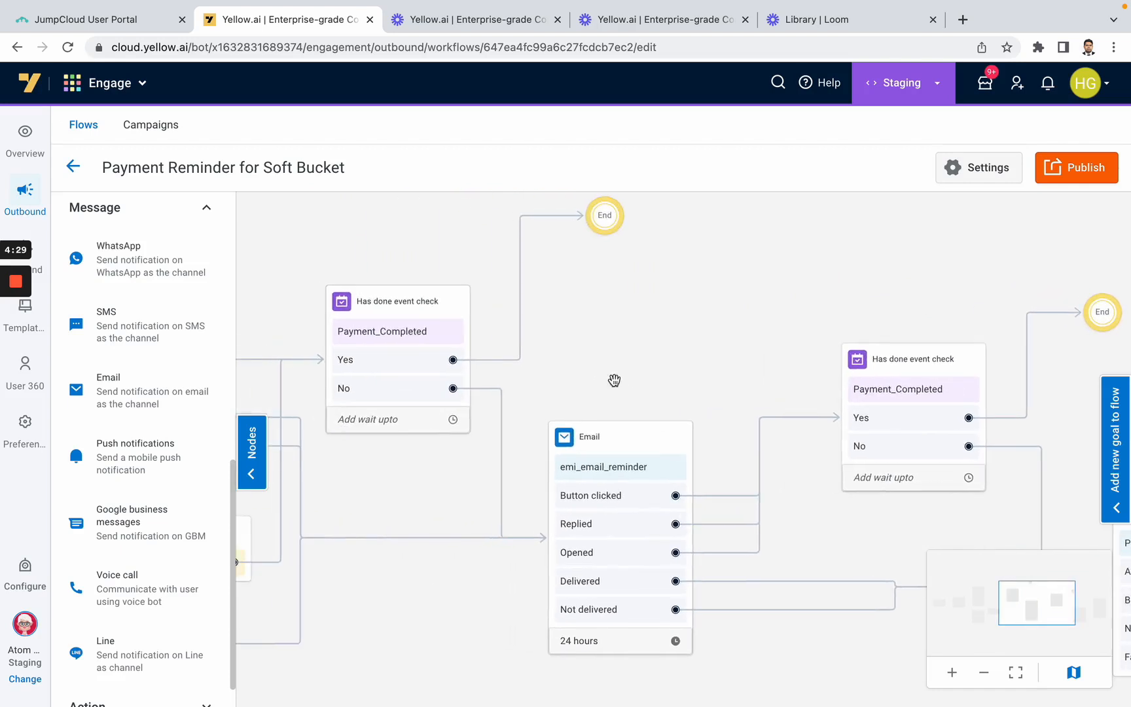
drag(341, 512, 687, 483)
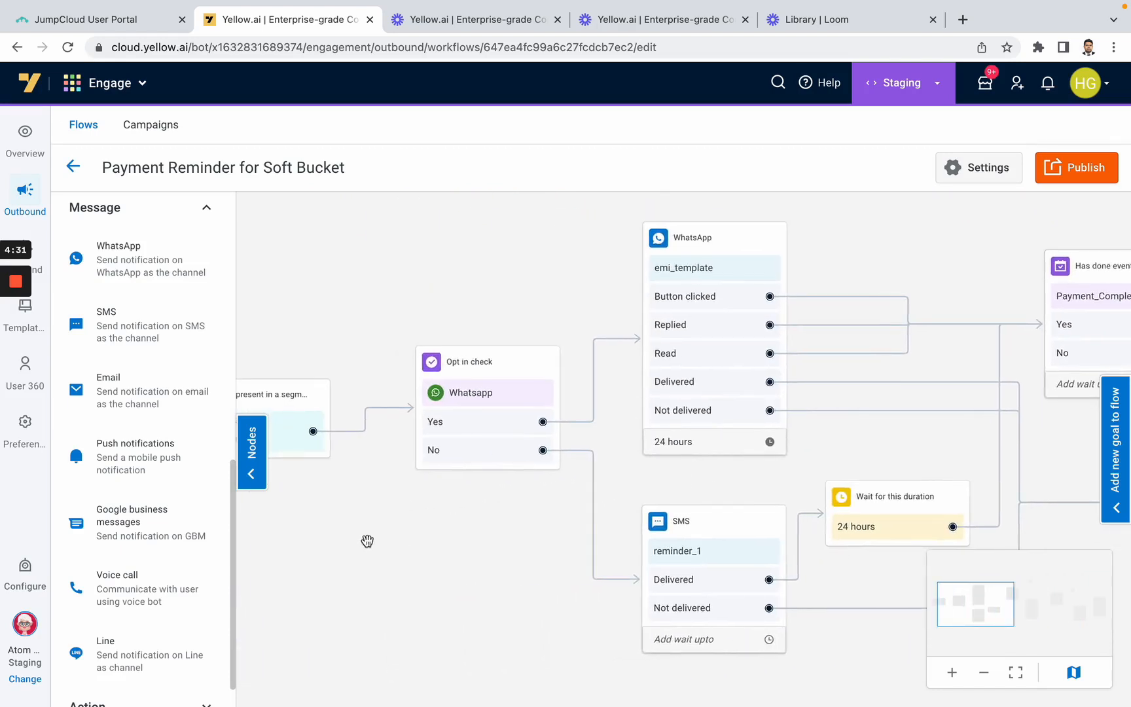
drag(368, 540, 444, 522)
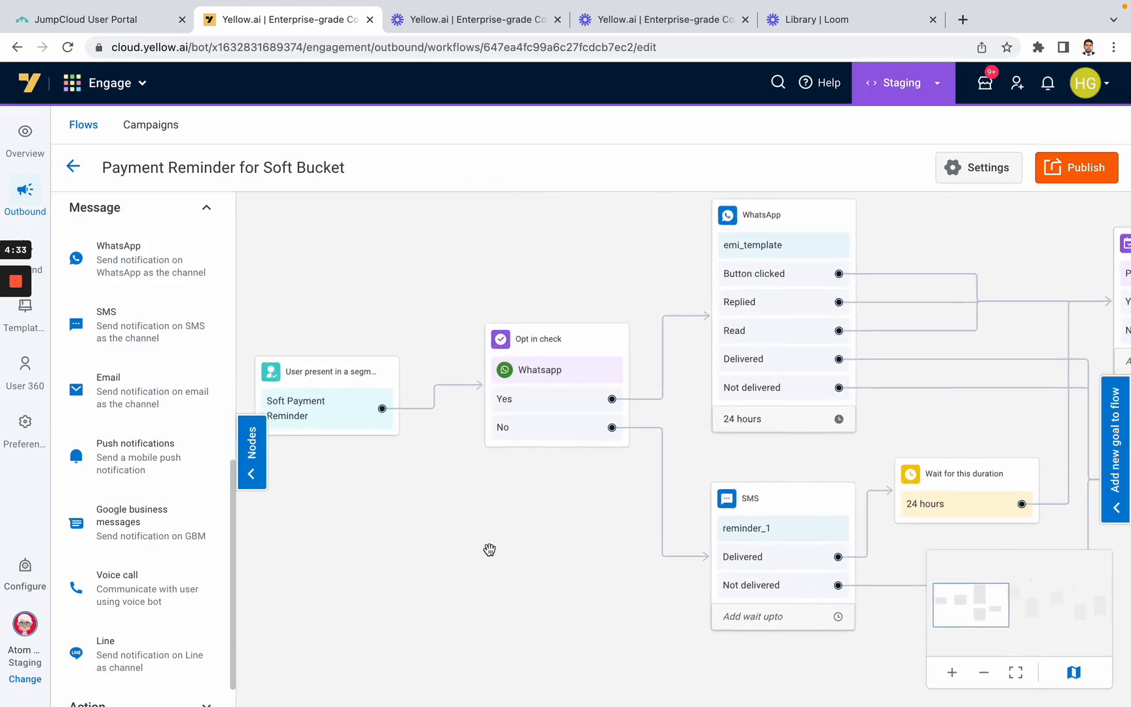
drag(530, 562, 527, 480)
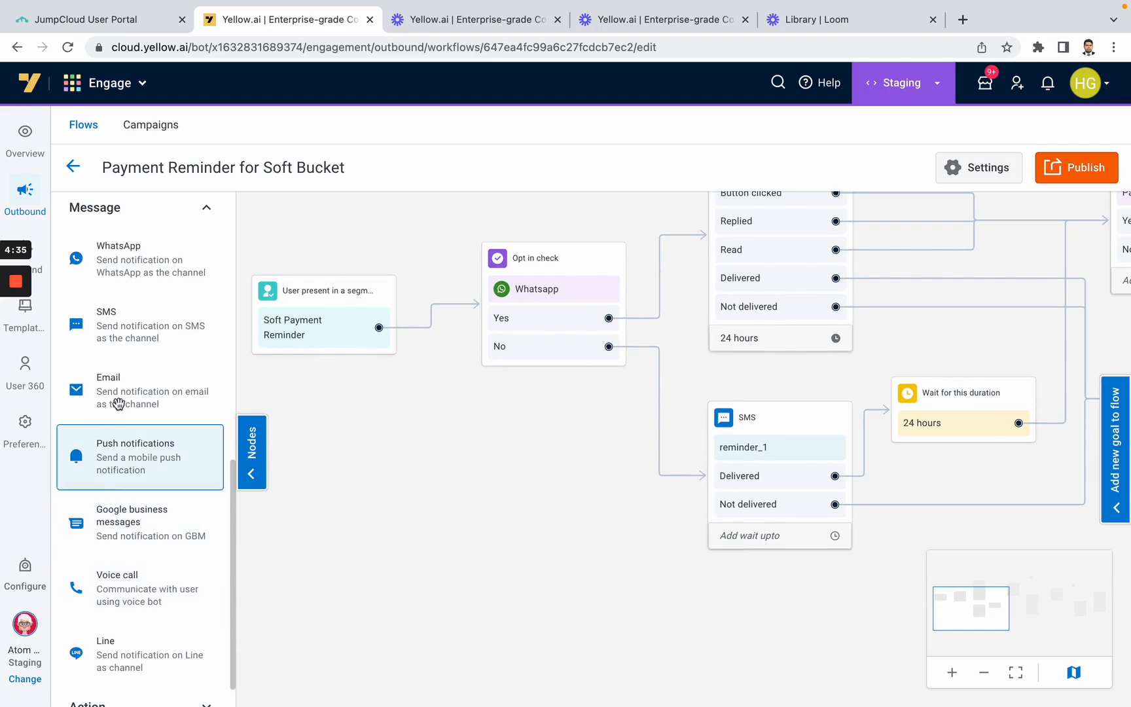
drag(116, 258, 413, 463)
drag(421, 466, 508, 430)
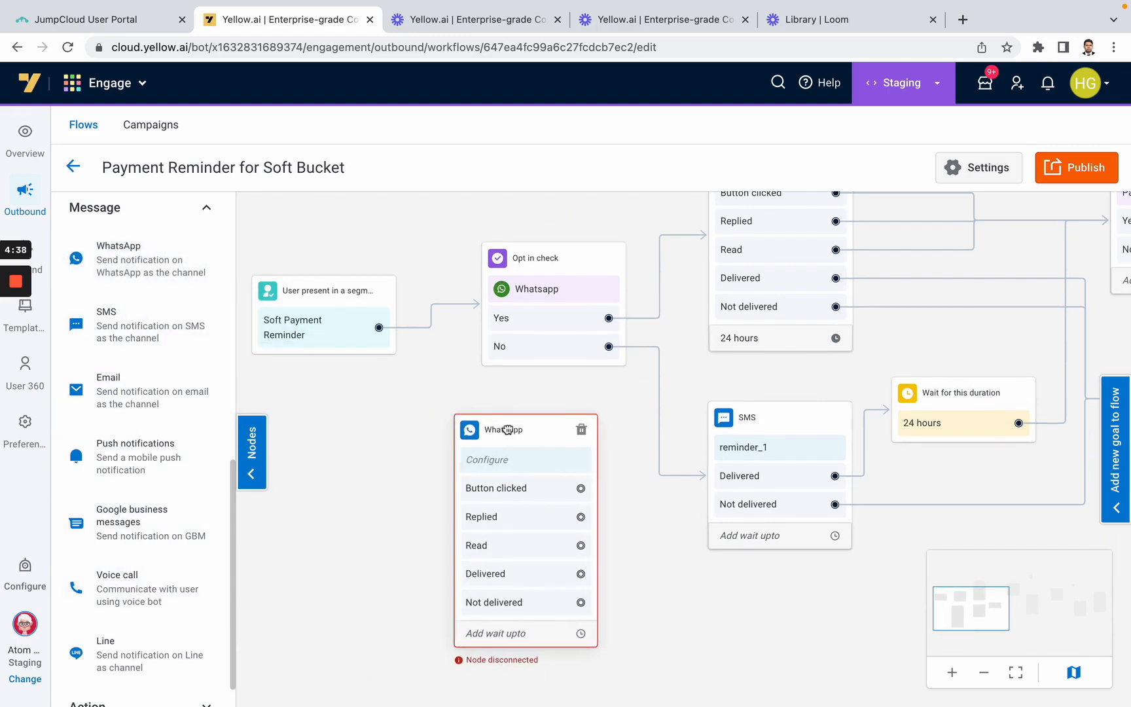
click(574, 430)
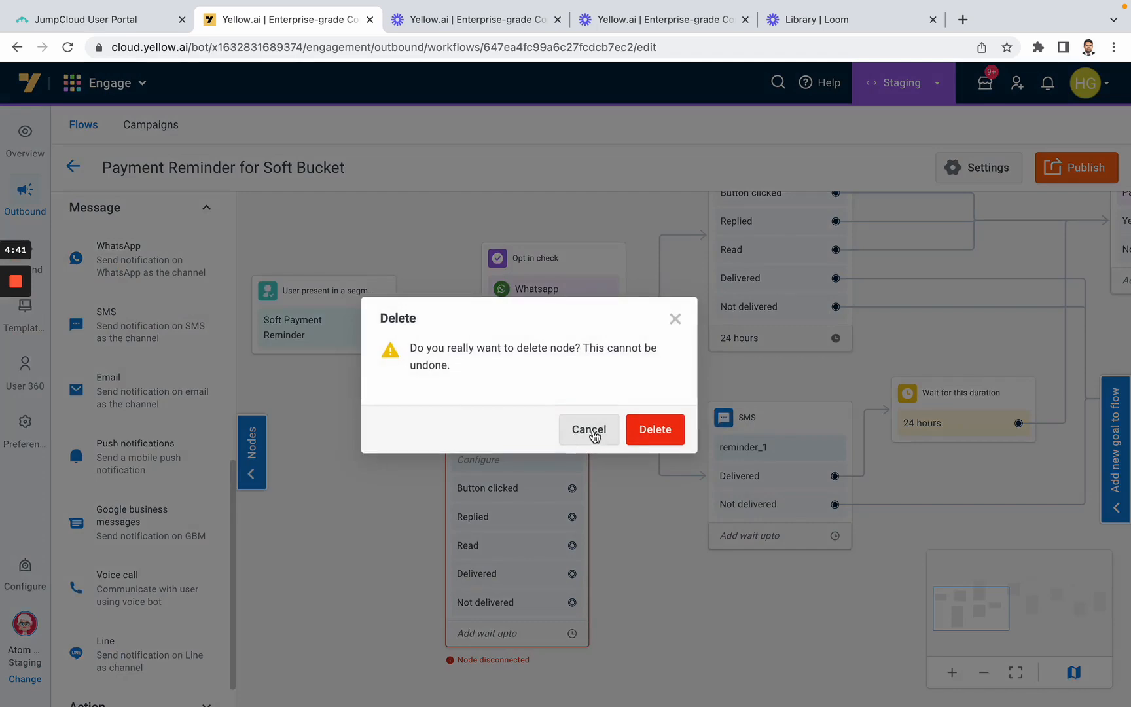
click(655, 429)
View the flow at a reduced scale and publish Payment Reminder for Soft Bucket
drag(571, 462, 543, 535)
click(1015, 672)
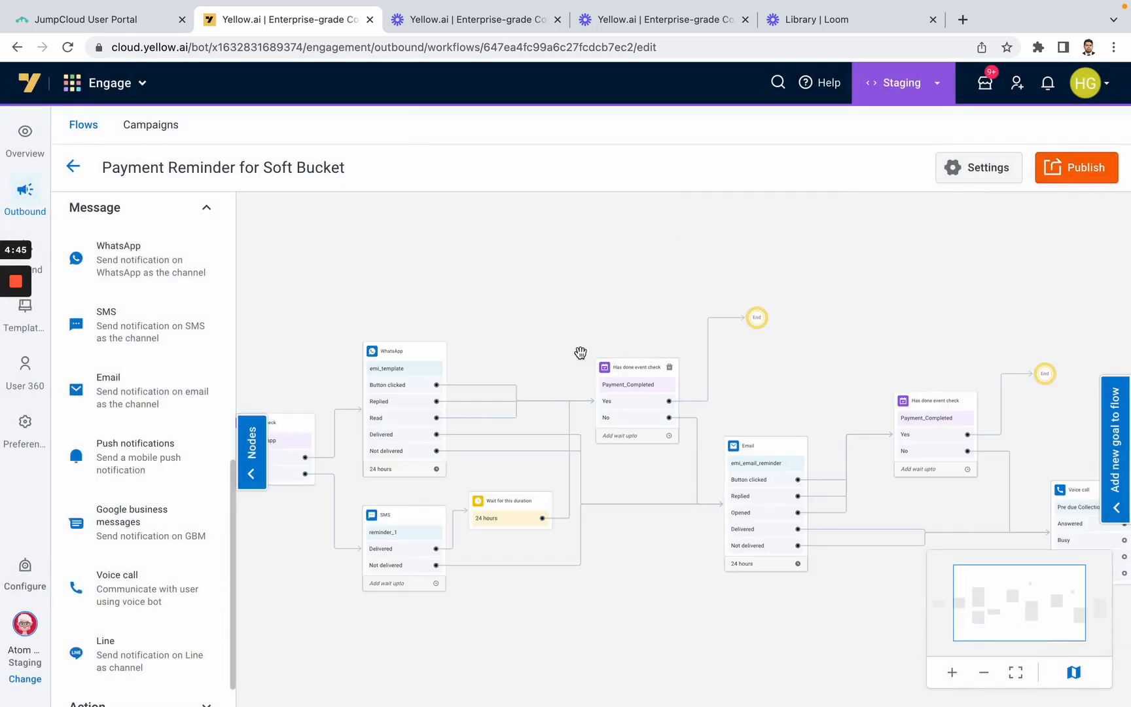
drag(555, 336, 672, 323)
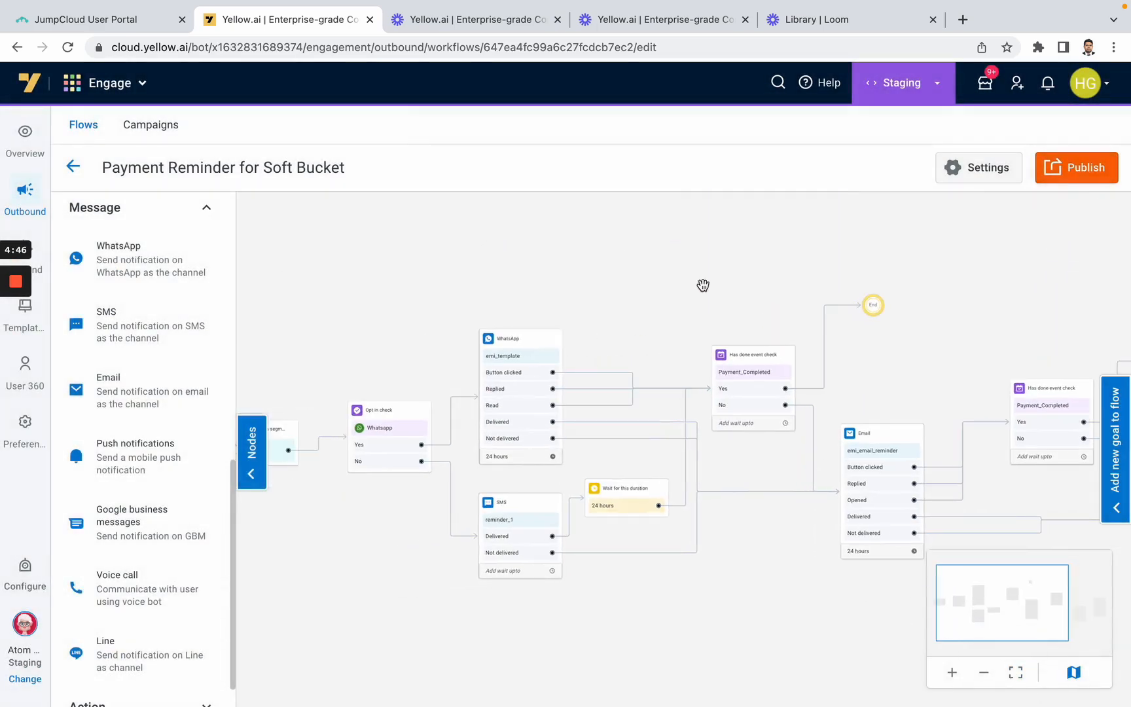
click(1077, 170)
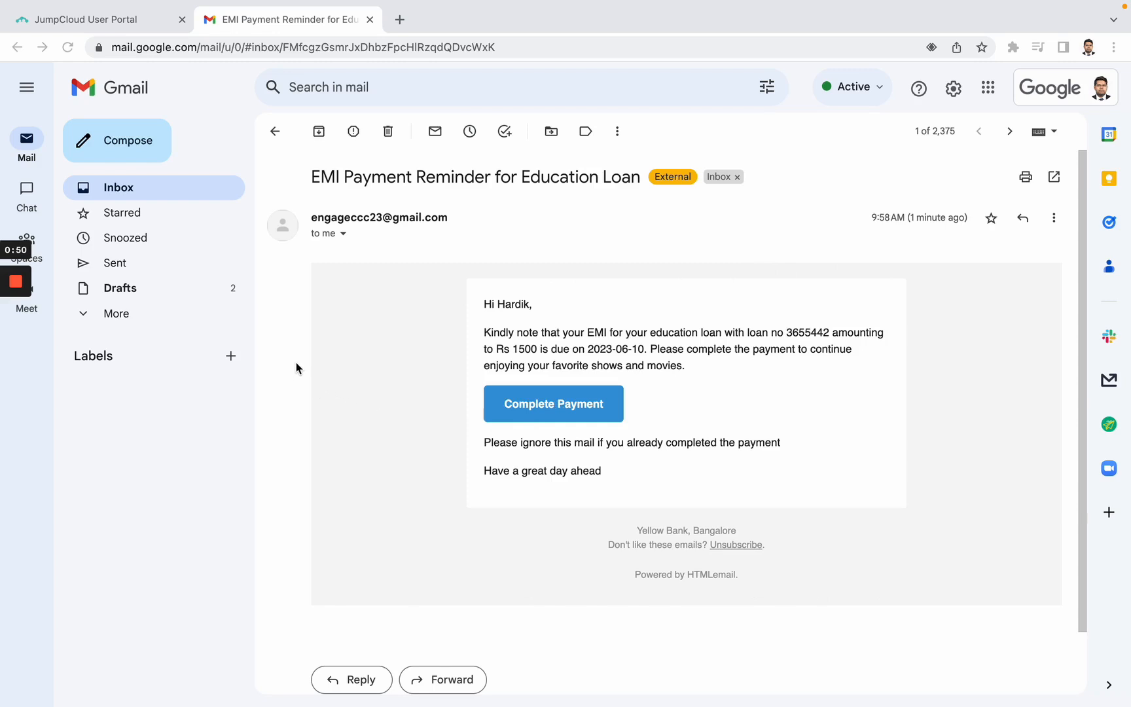
click(16, 281)
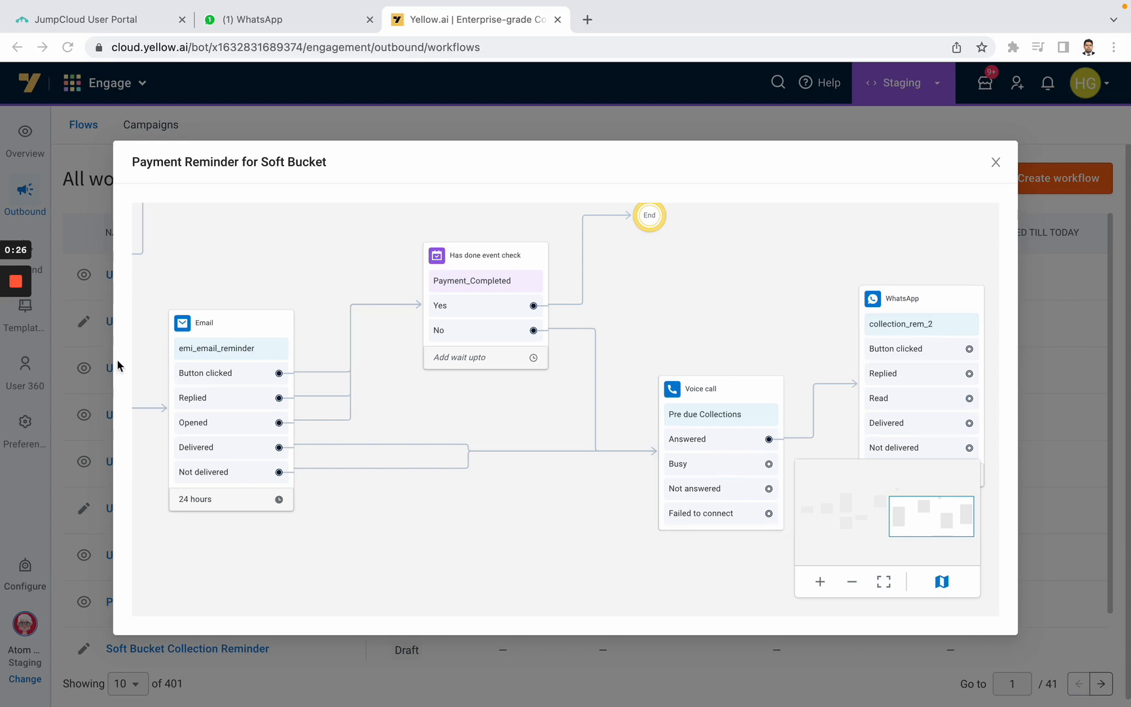
mouse_move(23, 288)
click(16, 286)
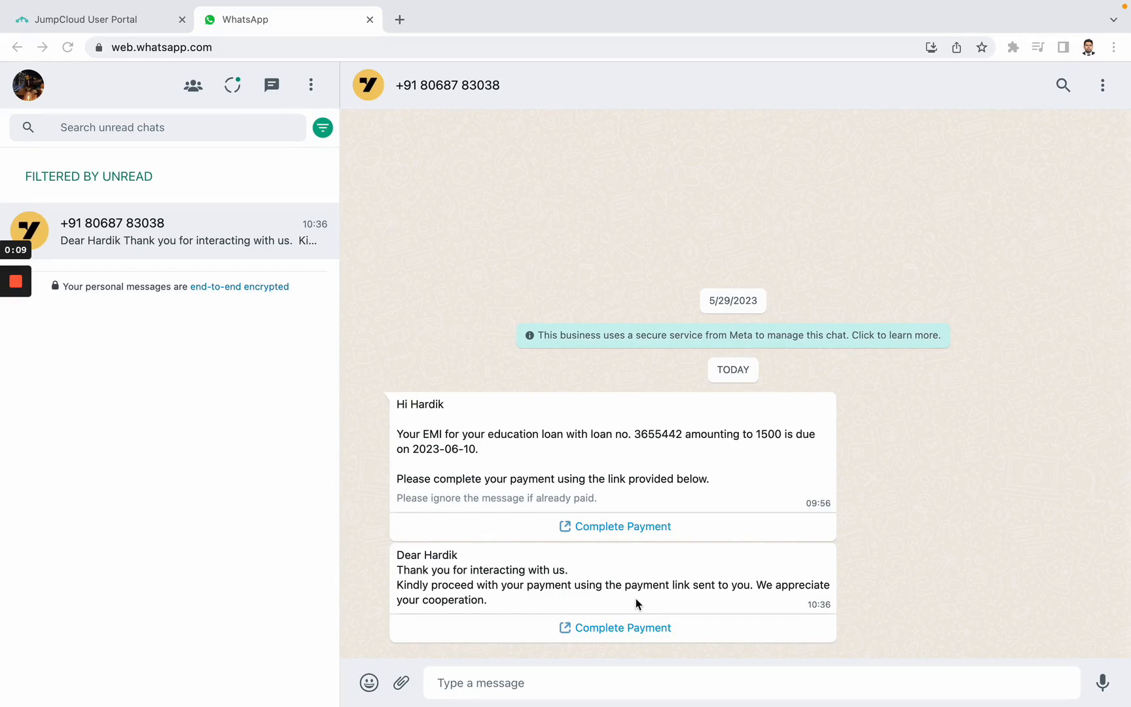
Open the Complete Payment link in the latest WhatsApp reminder message
click(616, 629)
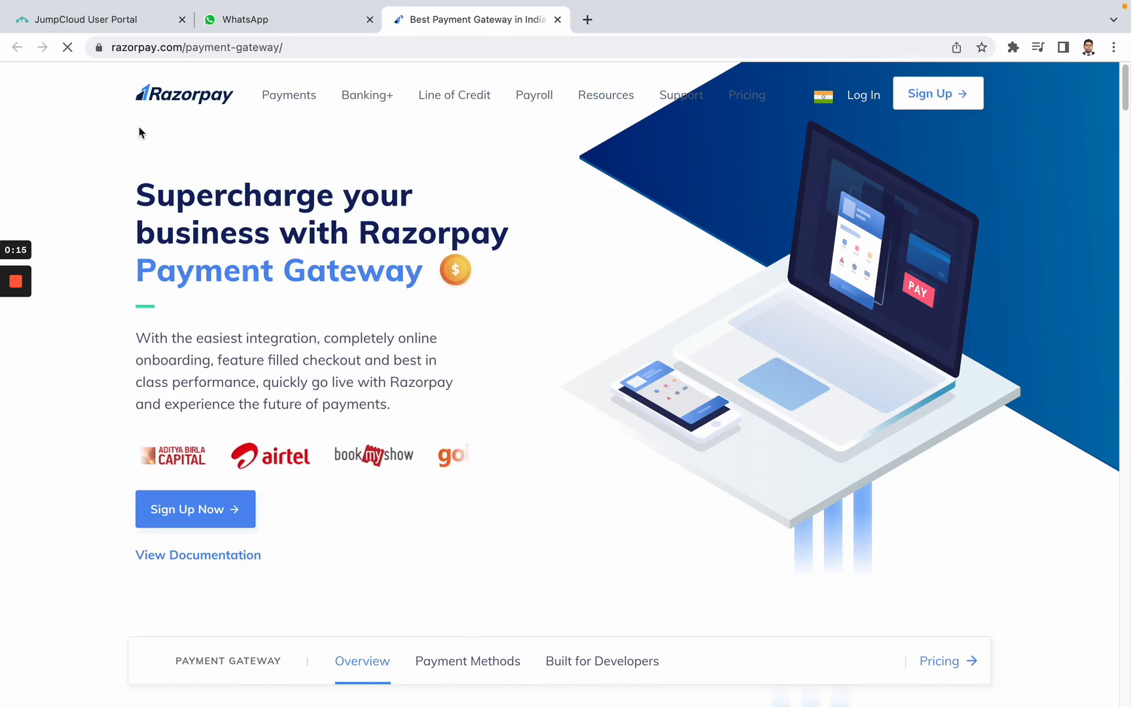